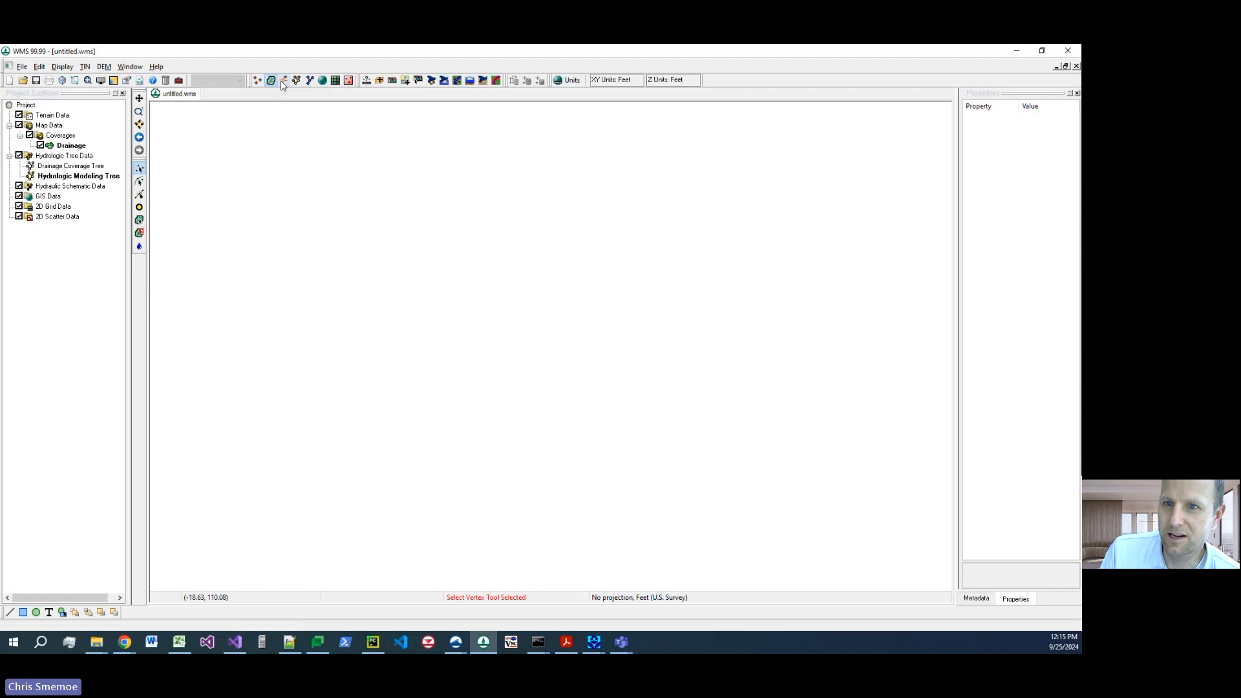
Step: Look through the map, drainage, GIS, hydrologic and terrain data modules to compare their tools and commands
left_click(284, 82)
left_click(310, 83)
left_click(323, 81)
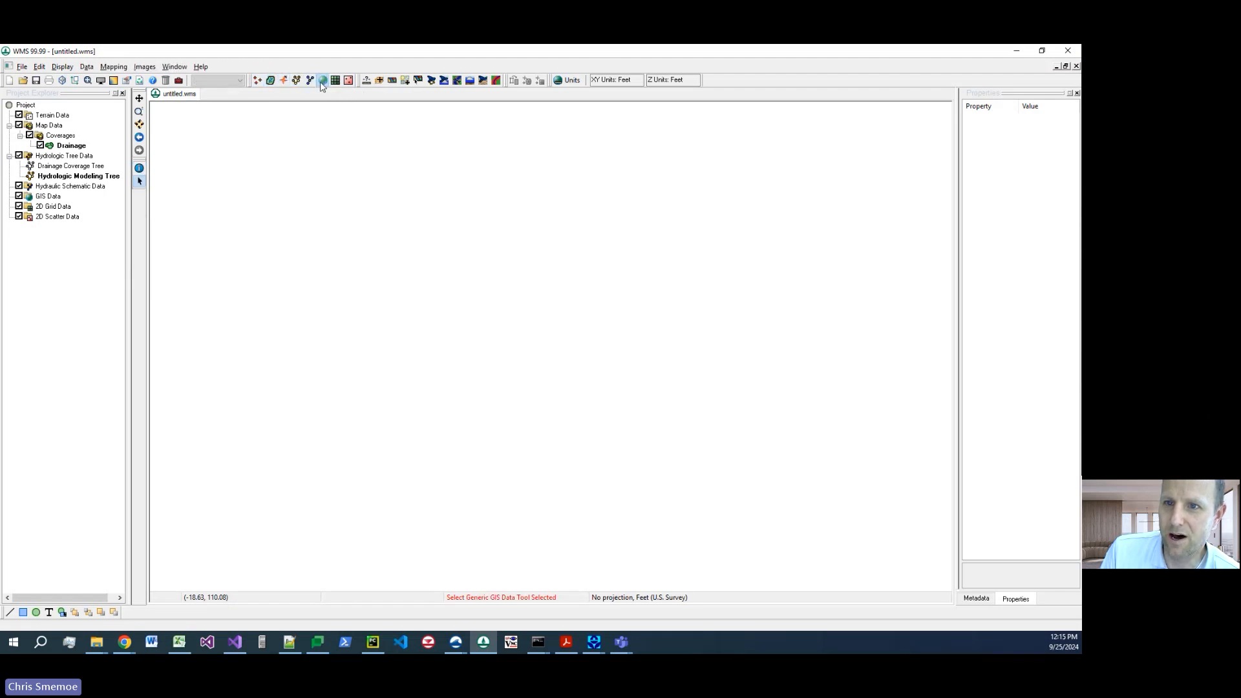
left_click(258, 82)
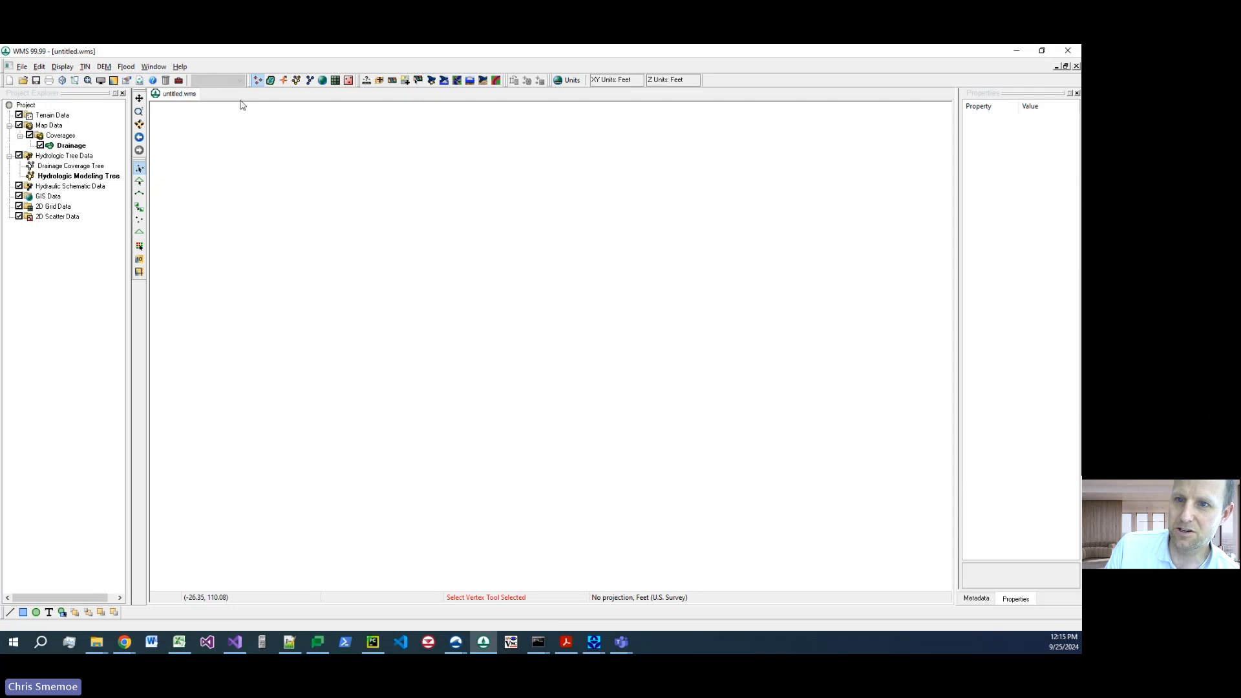
left_click(272, 81)
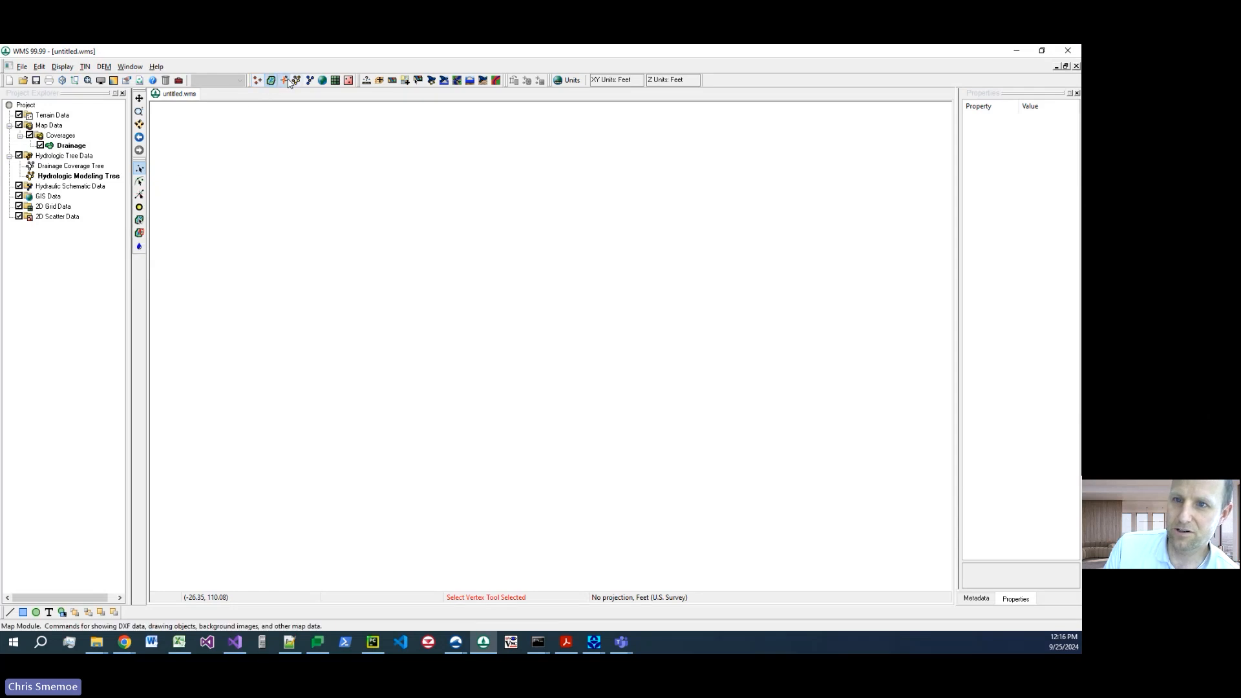
left_click(296, 80)
left_click(258, 82)
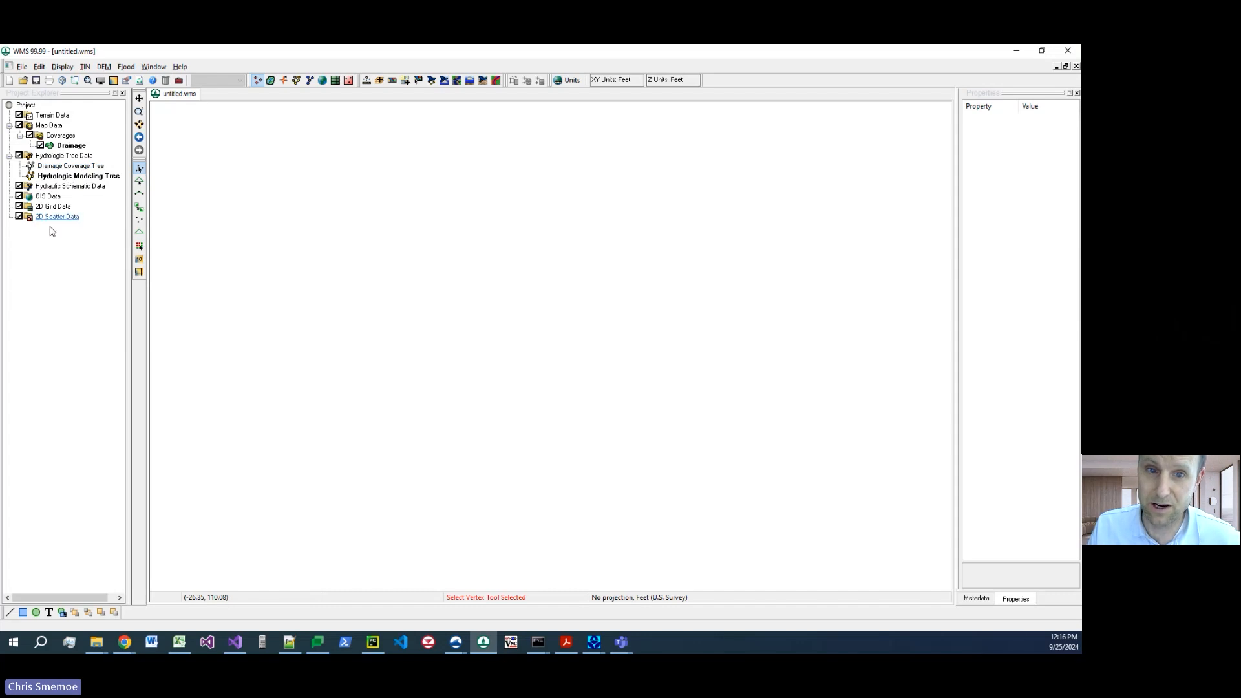
Step: Make the Drainage coverage under Map Data the active coverage
left_click(70, 175)
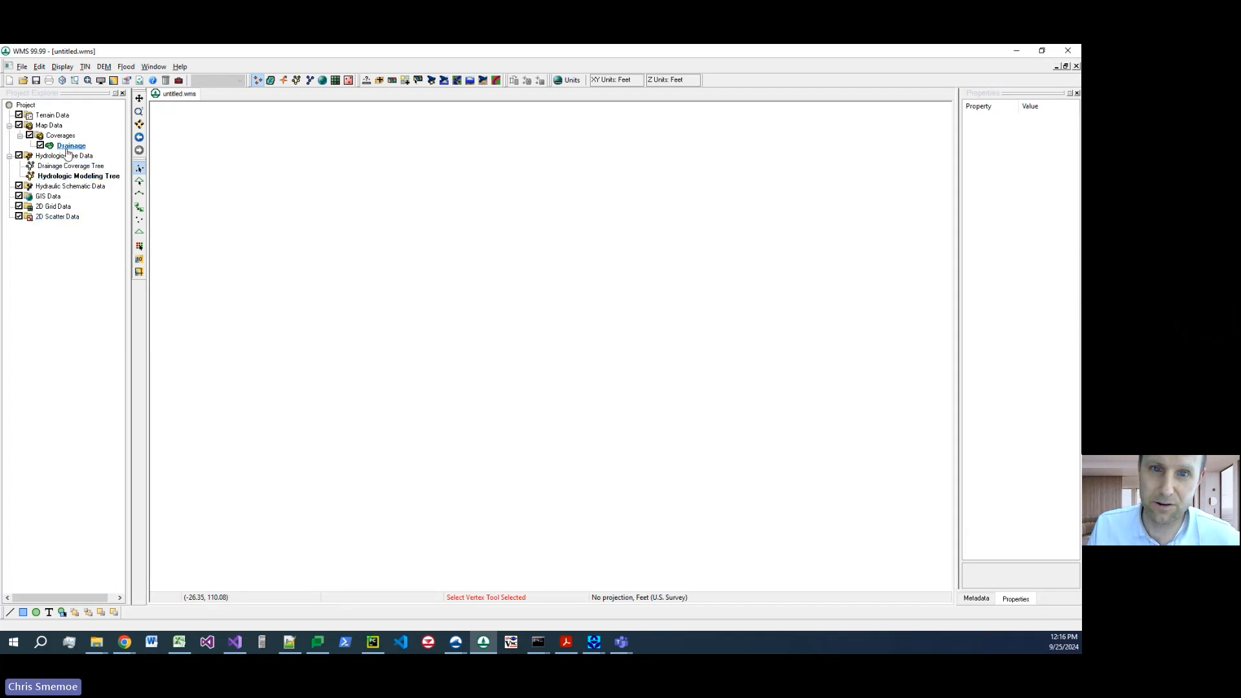
right_click(68, 152)
left_click(58, 148)
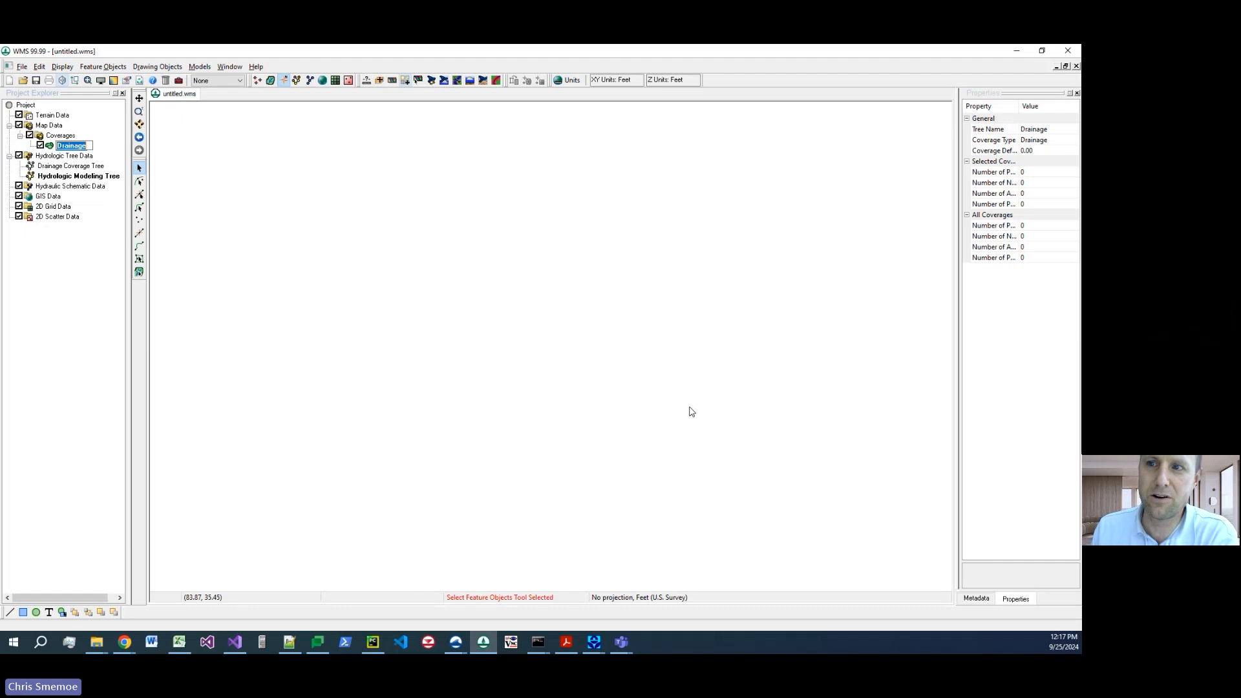
Step: Start the hydrologic modeling wizard and browse for the project file location in the e:\temp folder
left_click(405, 81)
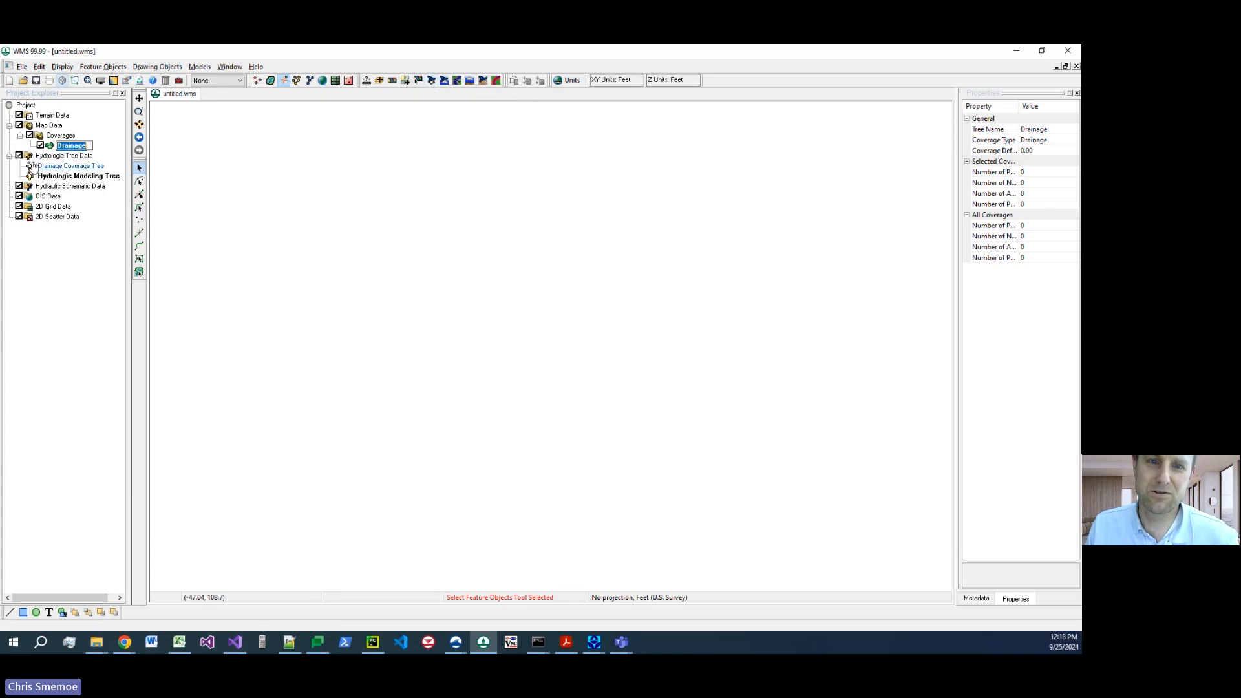
left_click(431, 85)
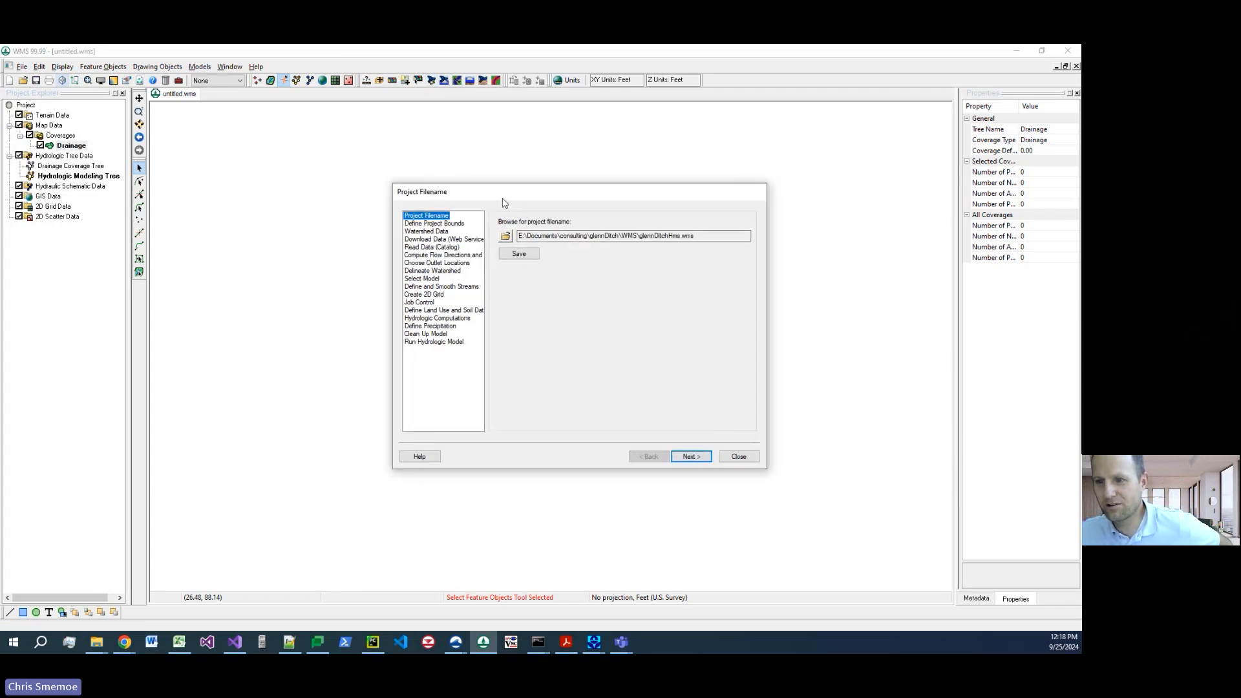
left_click(507, 236)
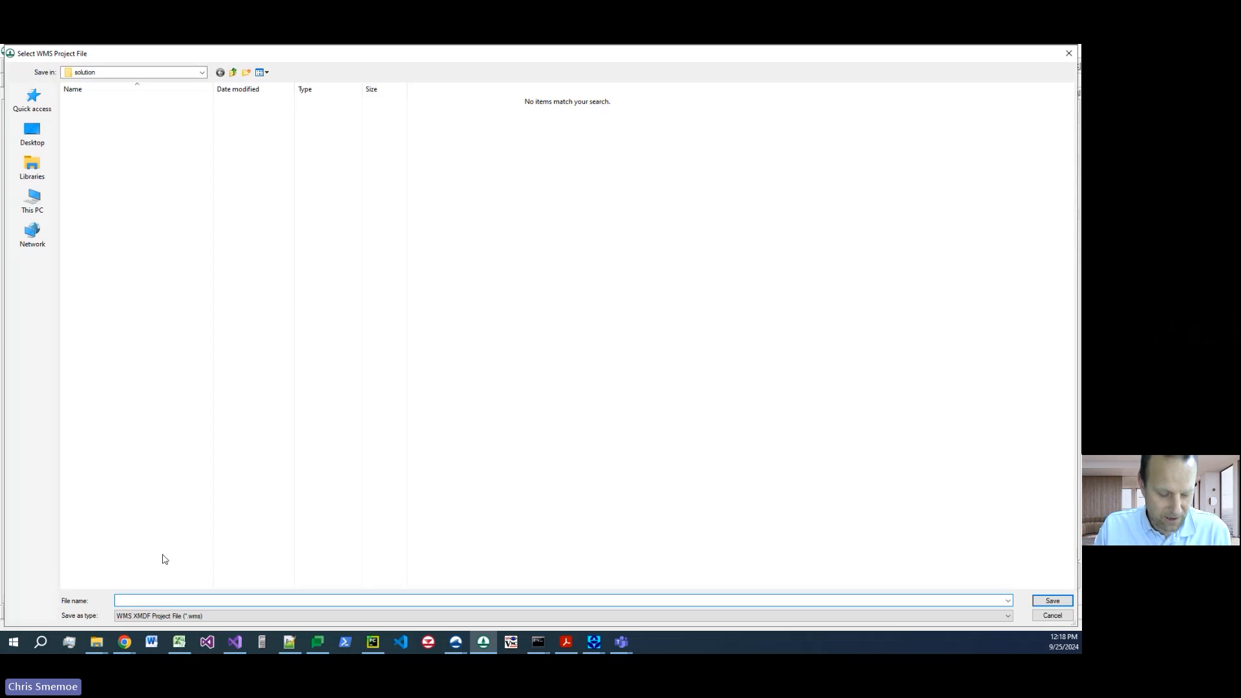
type(":\\")
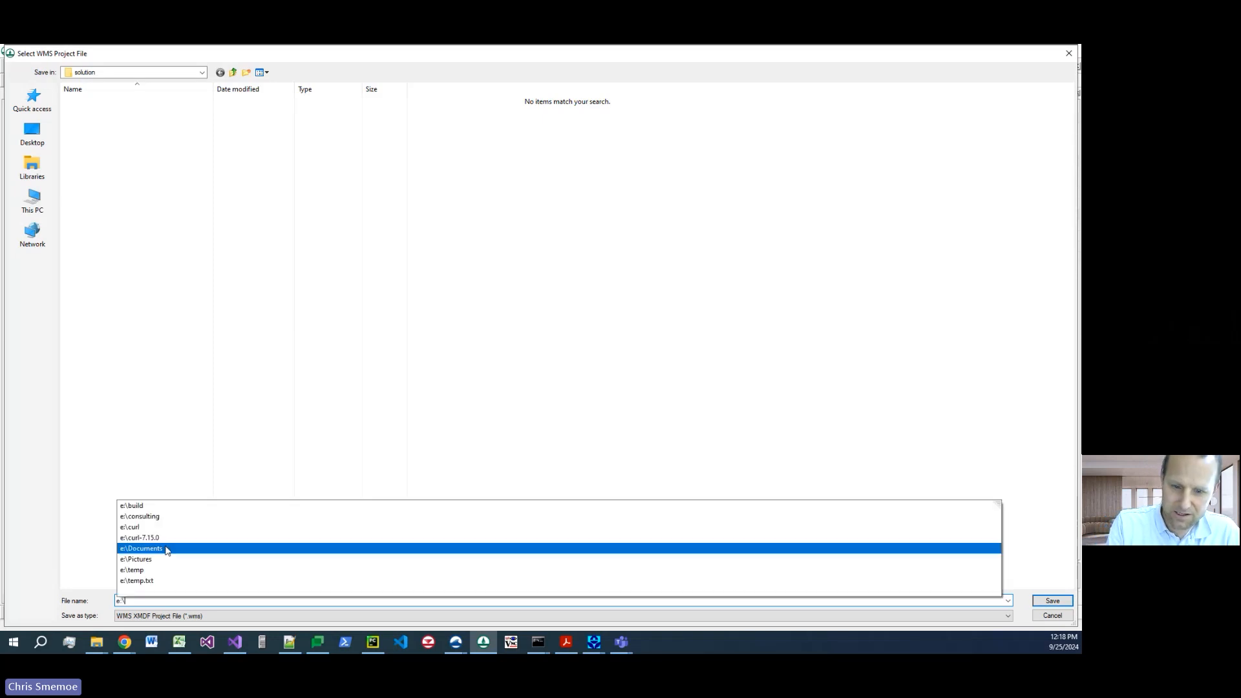
type("temp\\demo")
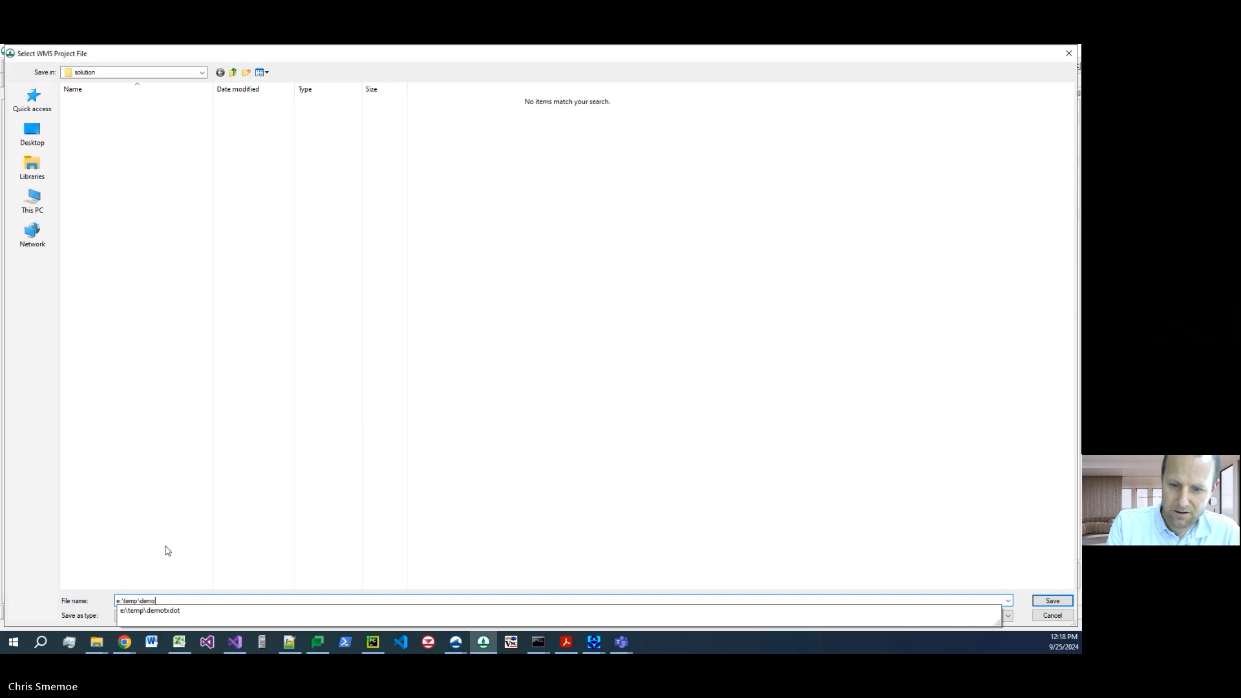
key("BackSpace")
key("BackSpace")
key("BackSpace")
key("BackSpace")
key("Return")
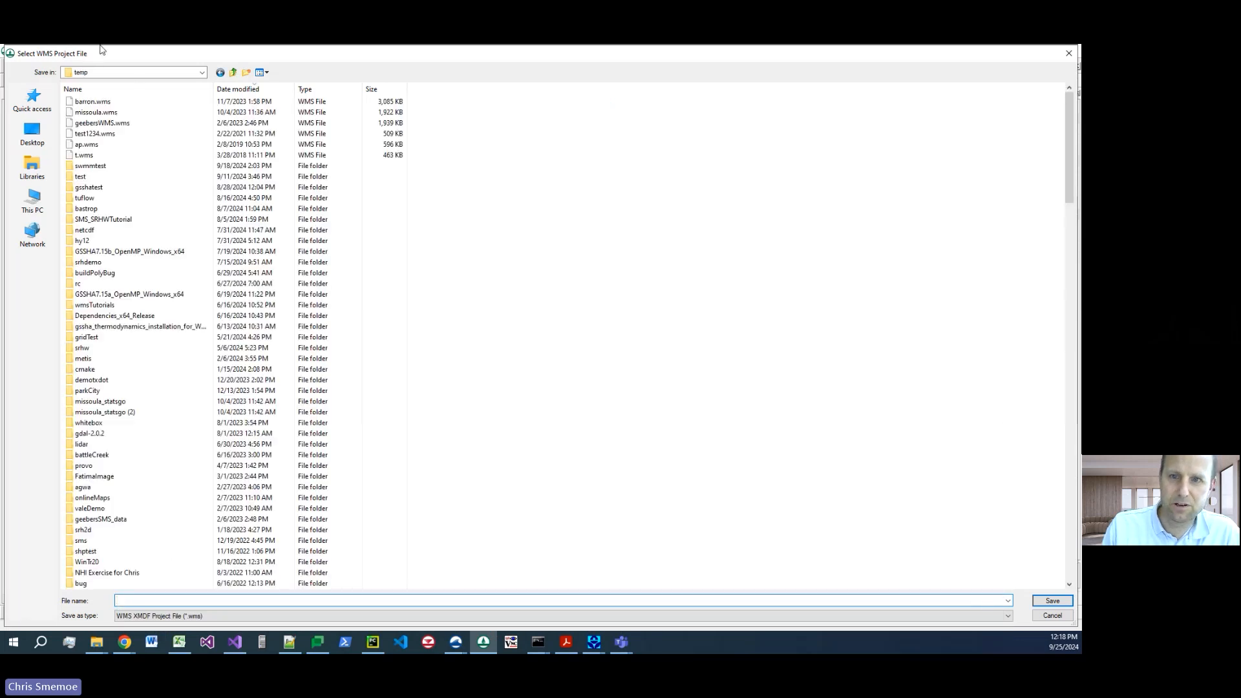
Step: Create a folder named demo inside temp and open it
left_click(246, 73)
type("demo")
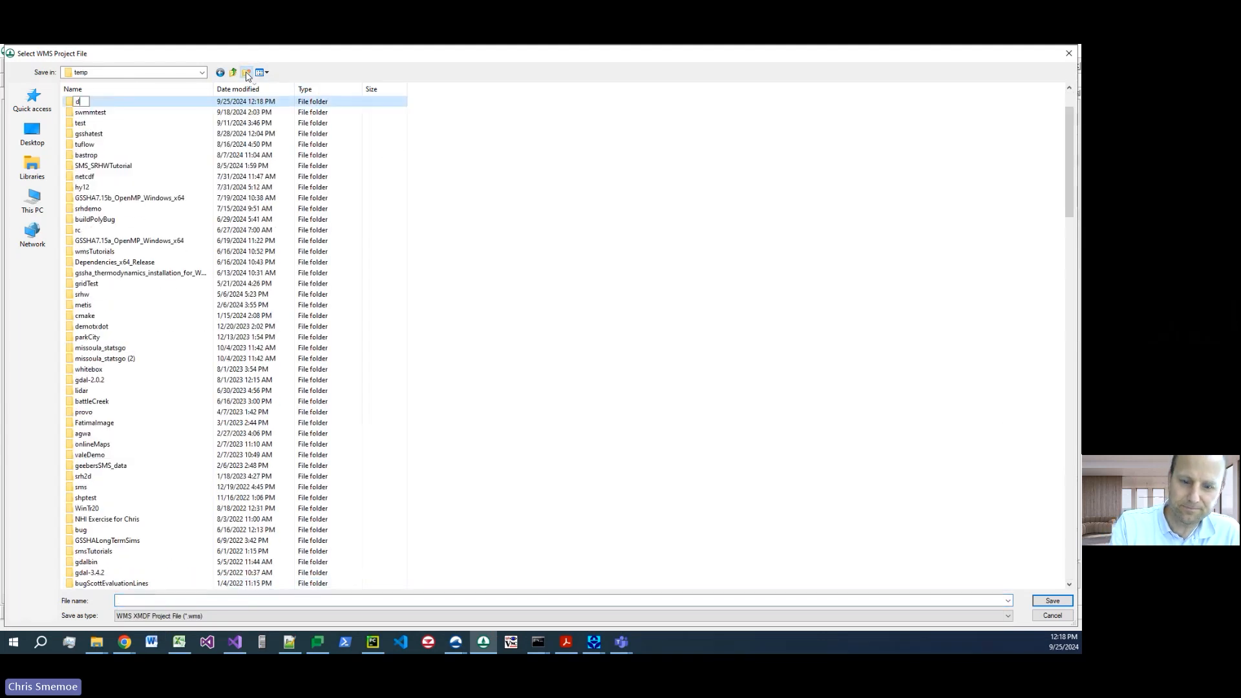
key("Return")
key("Return")
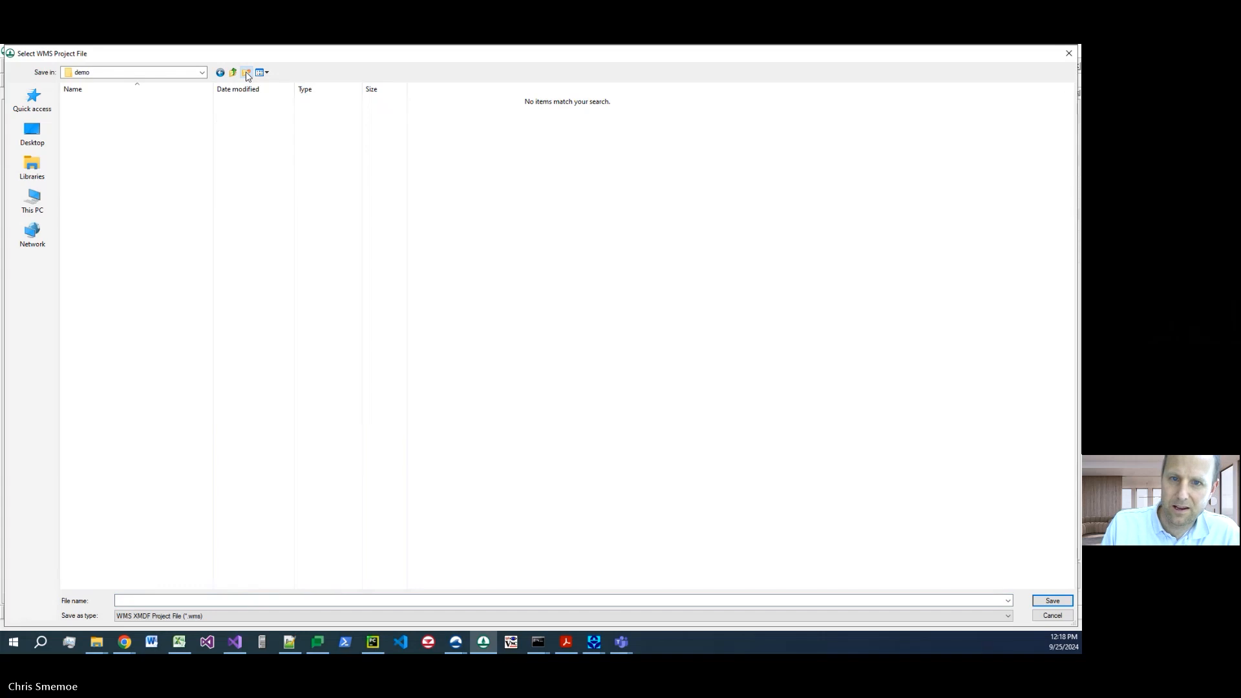
Step: Create a subfolder named judys inside the demo folder and open it
left_click(151, 601)
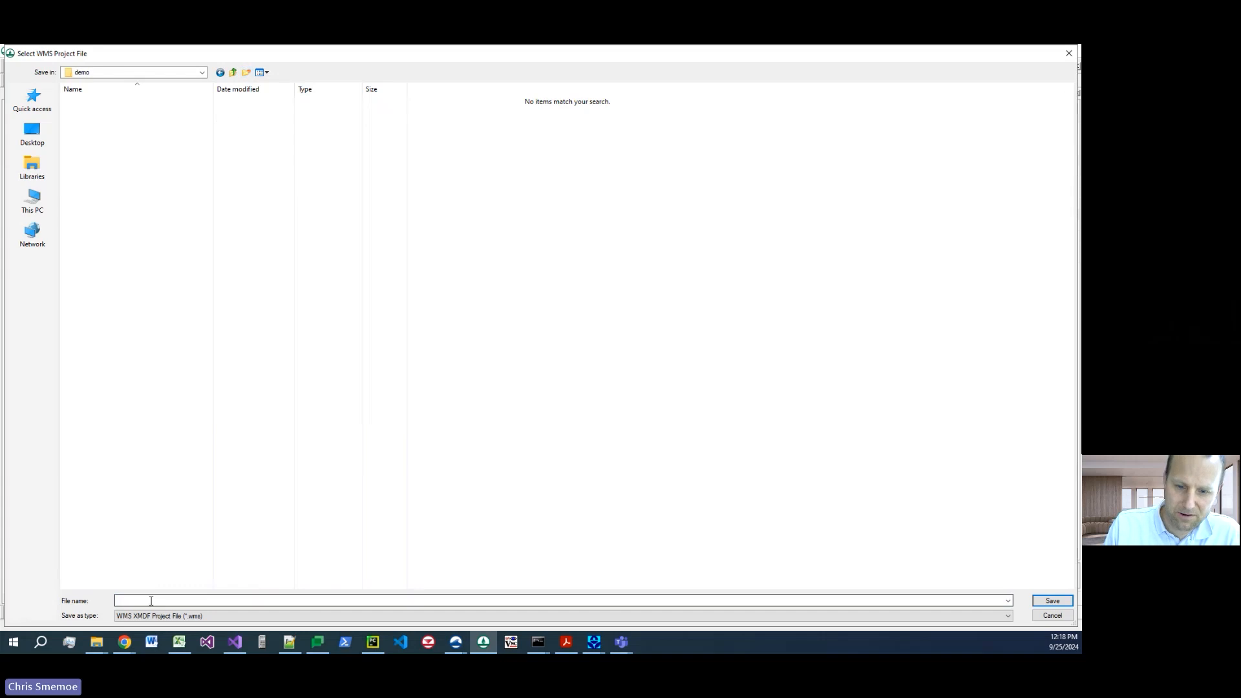
left_click(245, 75)
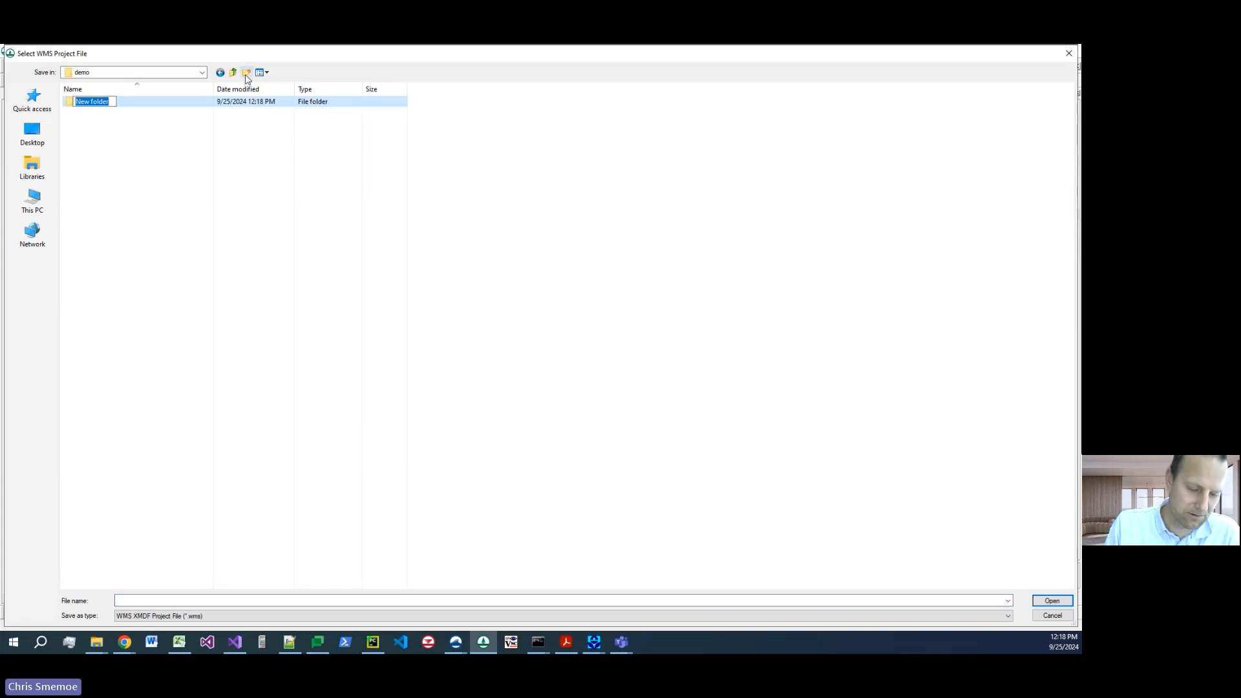
type("judys")
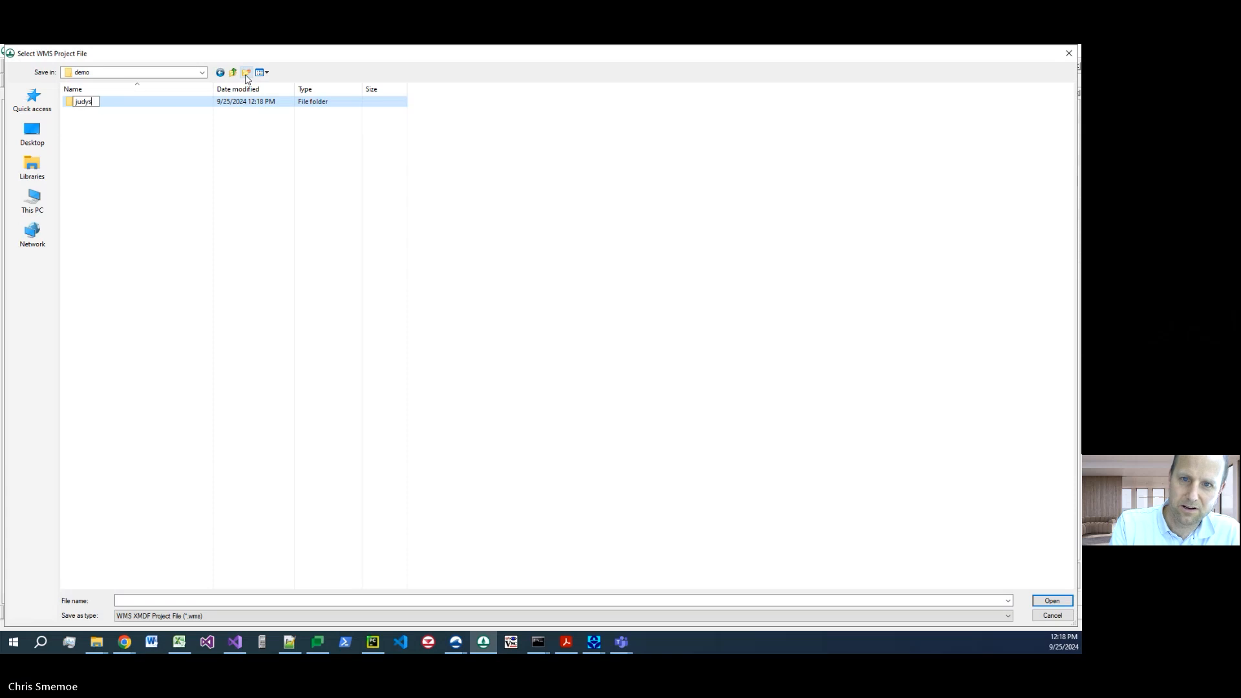
key("Return")
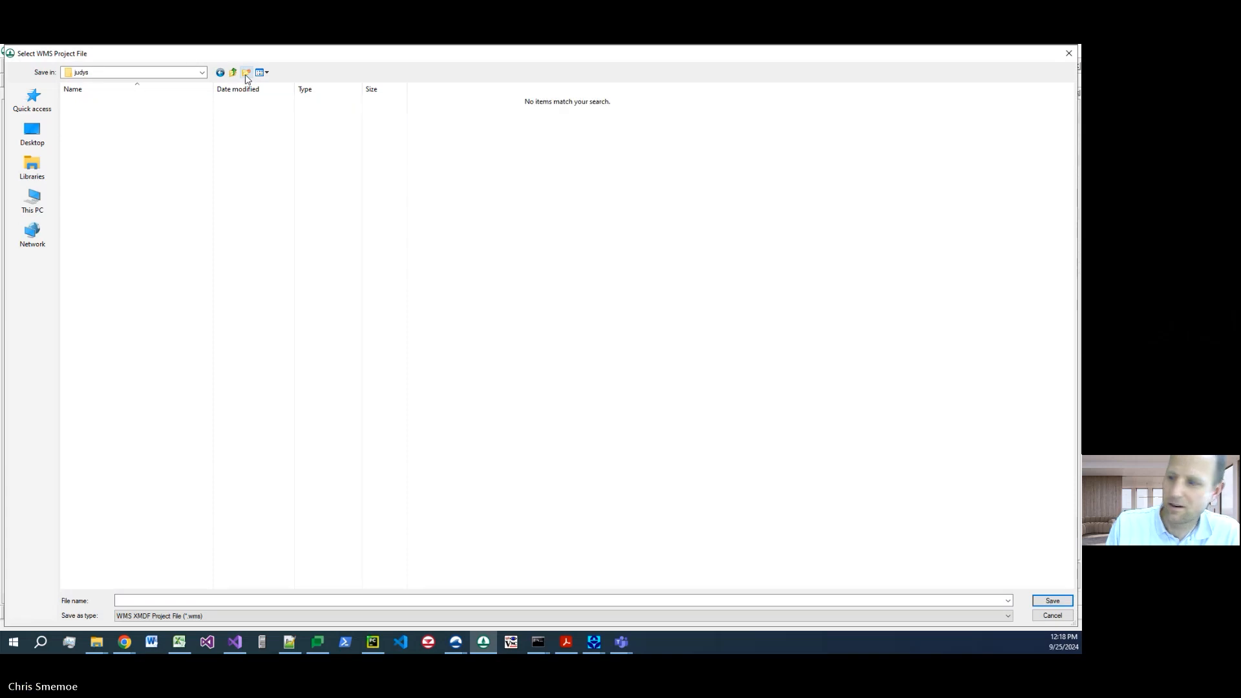
Step: Name the project file judysbranch in the judys folder and save the project
left_click(171, 600)
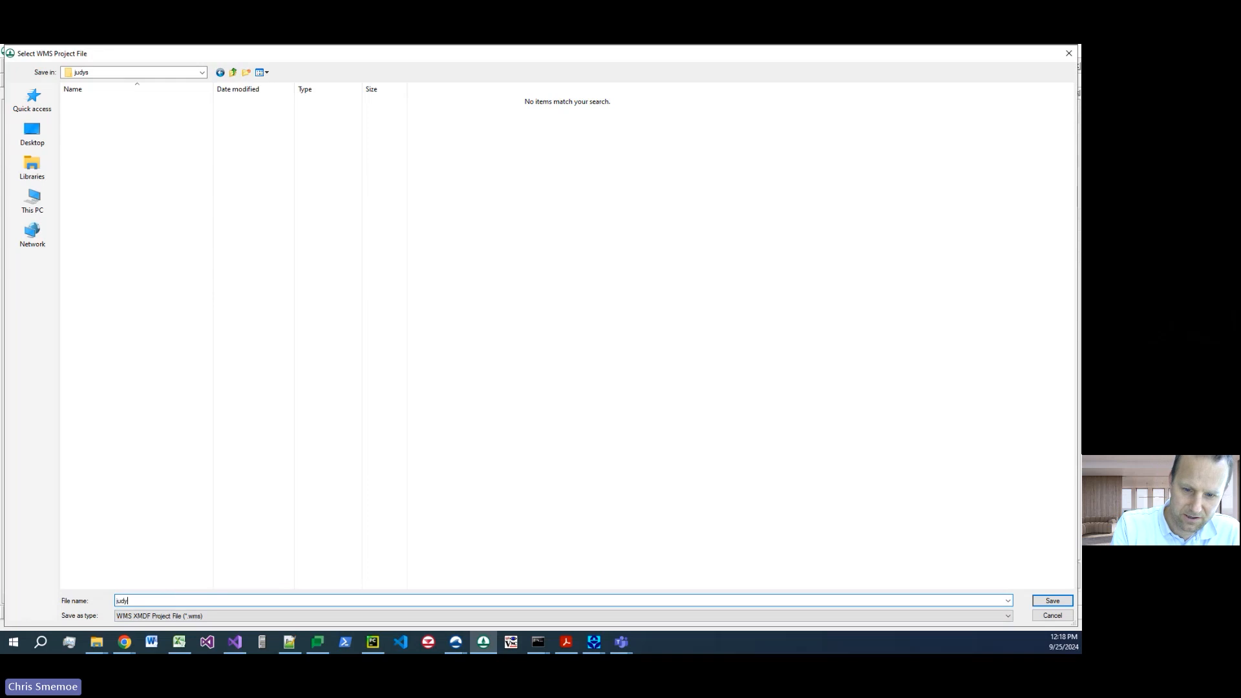
type("judysbranch")
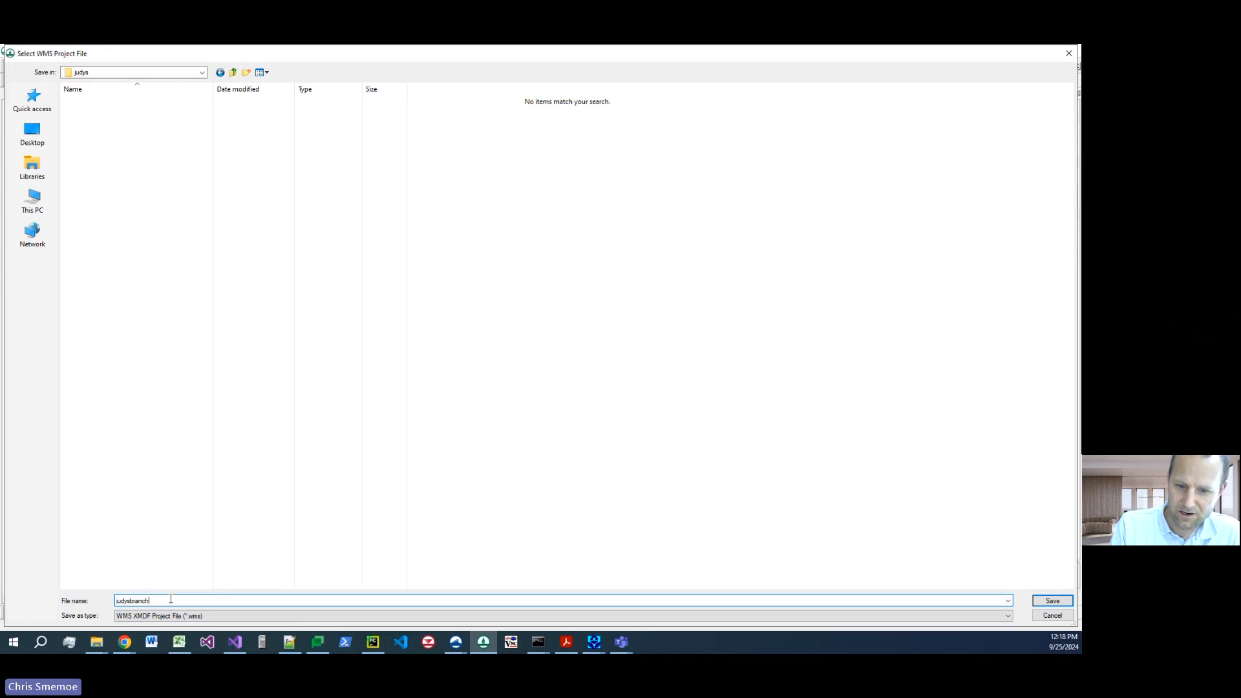
key("Return")
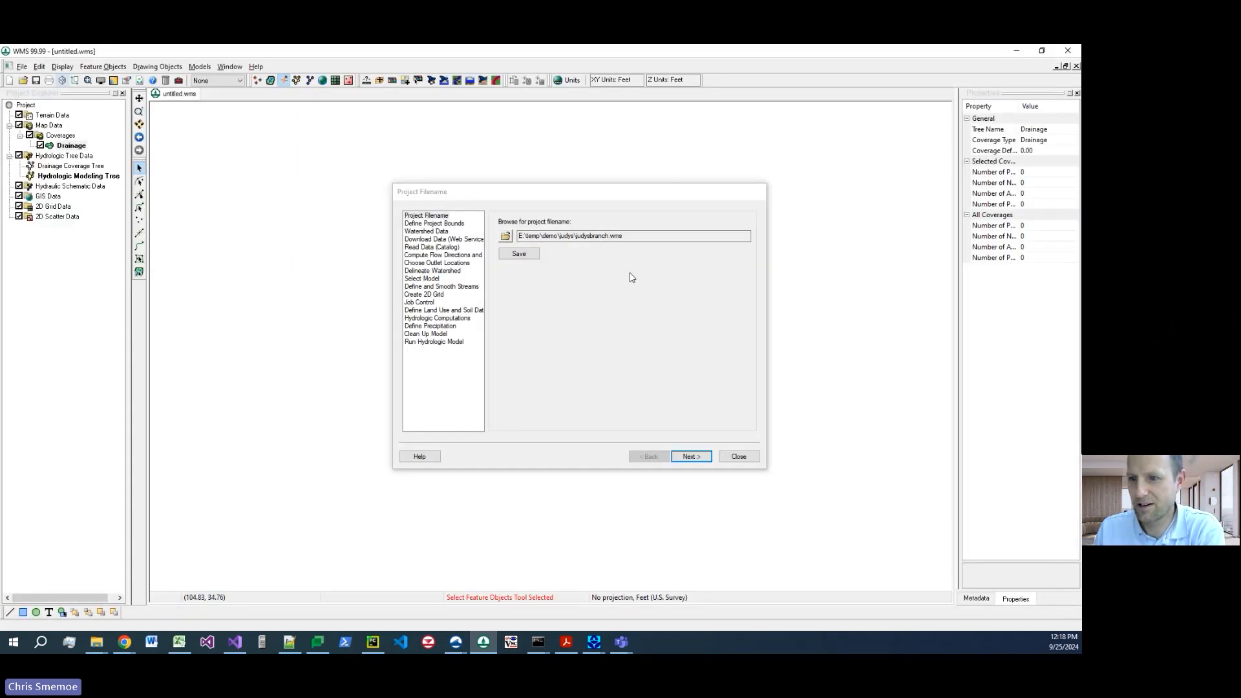
left_click(526, 256)
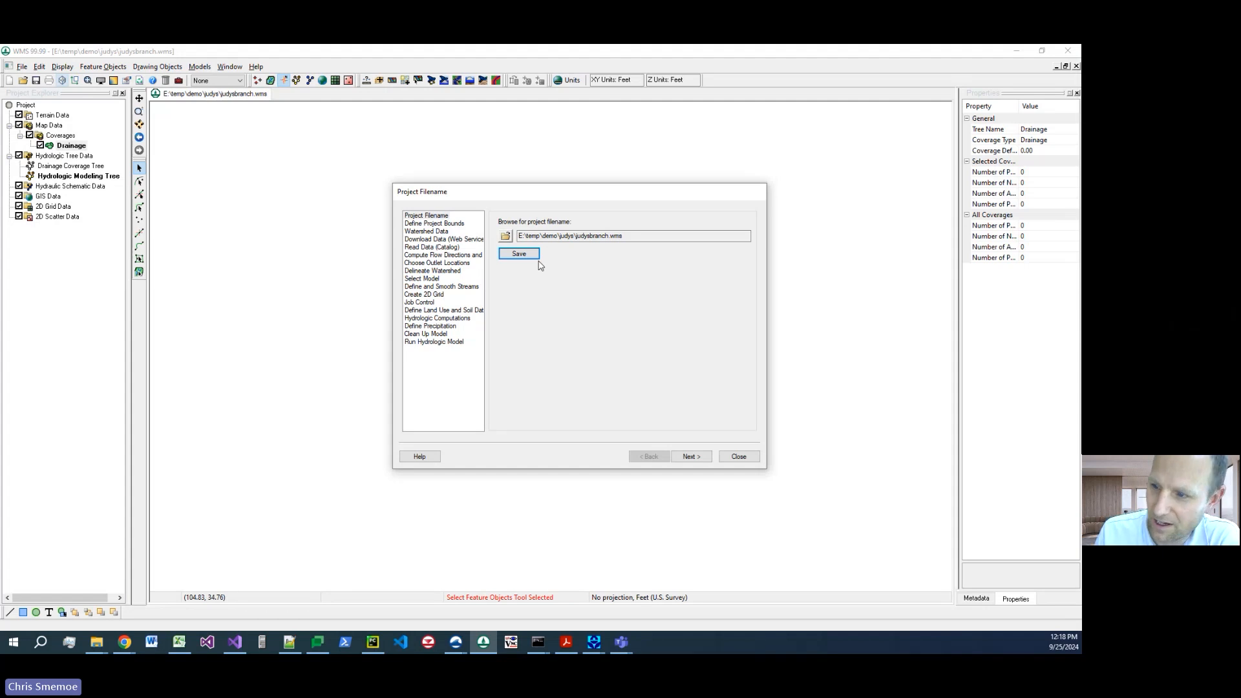
Step: Advance to the project bounds, start defining a global projection and filter the projection list by "utm 15"
left_click(690, 457)
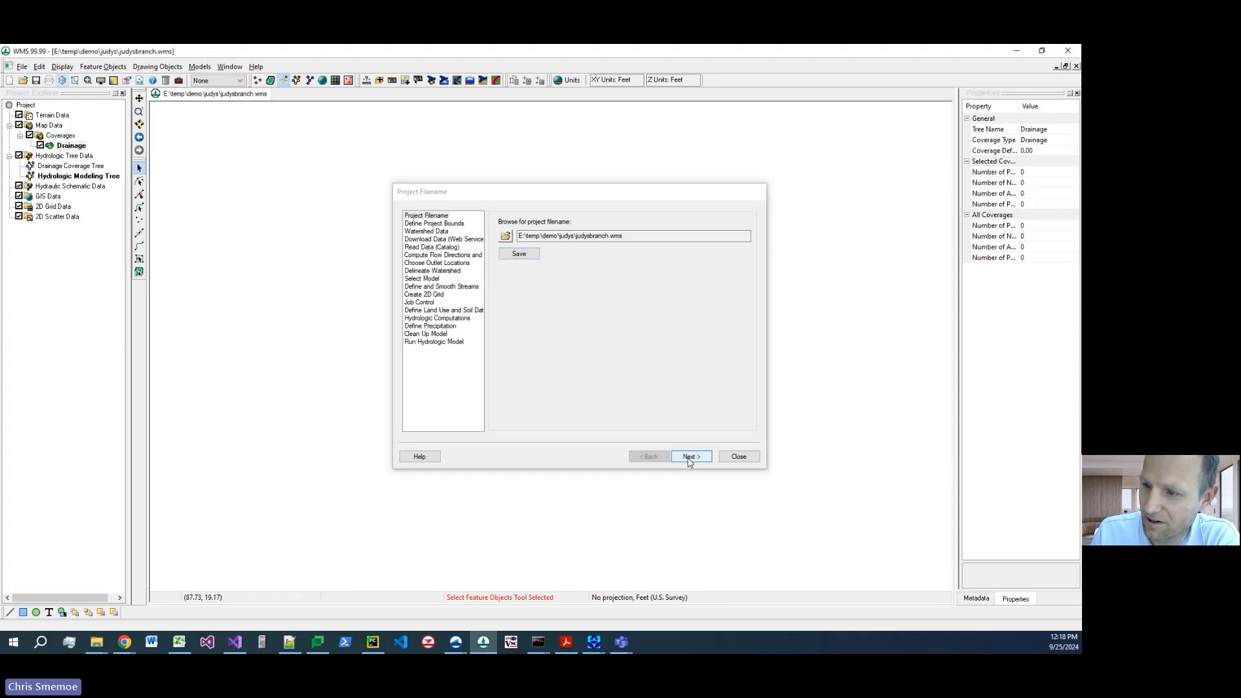
left_click(689, 457)
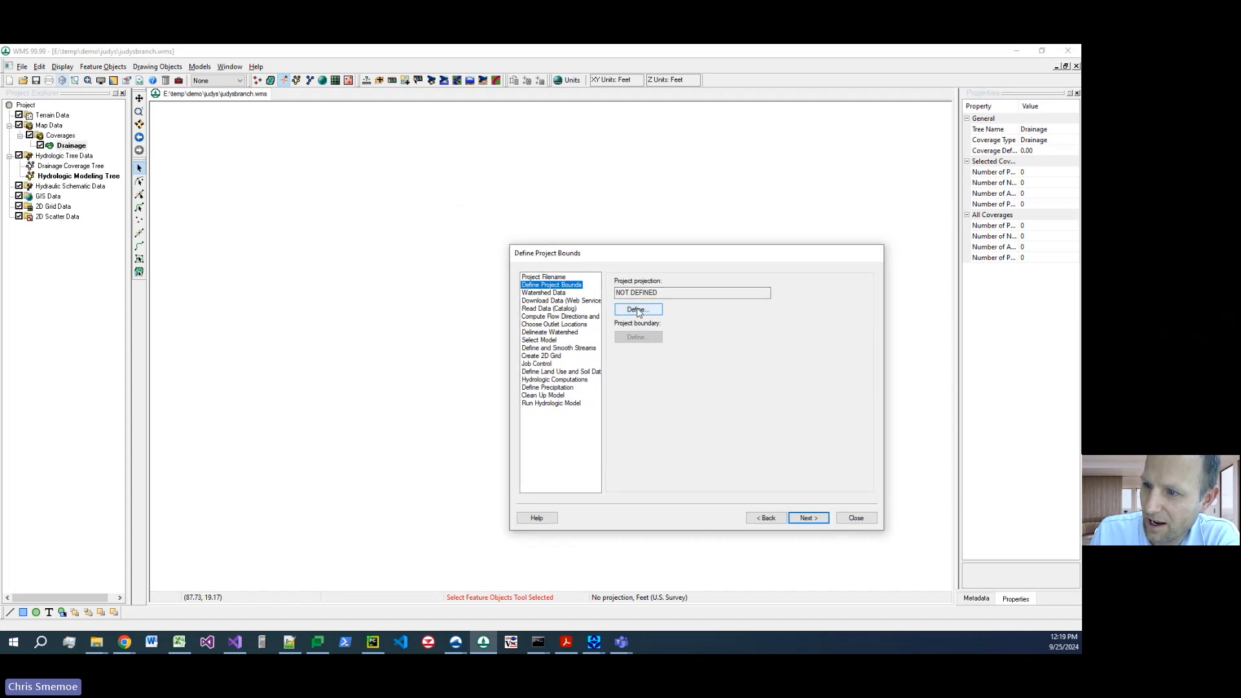
left_click(639, 310)
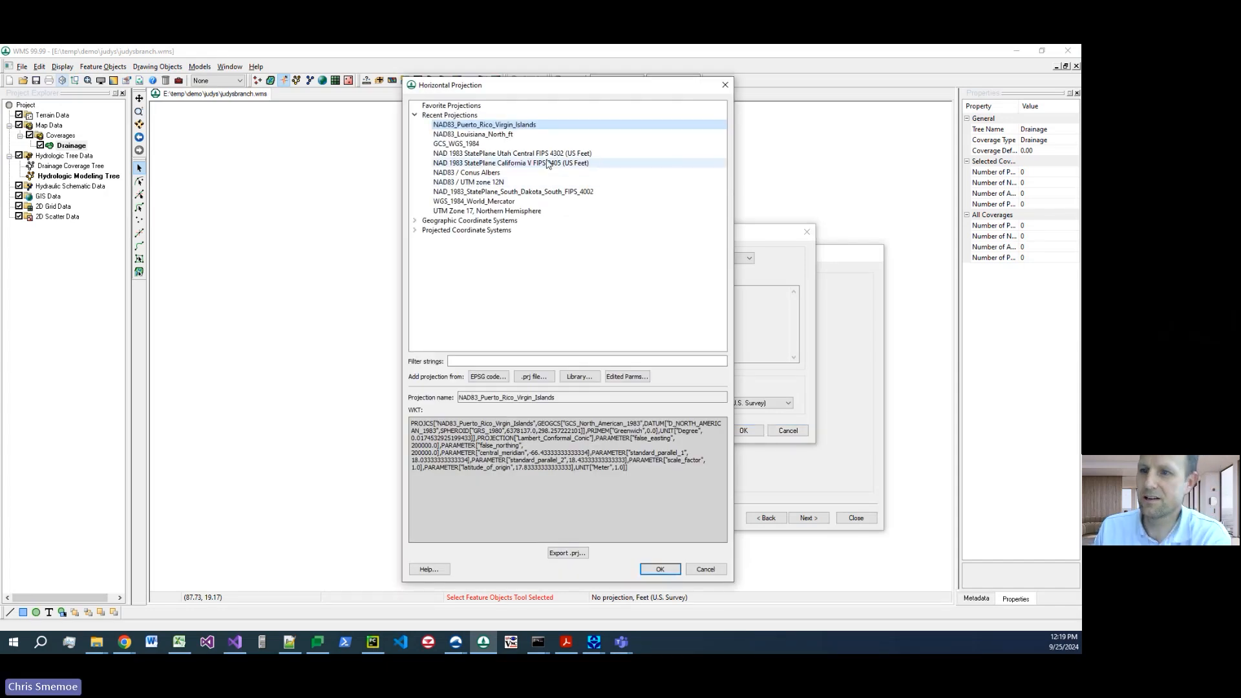
left_click(484, 360)
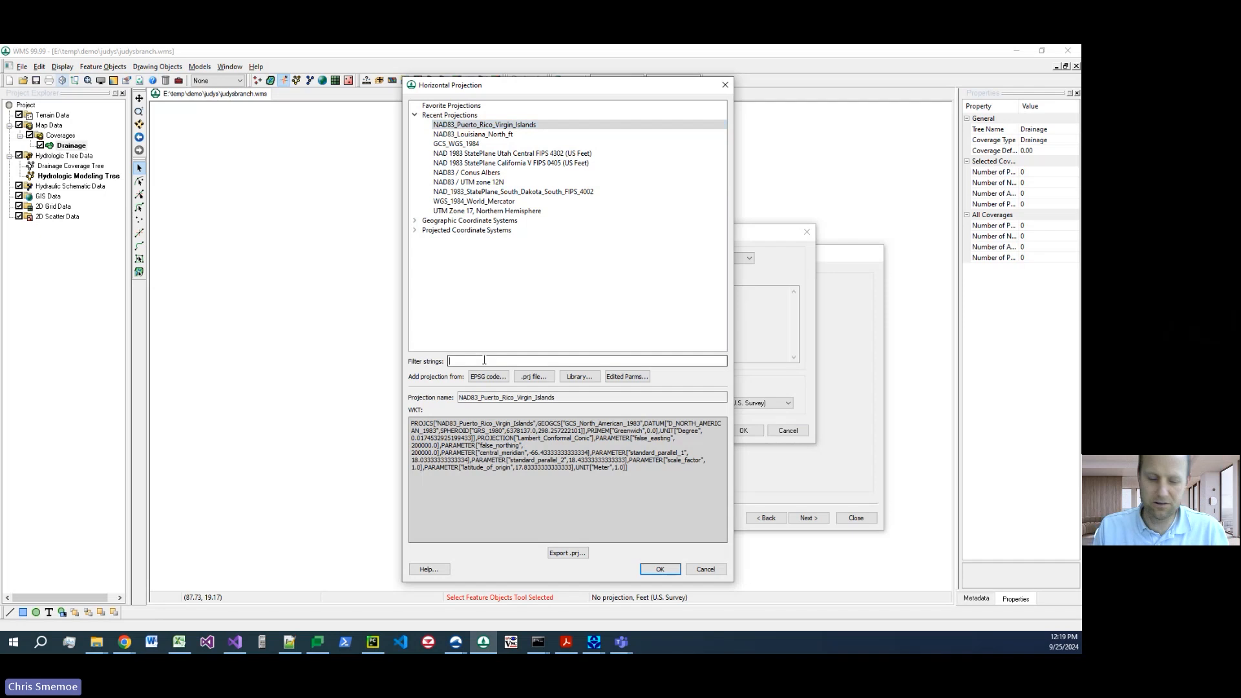
type("utm zone")
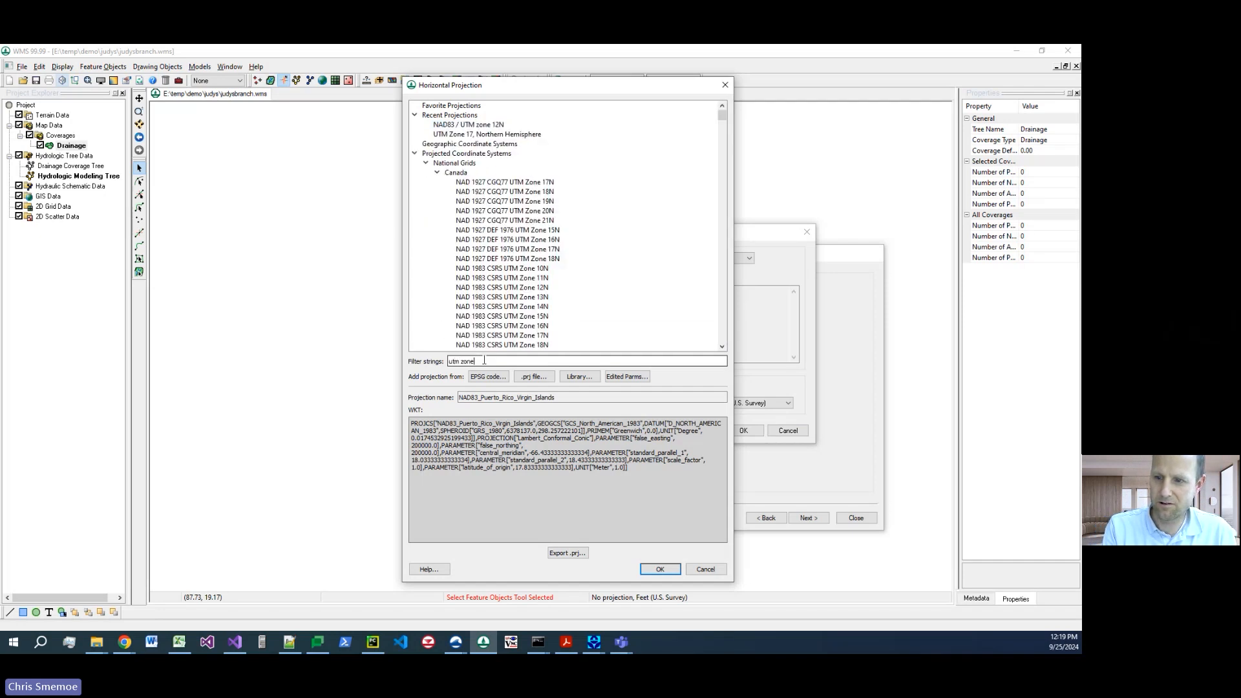
key("BackSpace")
key("BackSpace")
key("BackSpace")
key("BackSpace")
type("15")
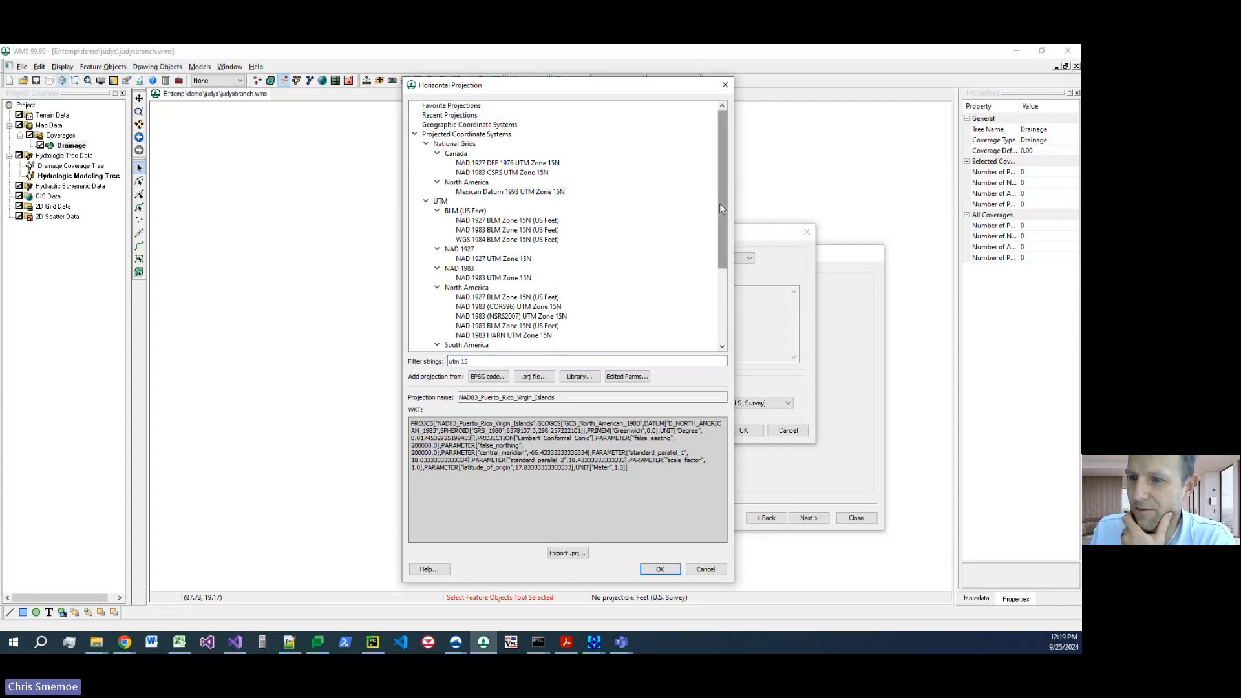
Step: Set the horizontal projection to NAD 1983 UTM Zone 15N from the UTM NAD 1983 group
scroll(711, 239, "down", 4)
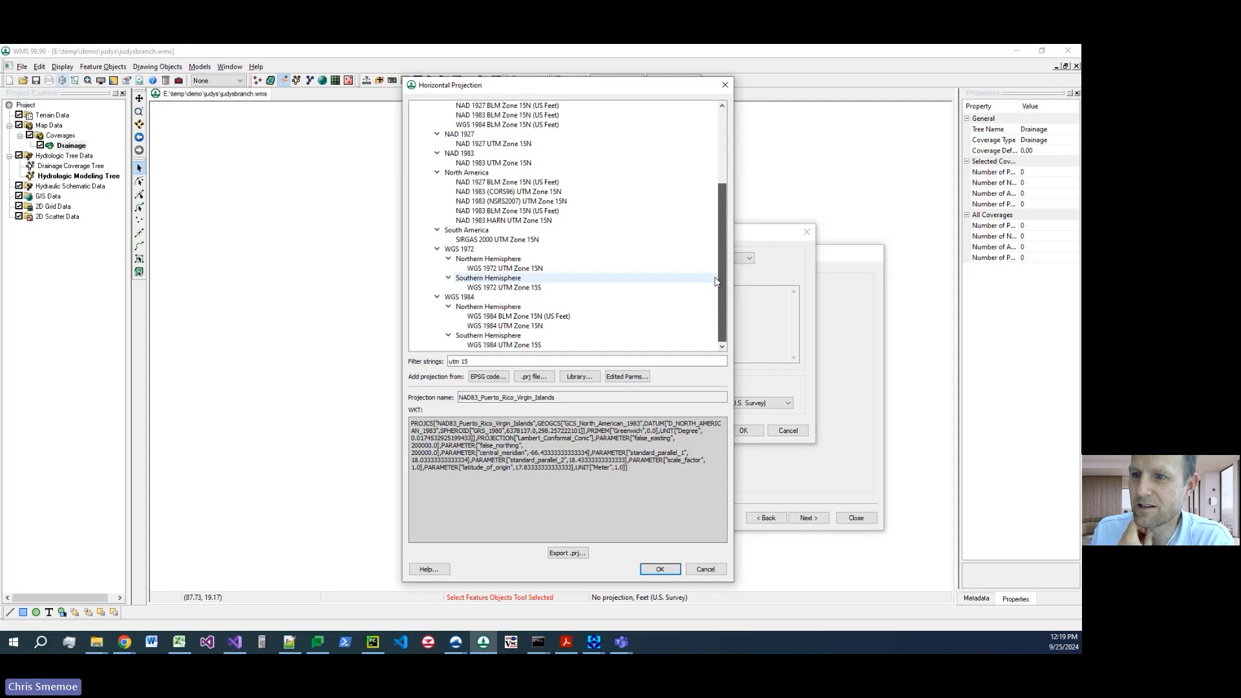
scroll(715, 280, "up", 1)
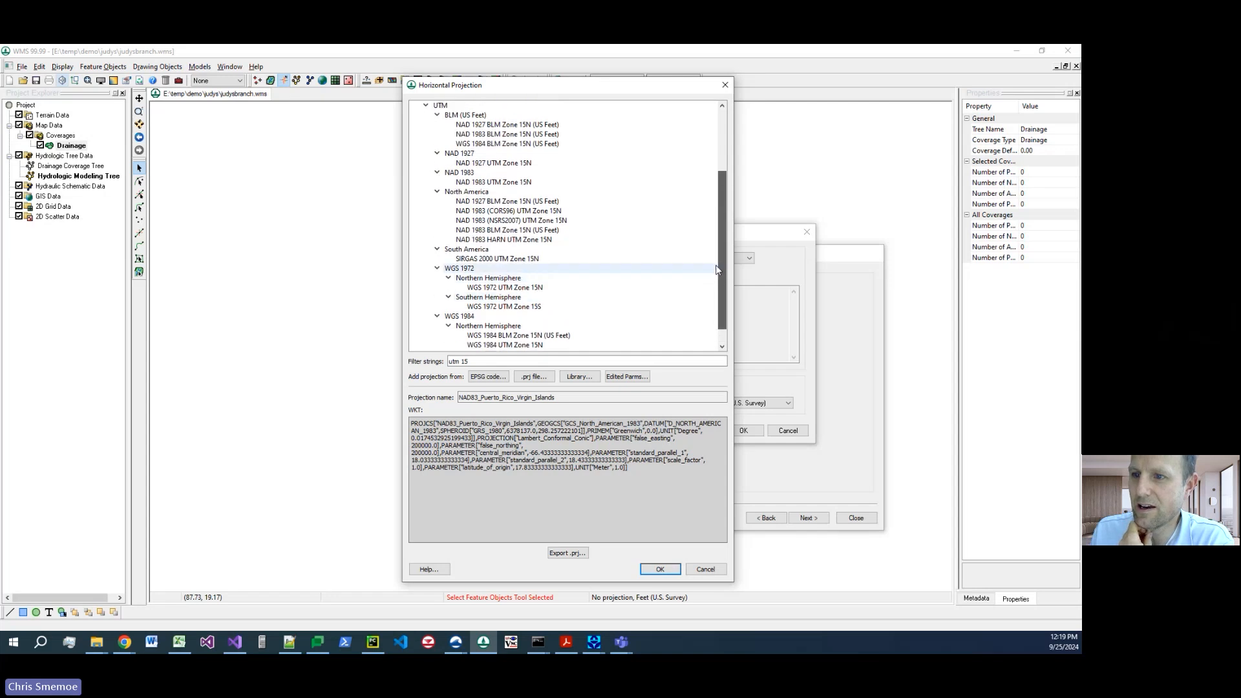
left_click(470, 183)
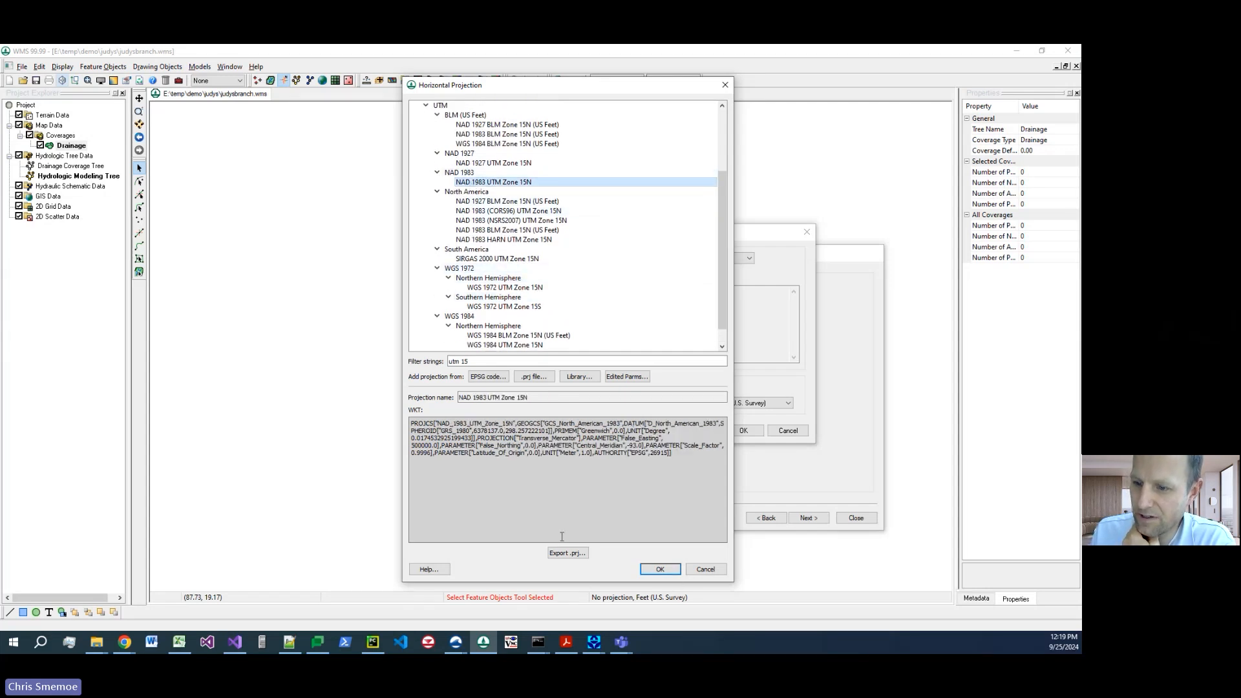
left_click(660, 569)
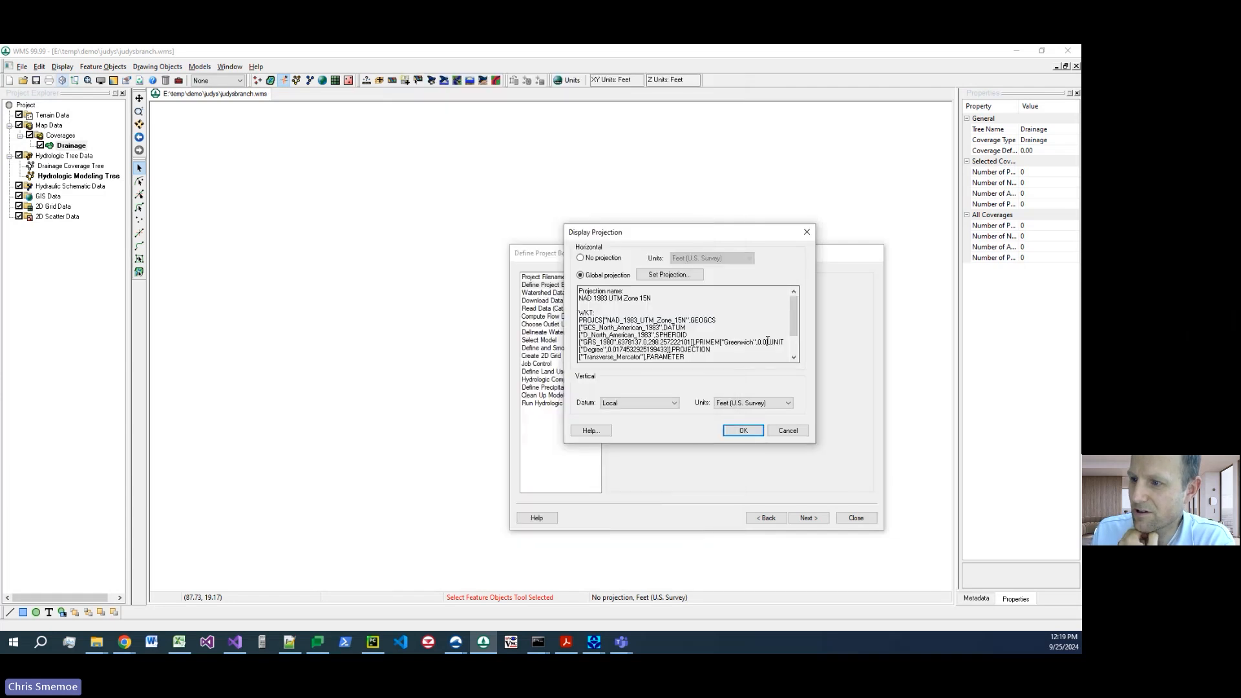
Step: Review the projection's WKT definition for its horizontal units and check the vertical units options
scroll(788, 322, "down", 2)
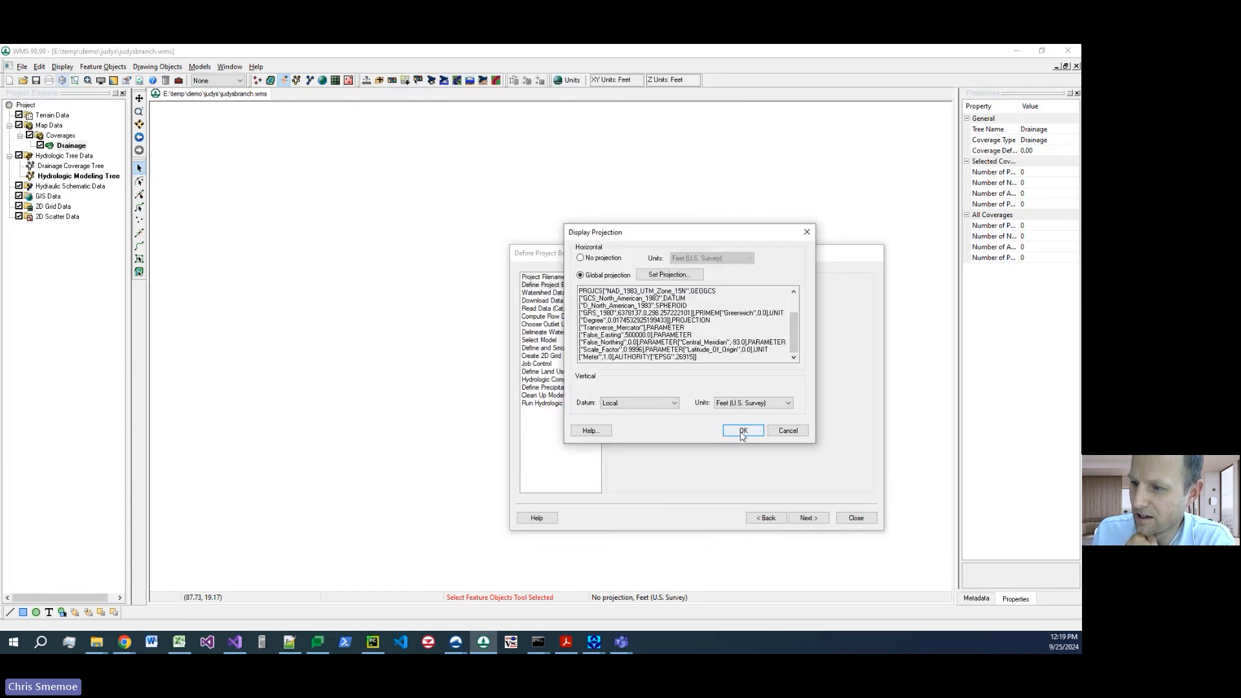
left_click(741, 403)
left_click(740, 402)
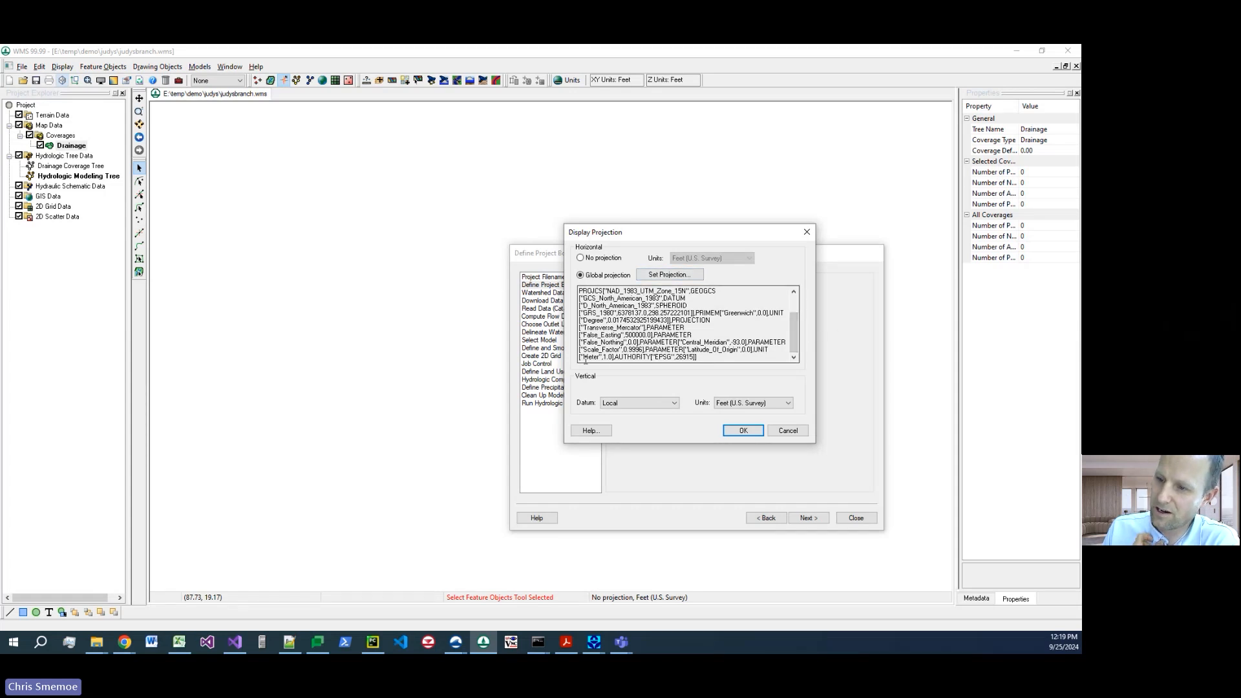
left_click(752, 349)
left_click_drag(602, 313, 743, 364)
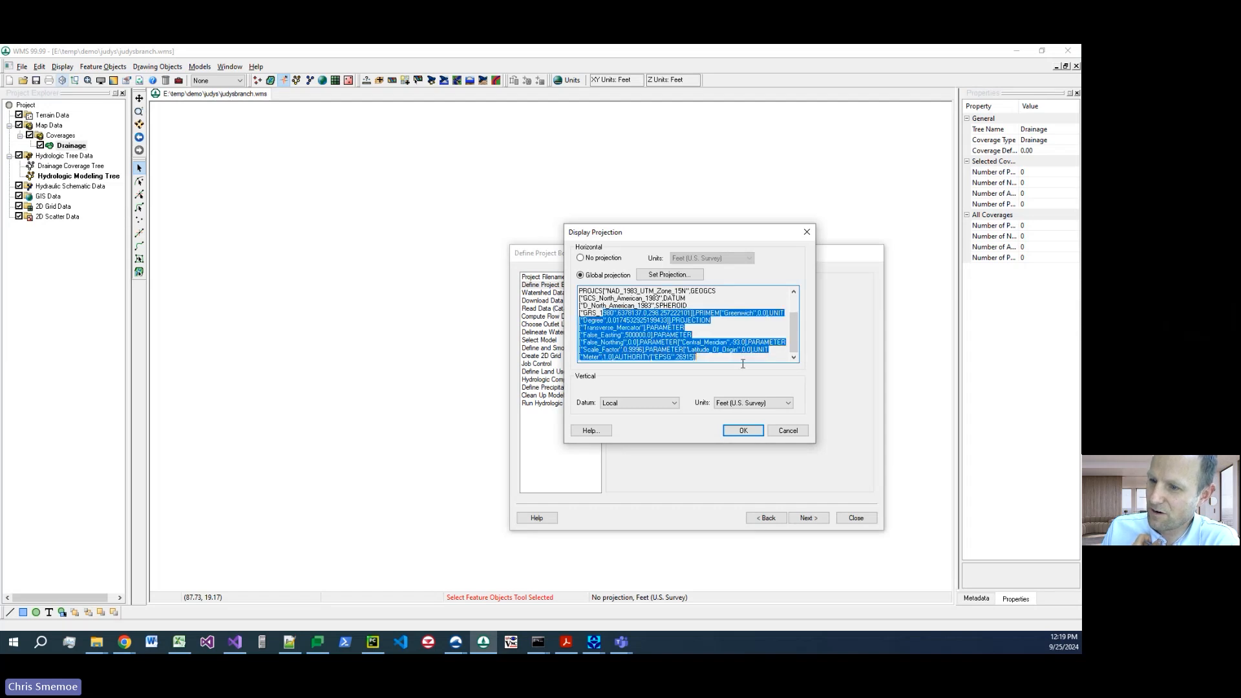
Step: Check the meter unit in the projection's WKT, set the vertical units to Meters and accept the display projection
left_click(754, 350)
left_click_drag(755, 351, 764, 351)
left_click_drag(580, 357, 599, 357)
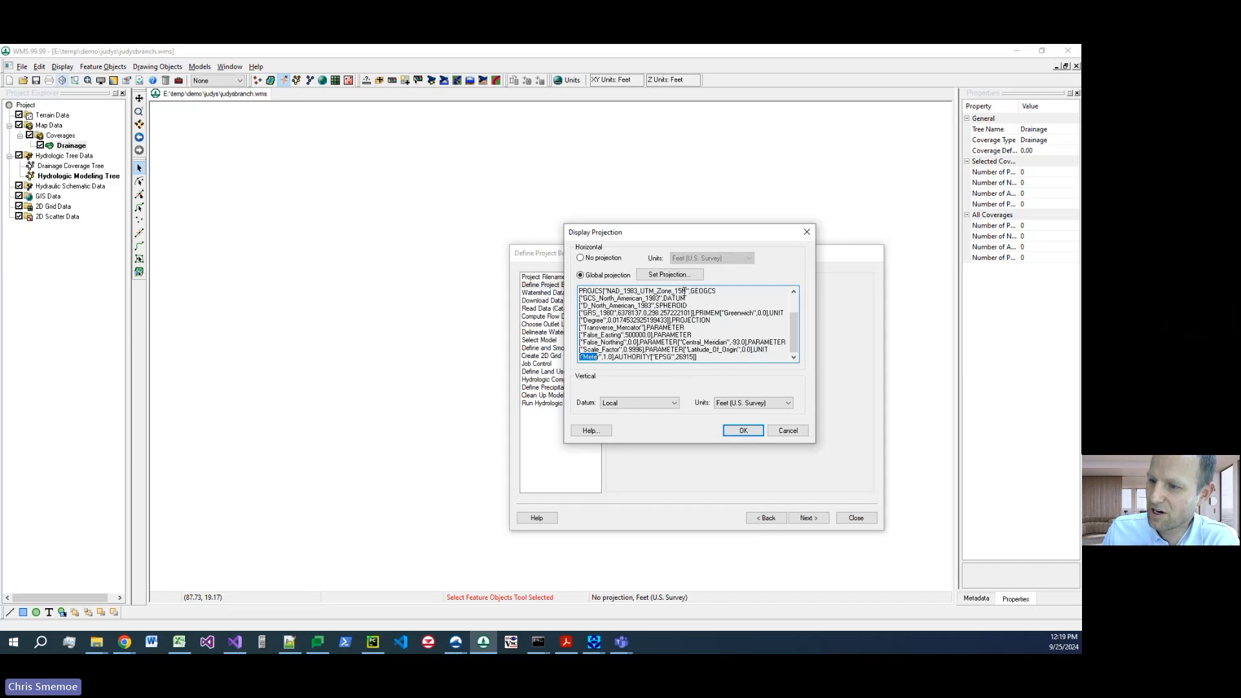
left_click(747, 403)
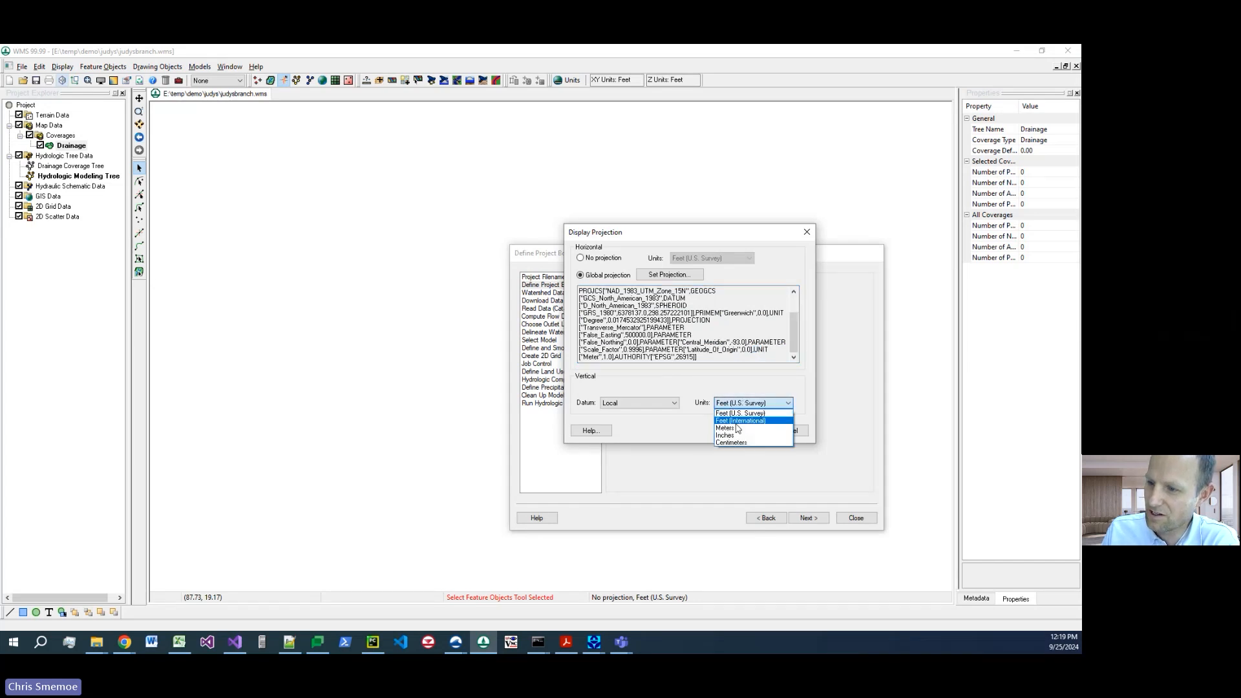
left_click(736, 428)
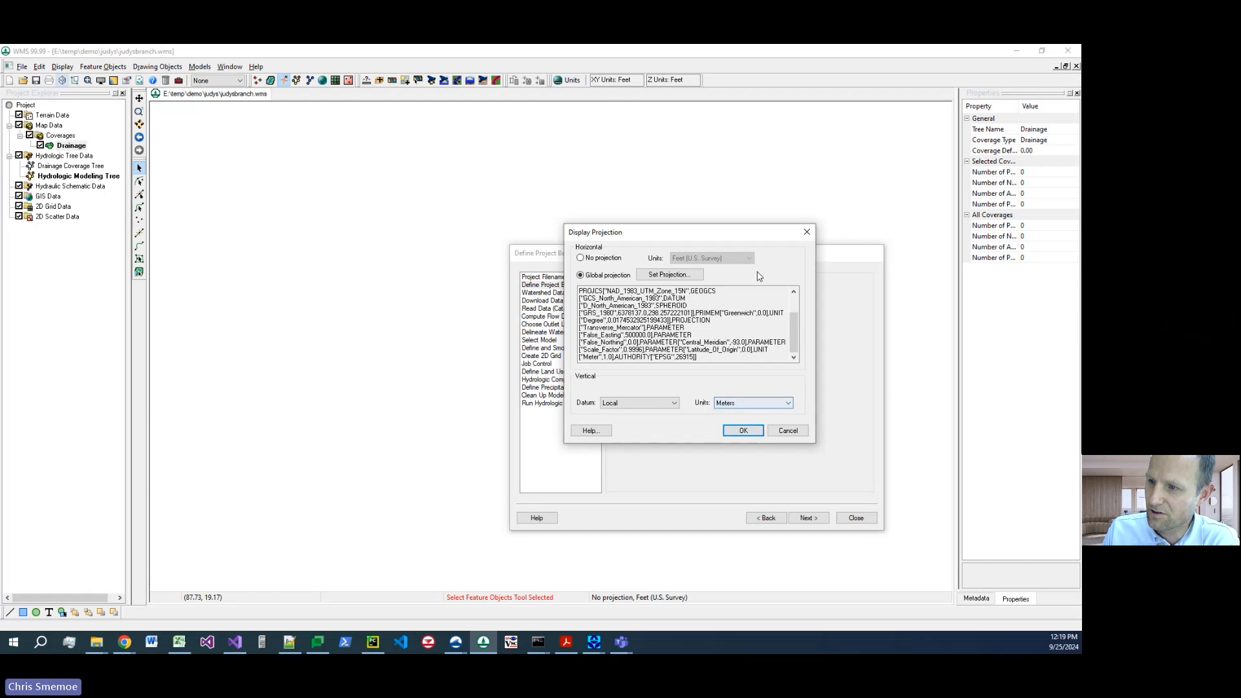
left_click_drag(720, 235, 703, 233)
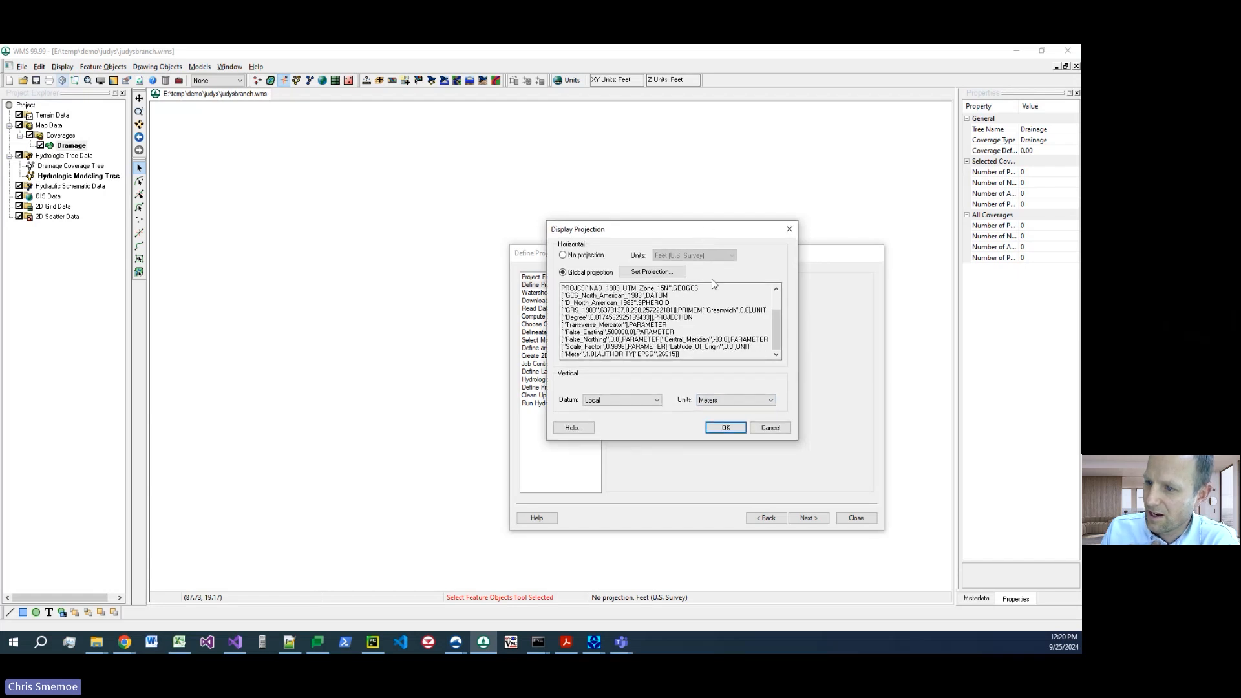
left_click(726, 428)
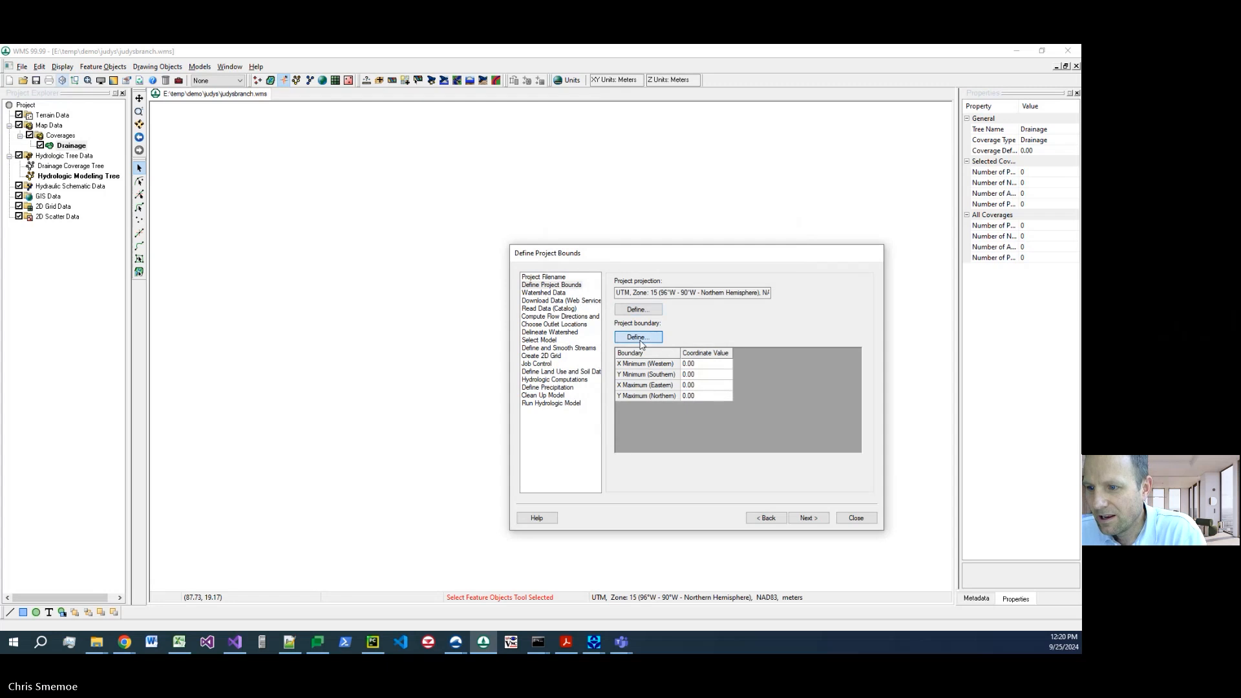
Step: Start defining the project boundary on the locator map and search for "judys branch"
left_click(637, 336)
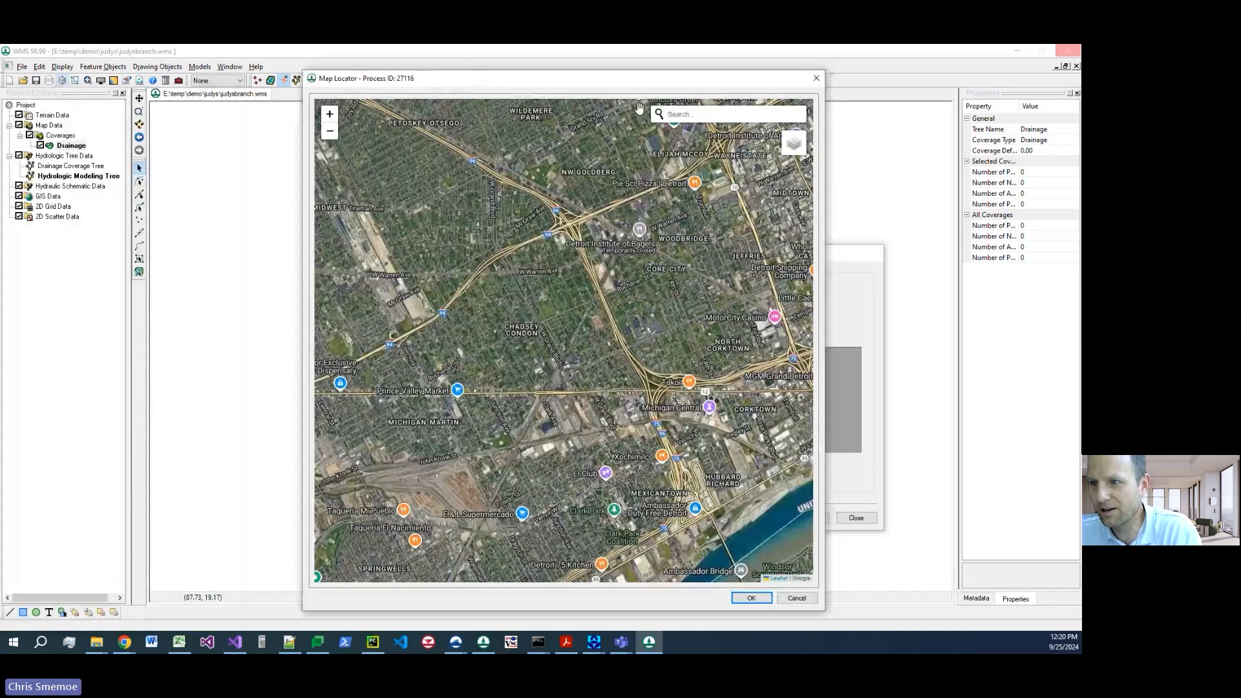
left_click(704, 116)
type("judys branch")
key("Return")
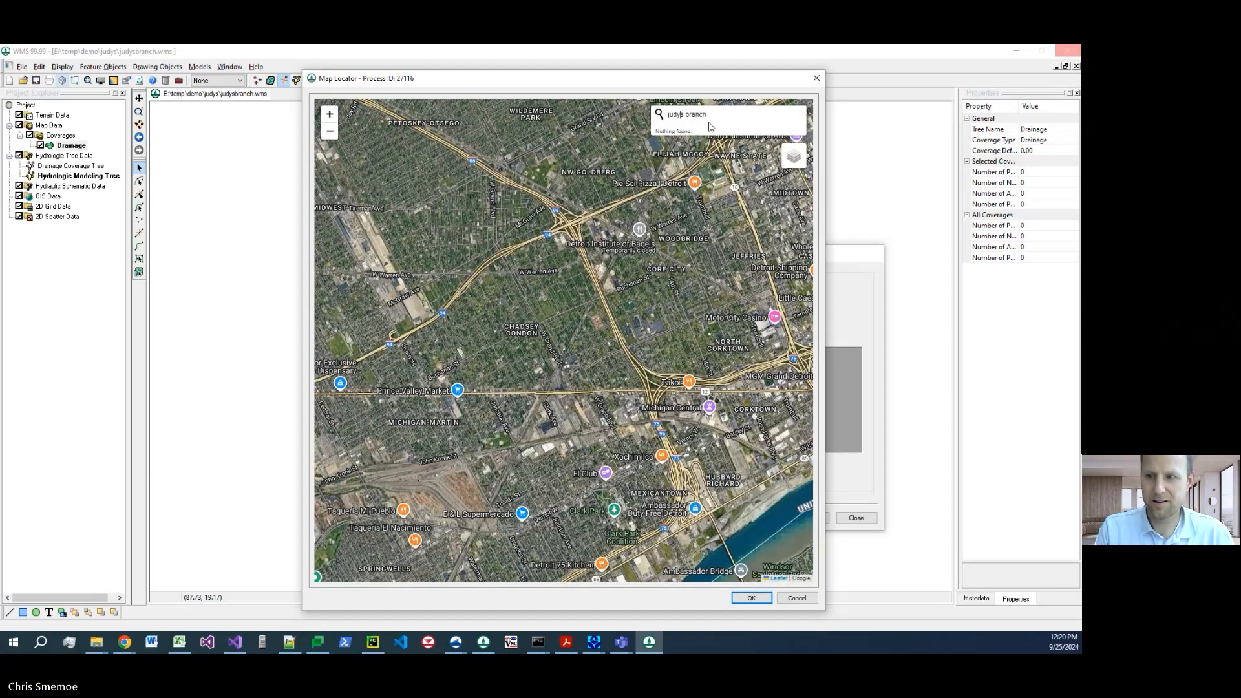
Step: Correct the map search to "judy's branch" and go to the Glen Carbon, Illinois result
key("Left")
key("Left")
key("Left")
key("Left")
key("Left")
key("Left")
key("Left")
key("Left")
type("'")
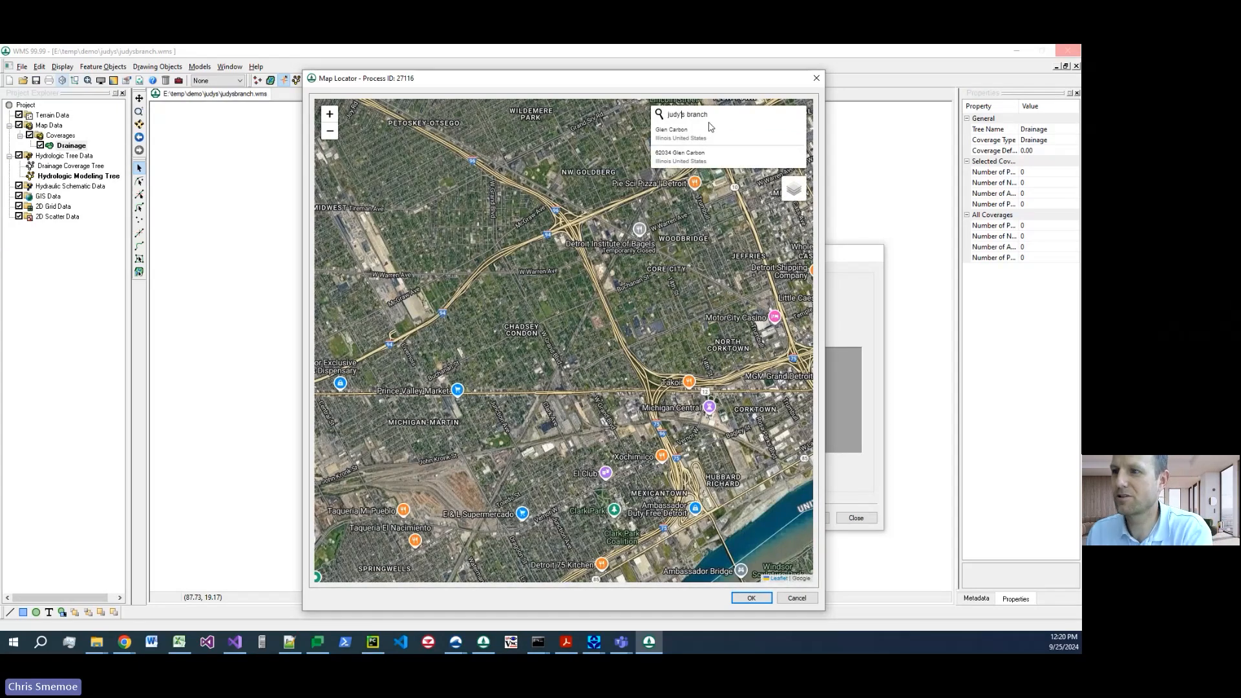
left_click(677, 134)
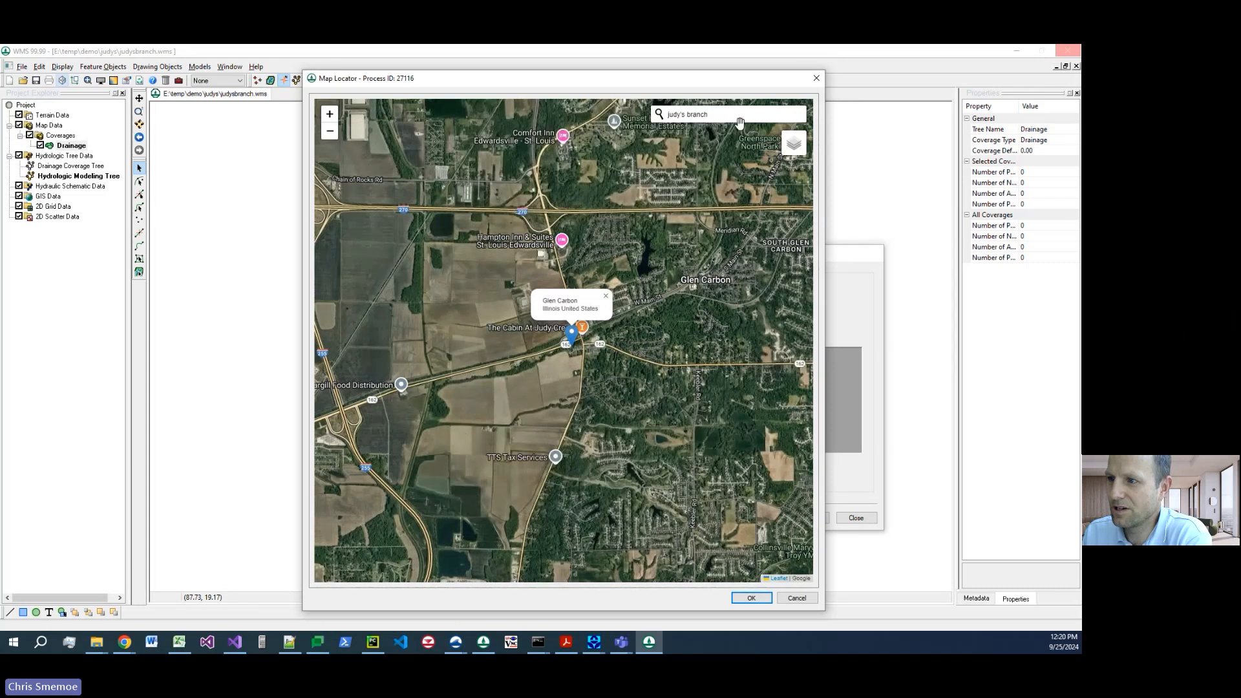
Step: Examine the map around Glen Carbon to locate the Judys Branch stream and its surrounding area
left_click_drag(697, 325, 646, 369)
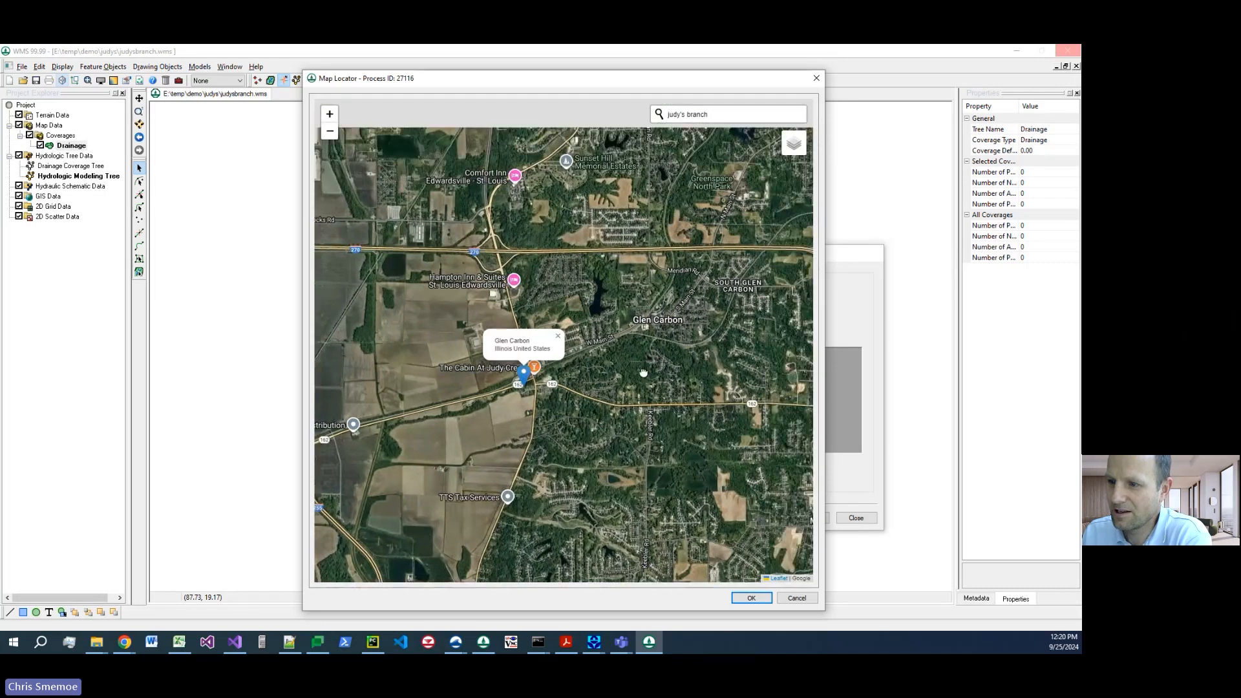
scroll(541, 353, "down", 2)
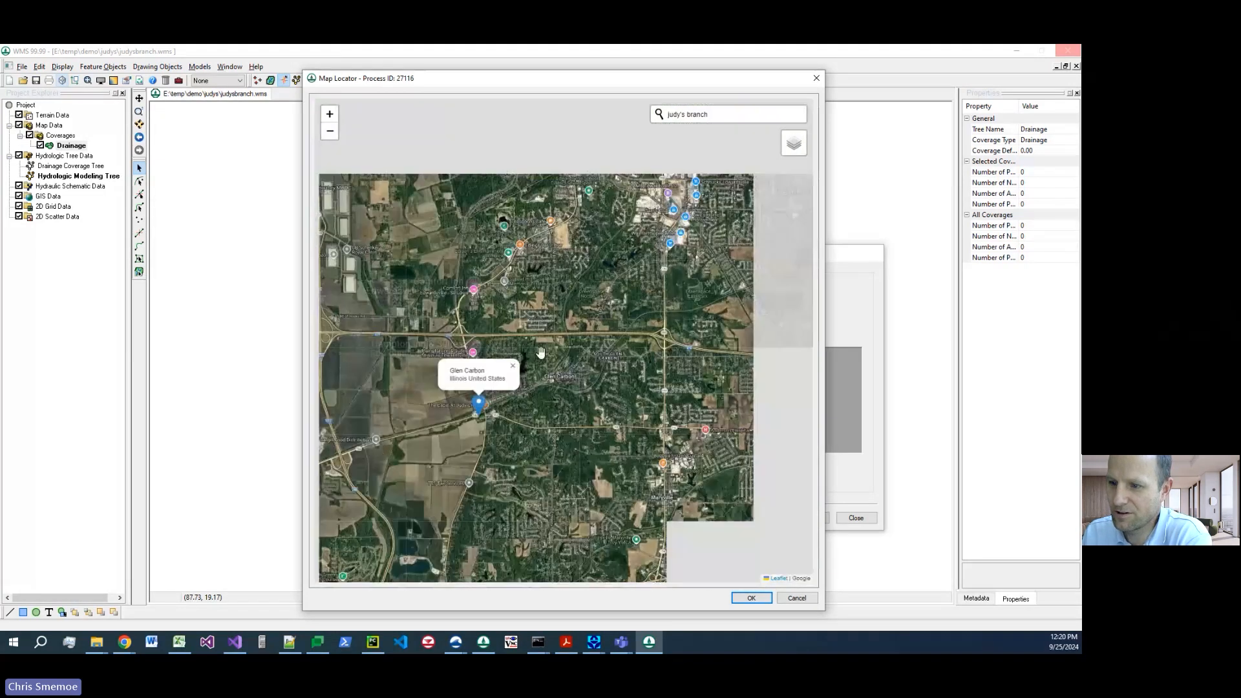
scroll(591, 362, "down", 2)
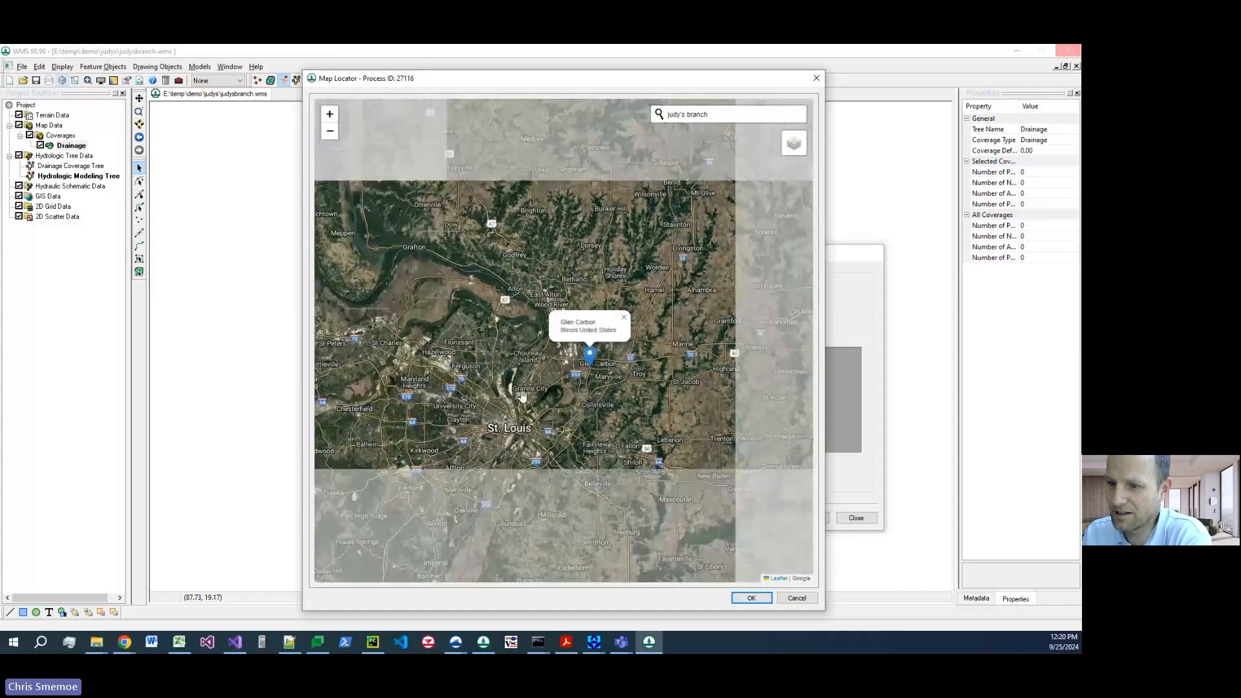
scroll(649, 343, "up", 1)
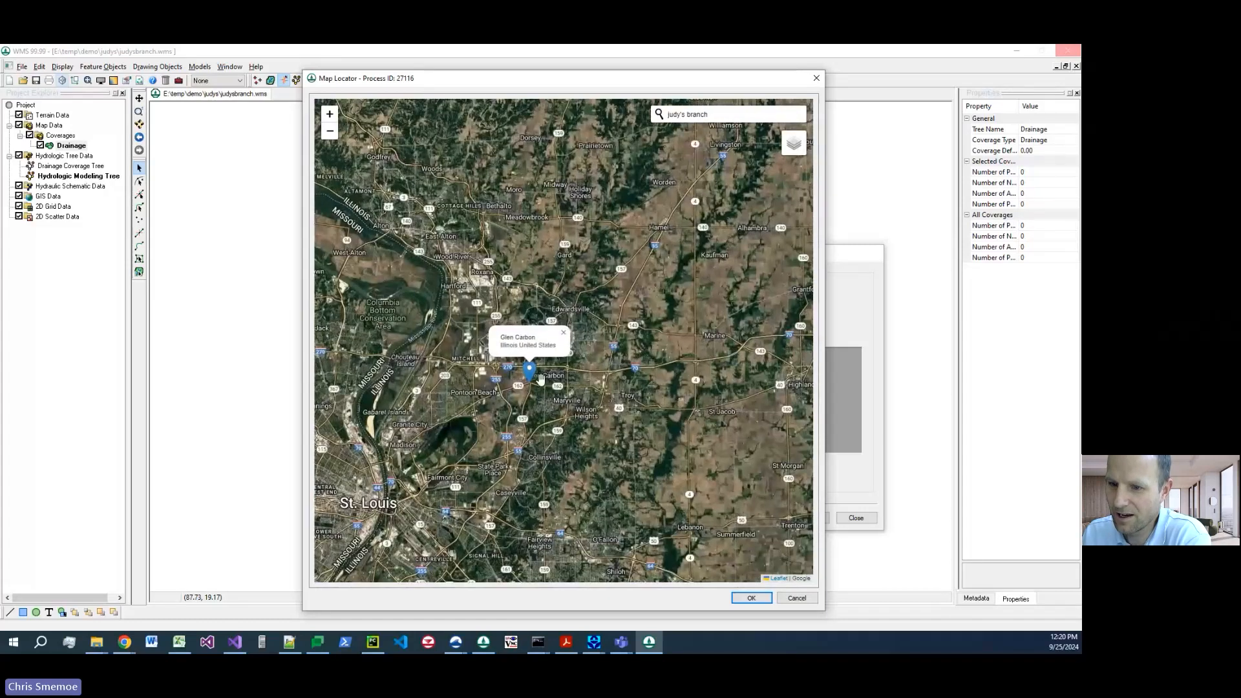
scroll(616, 349, "up", 1)
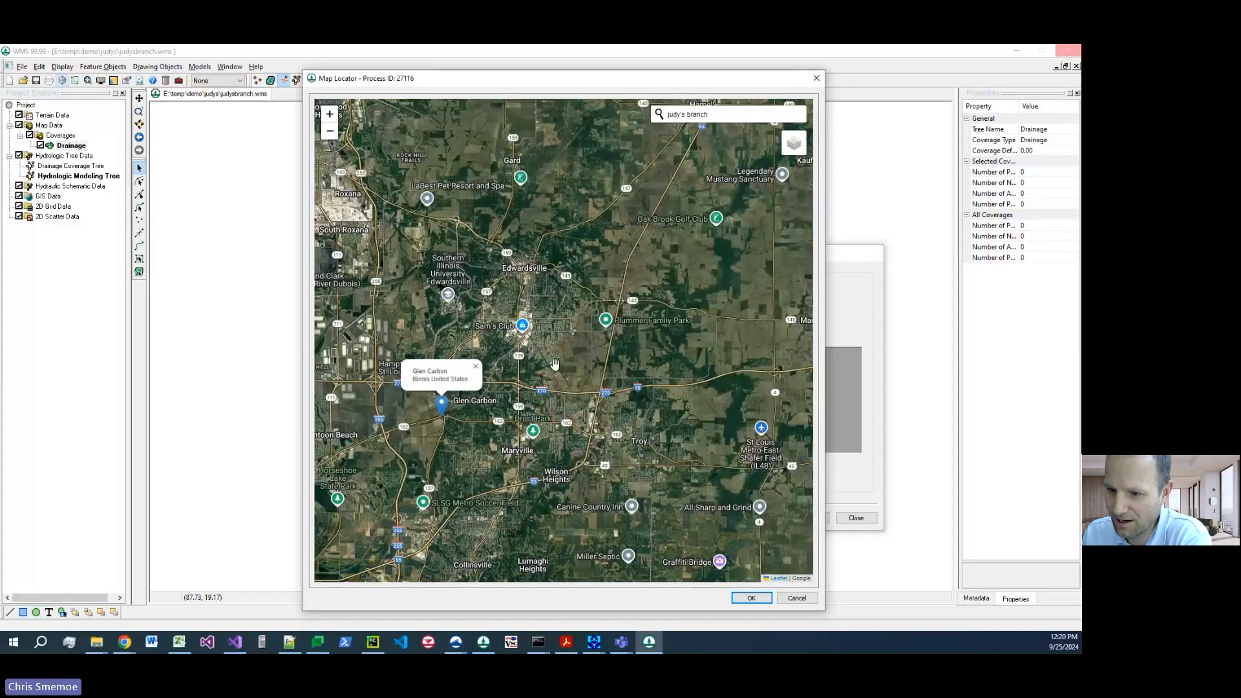
left_click_drag(532, 385, 519, 412)
scroll(519, 412, "up", 1)
scroll(429, 460, "up", 1)
left_click_drag(417, 445, 537, 422)
scroll(538, 422, "up", 1)
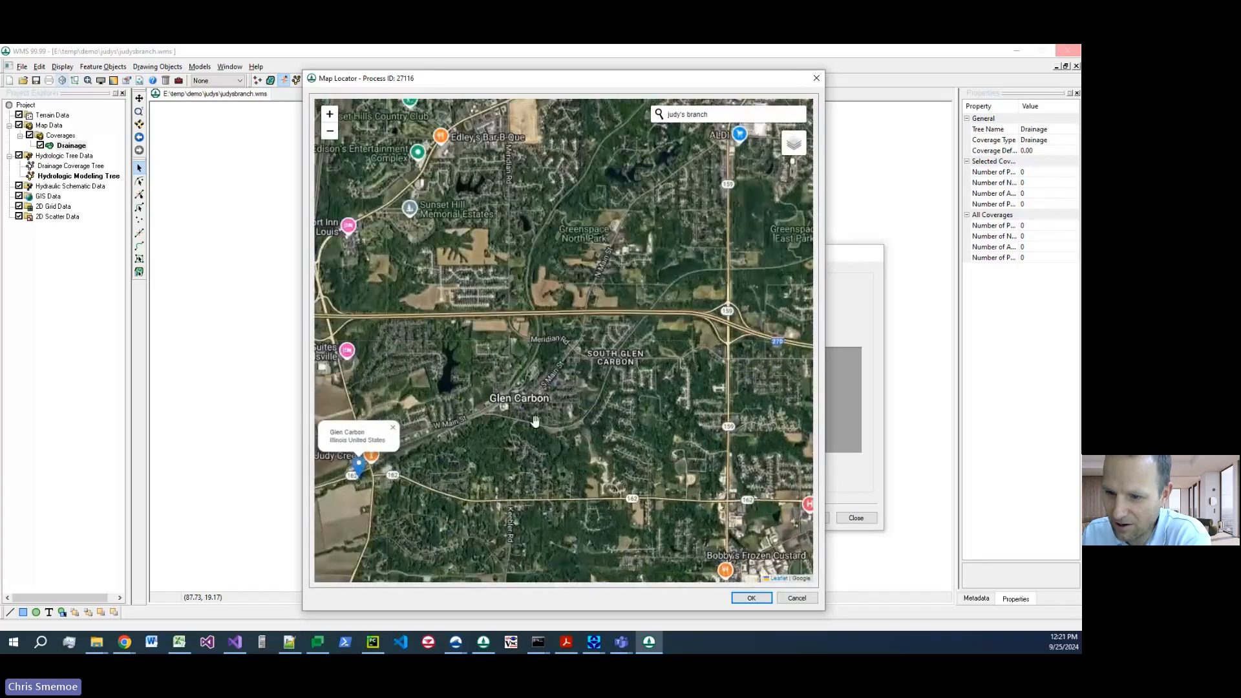
scroll(406, 431, "up", 2)
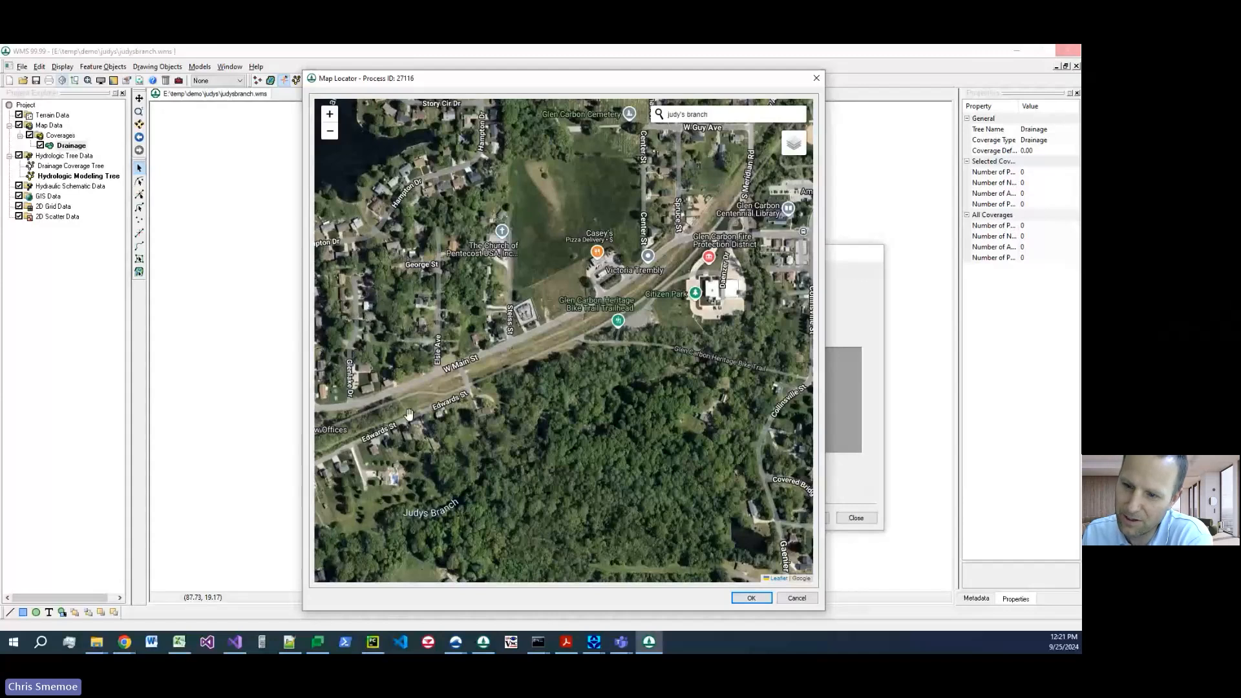
Step: Frame the map from Glen Carbon east past Troy and north to Edwardsville, and accept that extent as the project boundary
scroll(410, 414, "down", 3)
scroll(615, 451, "down", 1)
left_click_drag(710, 458, 542, 437)
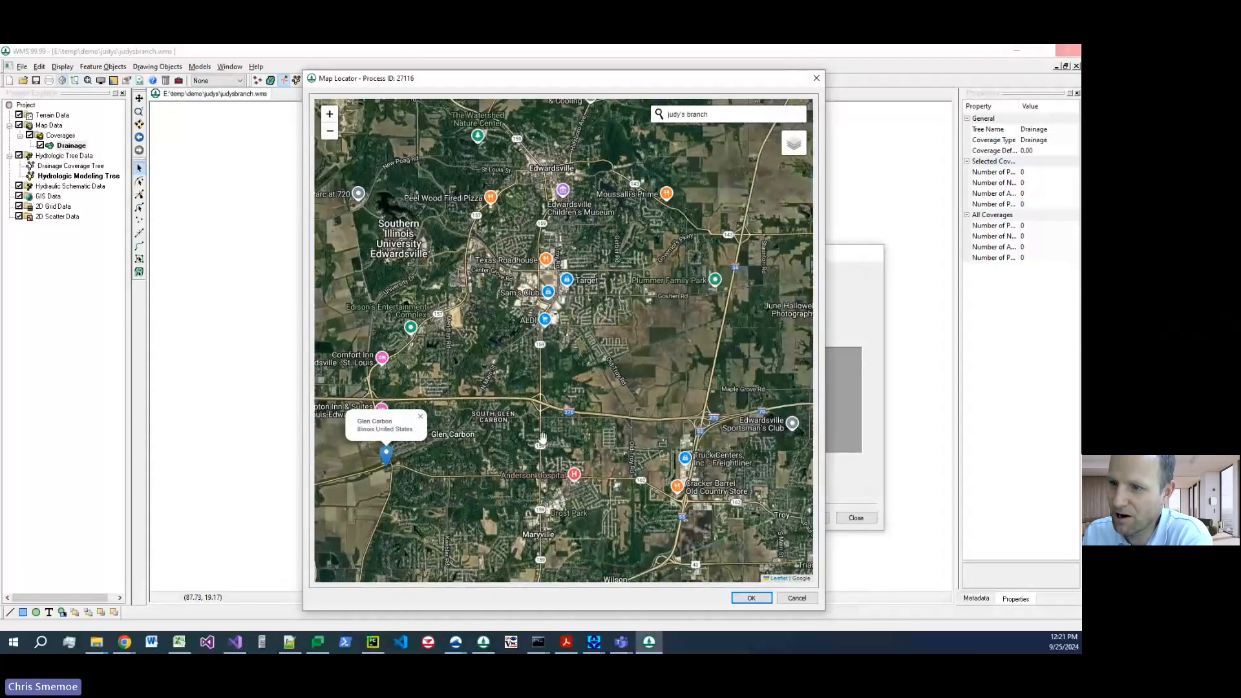
scroll(540, 434, "down", 1)
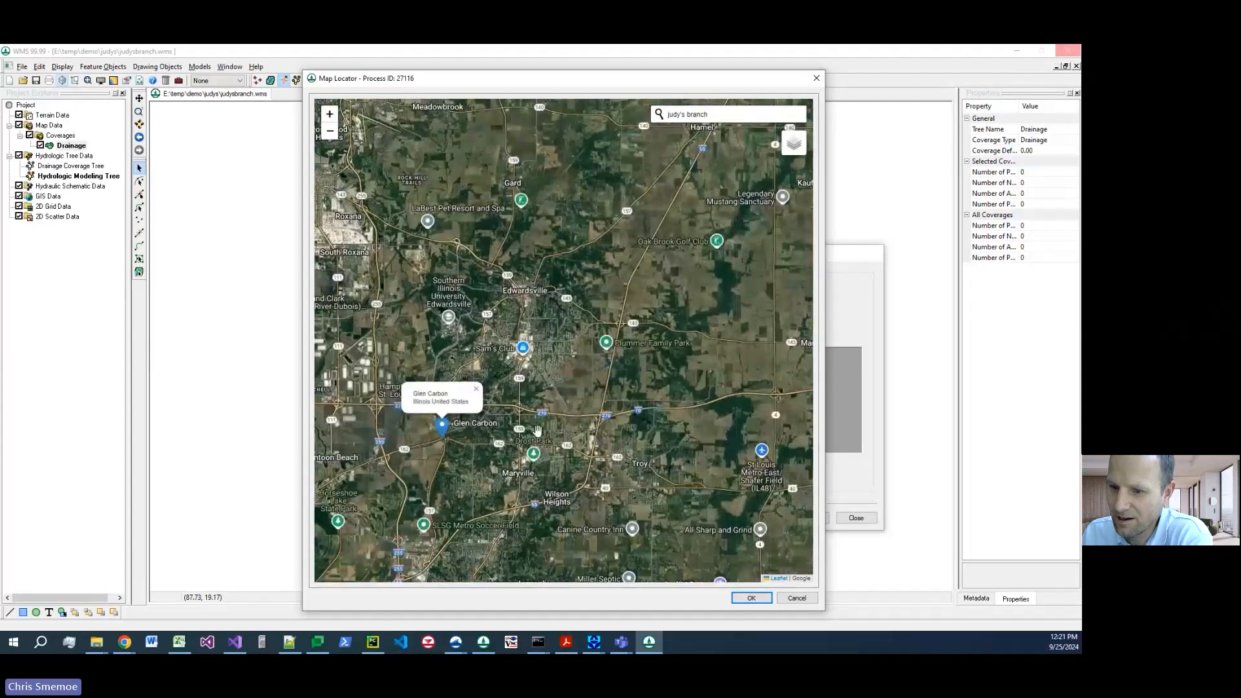
mouse_move(538, 430)
left_mouse_down()
mouse_move(506, 444)
mouse_move(567, 419)
left_mouse_up()
scroll(570, 399, "up", 1)
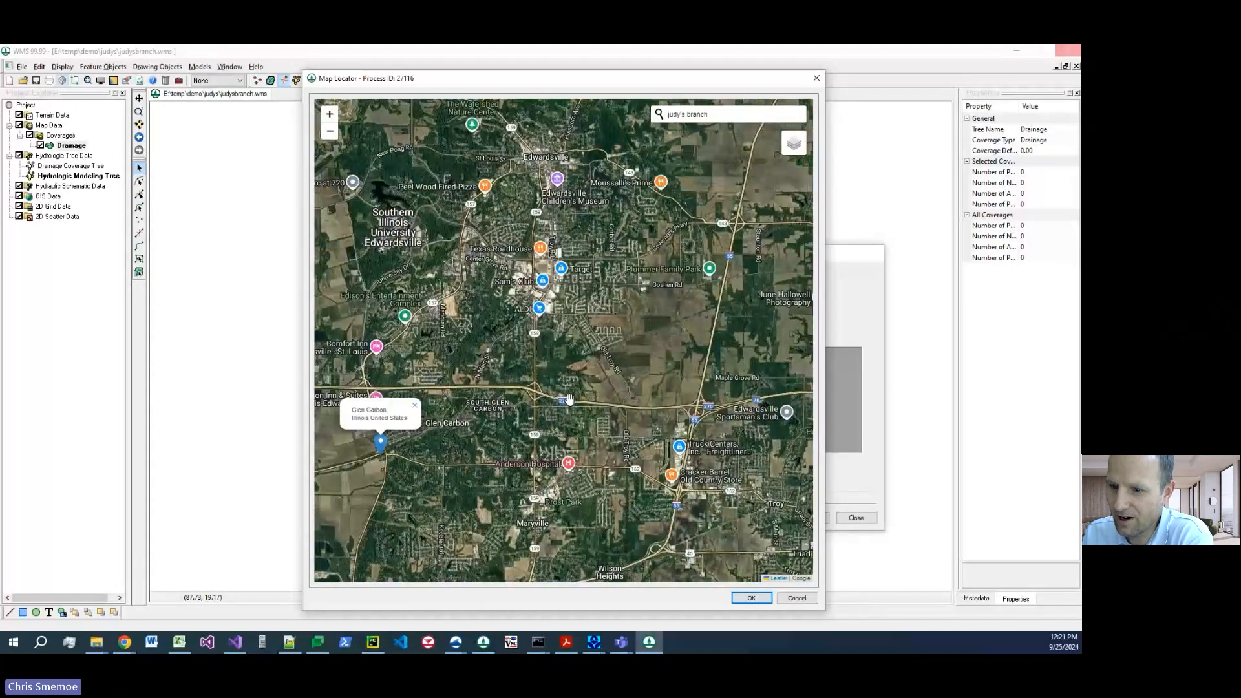
left_click(748, 599)
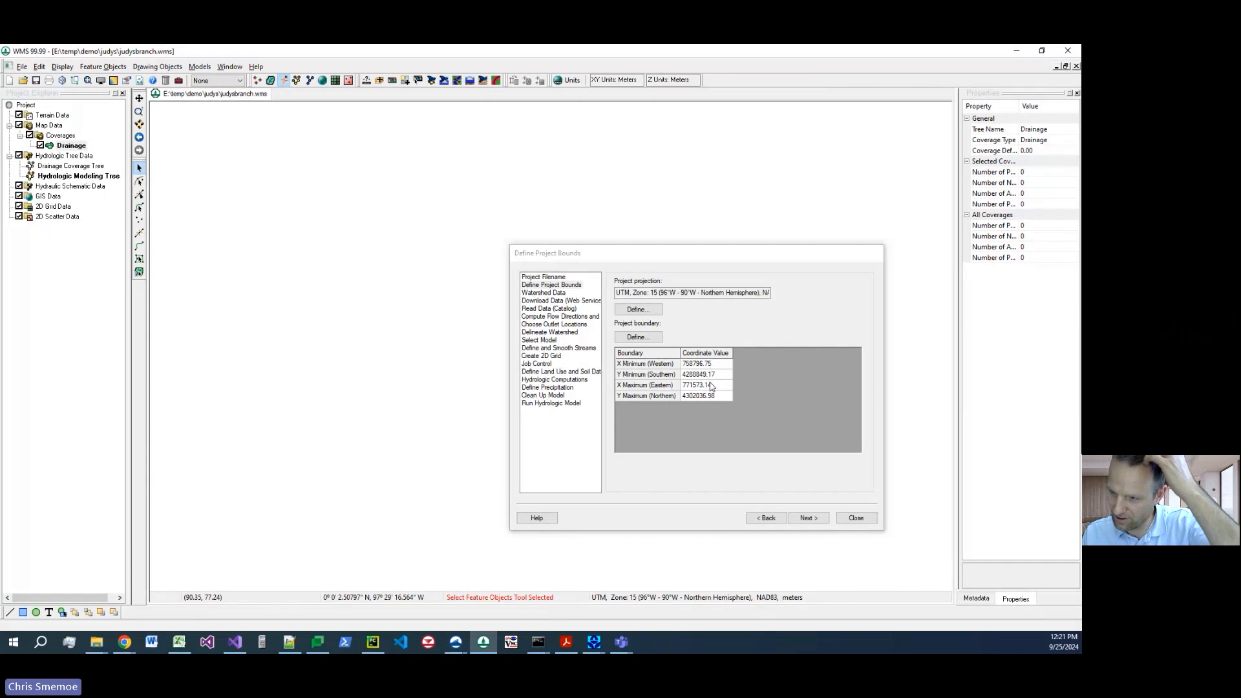
Step: Advance to the watershed data sources, enable web services and continue to the web data download page
left_click(809, 519)
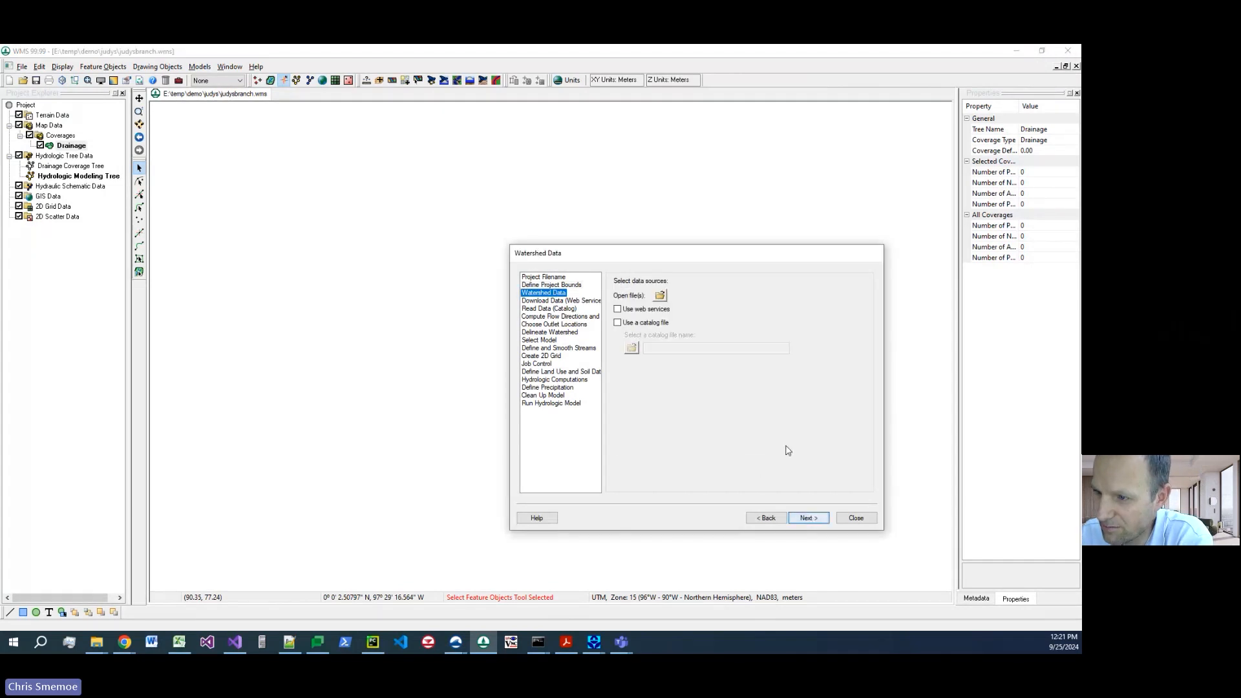
left_click(649, 313)
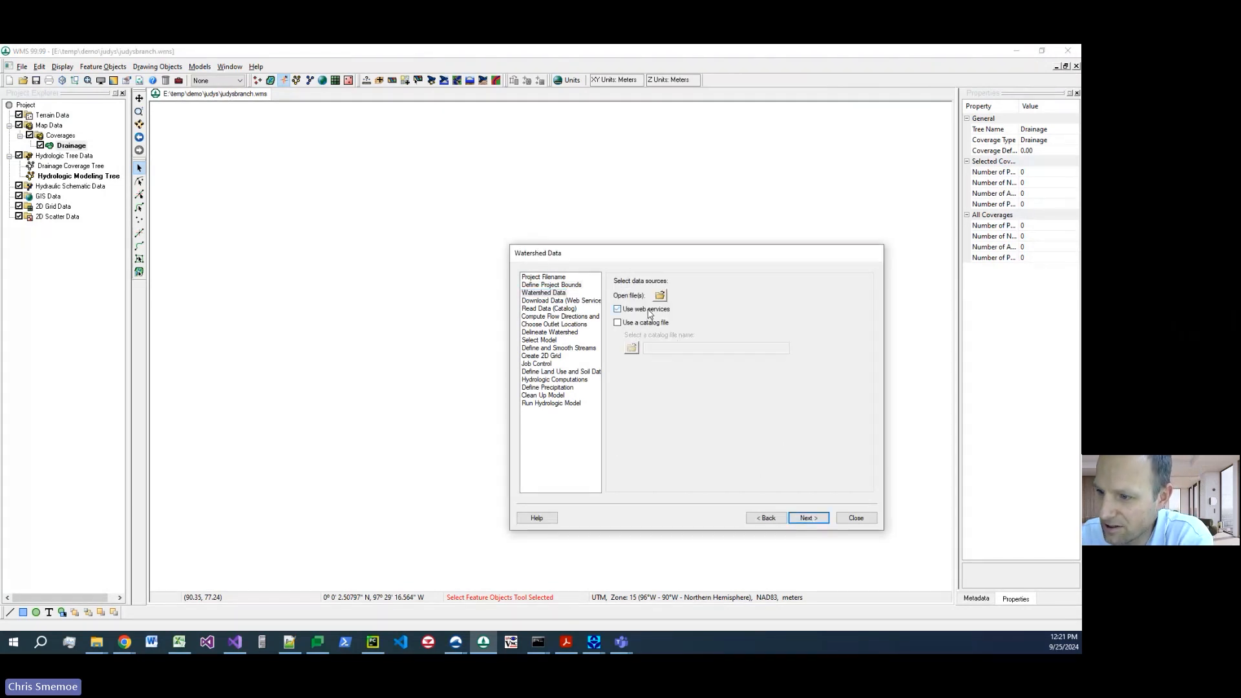
left_click(808, 518)
Step: Select the USGS 3DEP Bare Earth DEM (North America) as a data type to download
left_click_drag(860, 350, 825, 252)
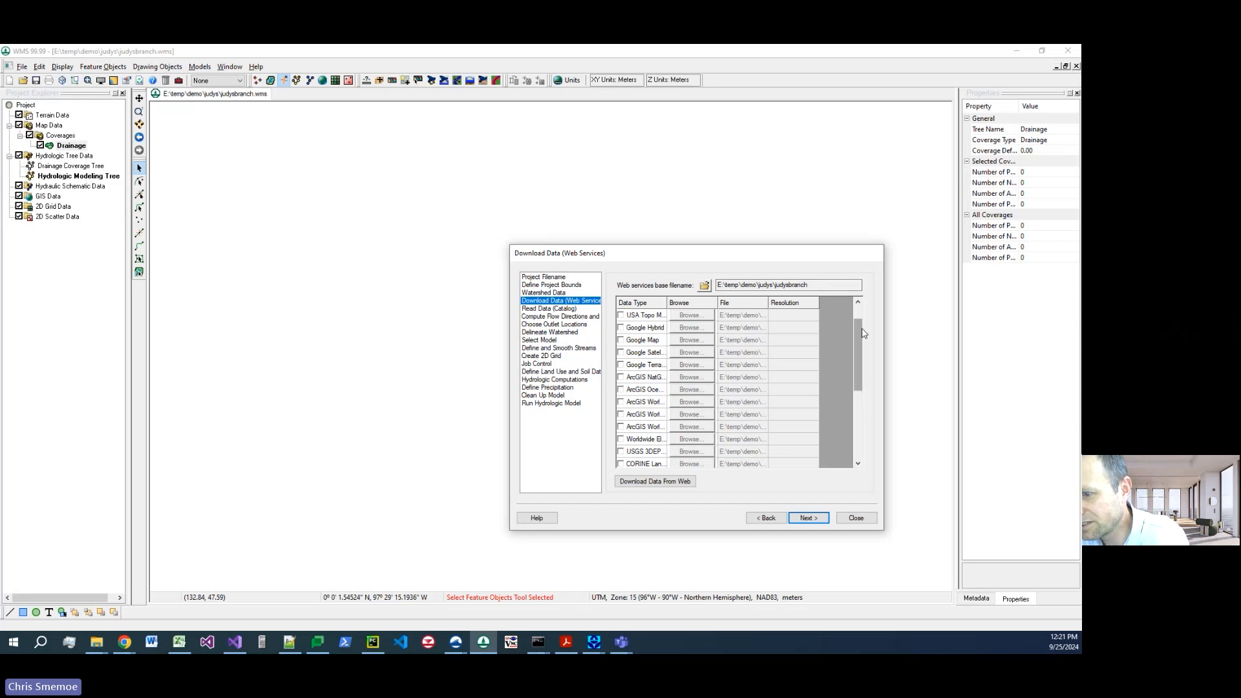
left_click_drag(864, 333, 854, 365)
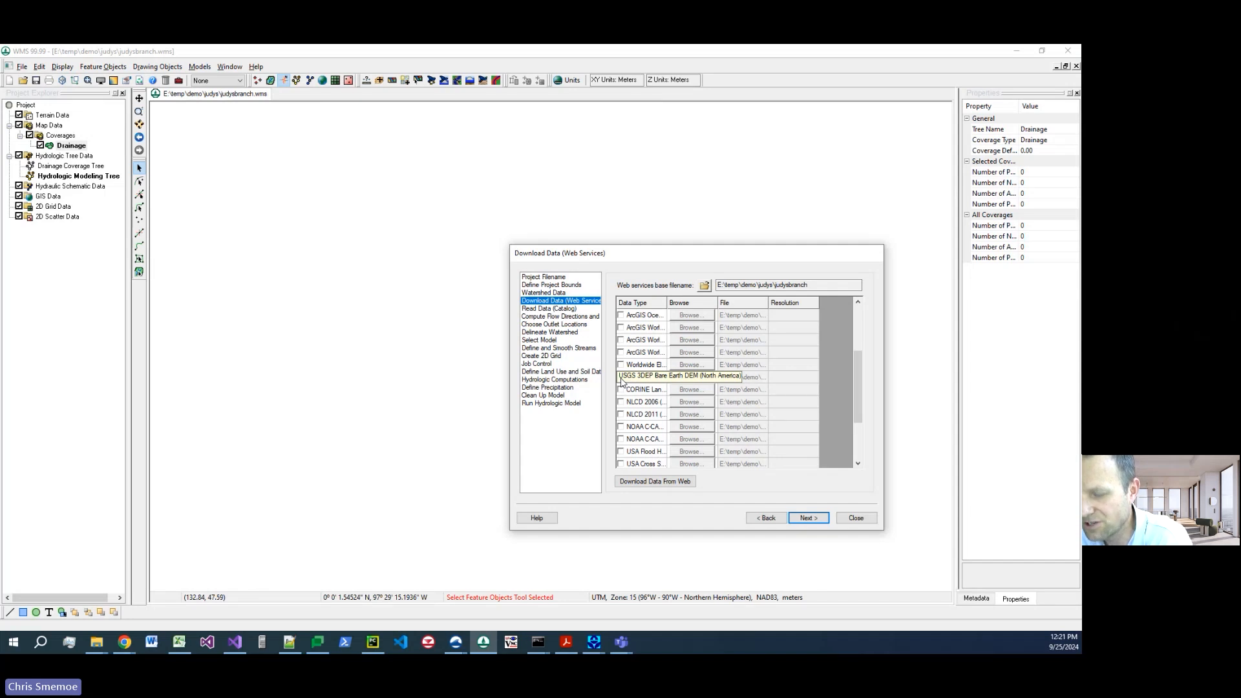
left_click(621, 378)
left_click(939, 371)
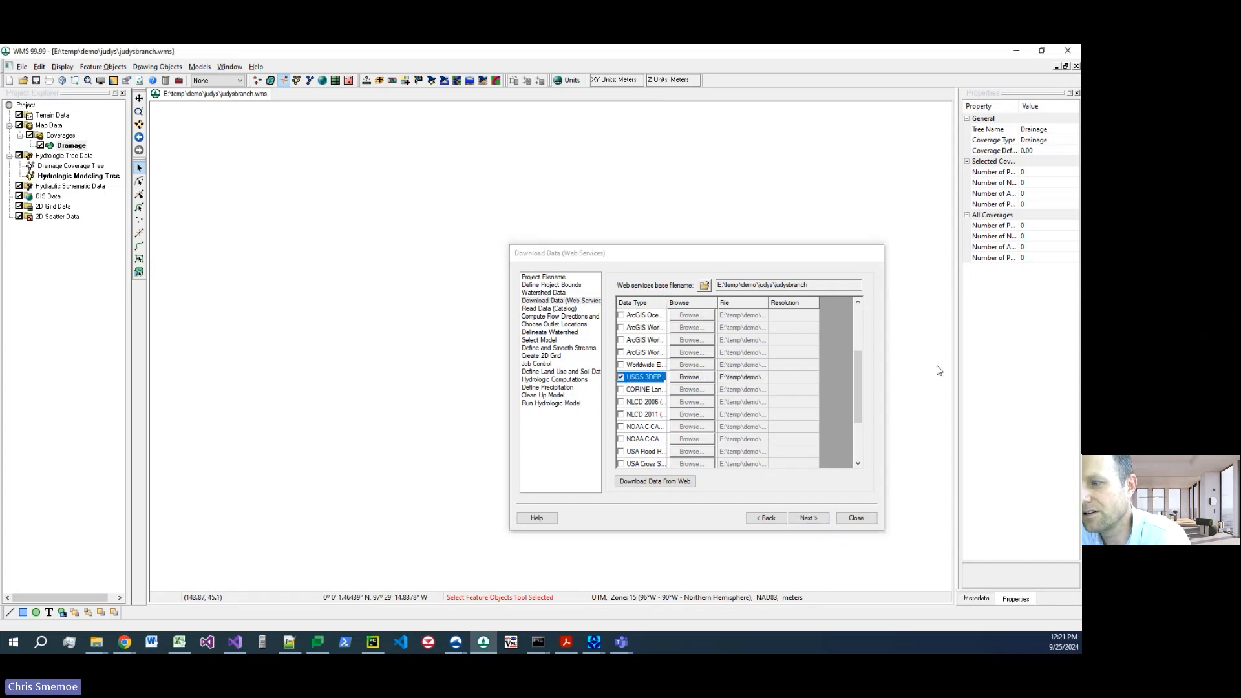
Step: Select the NLCD 2011 US National Land Cover Database for download, leaving the land use shapefile unselected
left_click_drag(857, 380, 857, 391)
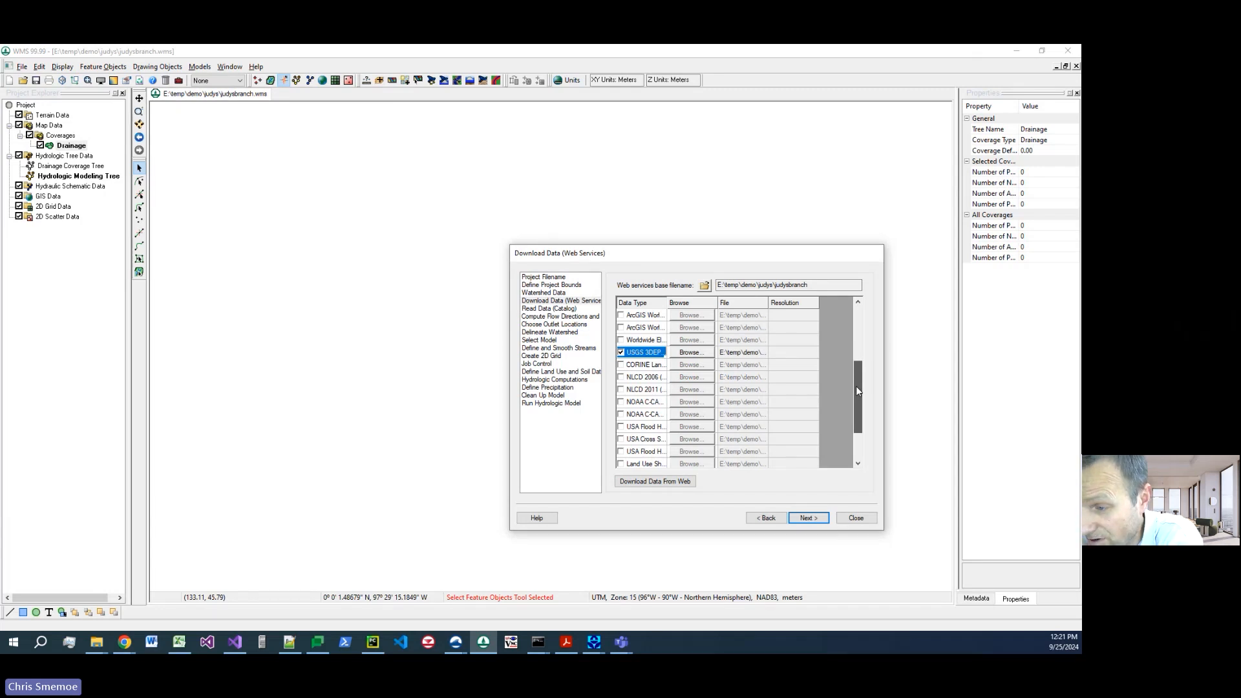
left_click_drag(857, 391, 858, 401)
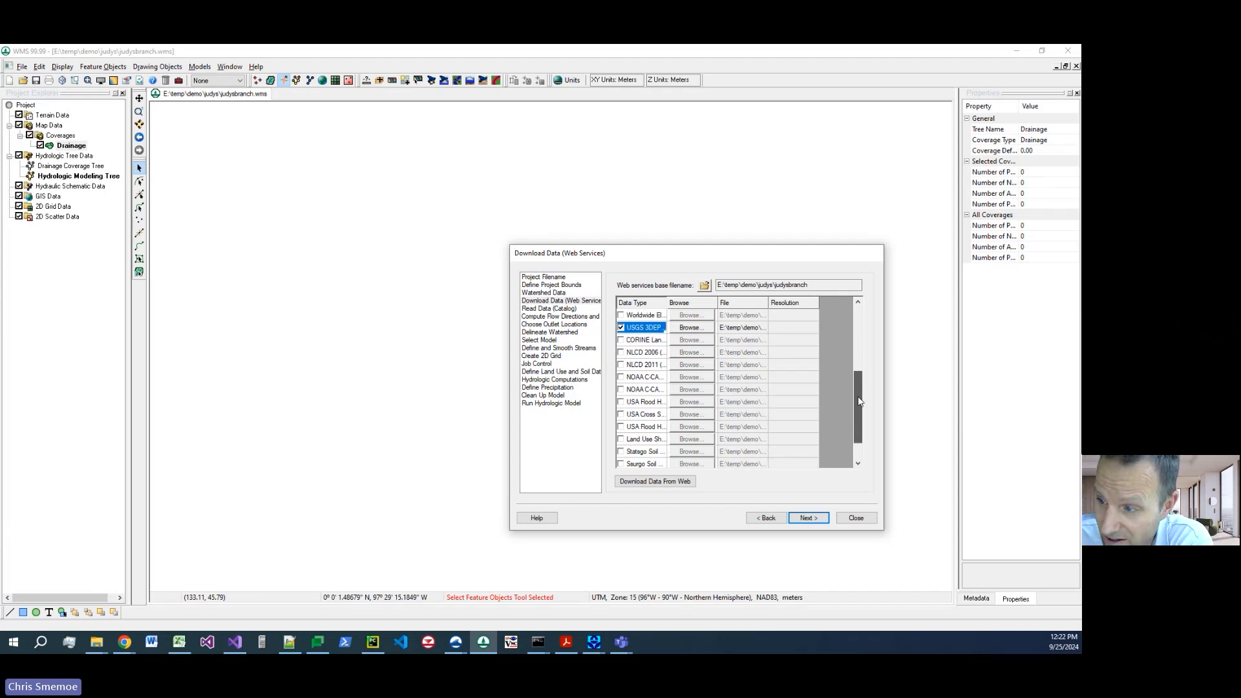
left_click_drag(859, 402, 866, 417)
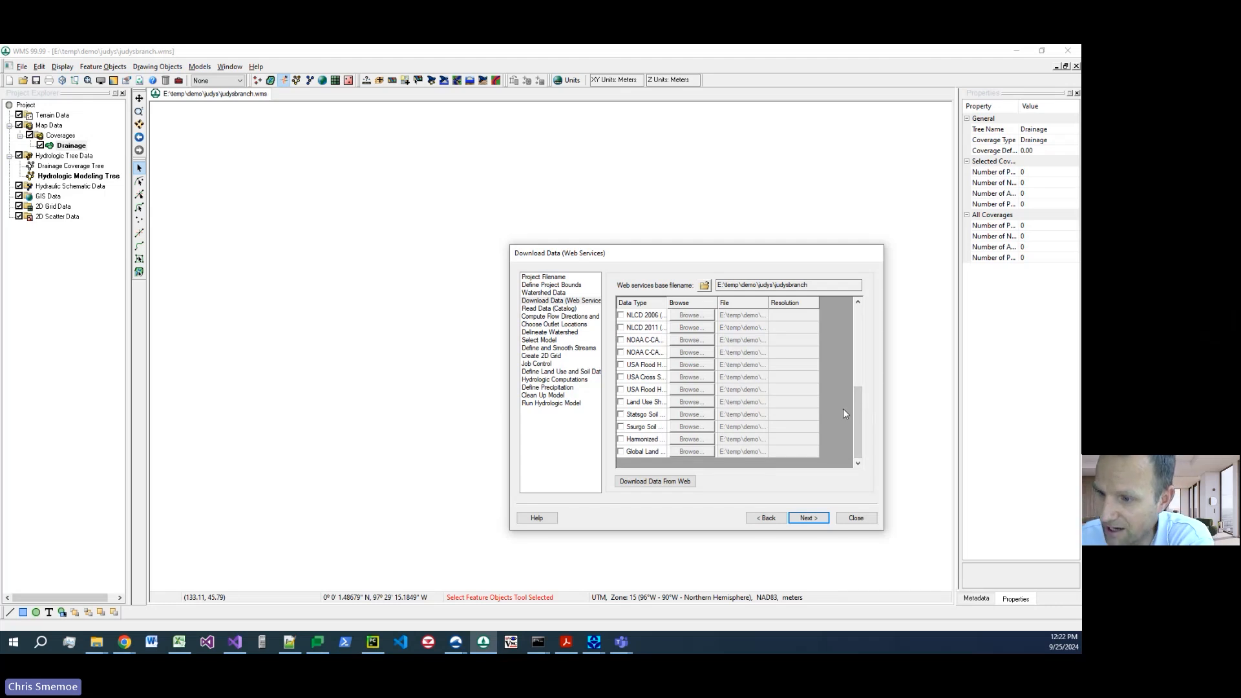
left_click(416, 407)
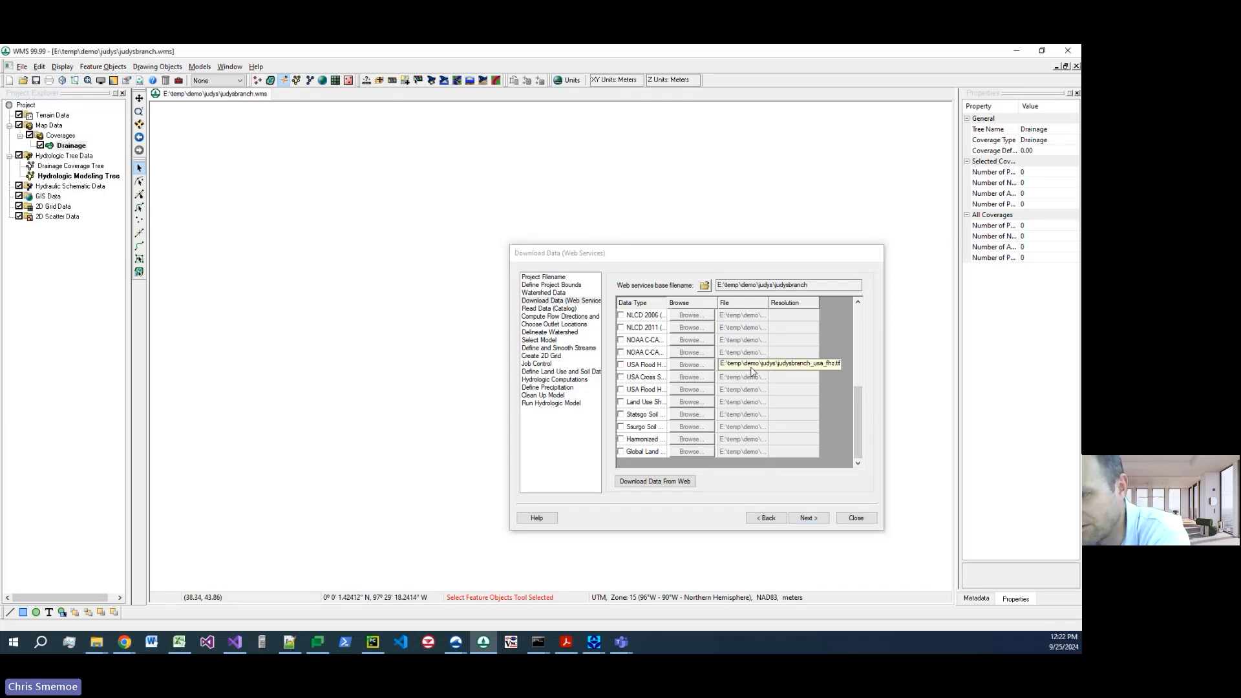
left_click(620, 408)
left_click(619, 404)
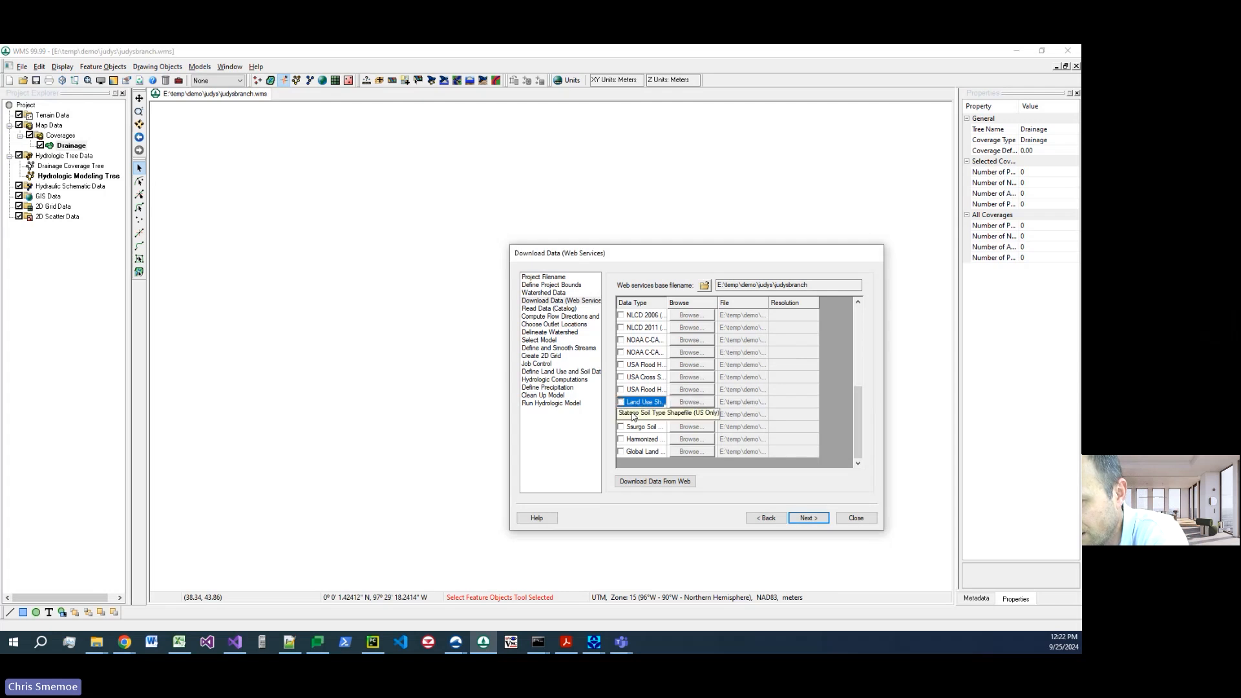
left_click(621, 331)
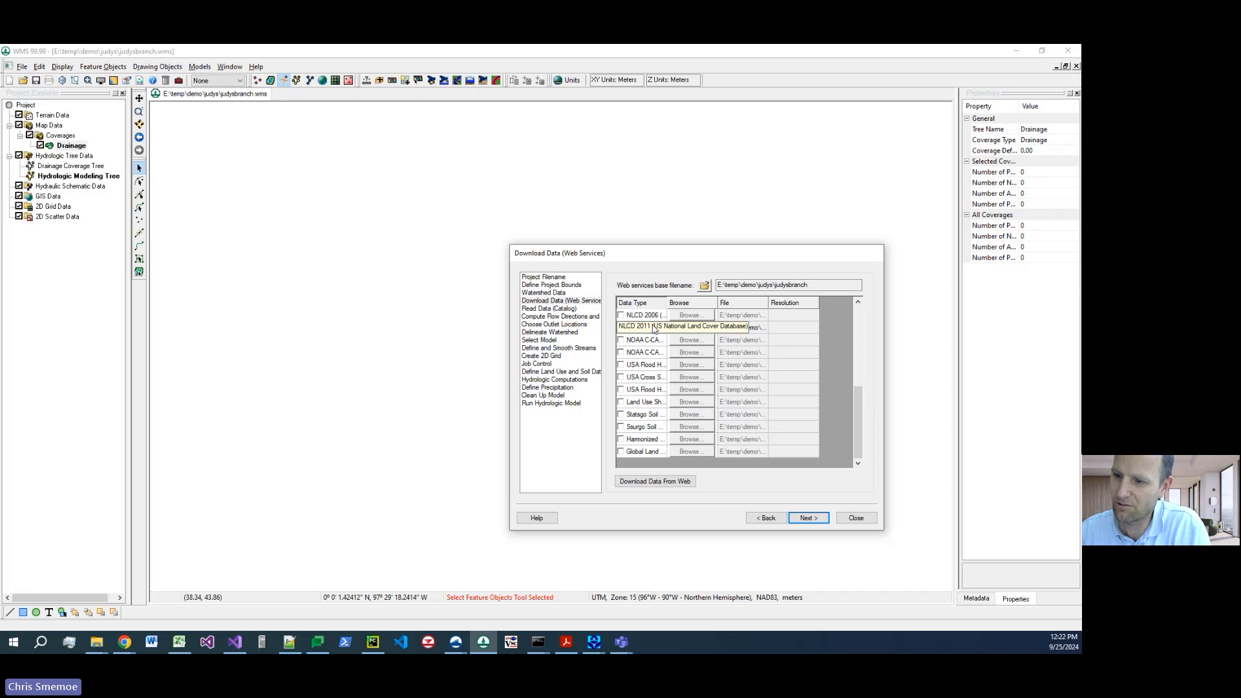
left_click(653, 328)
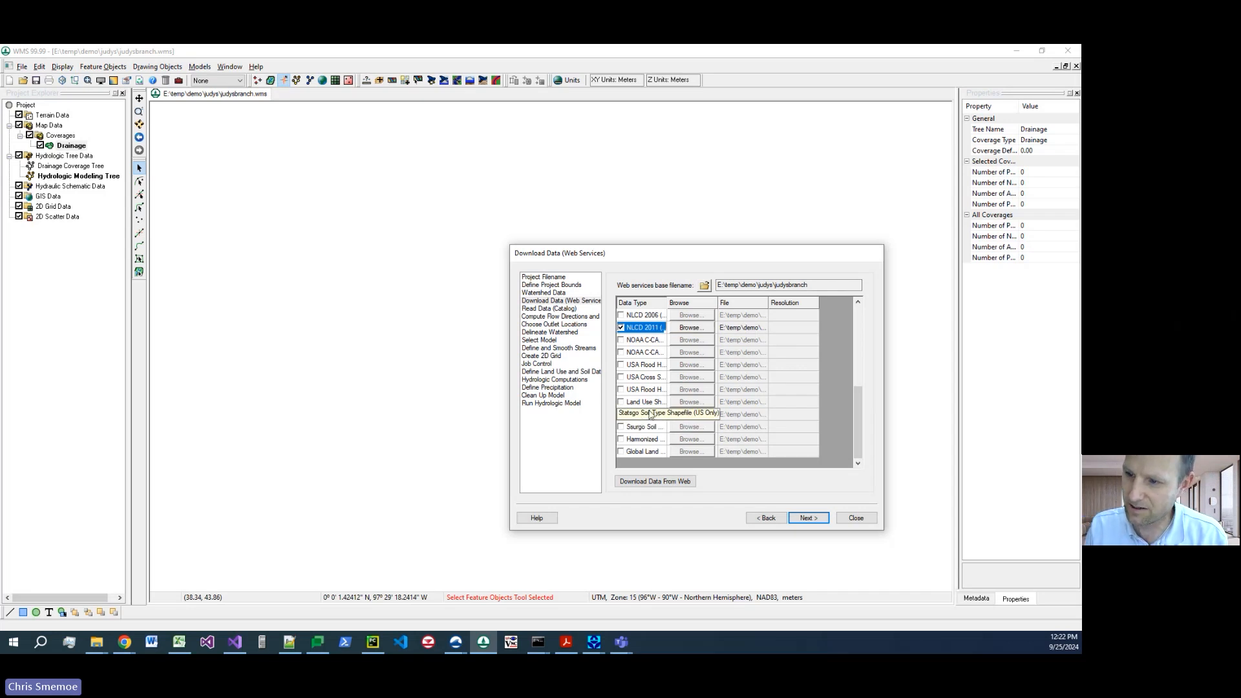
Step: Add the Ssurgo soil data to the selection and start downloading the chosen data from the web
left_click(620, 429)
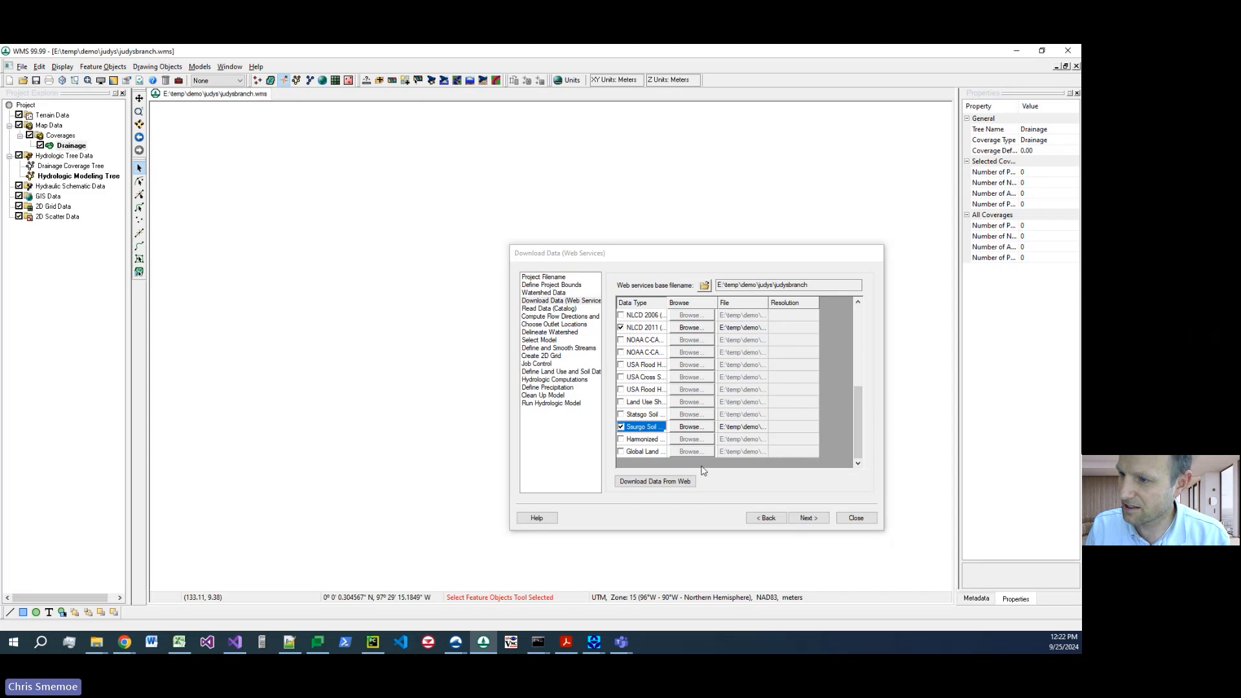
left_click(857, 433)
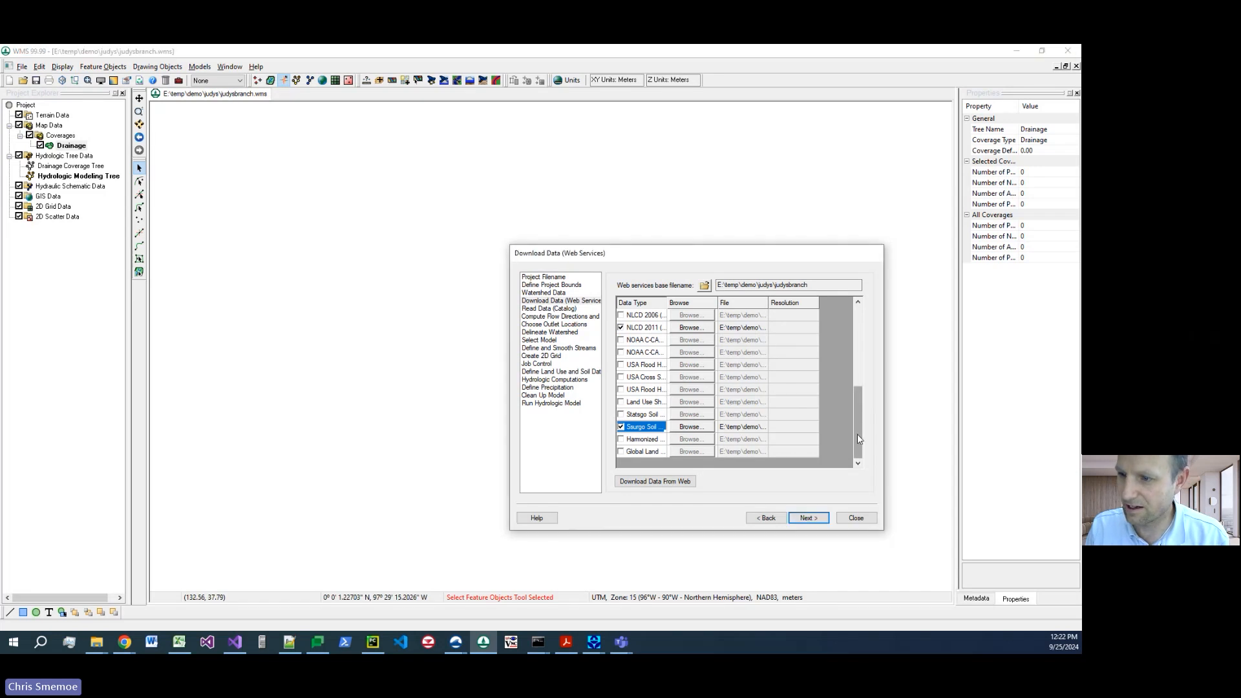
left_click(656, 483)
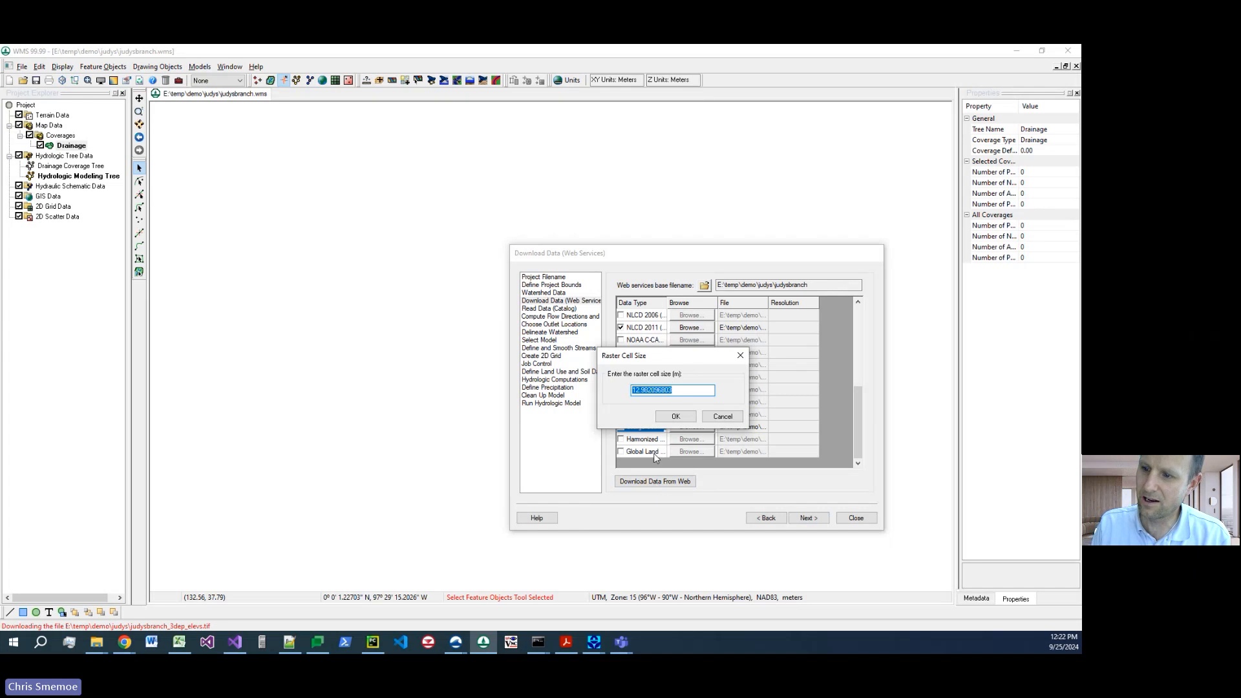
Step: Accept the suggested cell sizes for the elevation and land cover rasters, and move the wizard window away from the map
left_click(676, 417)
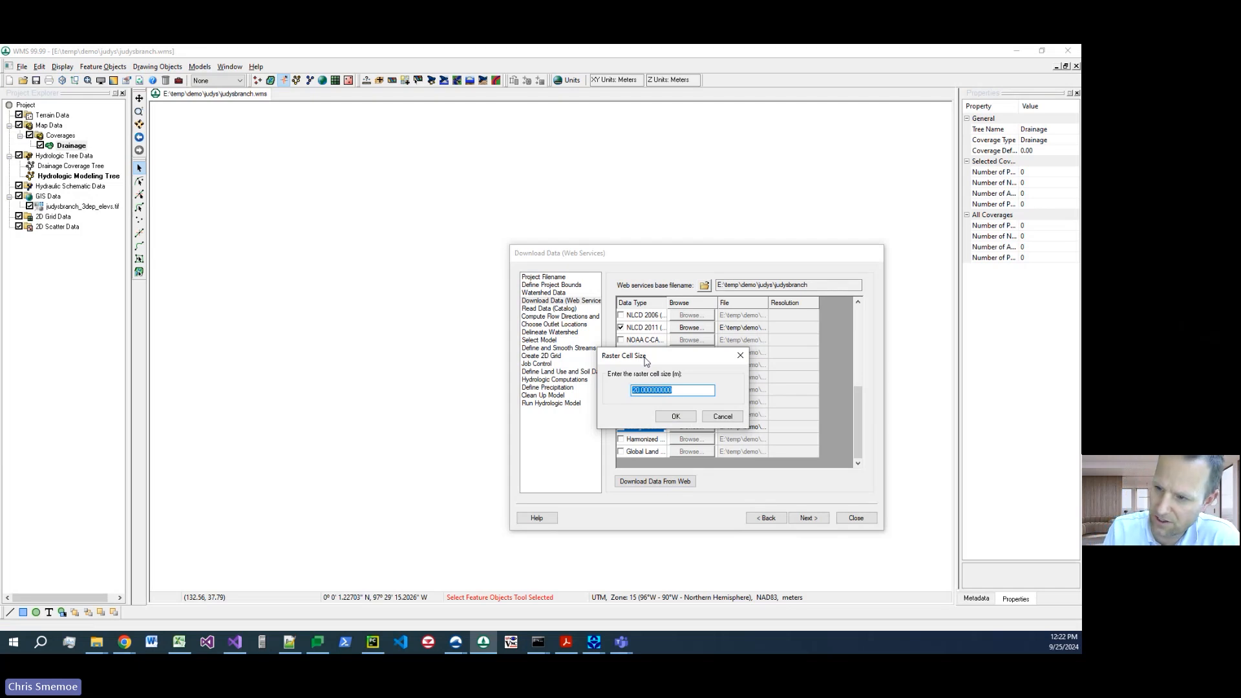
left_click(669, 415)
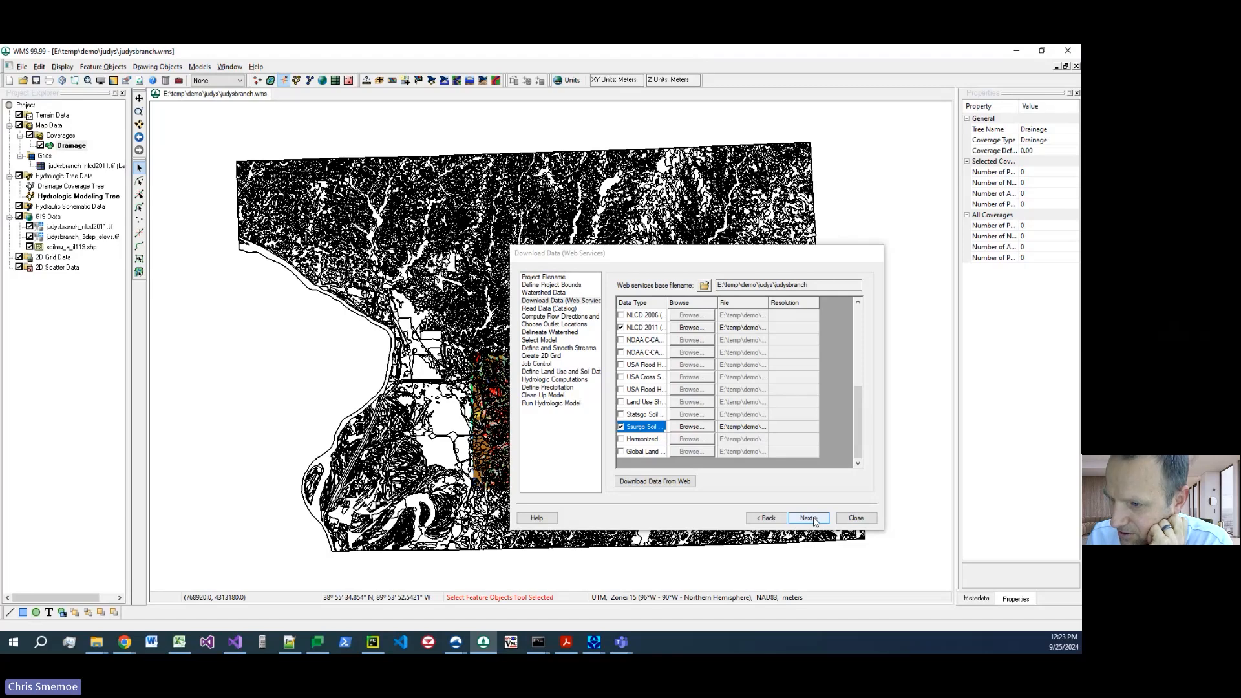
left_click_drag(773, 260, 1011, 372)
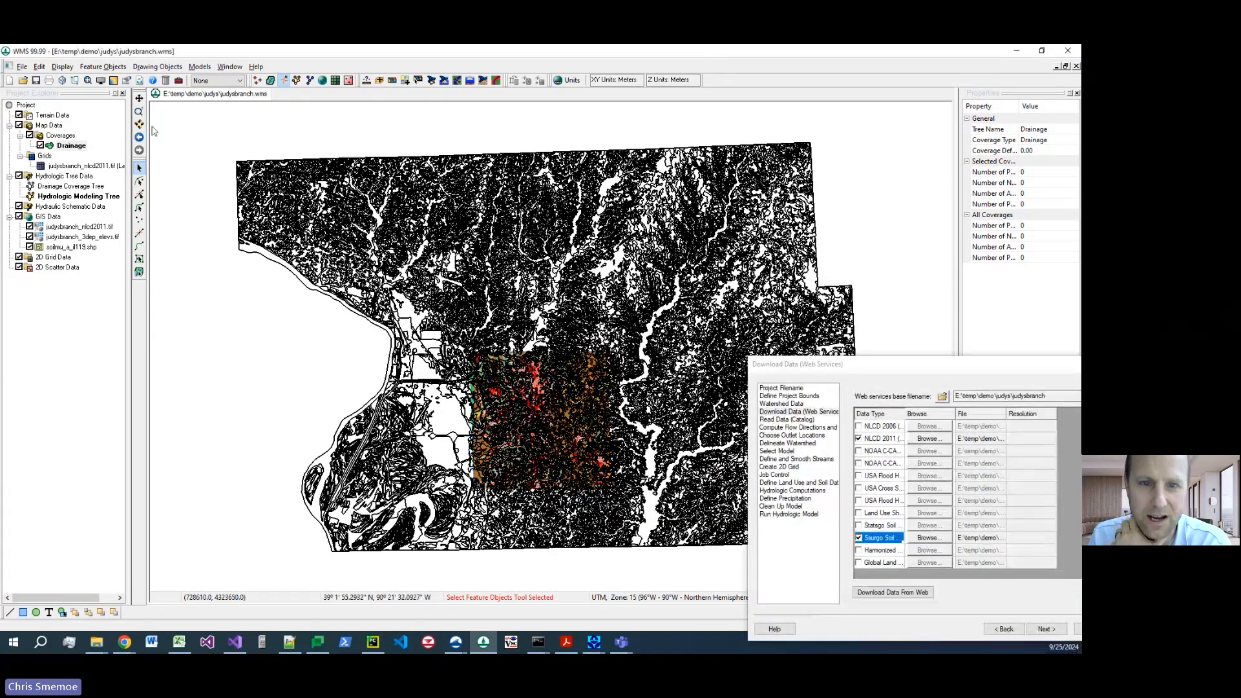
Step: Hide the soil shapefile and the NLCD 2011 land cover raster, leaving the 3DEP elevation raster displayed
left_click(30, 247)
left_click(30, 247)
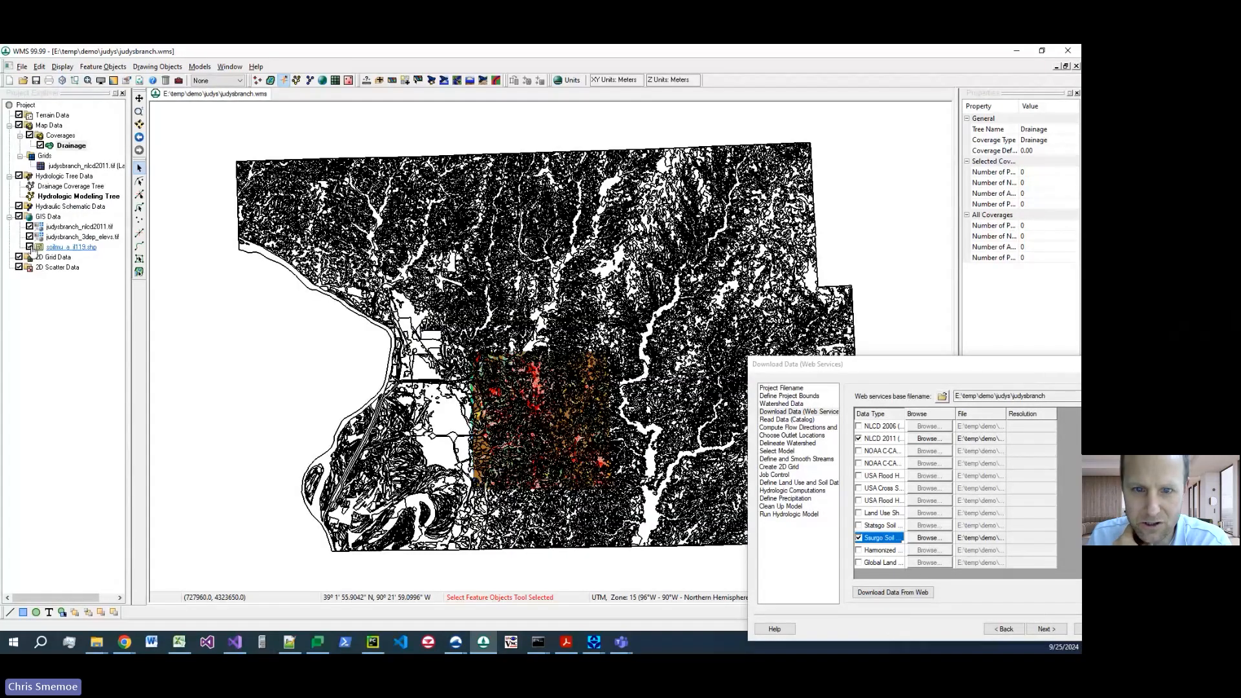
scroll(580, 417, "up", 5)
scroll(508, 358, "up", 2)
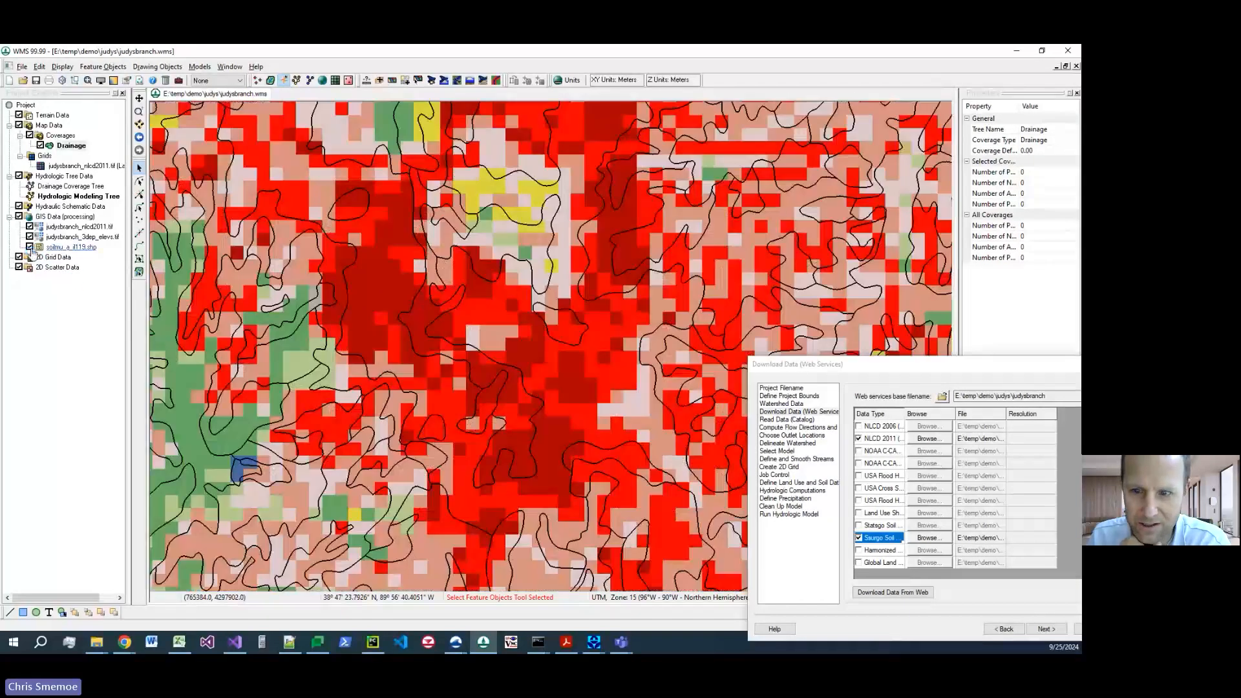
left_click(30, 247)
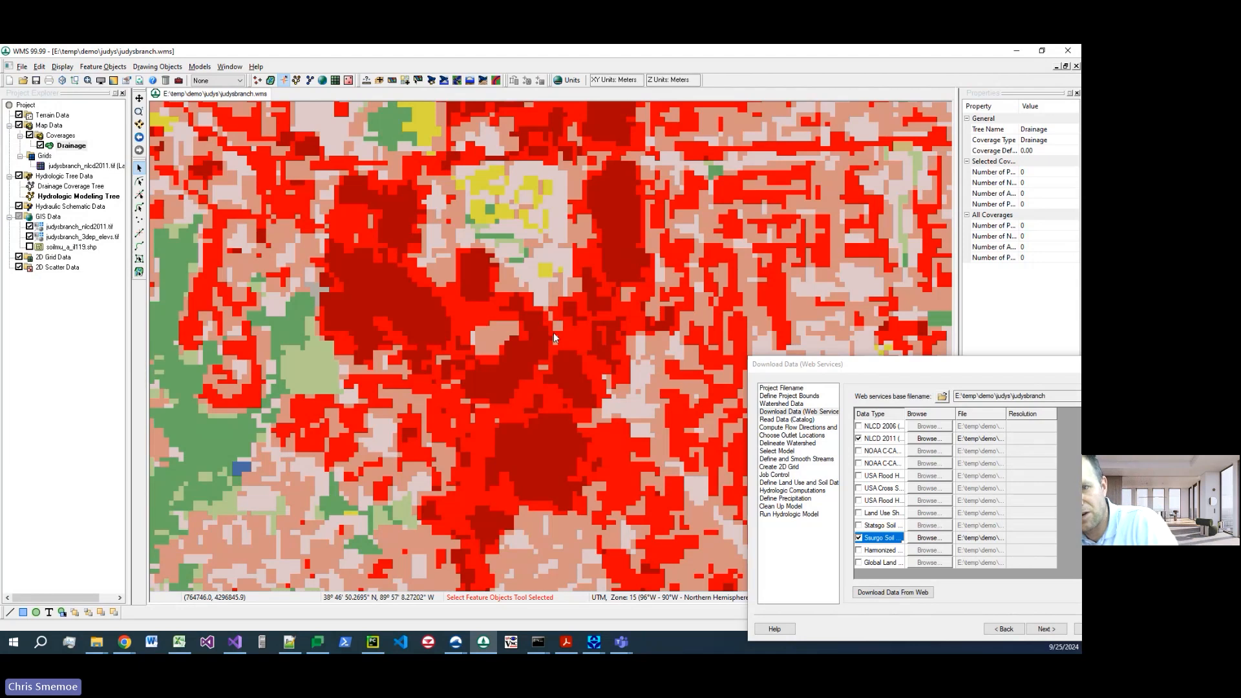
left_click(29, 236)
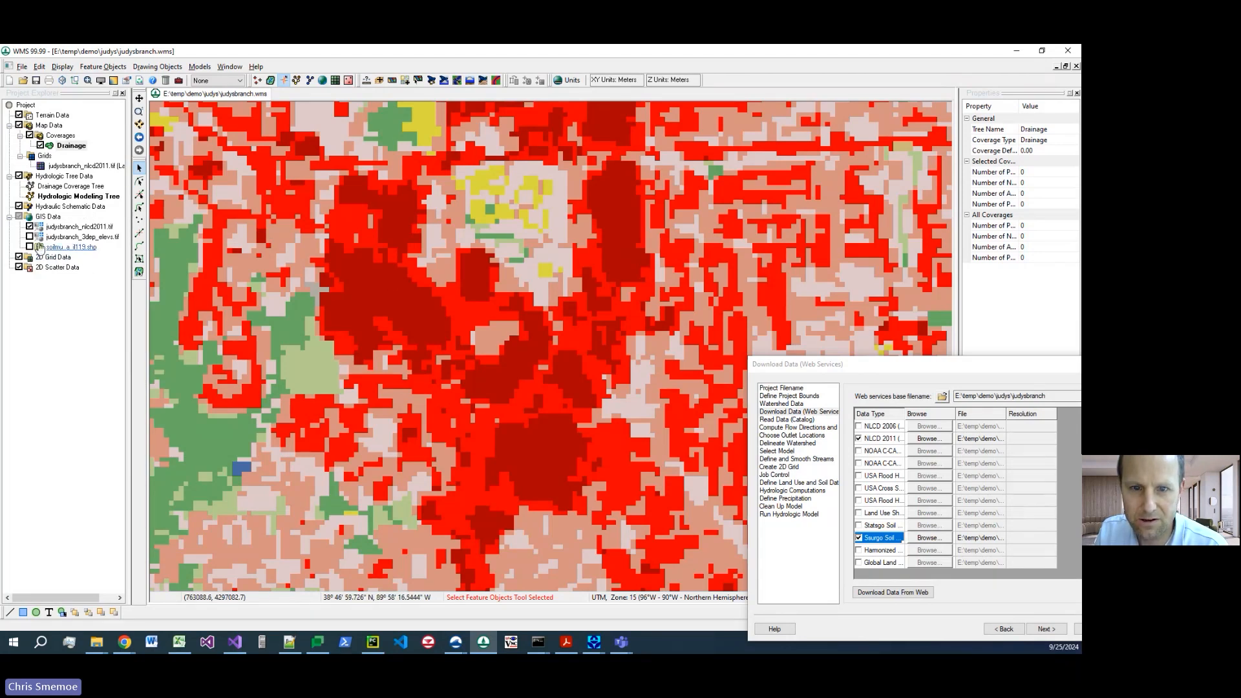
left_click(30, 227)
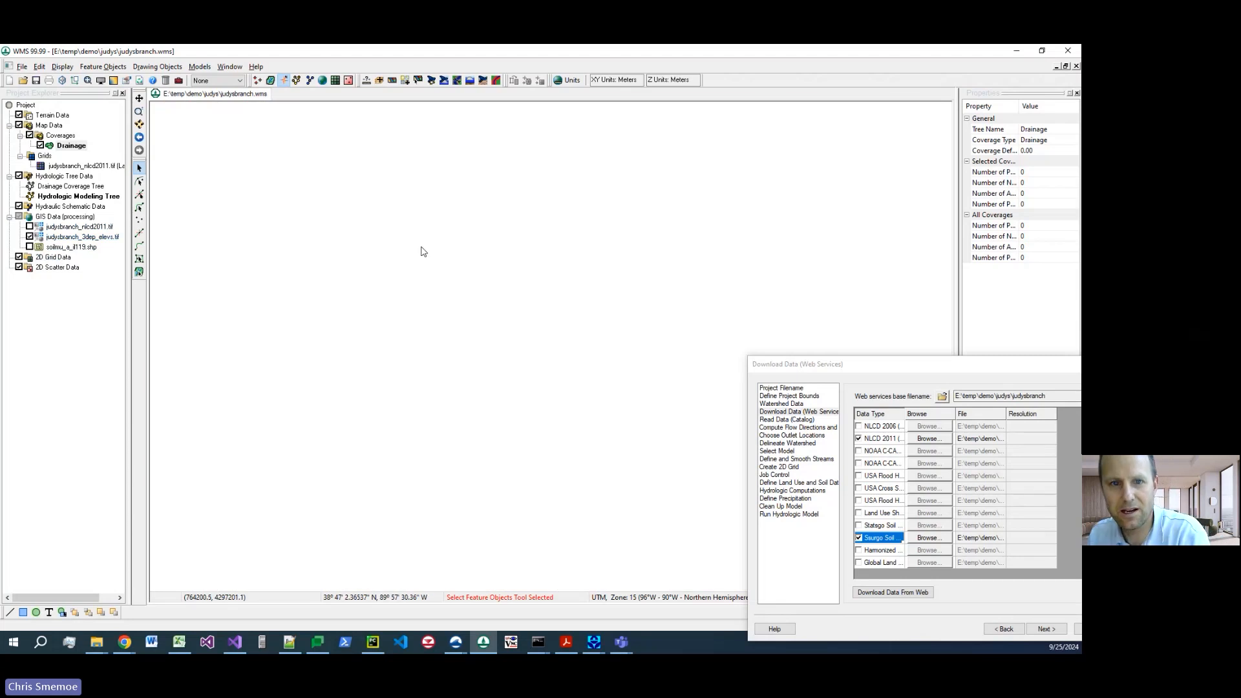
Step: Examine the terrain relief and drainage valleys in the downloaded 3DEP elevation raster
scroll(486, 316, "down", 6)
scroll(565, 349, "down", 1)
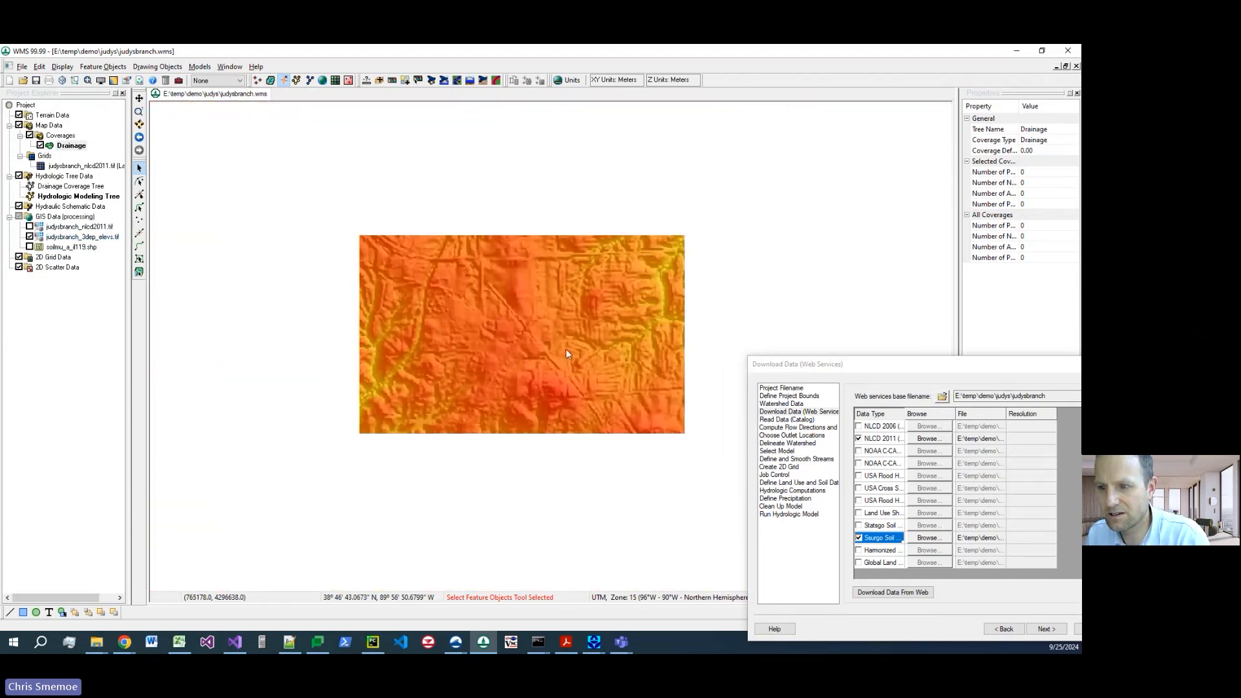
scroll(565, 352, "down", 1)
scroll(607, 299, "up", 4)
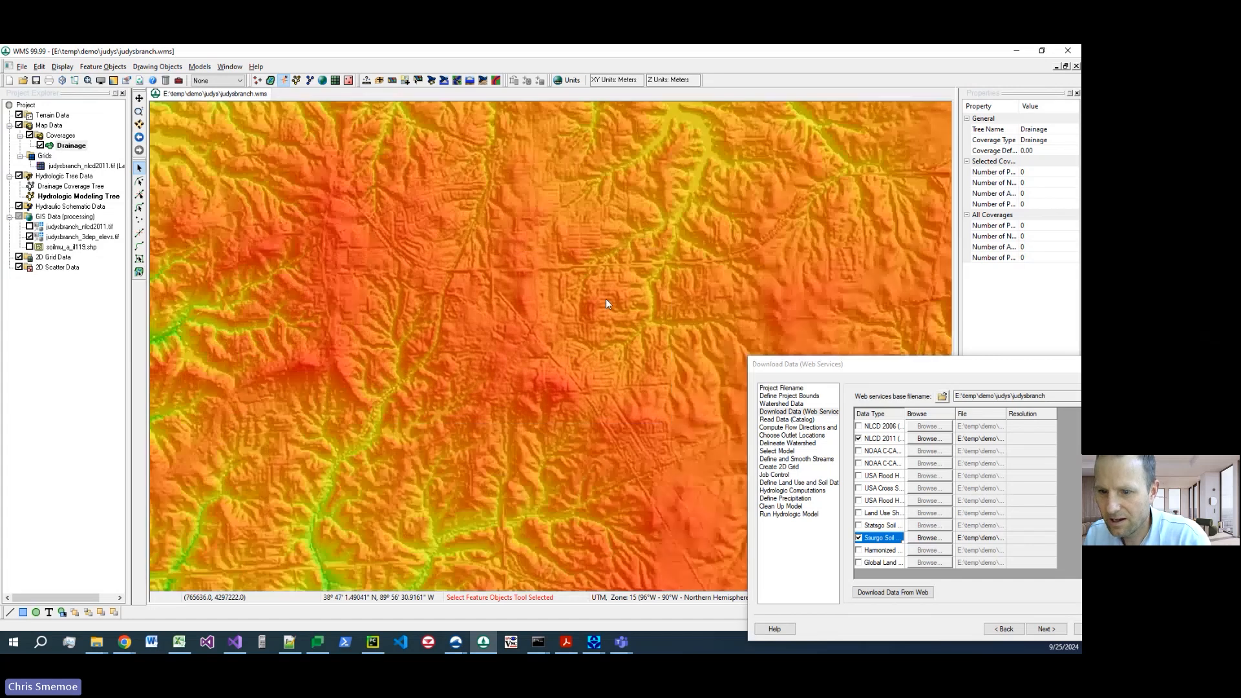
scroll(588, 316, "down", 2)
scroll(544, 417, "up", 2)
left_click_drag(529, 465, 543, 297)
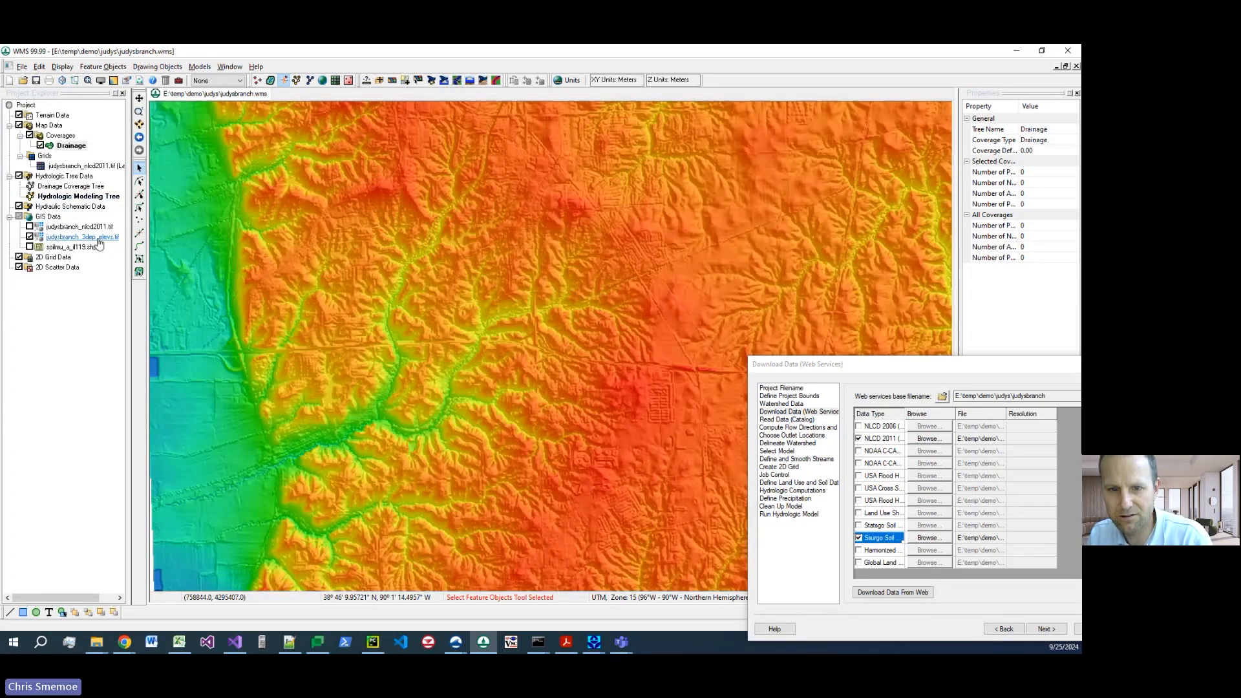
Step: Convert the 3DEP elevation raster to a DEM with a resampling ratio of 1.0, adding it to the project after saving
right_click(99, 240)
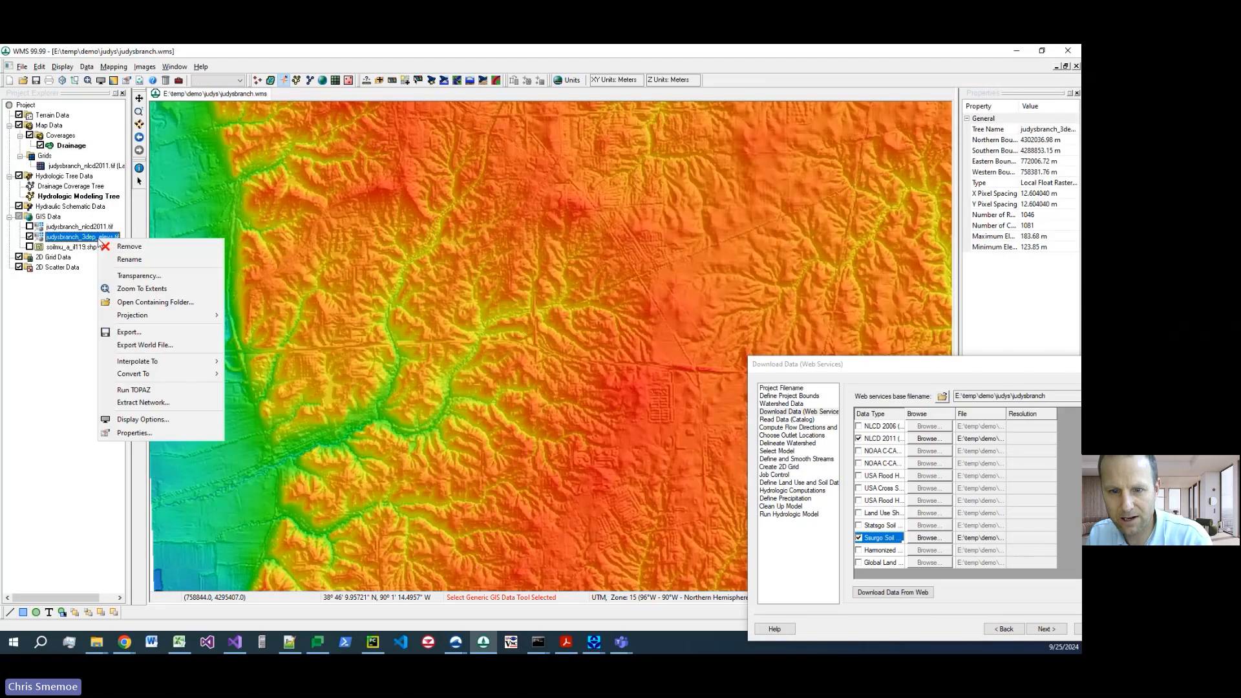
mouse_move(139, 375)
left_click(299, 424)
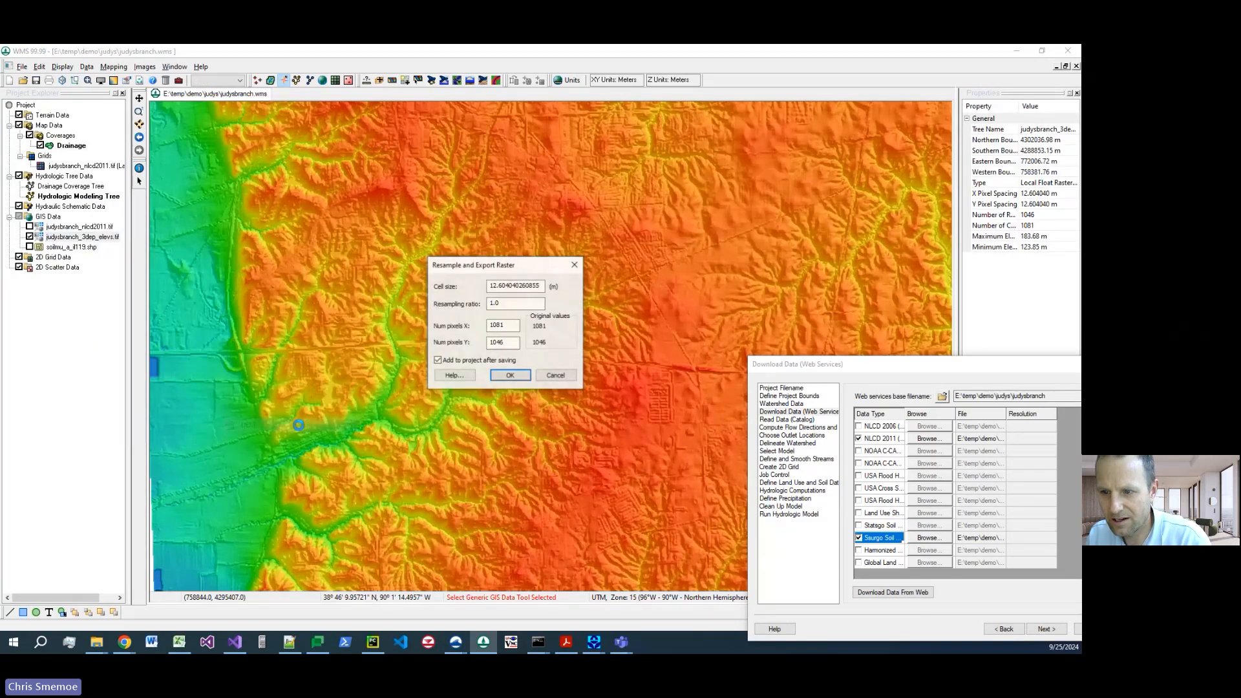
left_click(510, 375)
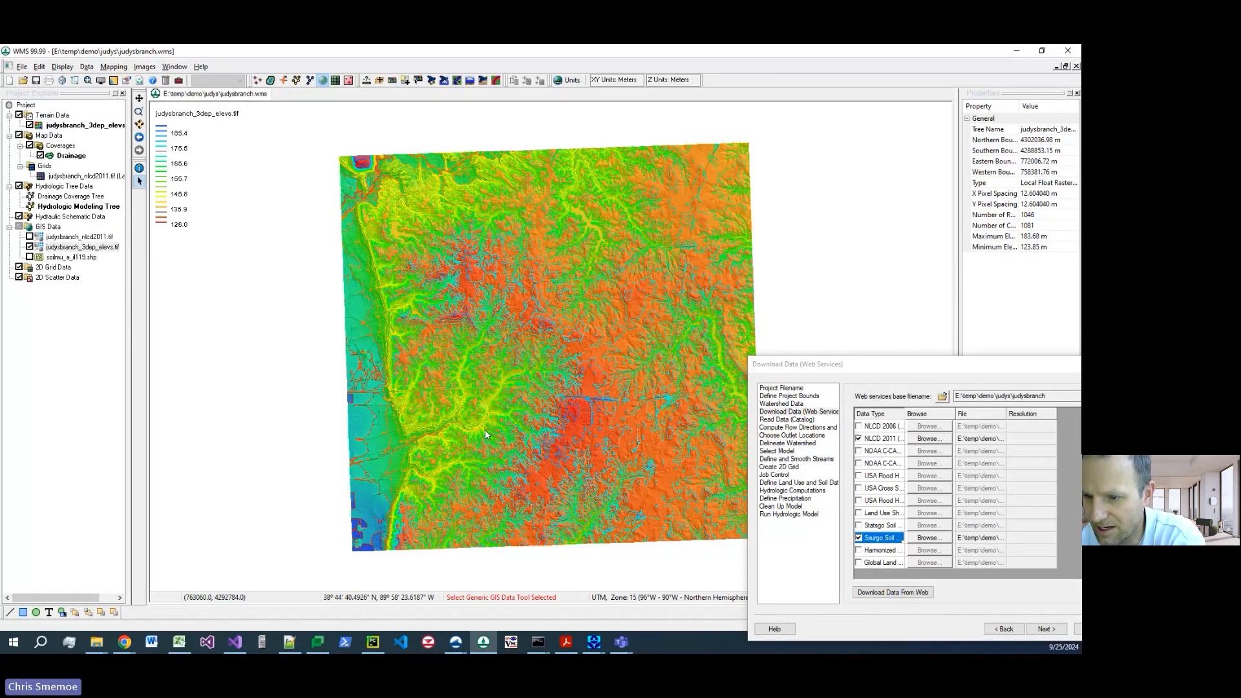
Step: Hide the 3DEP elevation raster in the GIS data and make the converted DEM under the terrain data active
scroll(486, 434, "up", 3)
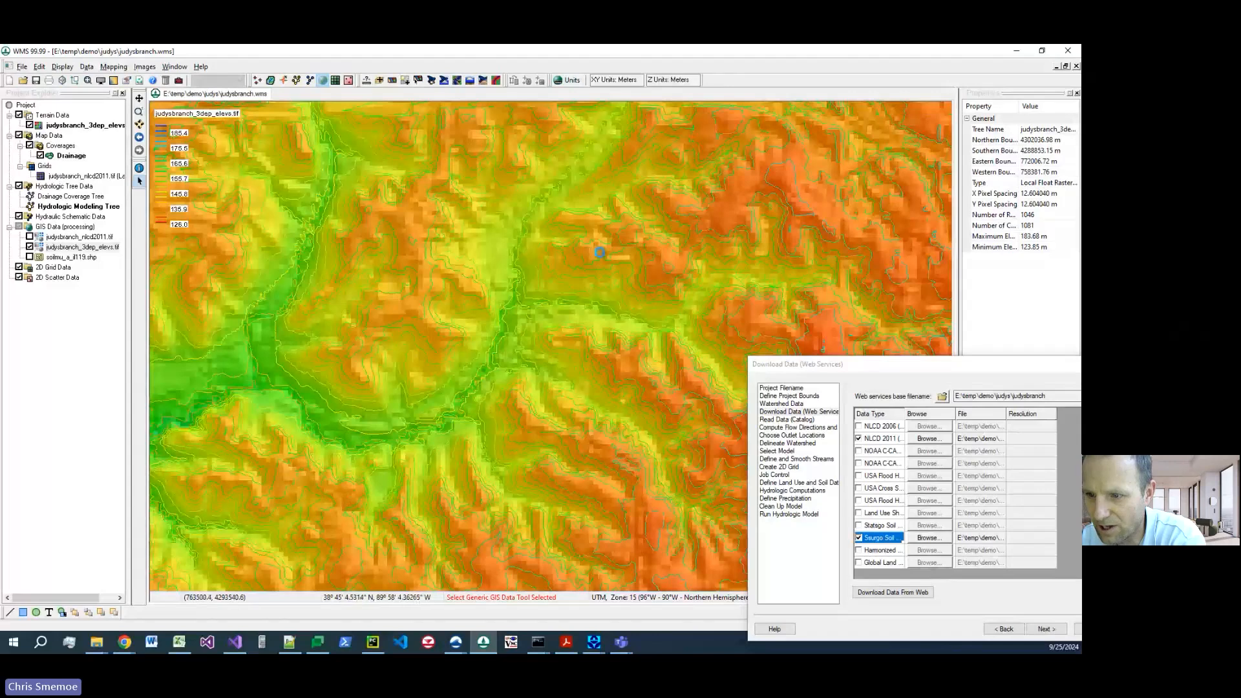
left_click(30, 248)
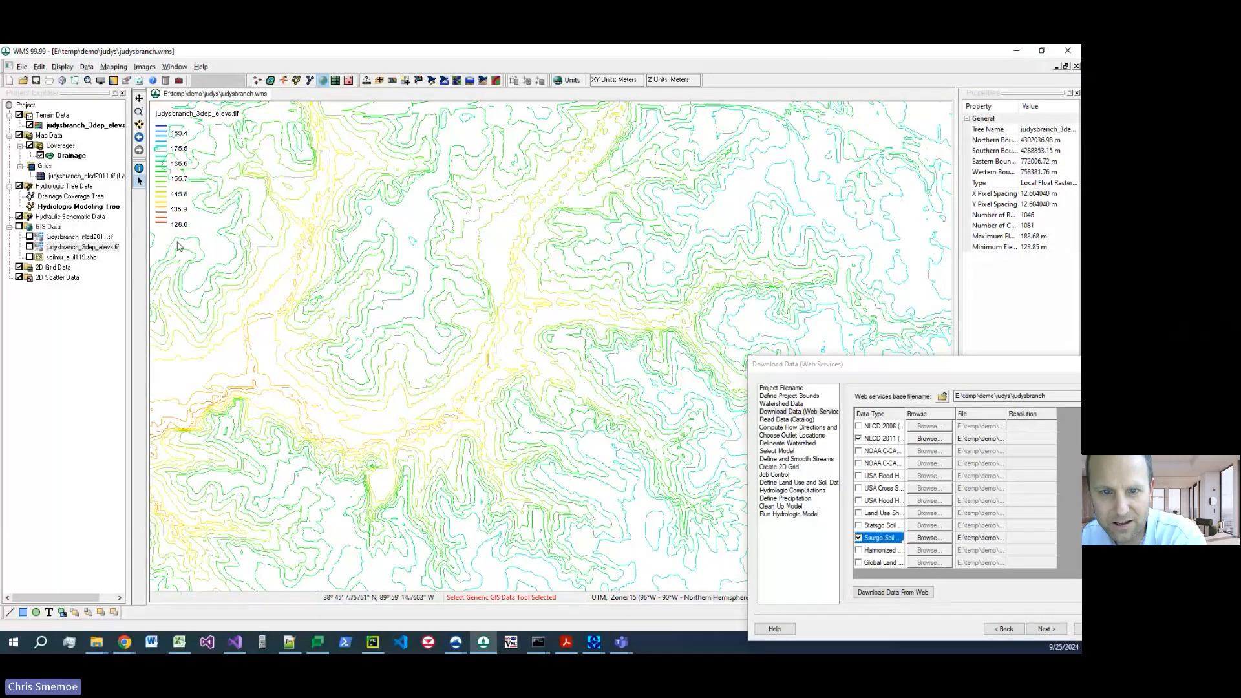
left_click(41, 248)
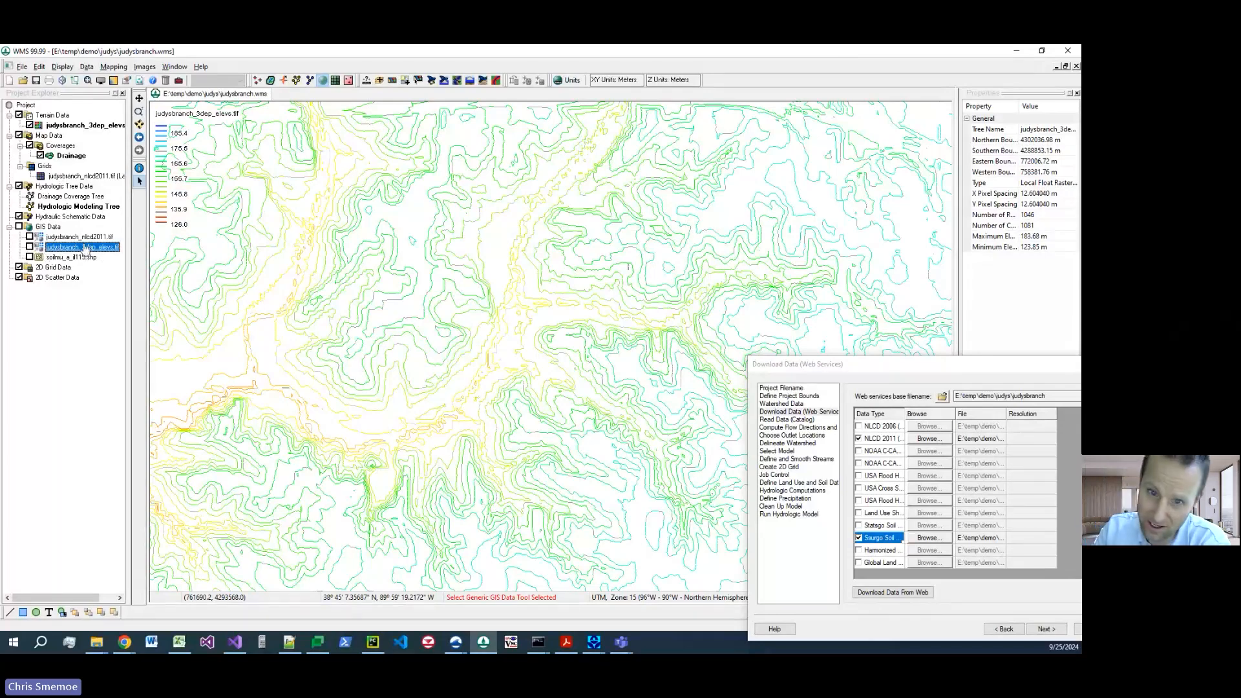
left_click(90, 124)
Step: Advance the wizard to flow directions and accumulations and compute TOPAZ with areas in square miles and distances in feet, reading the solution
left_click_drag(884, 372, 750, 191)
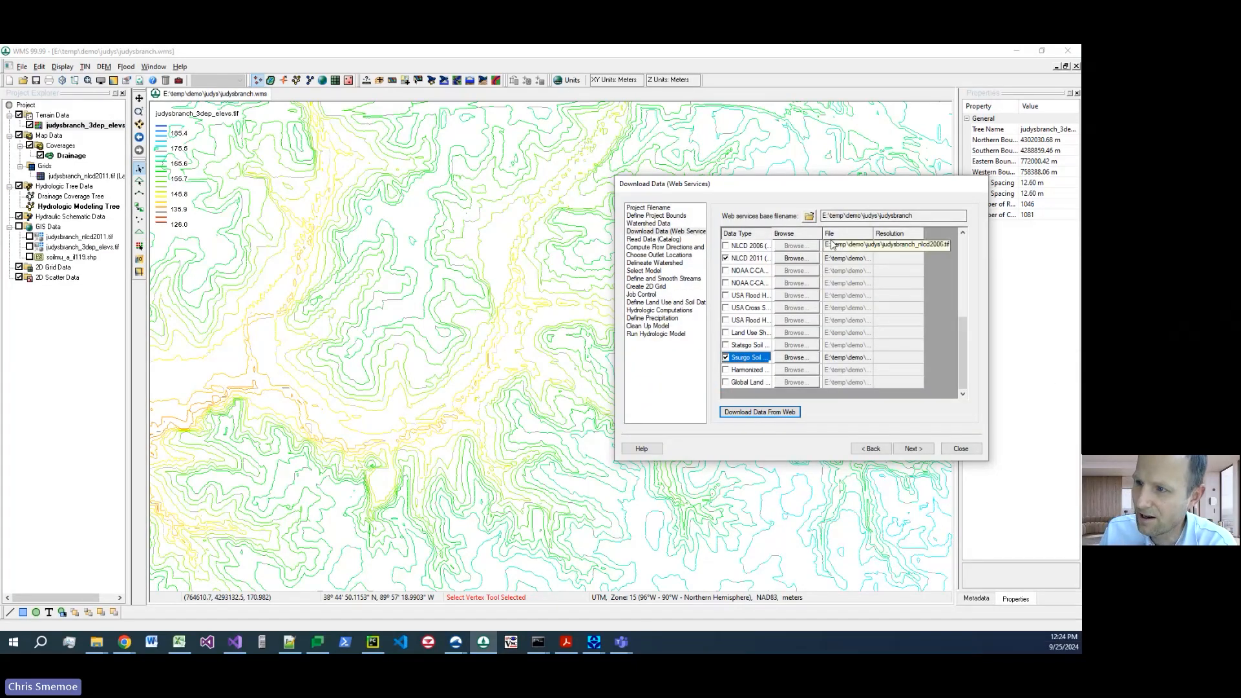
left_click_drag(818, 185, 849, 150)
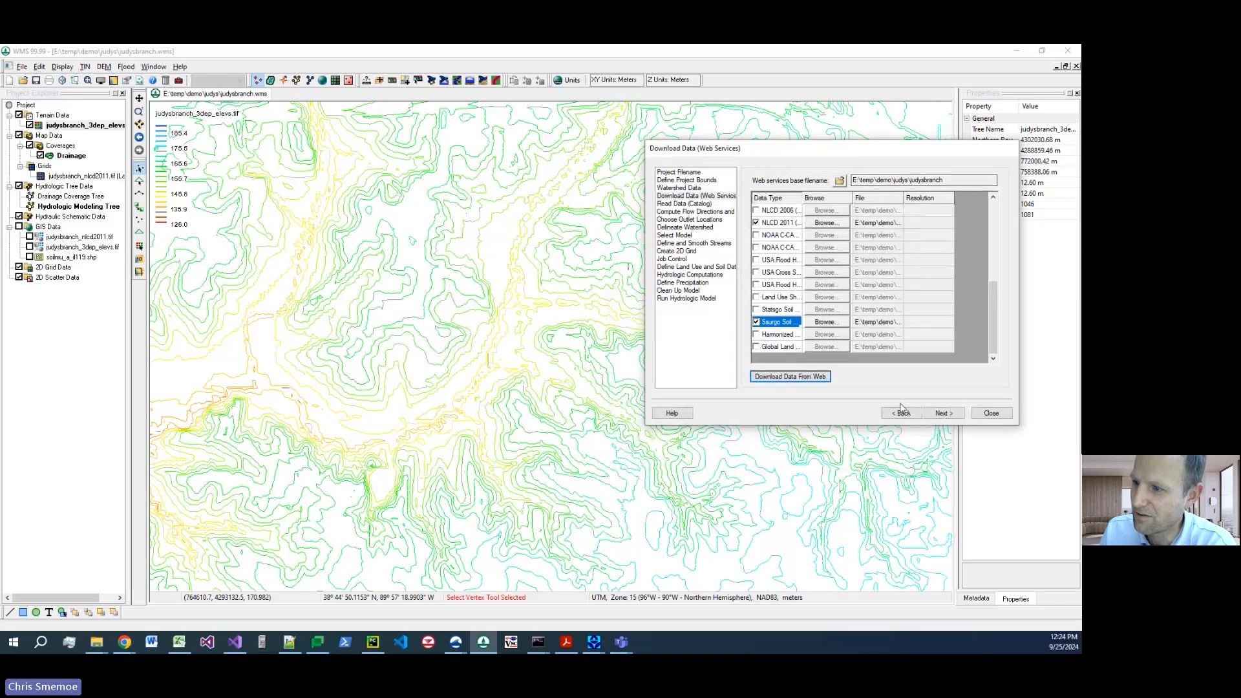
left_click(946, 414)
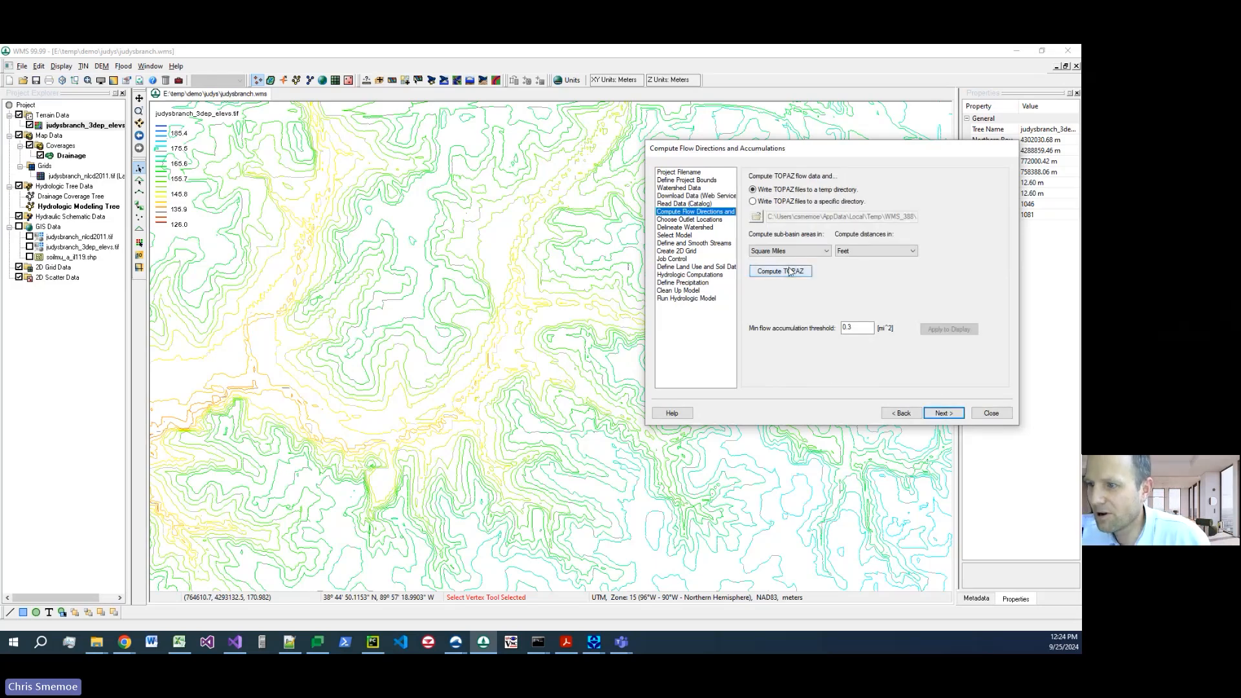
left_click(795, 275)
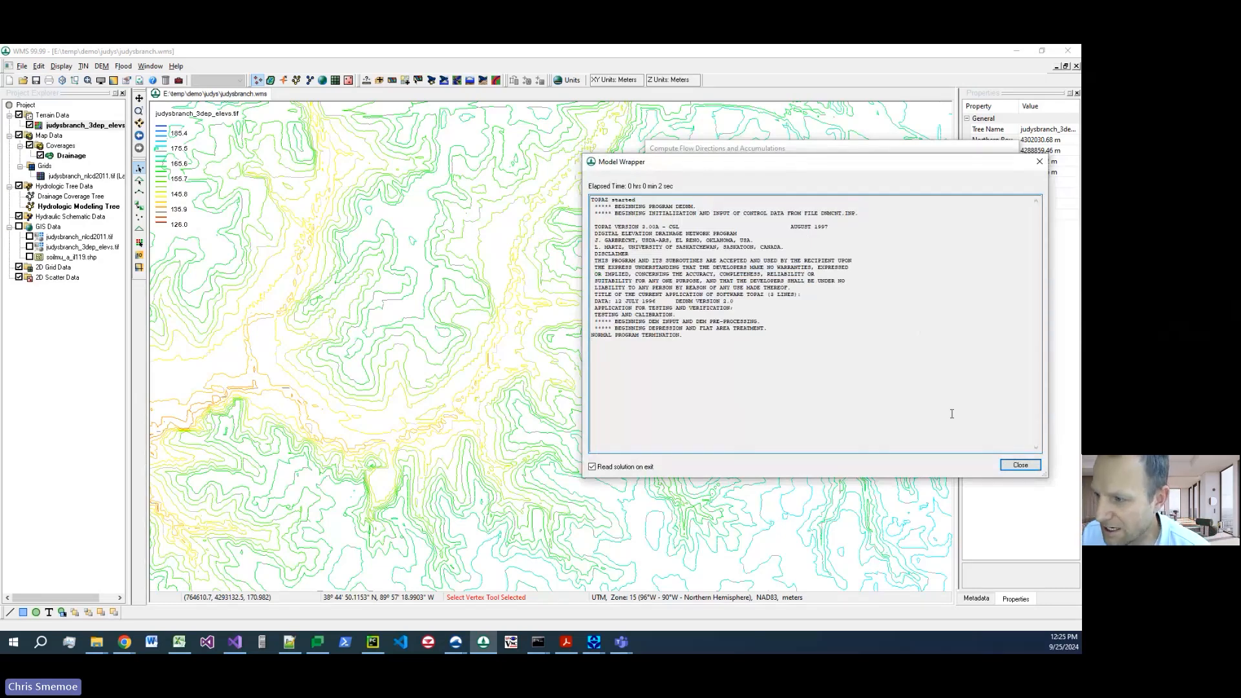
left_click(1020, 465)
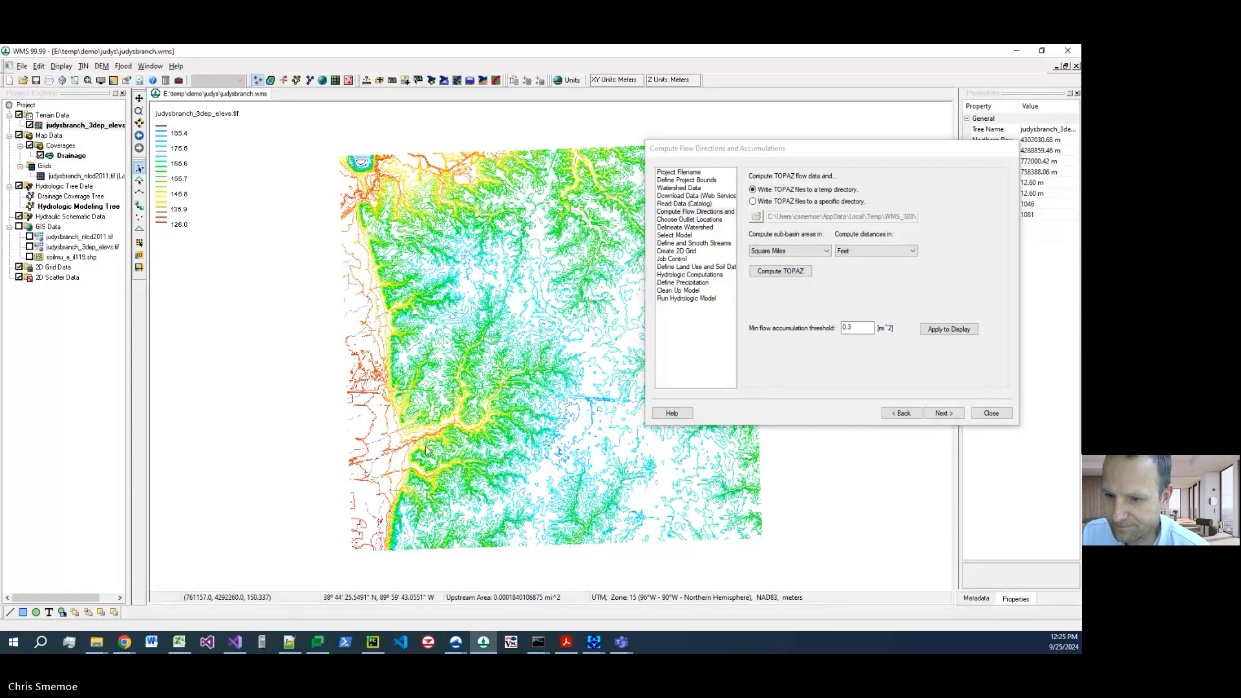
Step: Inspect the computed stream network on the DEM and advance the wizard to choosing outlet locations
scroll(426, 450, "up", 3)
scroll(479, 443, "up", 2)
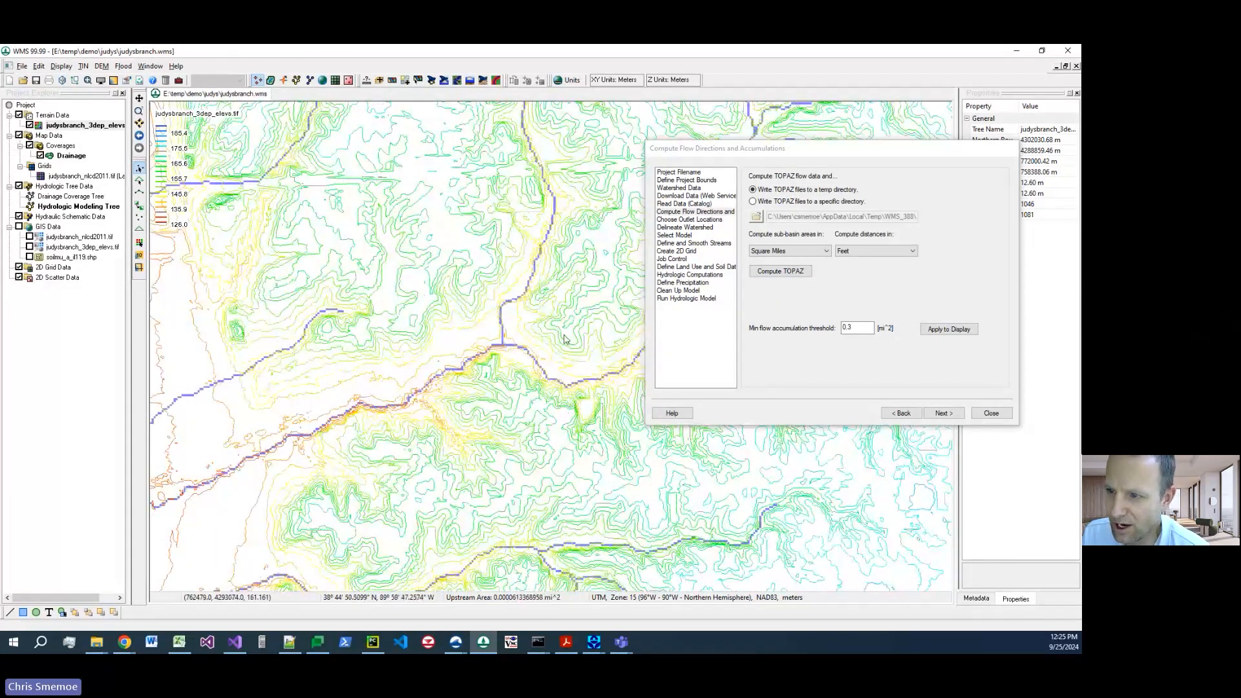
scroll(568, 304, "down", 1)
scroll(568, 304, "down", 1)
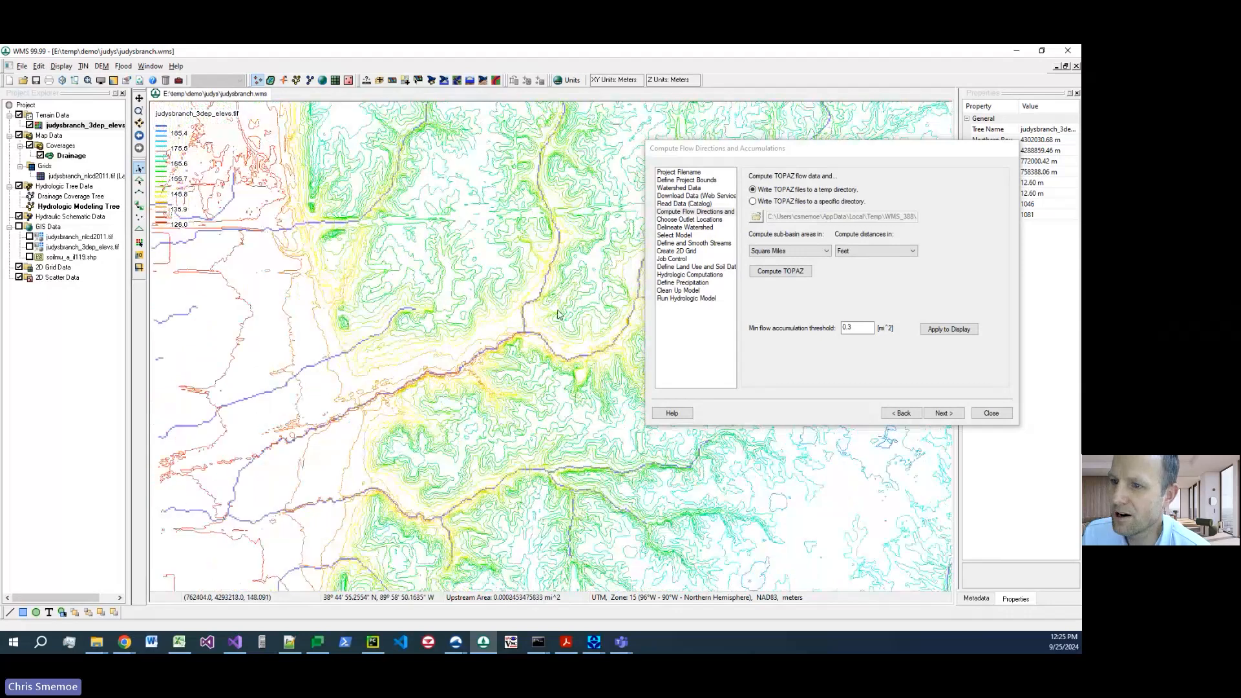
left_click_drag(520, 334, 367, 381)
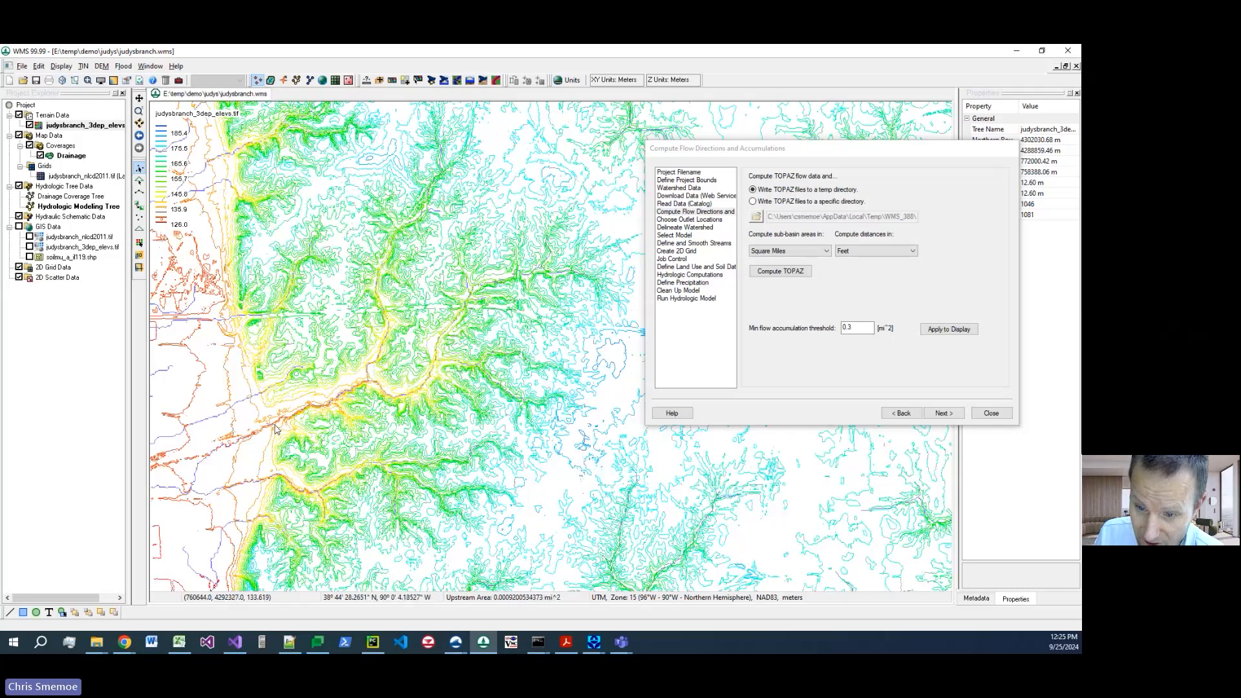
scroll(276, 429, "up", 2)
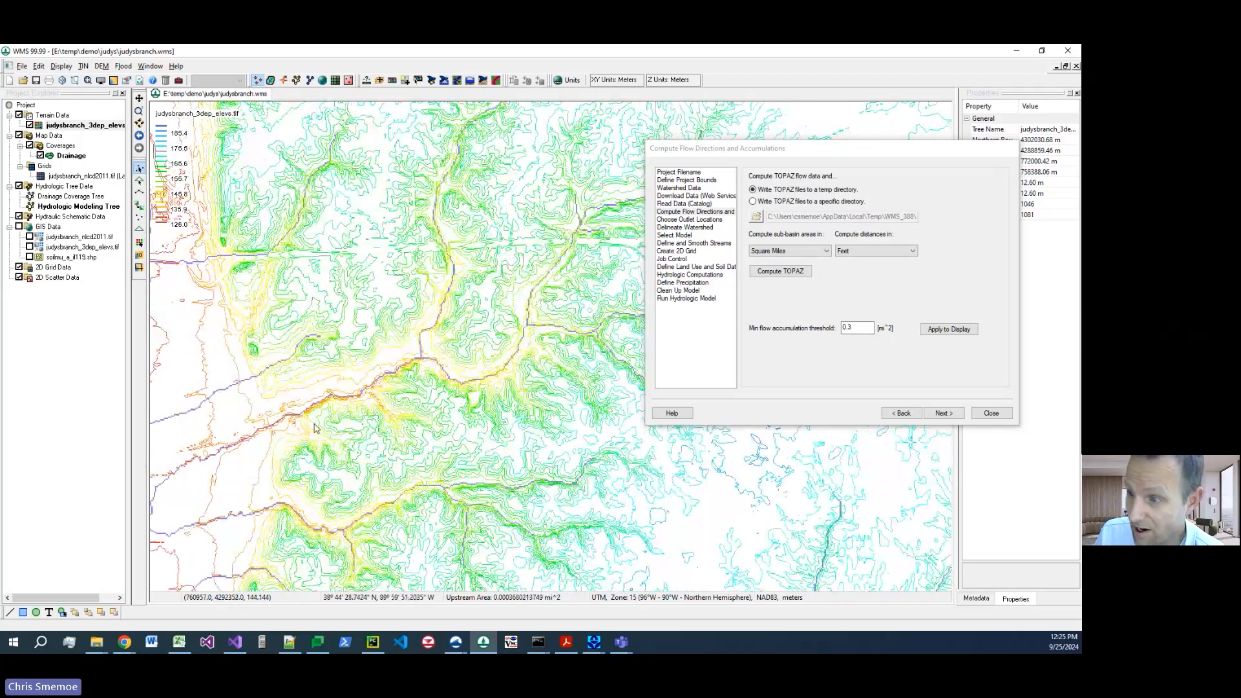
left_click(943, 413)
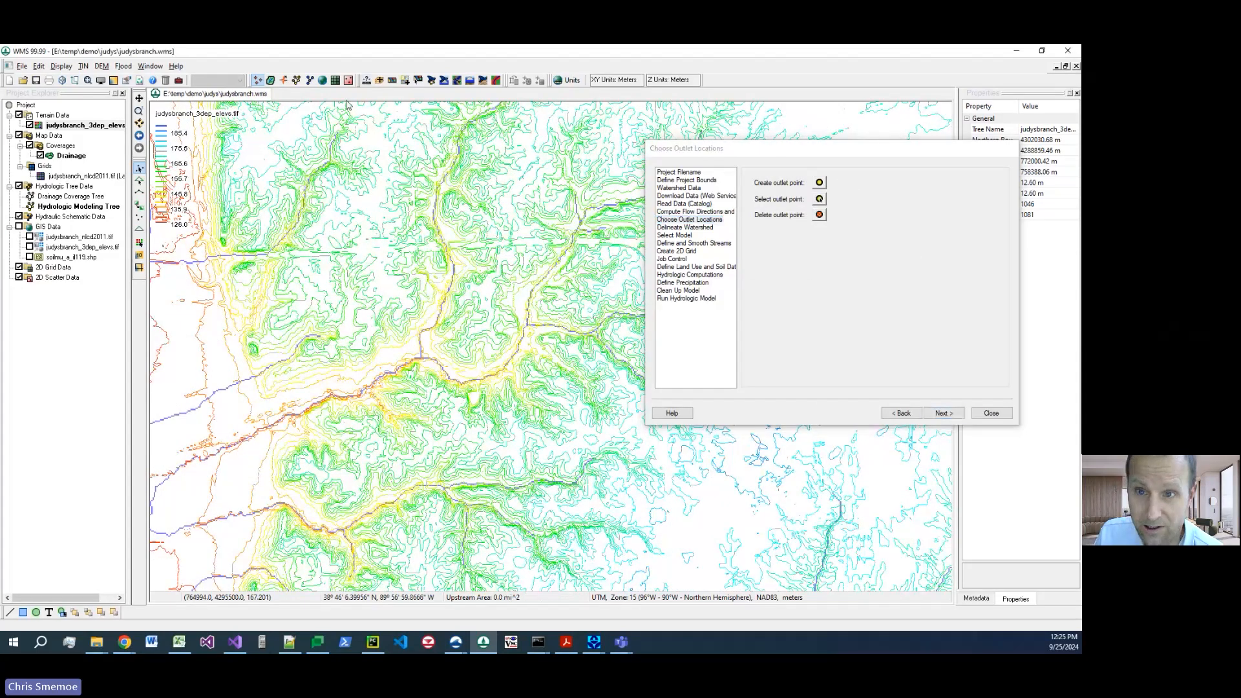
Step: Add the Google Map online map as a background layer
left_click(405, 86)
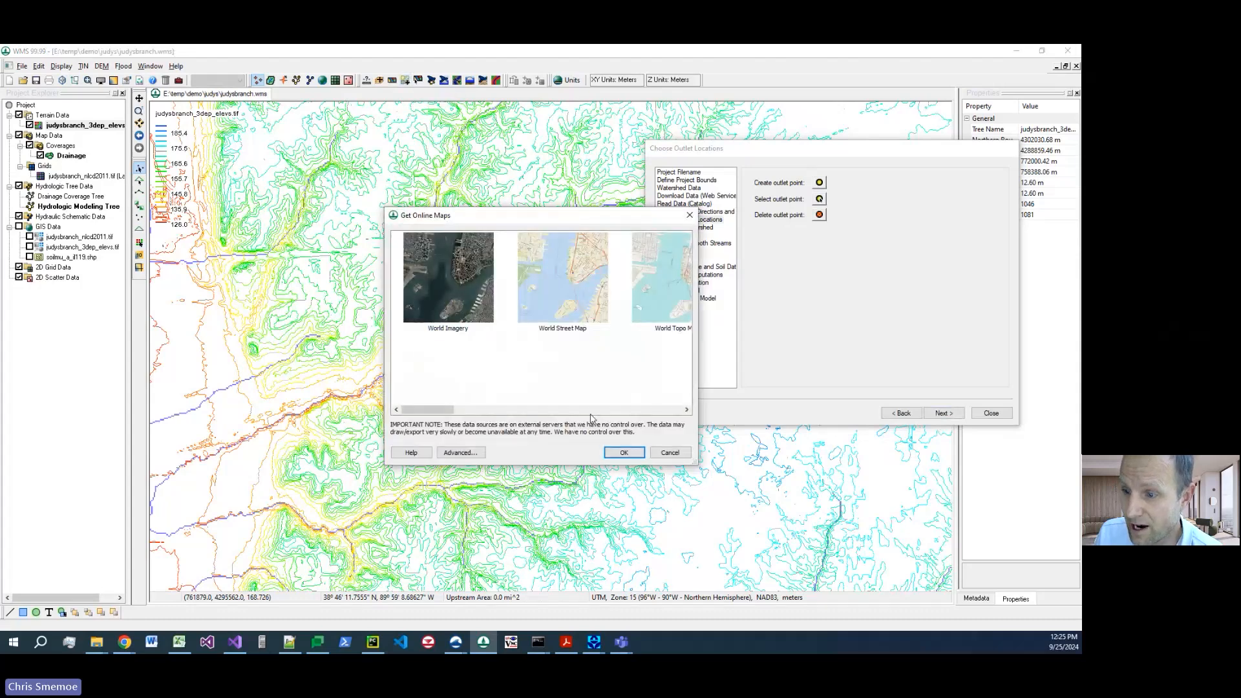
left_click(591, 411)
left_click(593, 412)
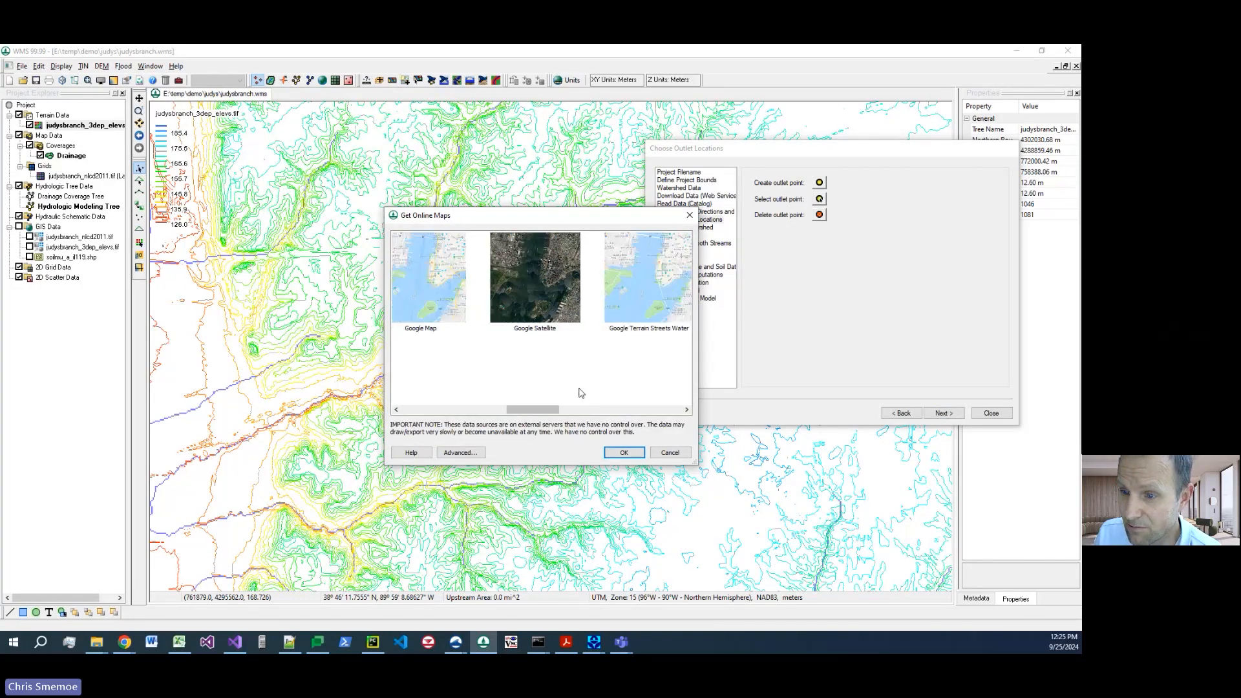
left_click(423, 287)
left_click(620, 453)
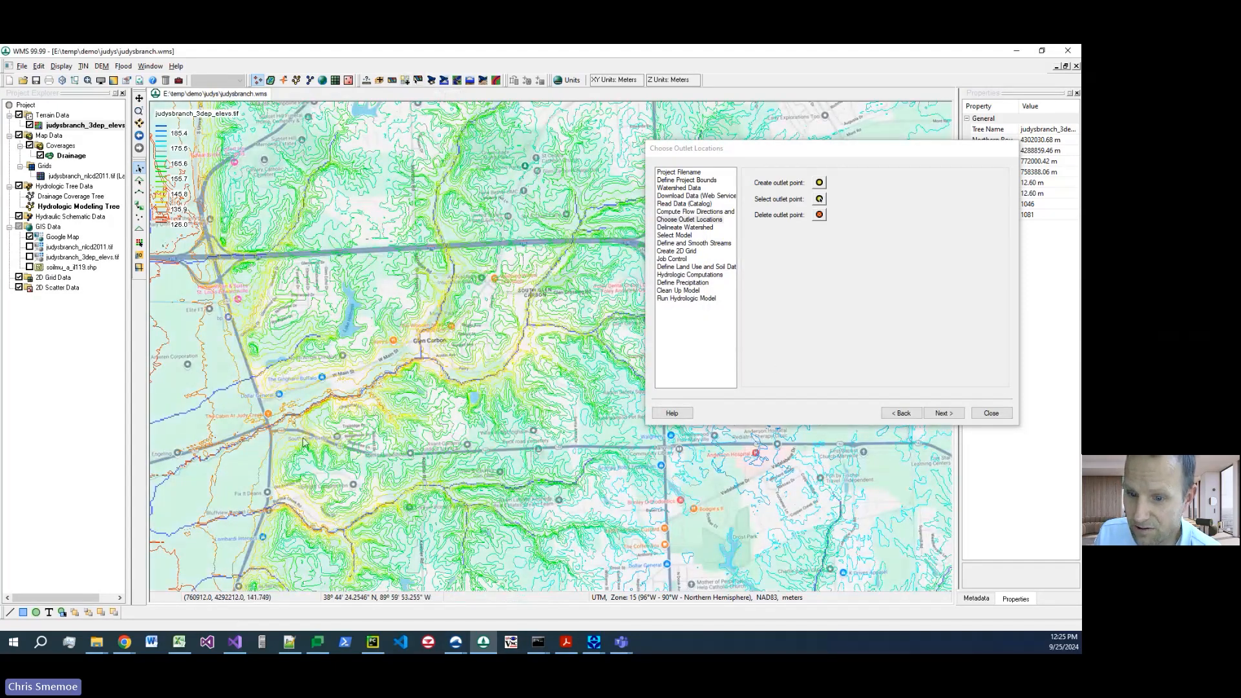
Step: Examine the stream network against the Google map around Glen Carbon to find a suitable watershed outlet location
scroll(369, 412, "up", 5)
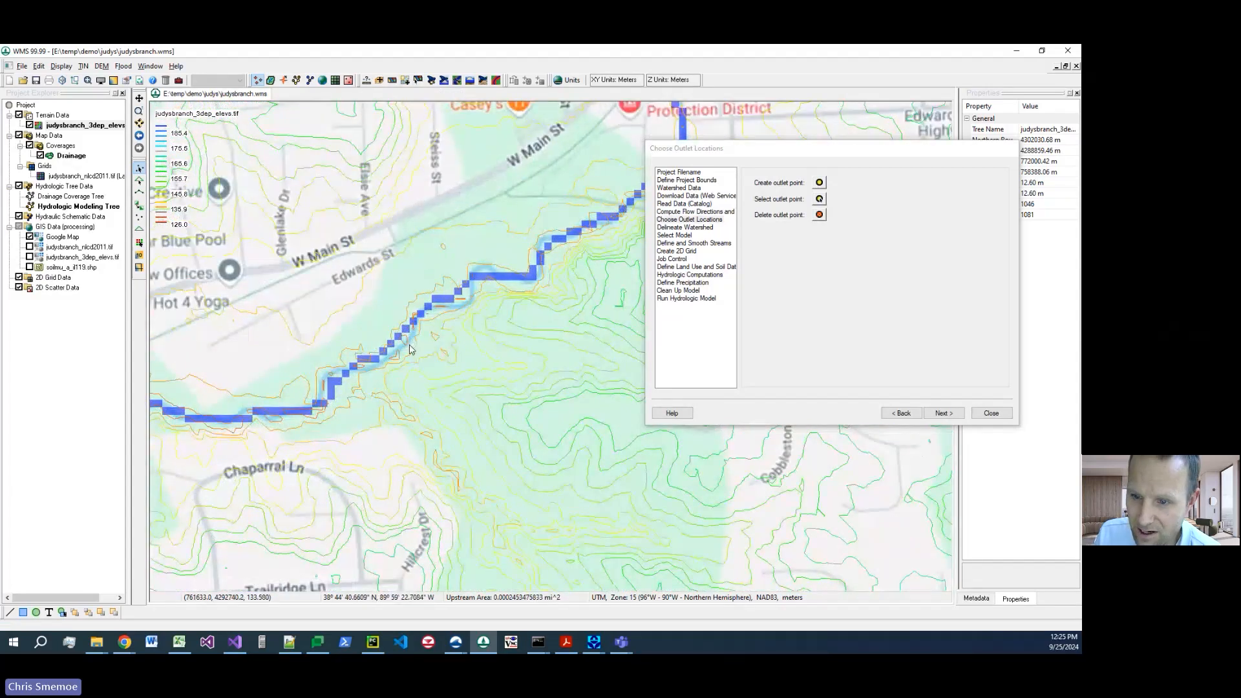
left_click_drag(413, 421, 307, 485)
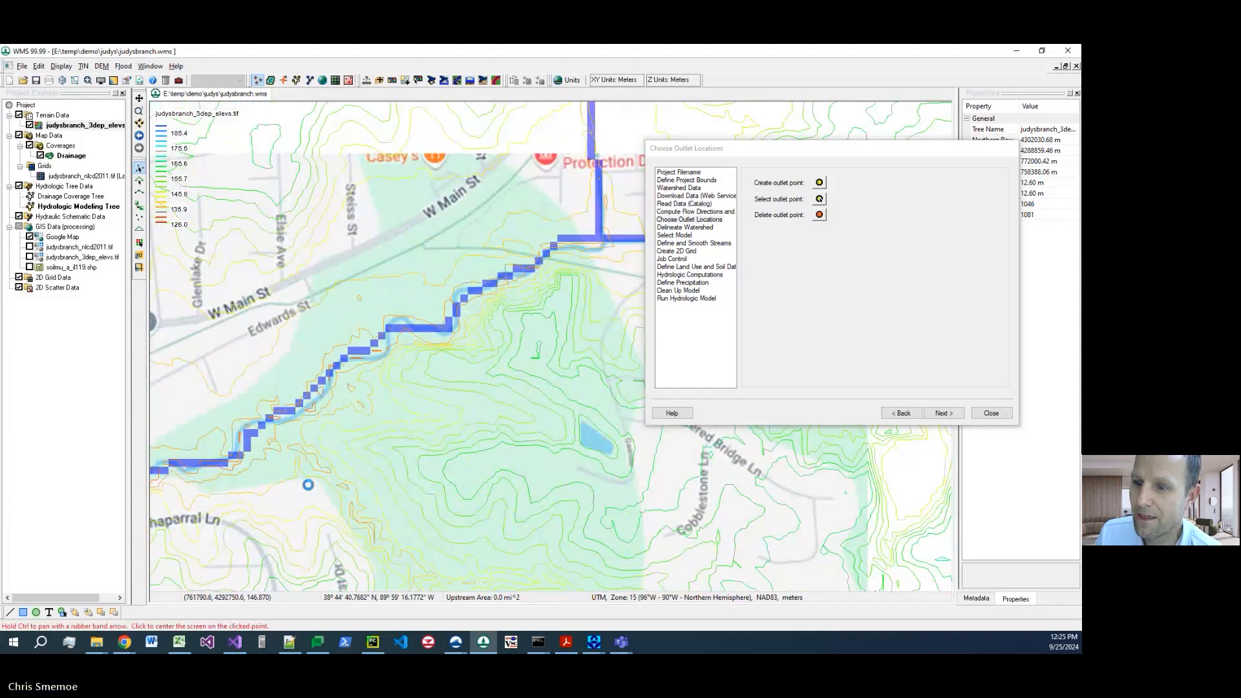
scroll(555, 325, "down", 2)
scroll(556, 325, "down", 3)
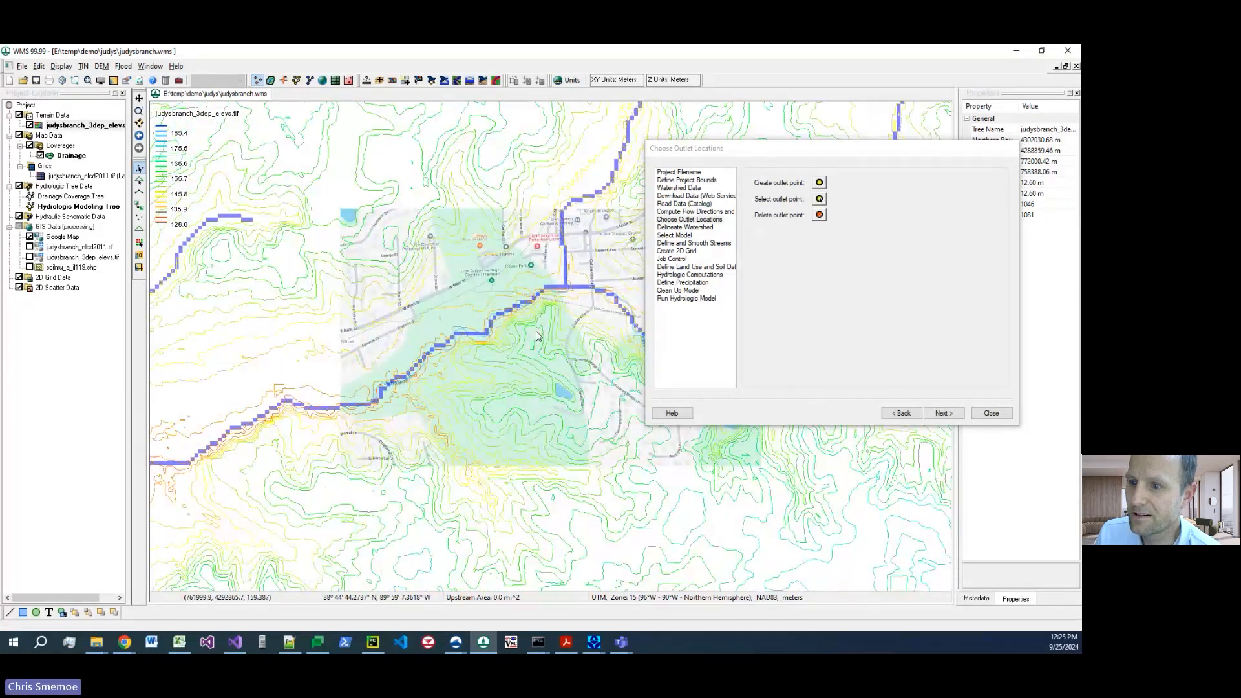
scroll(477, 364, "down", 2)
left_click_drag(478, 364, 388, 415)
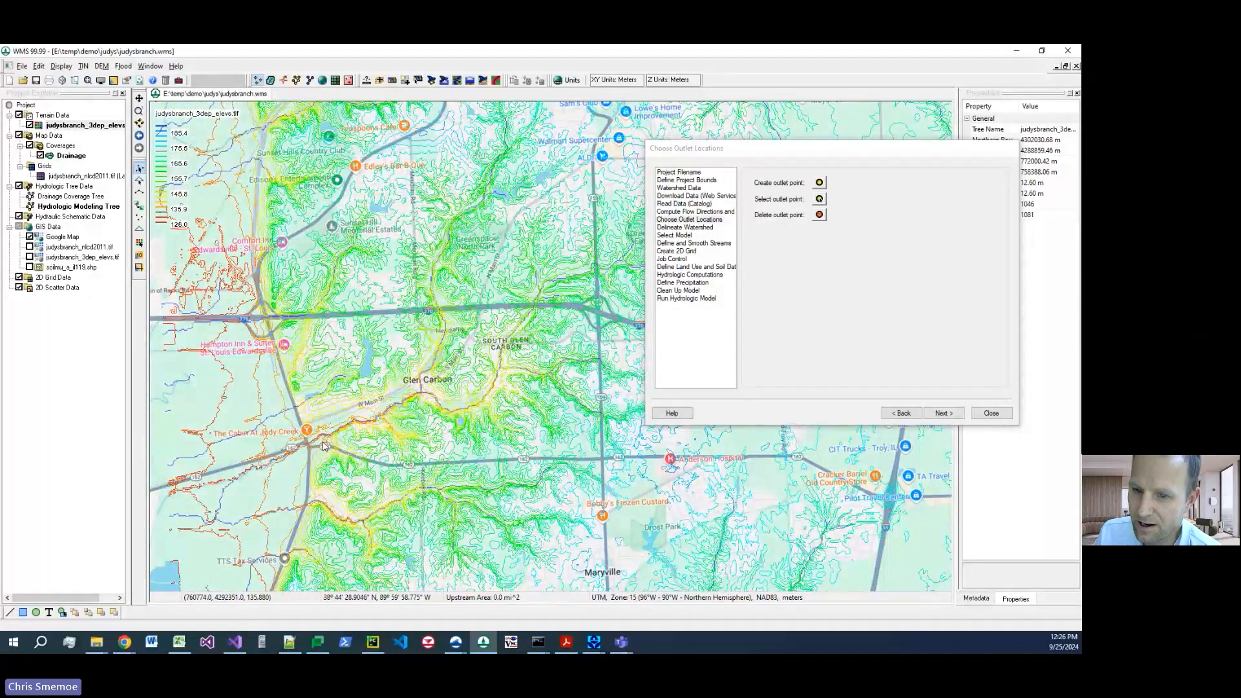
scroll(323, 446, "up", 2)
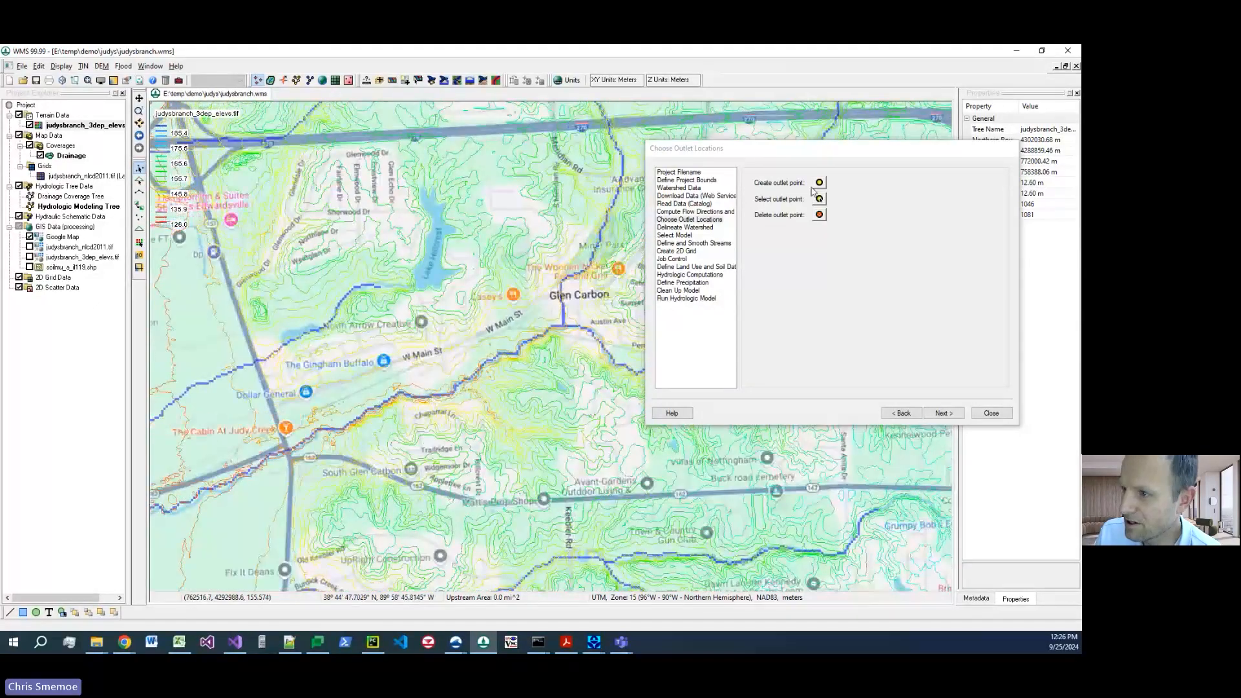
Step: Create the watershed outlet point where the stream crosses the highway near The Cabin At Judy Creek, and advance the wizard to watershed delineation
left_click(820, 183)
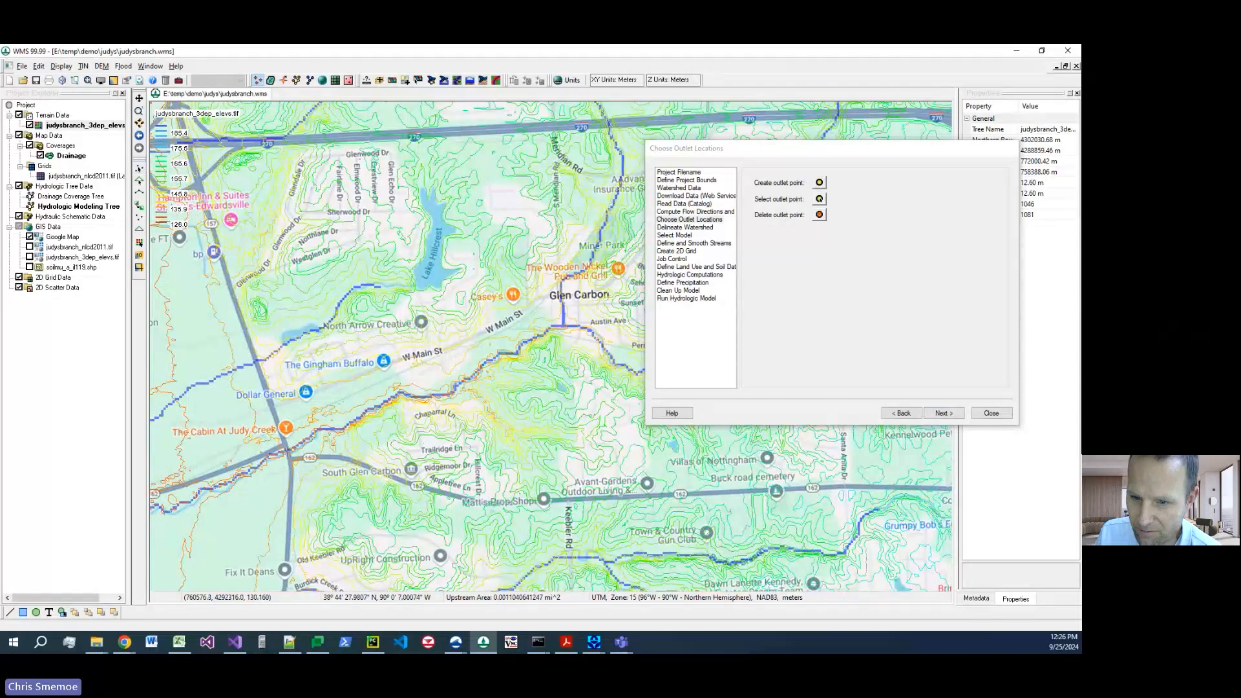
left_click(287, 449)
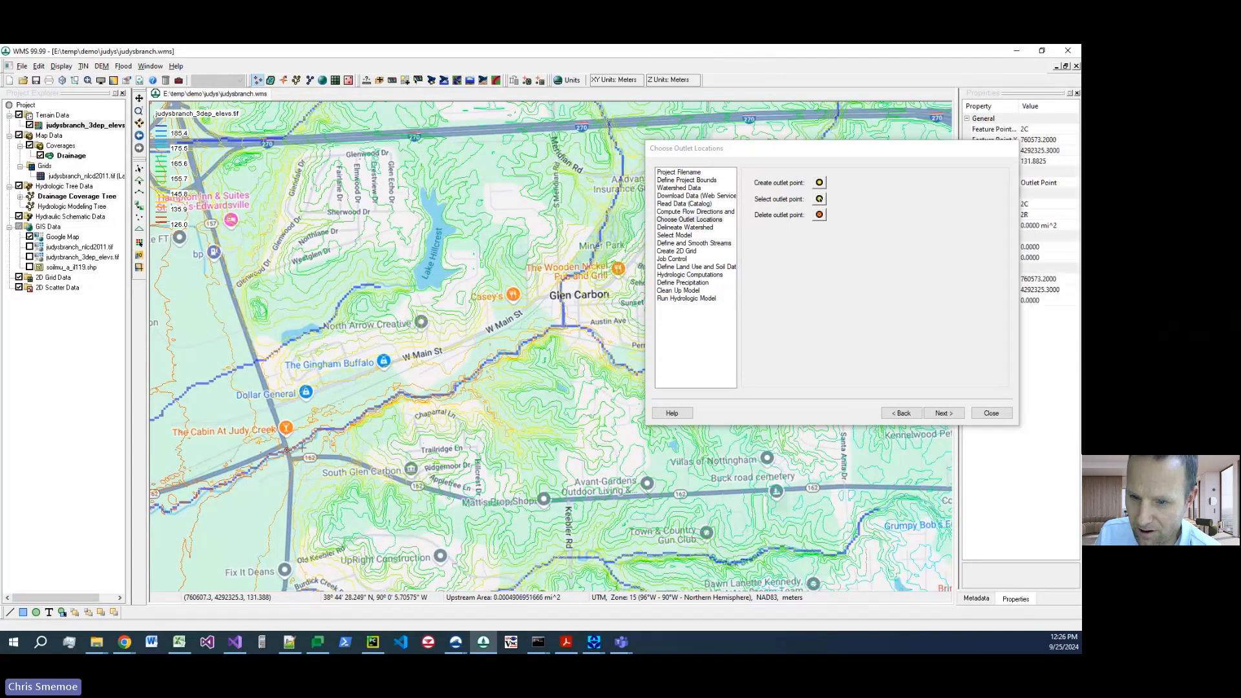
left_click(946, 412)
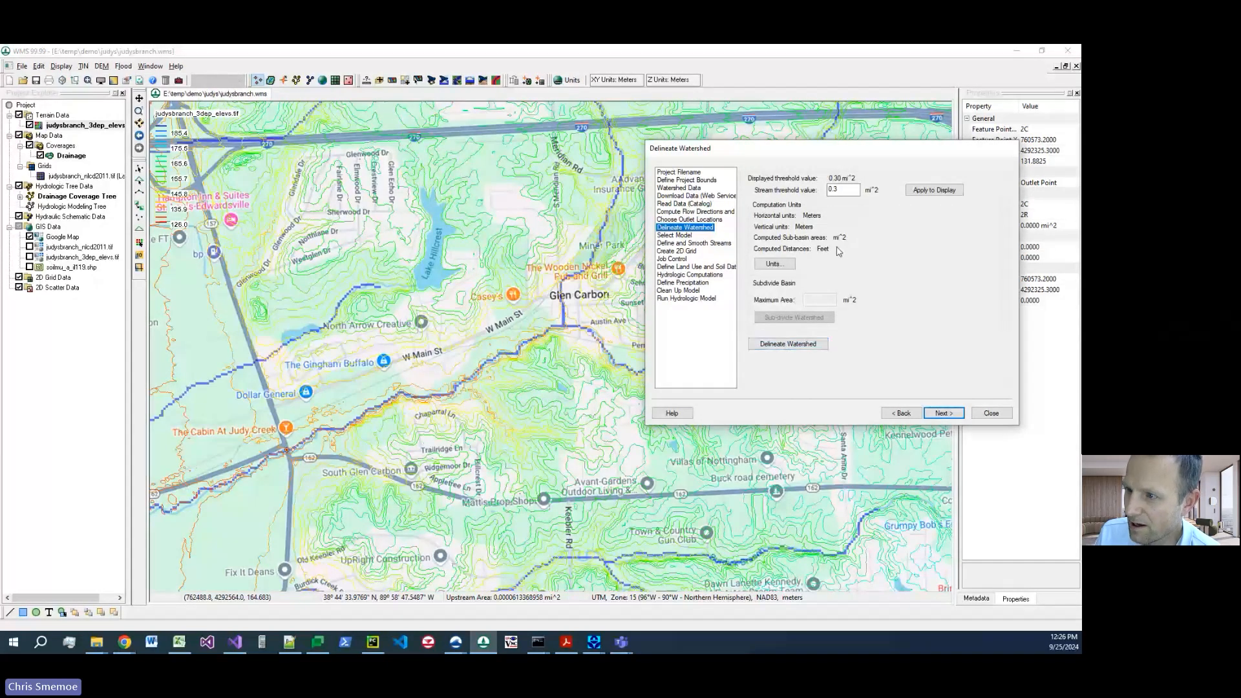
Step: Set the stream threshold to 1.0 square mile, apply it to the display, and delineate the watershed
double_click(854, 192)
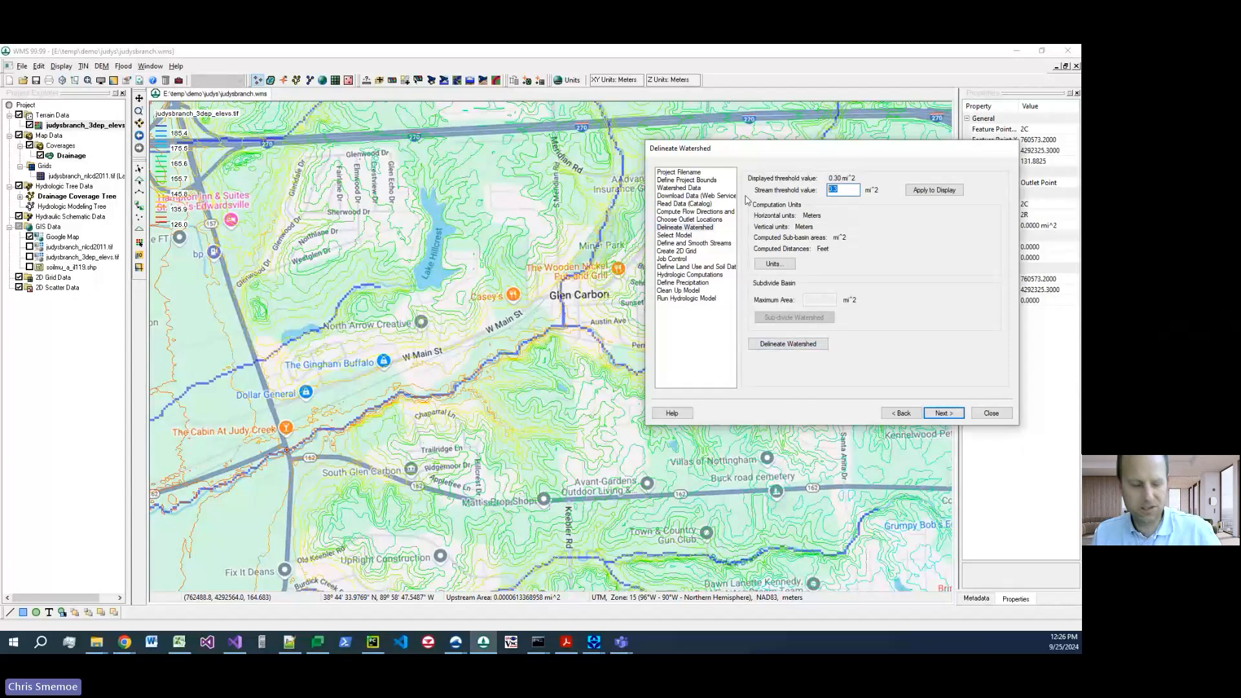
type("1.0")
left_click(934, 190)
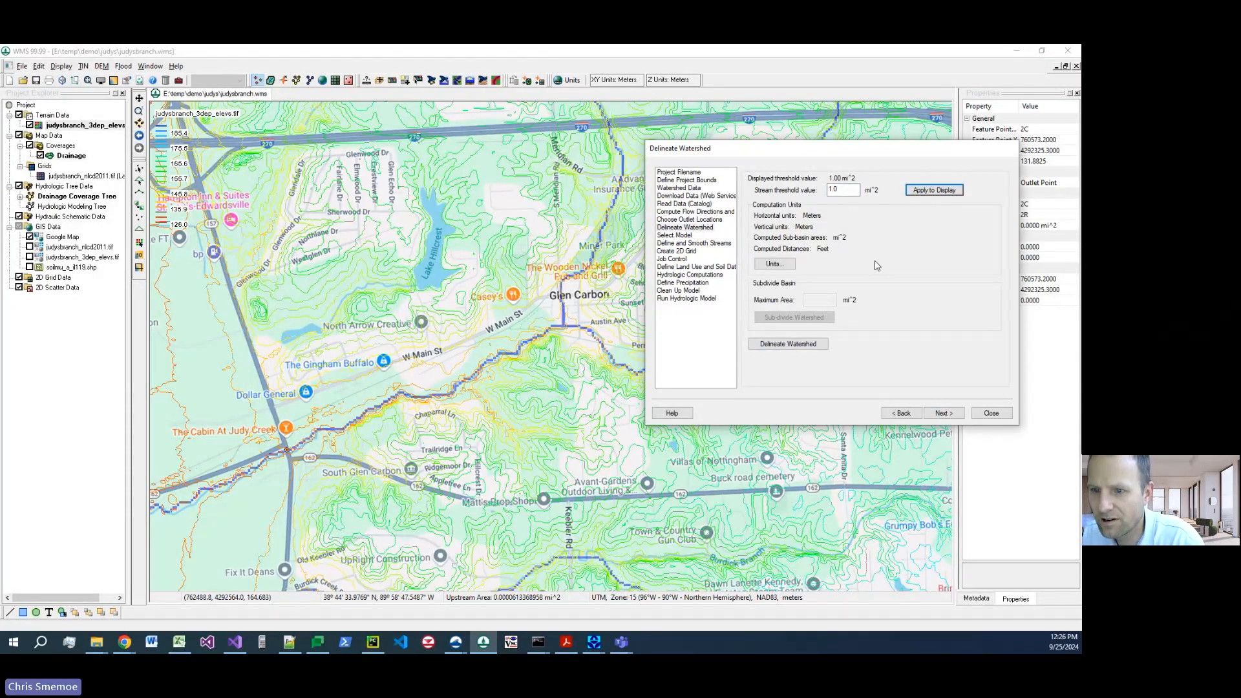
left_click(812, 345)
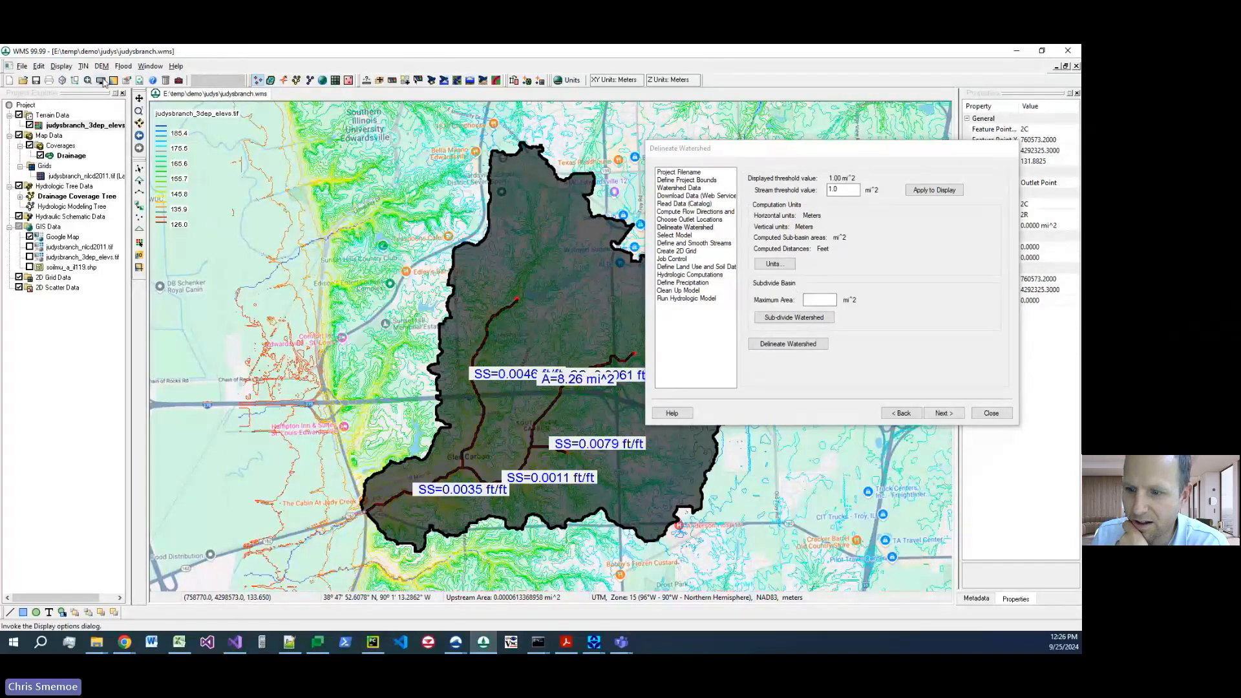
Step: Turn off the display of basin areas and stream segment slopes in the drainage data display options
left_click(113, 80)
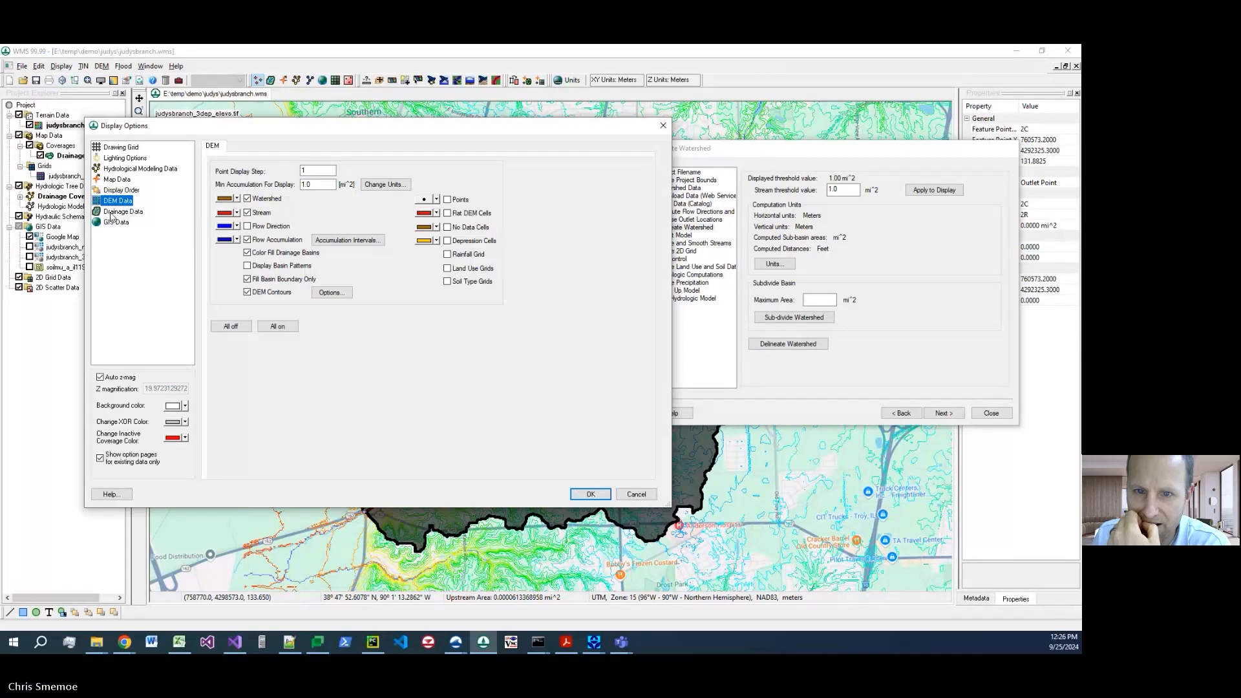
left_click(117, 212)
left_click(247, 240)
left_click(247, 249)
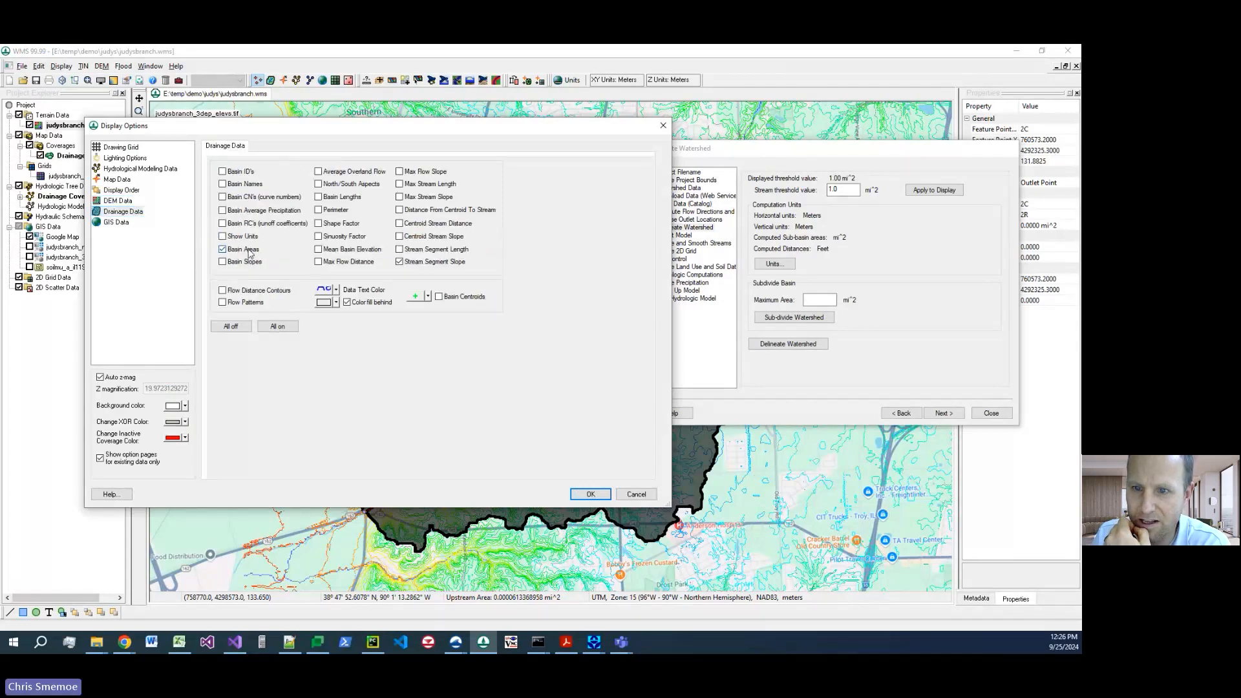
left_click(428, 264)
left_click(589, 496)
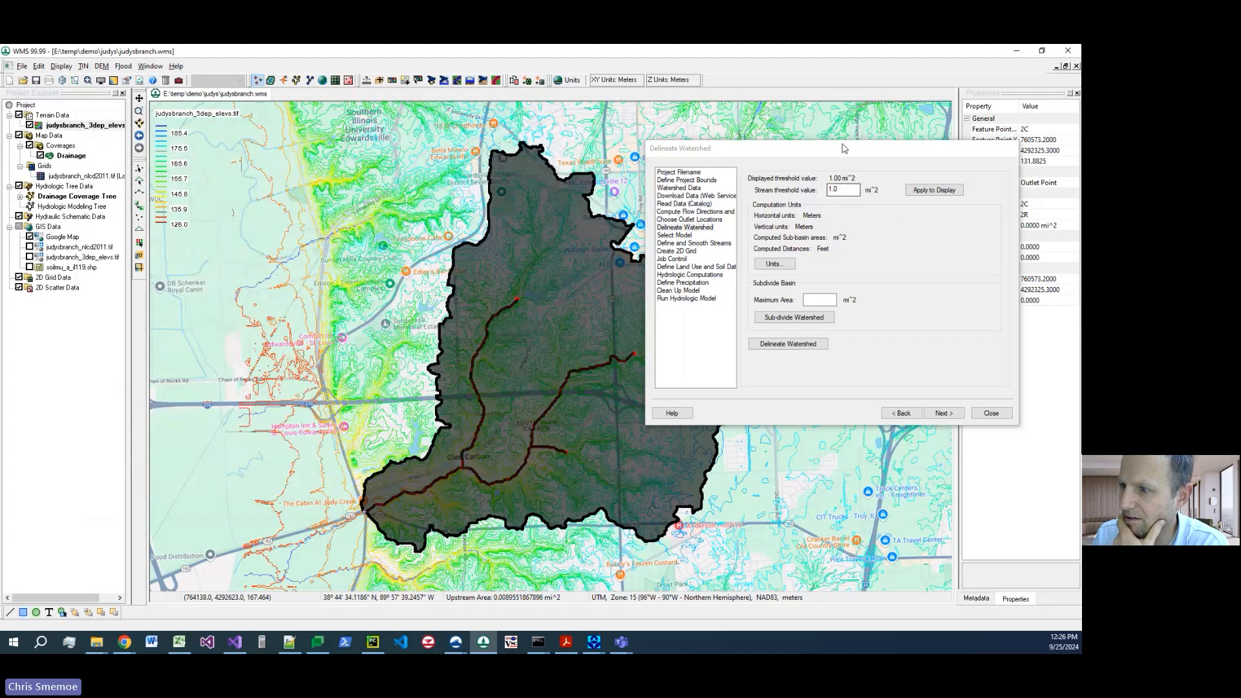
Step: Advance the wizard to model selection, keep GSSHA as the desired model, initialize its data, and continue to defining and smoothing streams
left_click_drag(846, 148, 920, 131)
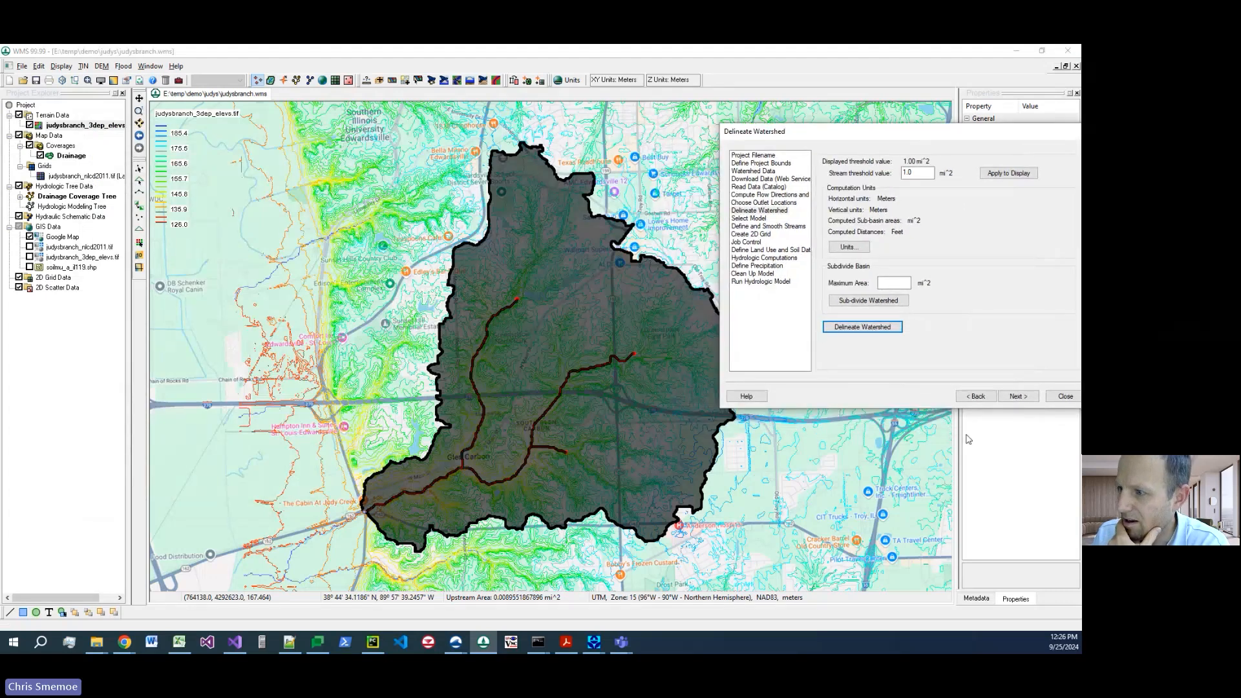
left_click(1018, 398)
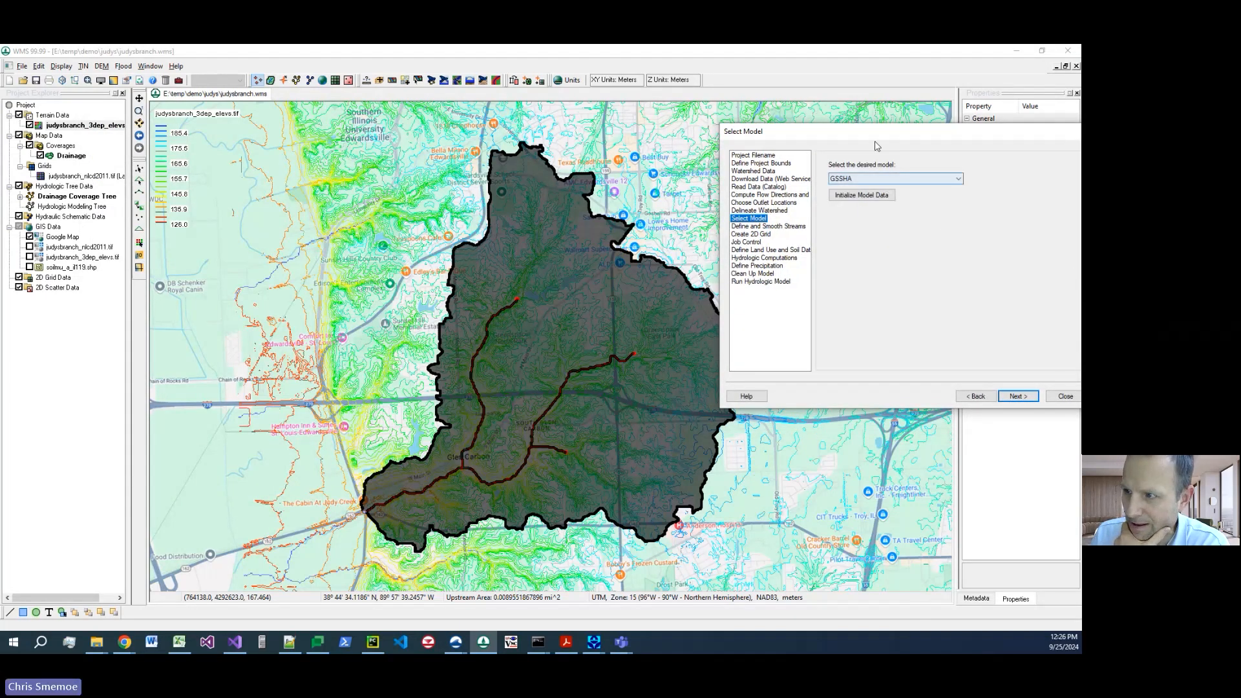
left_click_drag(872, 139, 844, 122)
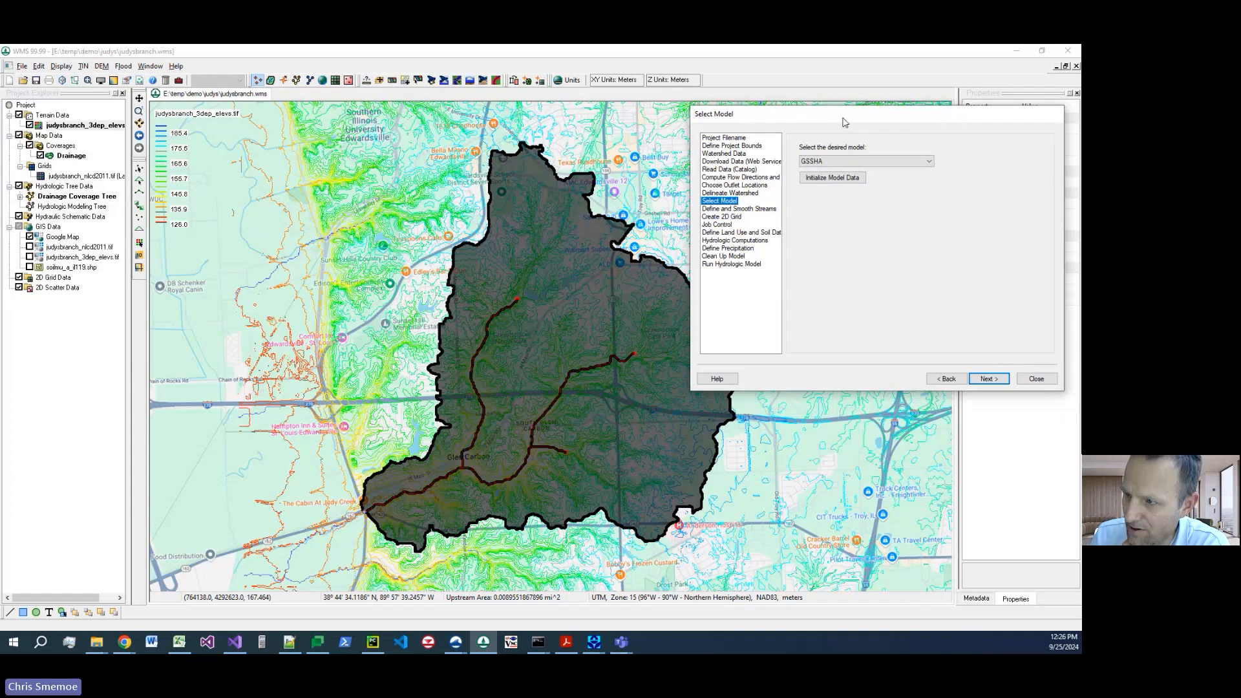
left_click(844, 166)
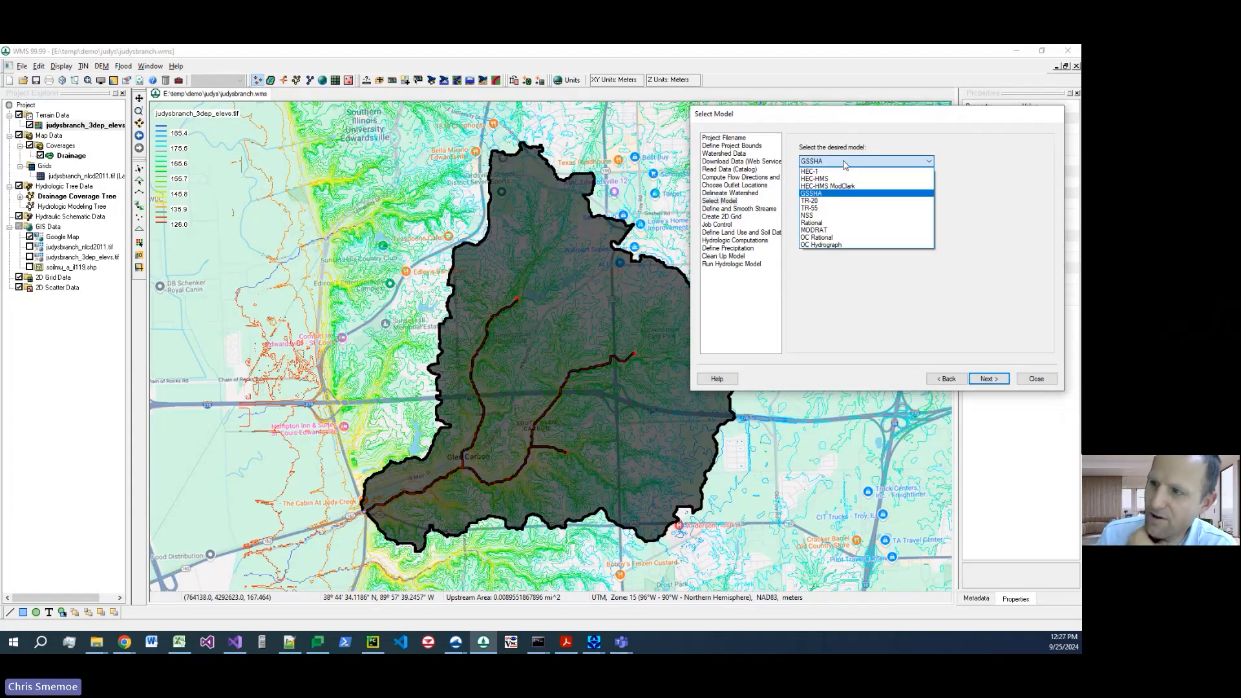
left_click(845, 163)
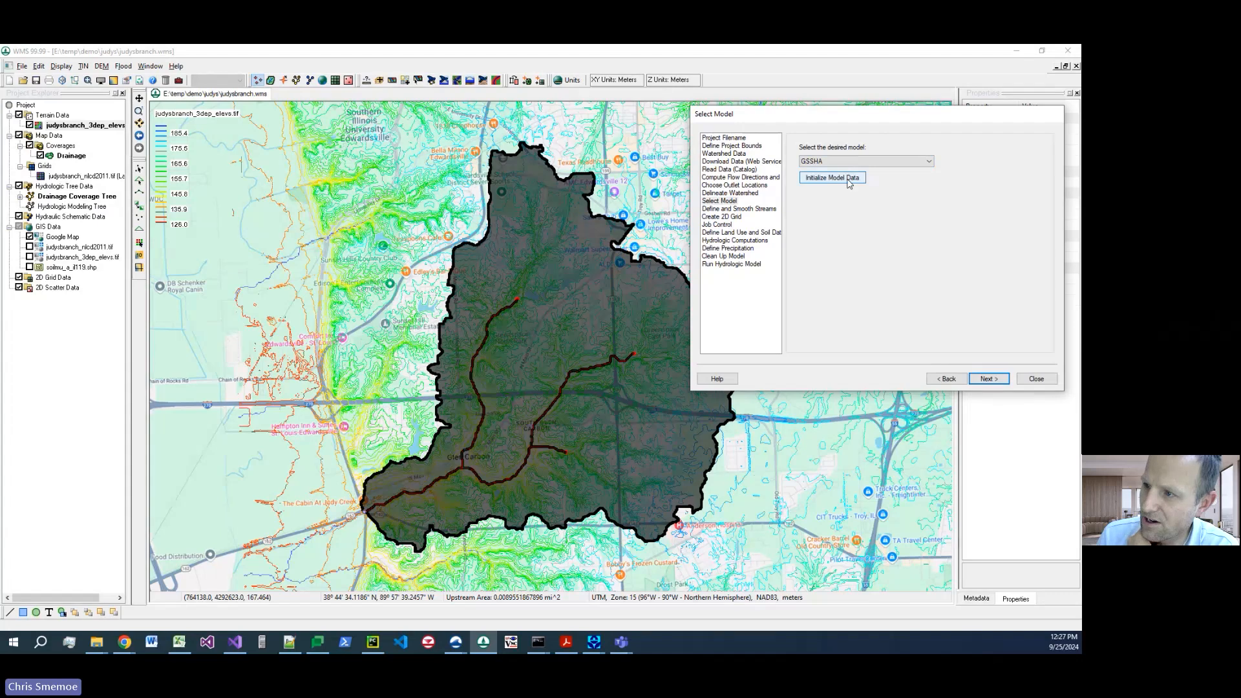
left_click(843, 179)
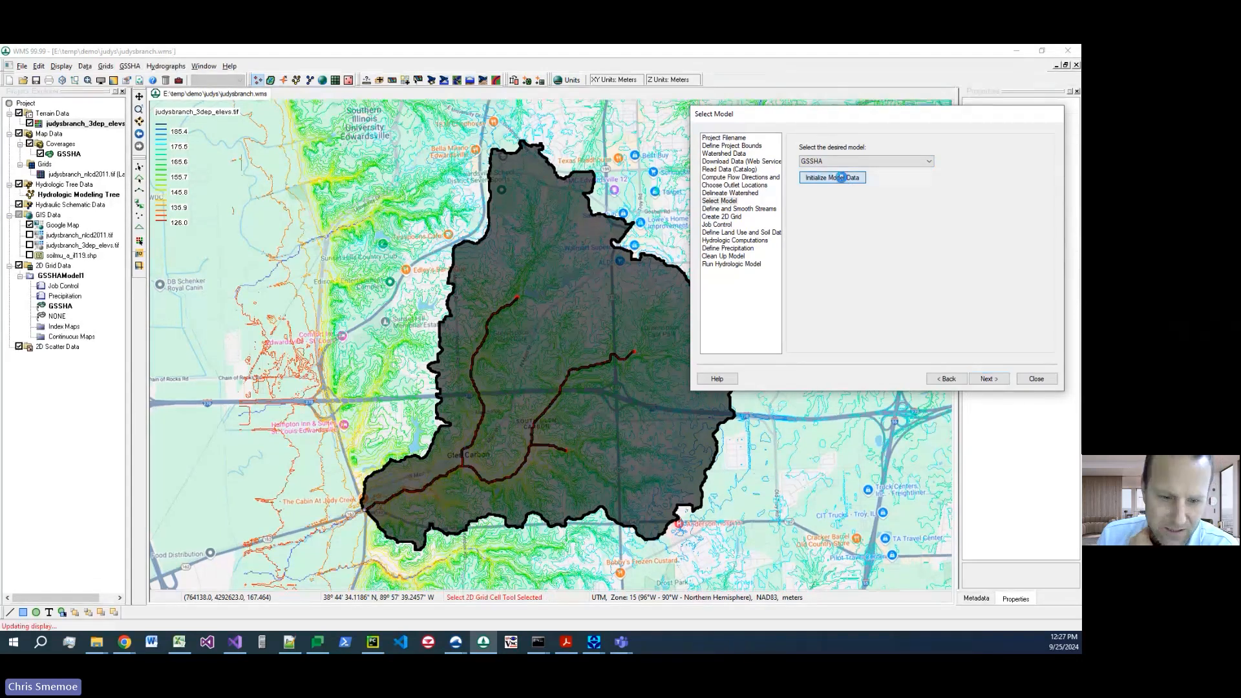
left_click(990, 379)
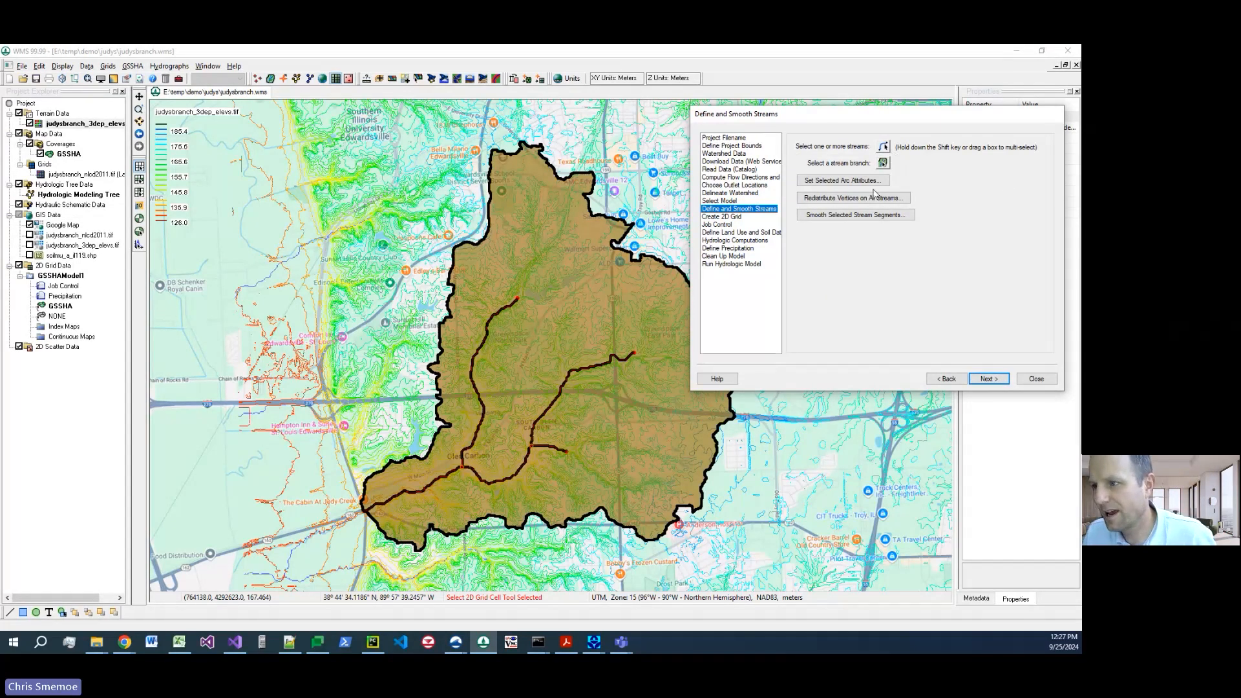
Step: Select the whole stream branch from the outlet upstream and assign the trapezoidal channel type to all its arcs
left_click(883, 163)
left_click(424, 497)
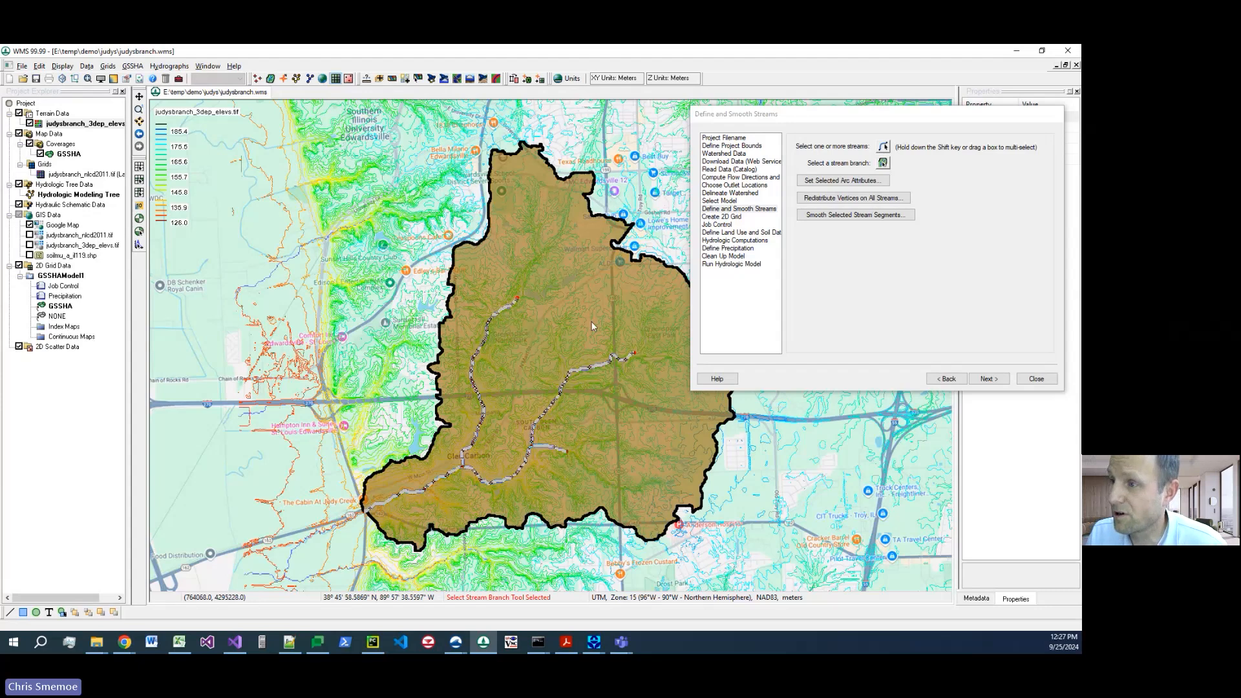
left_click(861, 183)
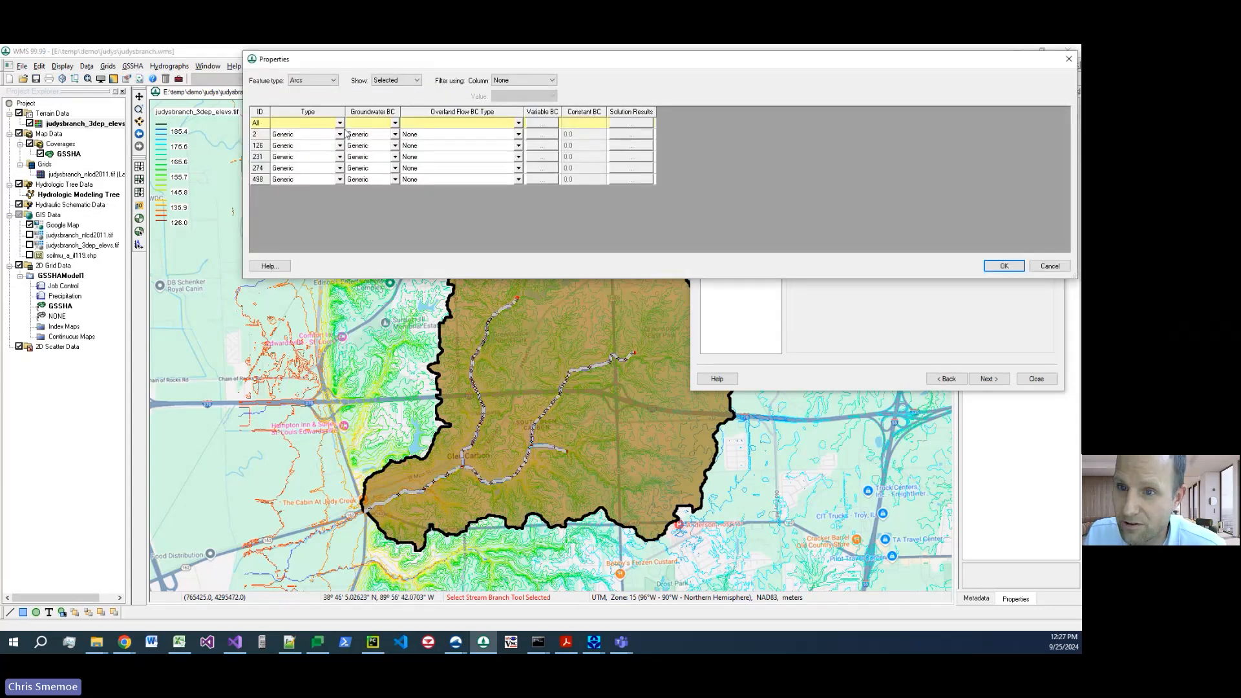
left_click(340, 124)
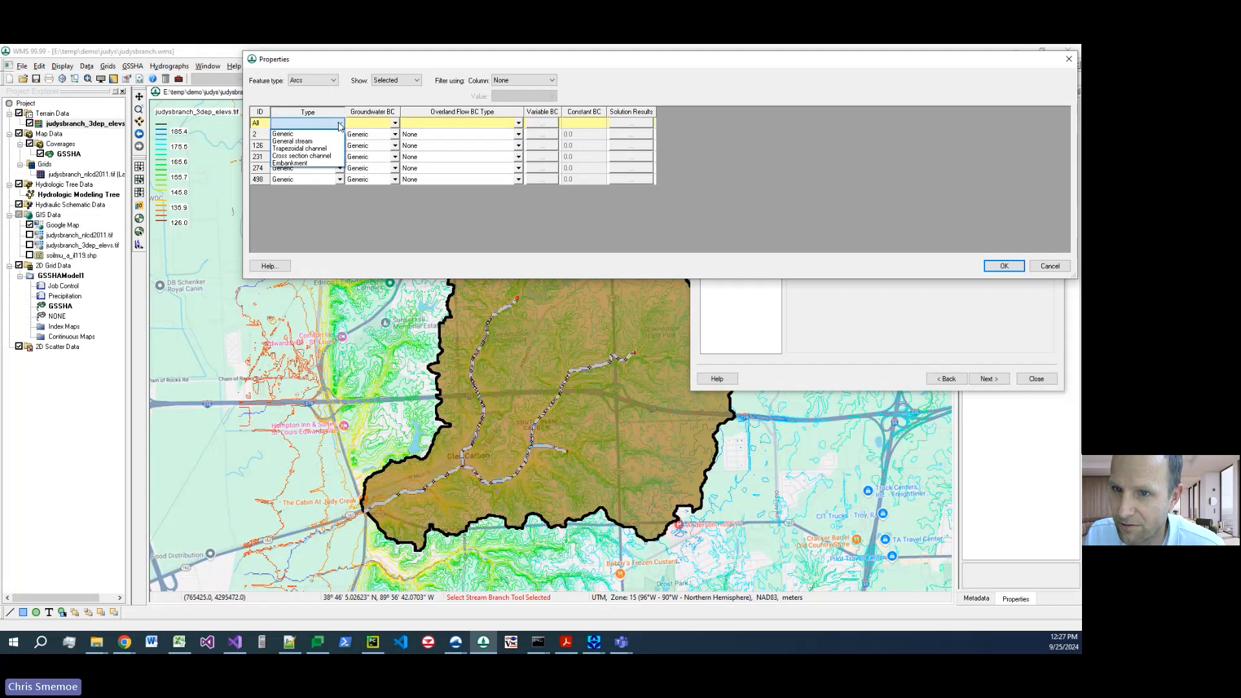
left_click(301, 148)
Step: Set Manning's n to 0.03 for all the selected stream arcs
left_click(396, 122)
left_click(396, 122)
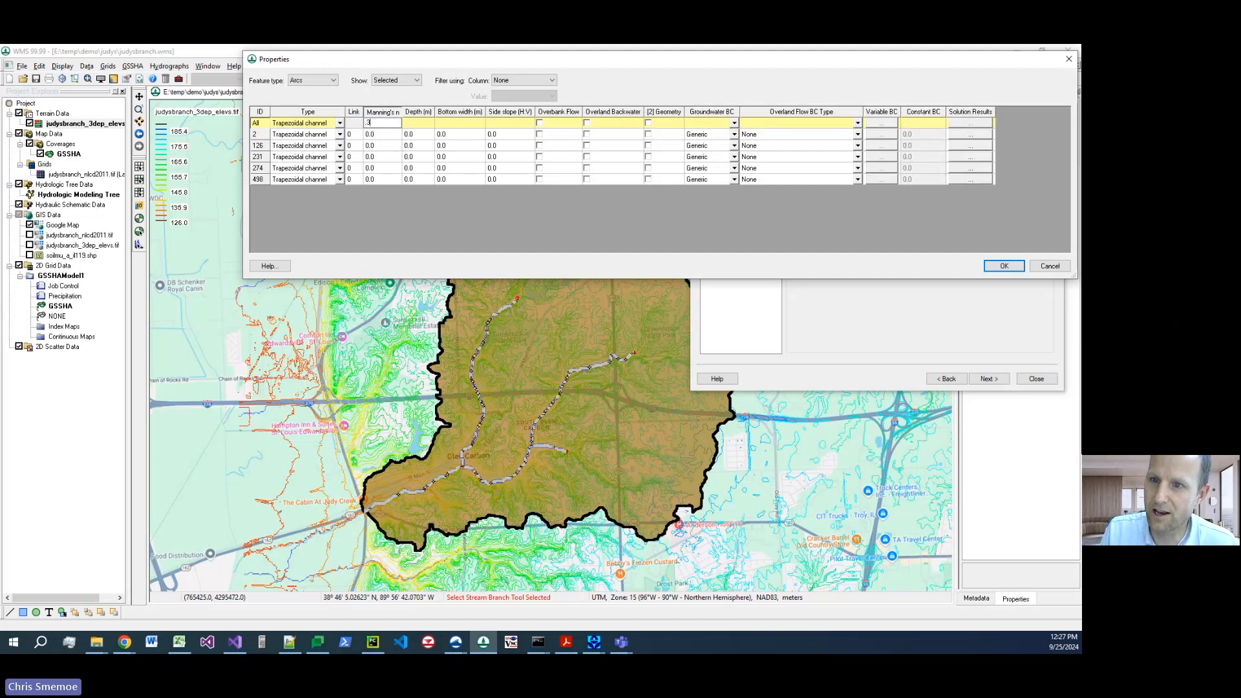
key("Return")
key("Right")
key("Left")
type(".03")
key("Return")
key("Right")
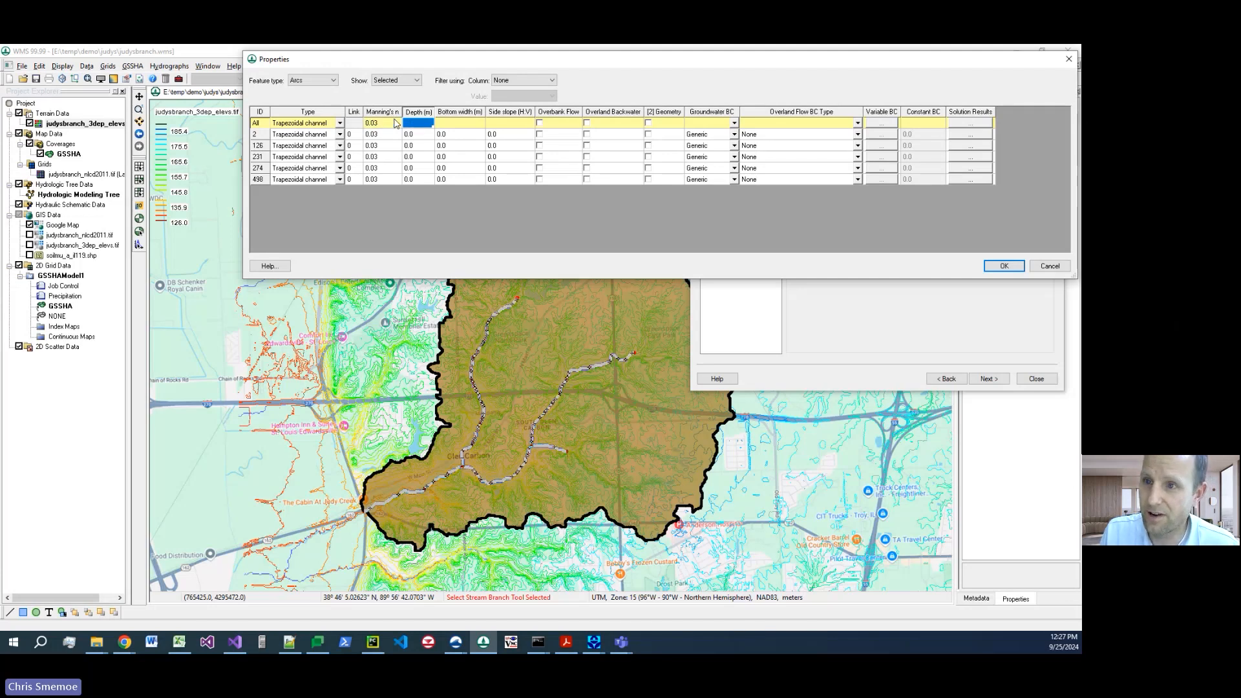
Step: Set all stream arcs to 1 m depth, 3 m bottom width and side slope 1, and number all arcs in the GSSHA coverage
type("1")
key("Return")
key("Right")
type("3")
key("Return")
key("Right")
type("1")
key("Return")
key("Right")
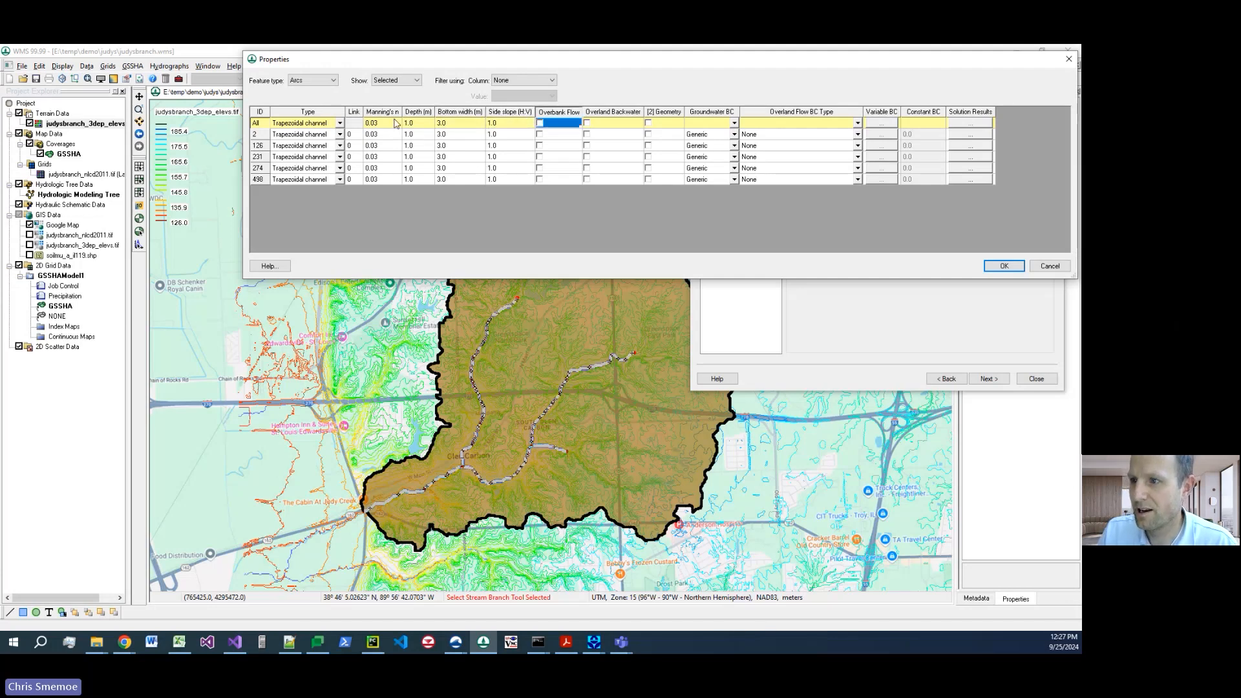
left_click(1005, 266)
left_click(592, 366)
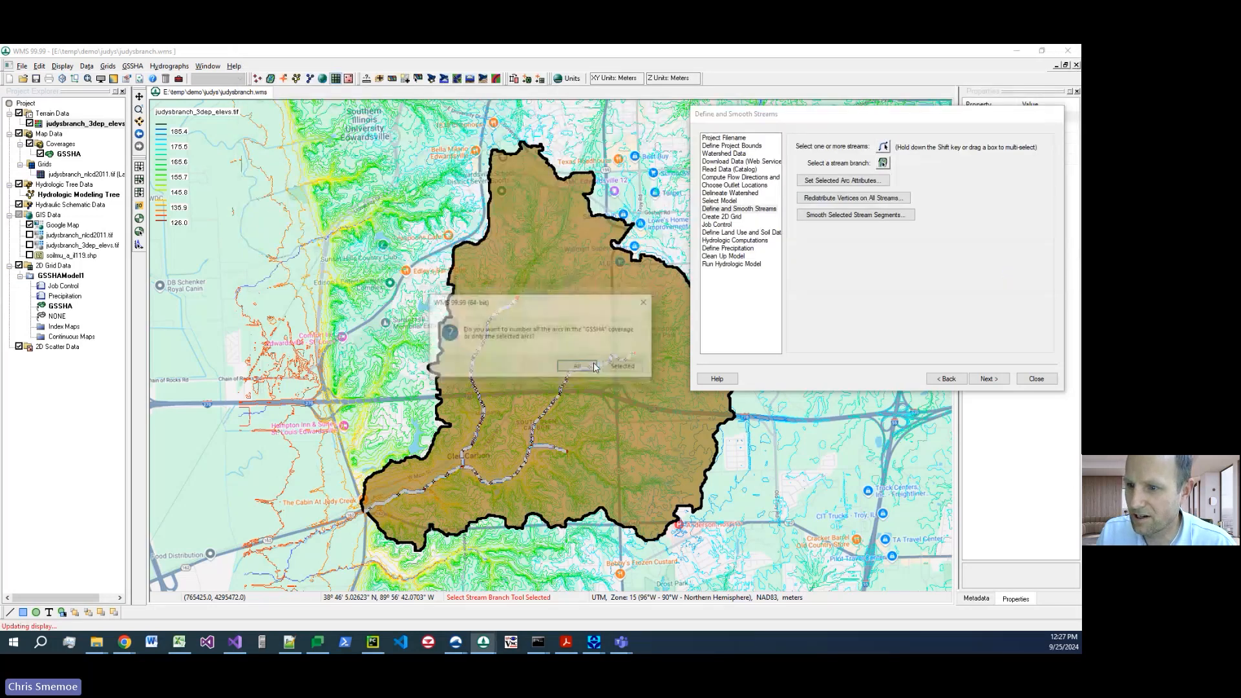
left_click(594, 366)
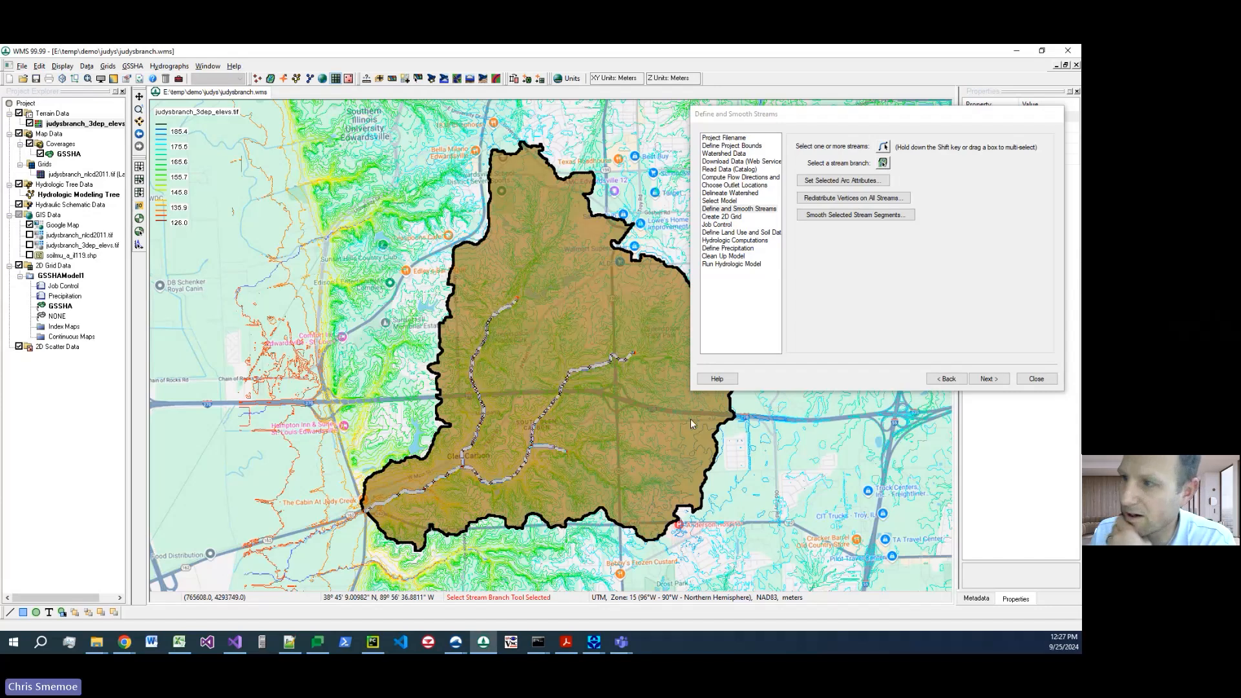
Step: Redistribute the vertices on all streams with a specified average spacing of 30 m, using a cubic spline
left_click(872, 198)
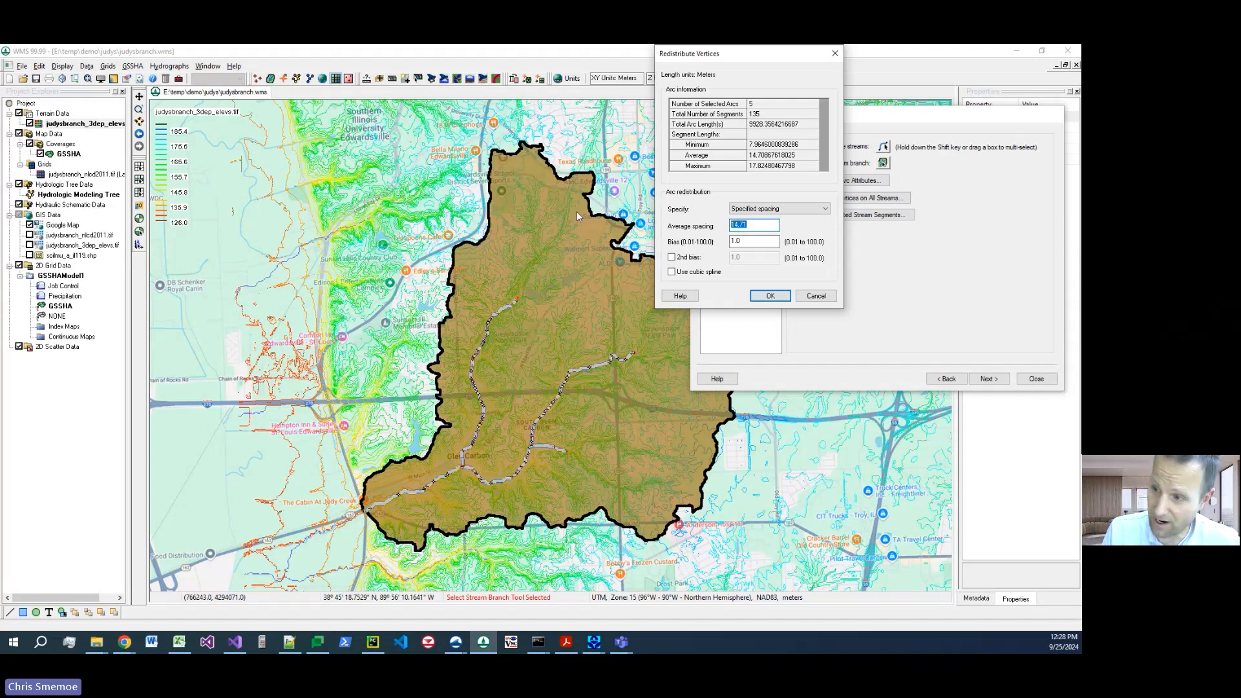
type("30")
left_click(671, 272)
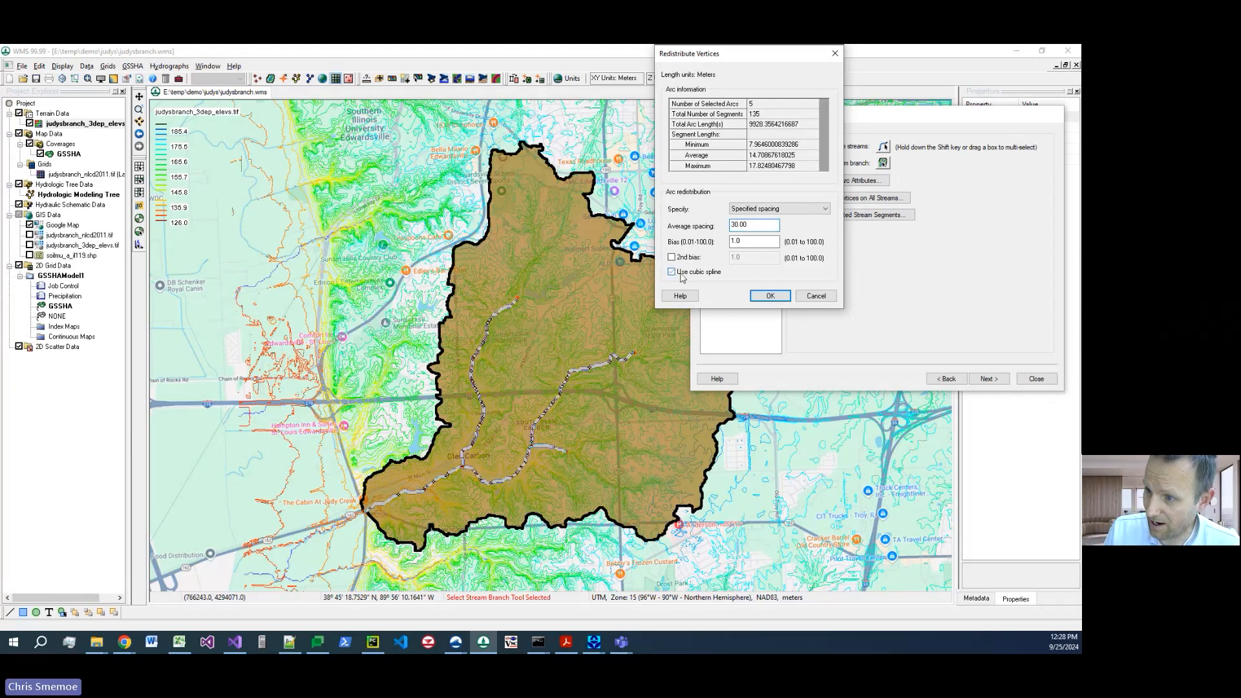
left_click(761, 297)
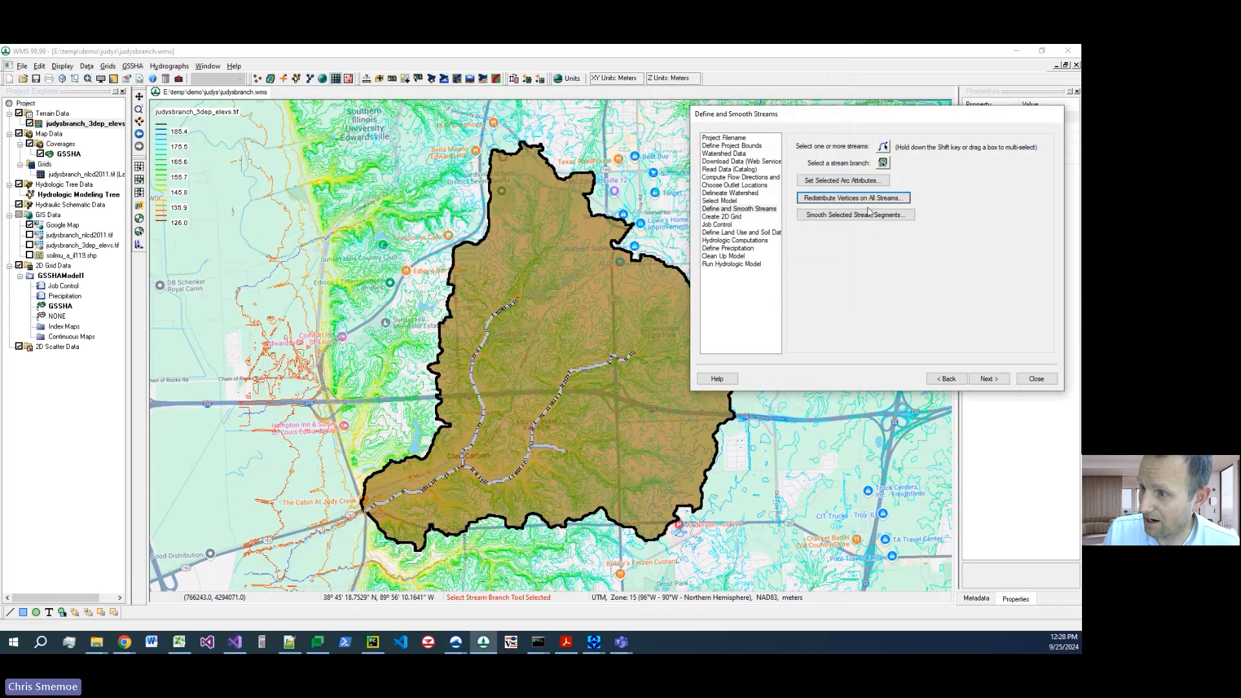
Step: Smooth the western stream from its headwater to the outlet by interpolating elevations between profile points at the start, about 3000 m, and the end
left_click(883, 147)
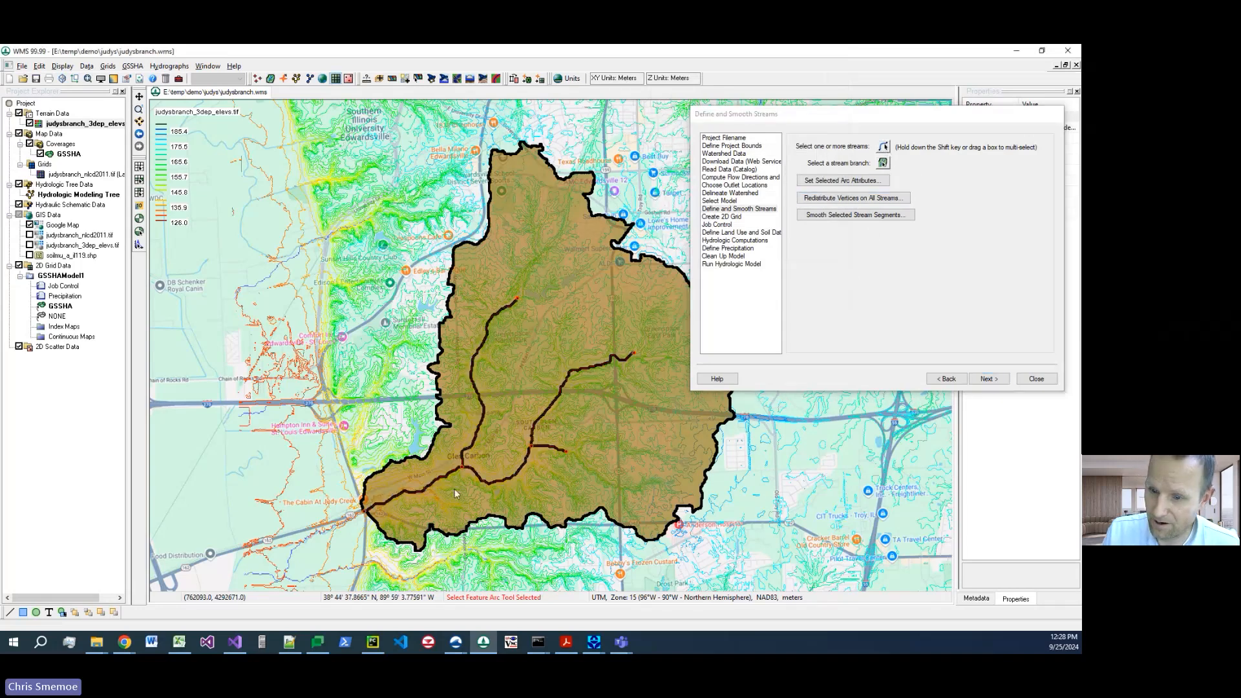
left_click(464, 457)
left_click(463, 455, "shift")
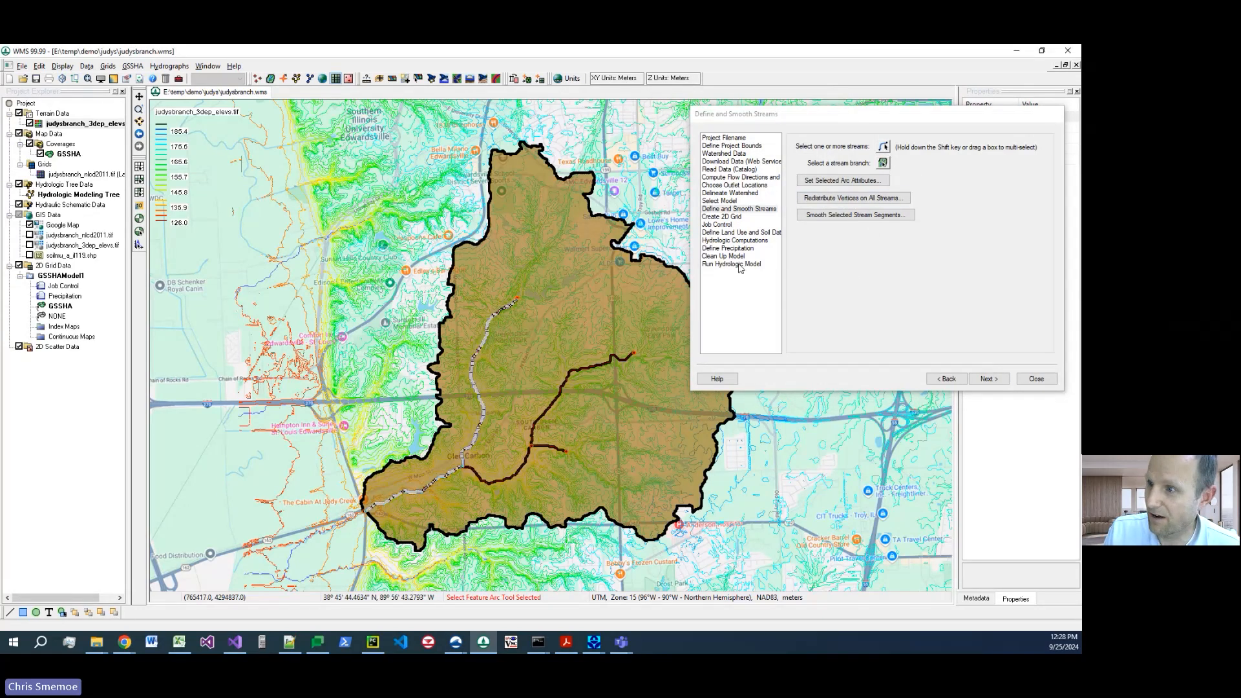
left_click(871, 219)
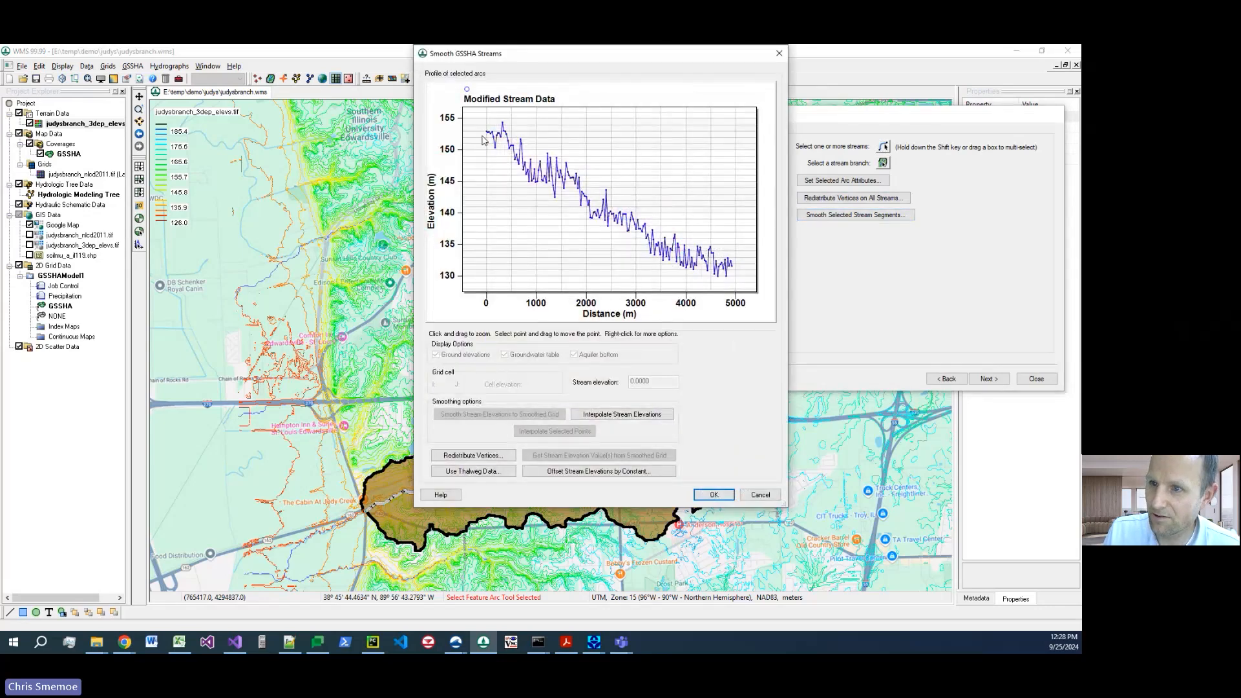
left_click(487, 131)
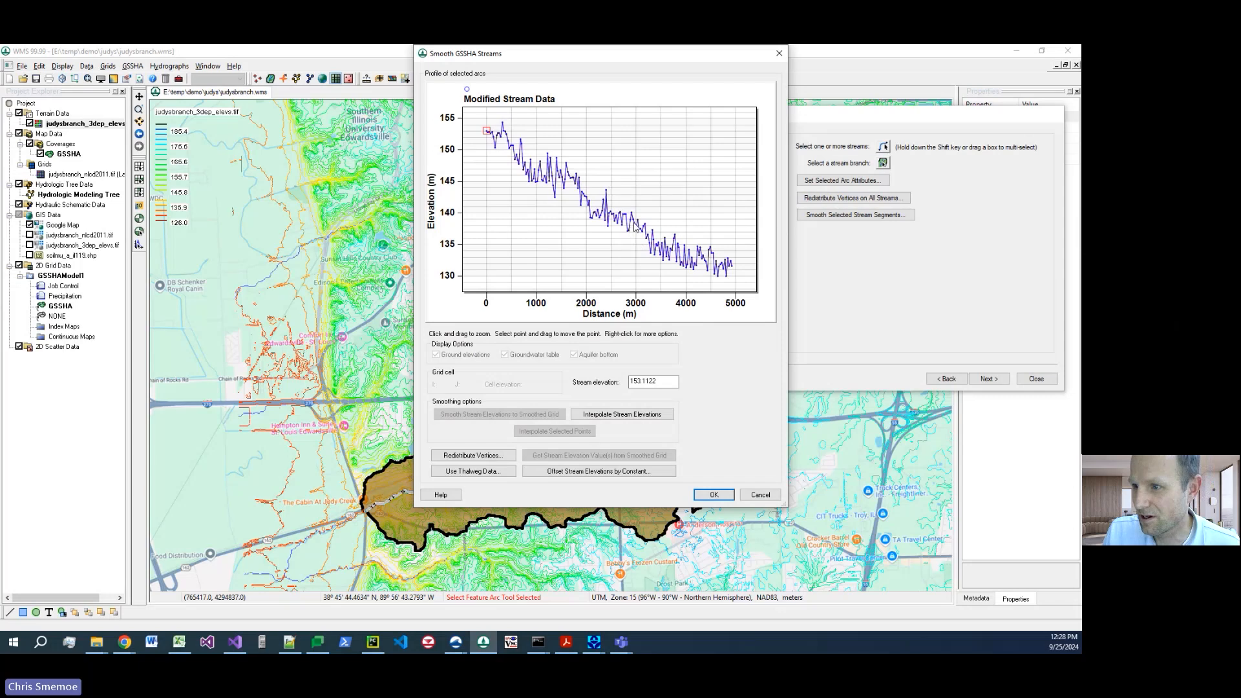
left_click(635, 225, "shift")
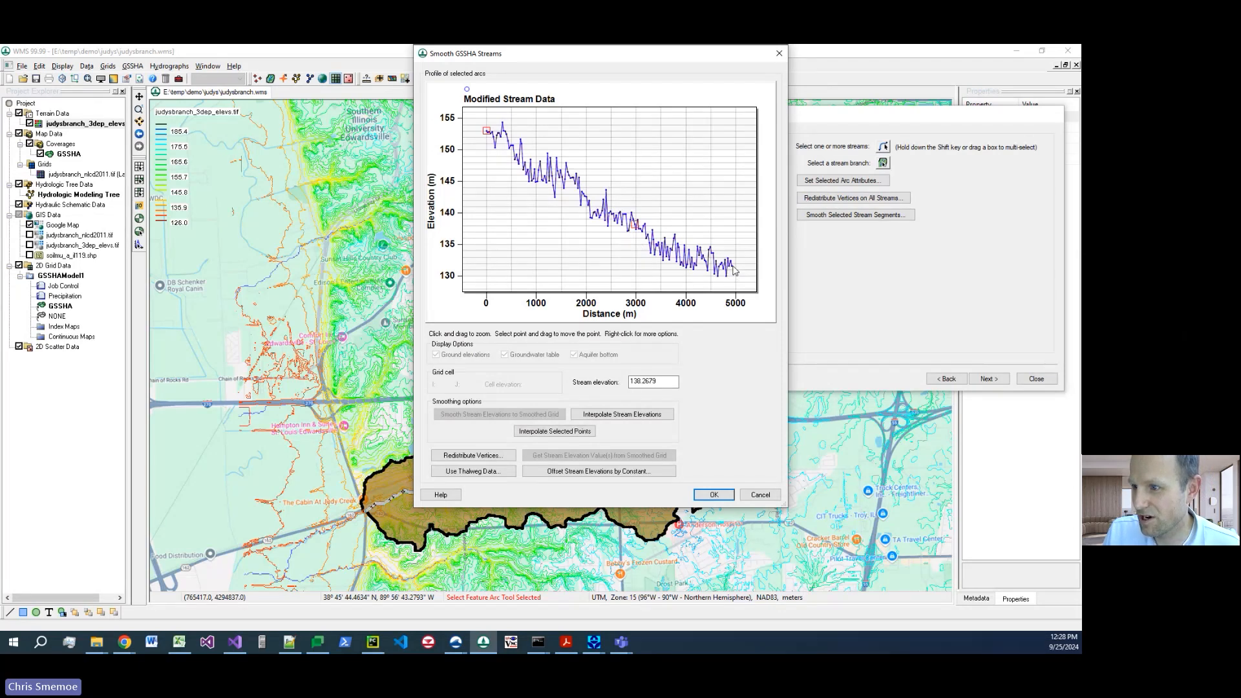
left_click(733, 270, "shift")
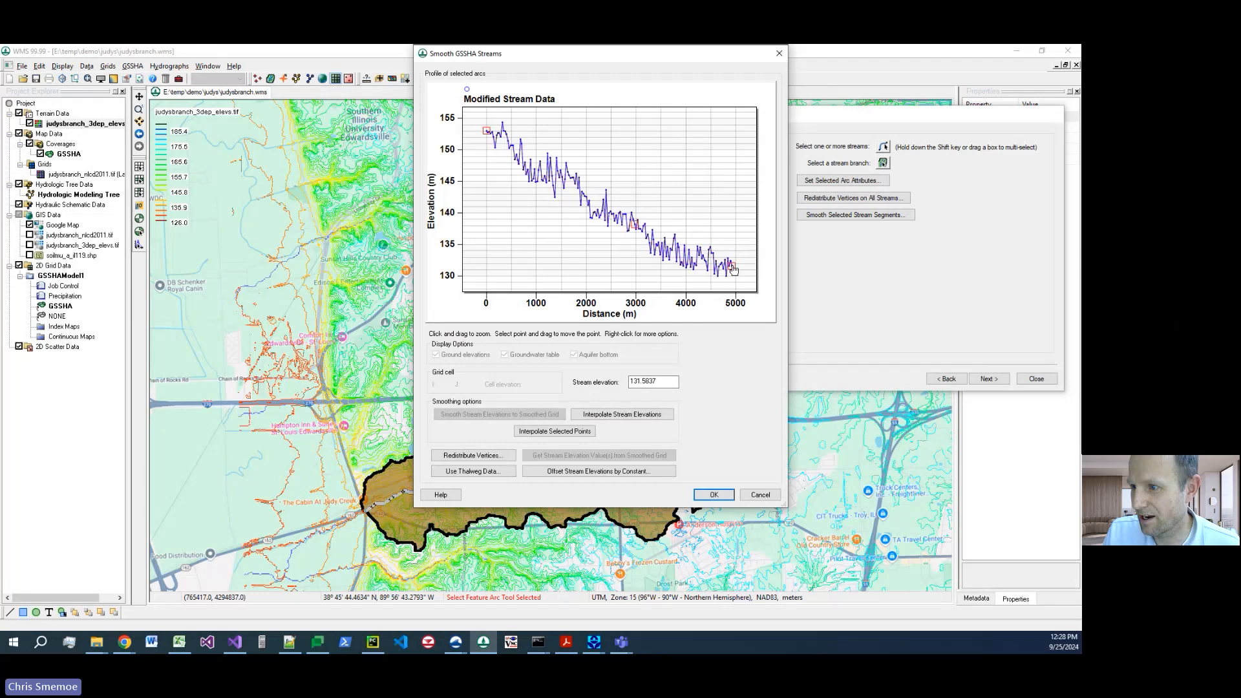
left_click(577, 432)
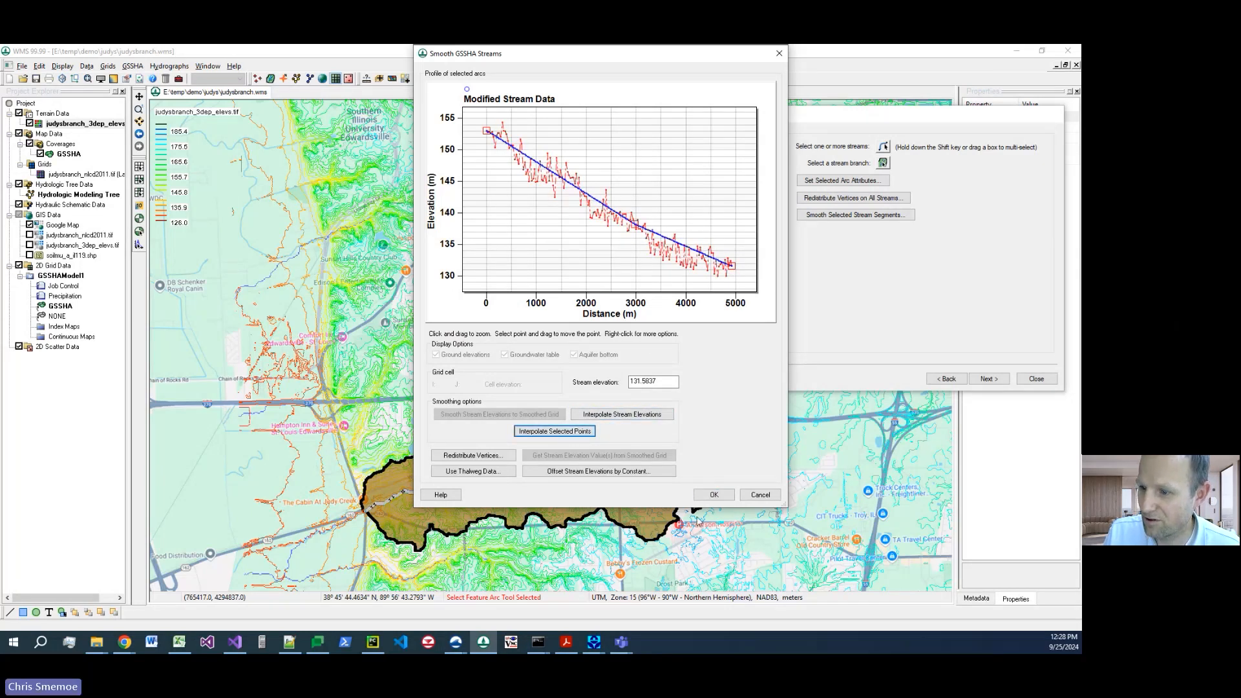
left_click(714, 495)
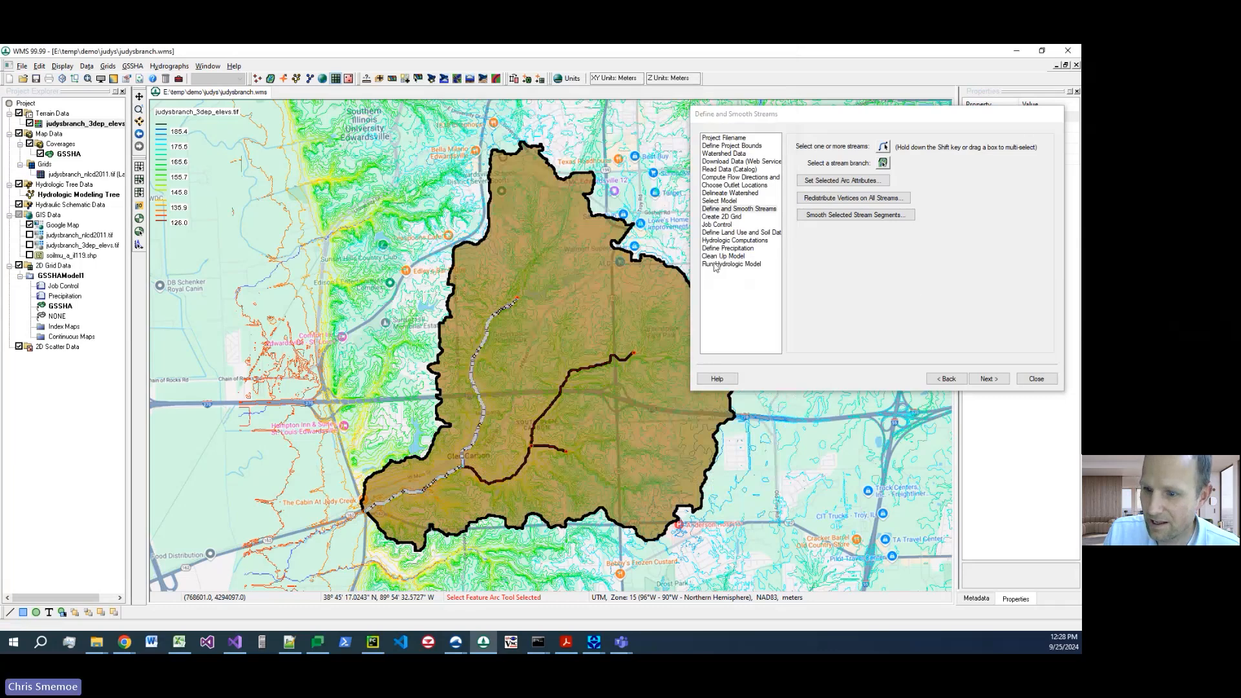
Step: Smooth the eastern stream down to the outlet by interpolating elevations between profile points at the start, about 2300 m and about 4100 m
left_click(466, 450, "shift")
left_click(474, 469, "shift")
left_click(536, 427, "shift")
left_click(861, 216)
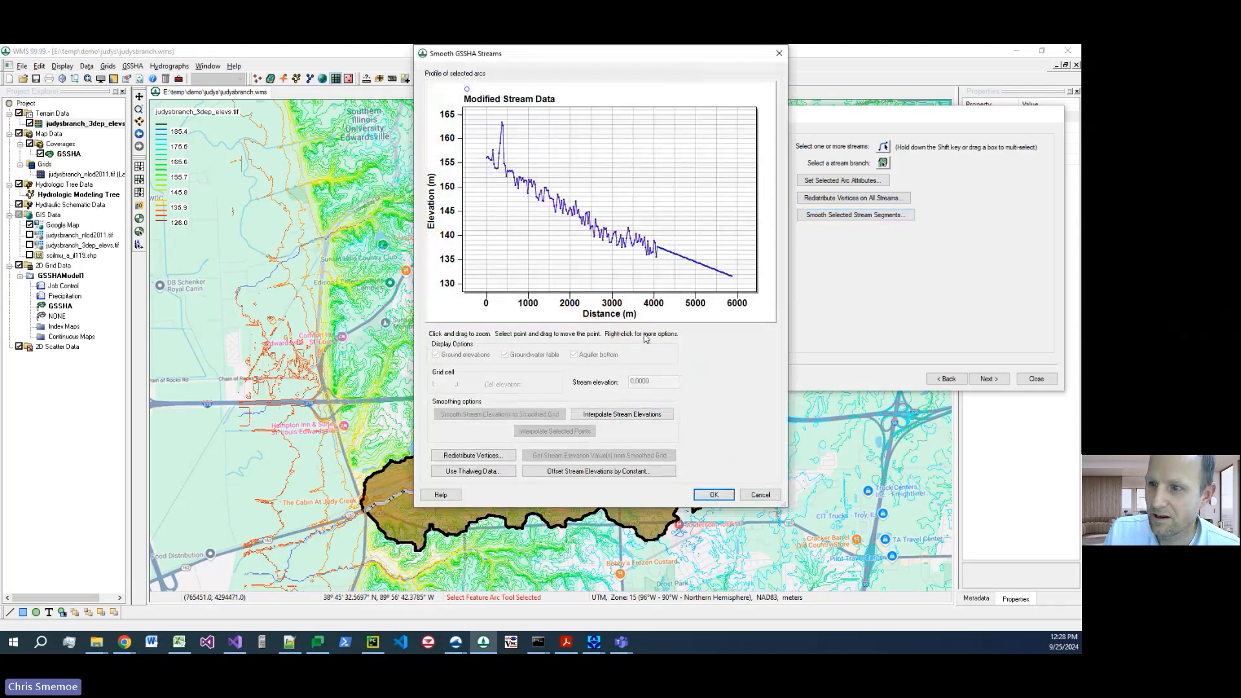
left_click_drag(479, 134, 674, 269)
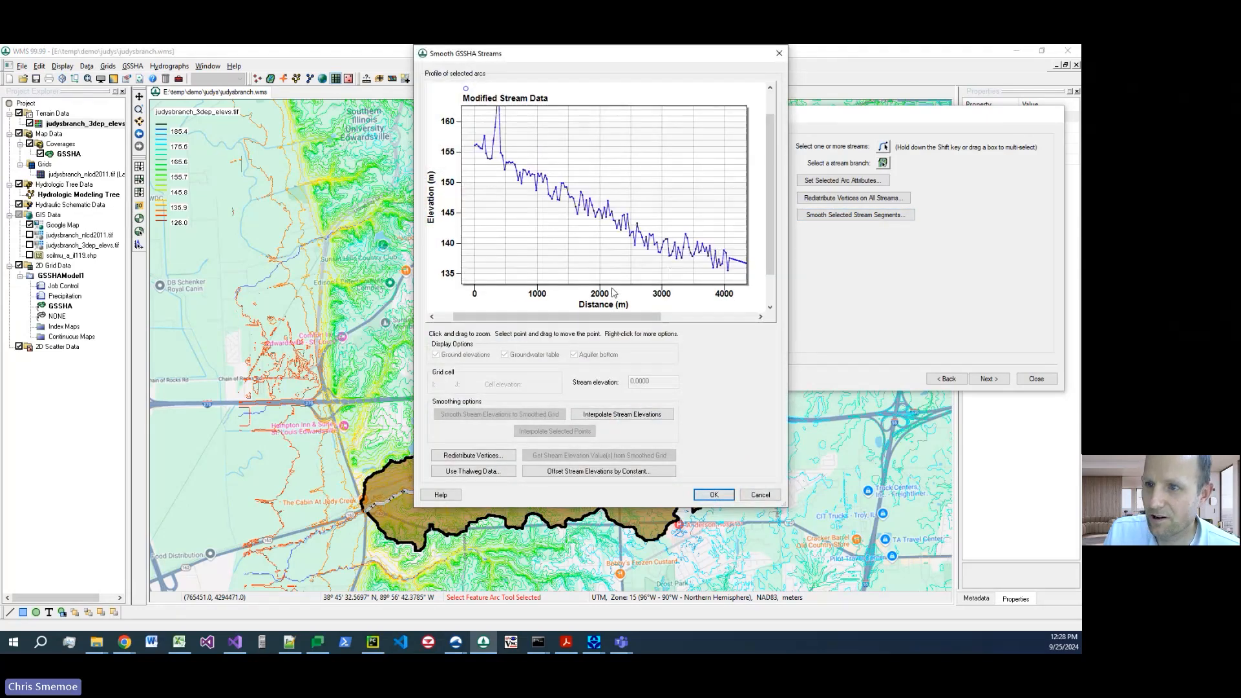
left_click(475, 148)
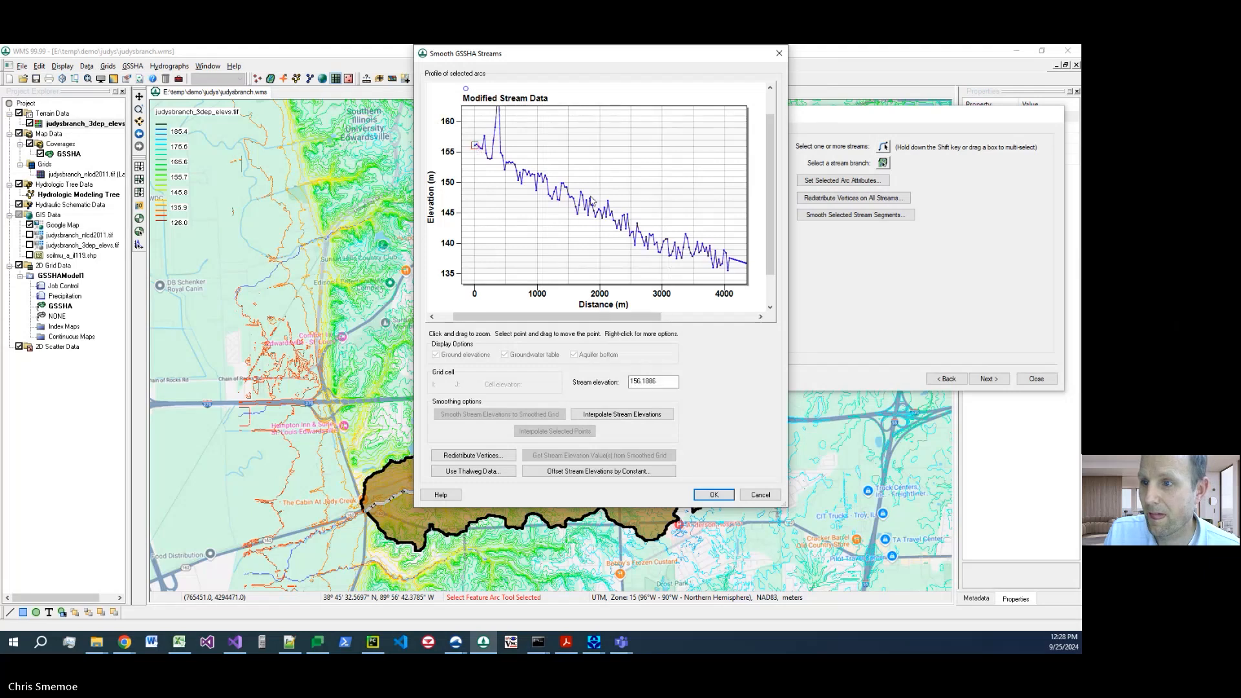
left_click(619, 221, "shift")
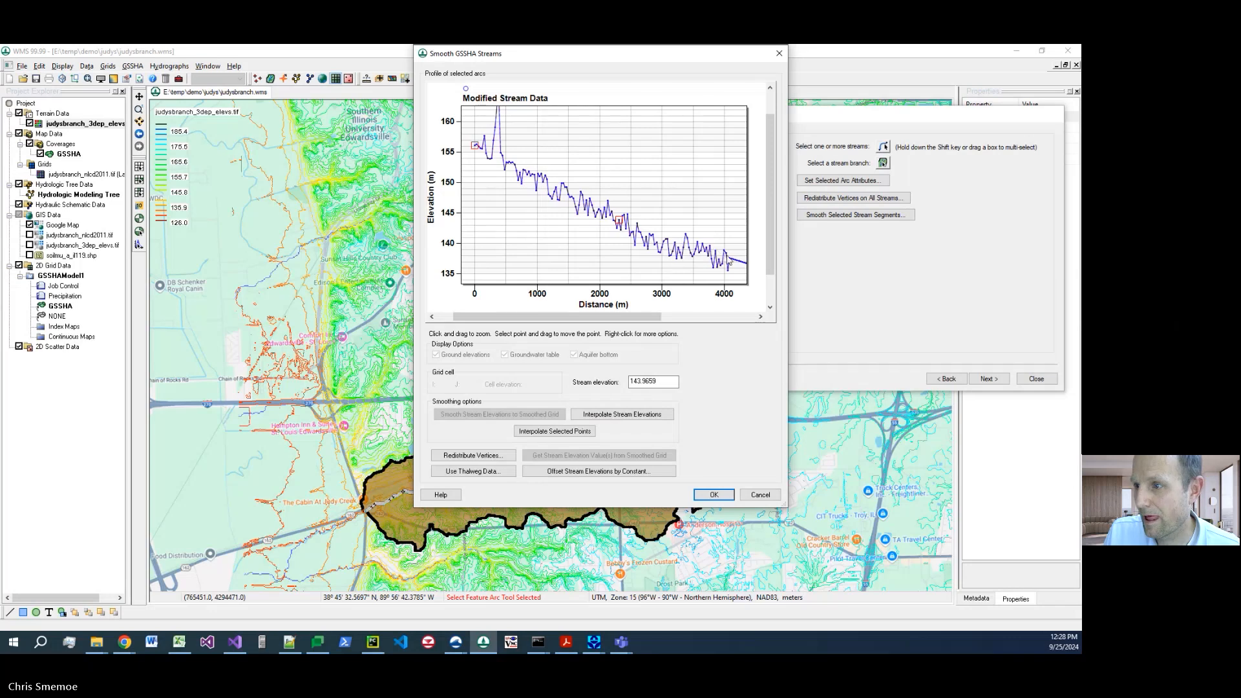
left_click(730, 258, "shift")
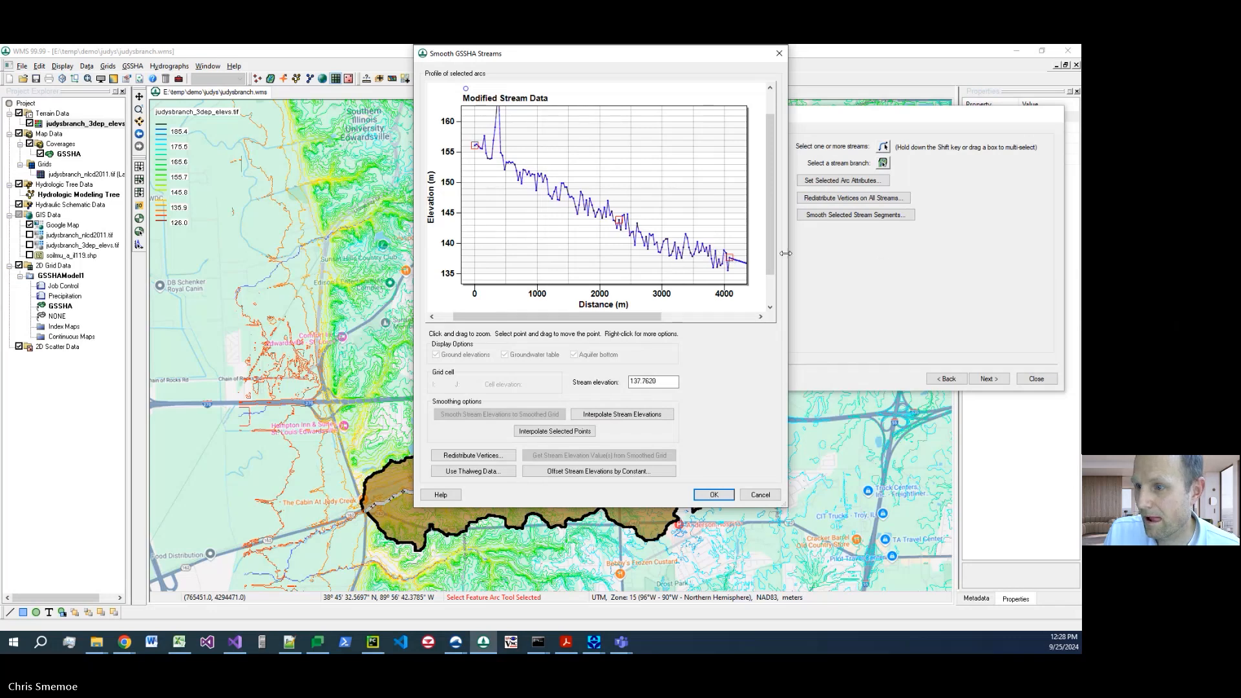
left_click(569, 431)
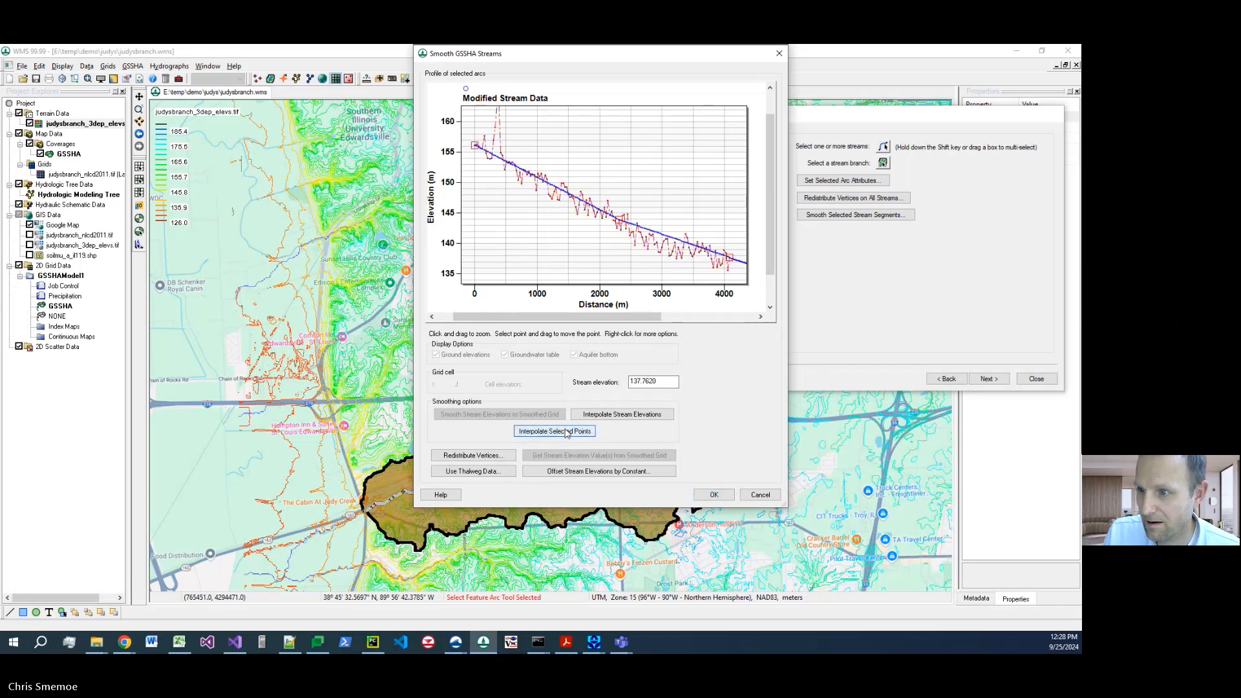
left_click(715, 495)
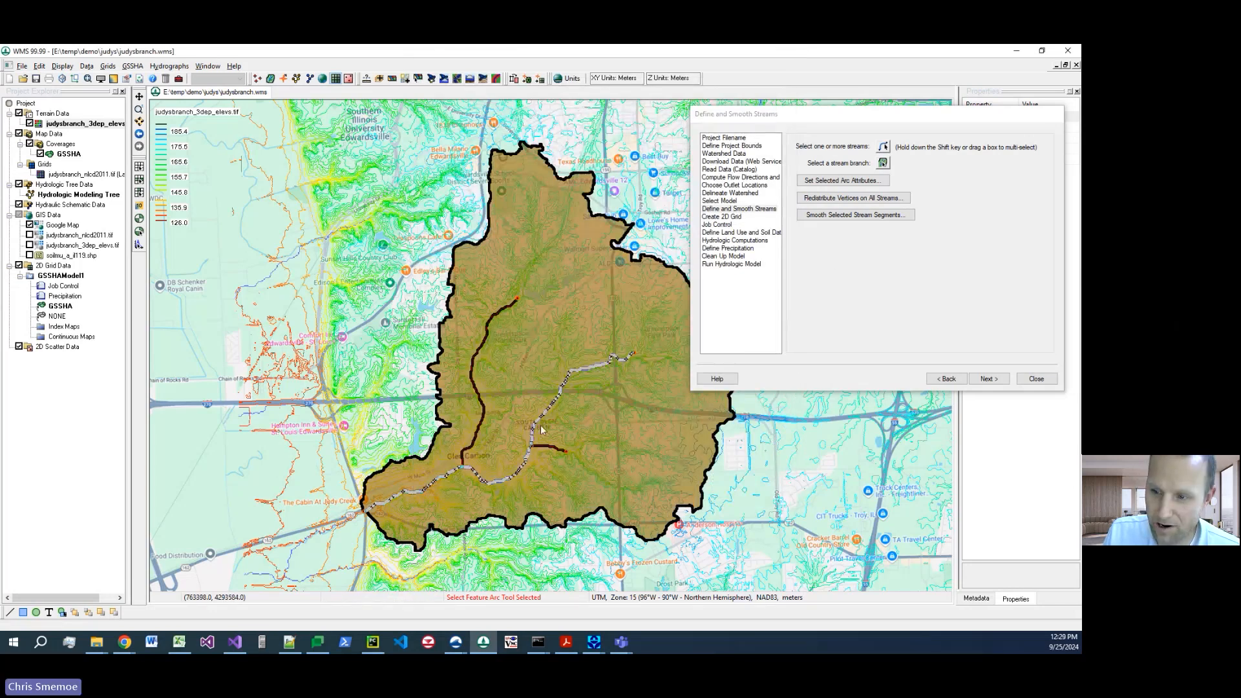
Step: Smooth the short eastern tributary by interpolating elevations between its profile start and the point at about 560 m
left_click(545, 446)
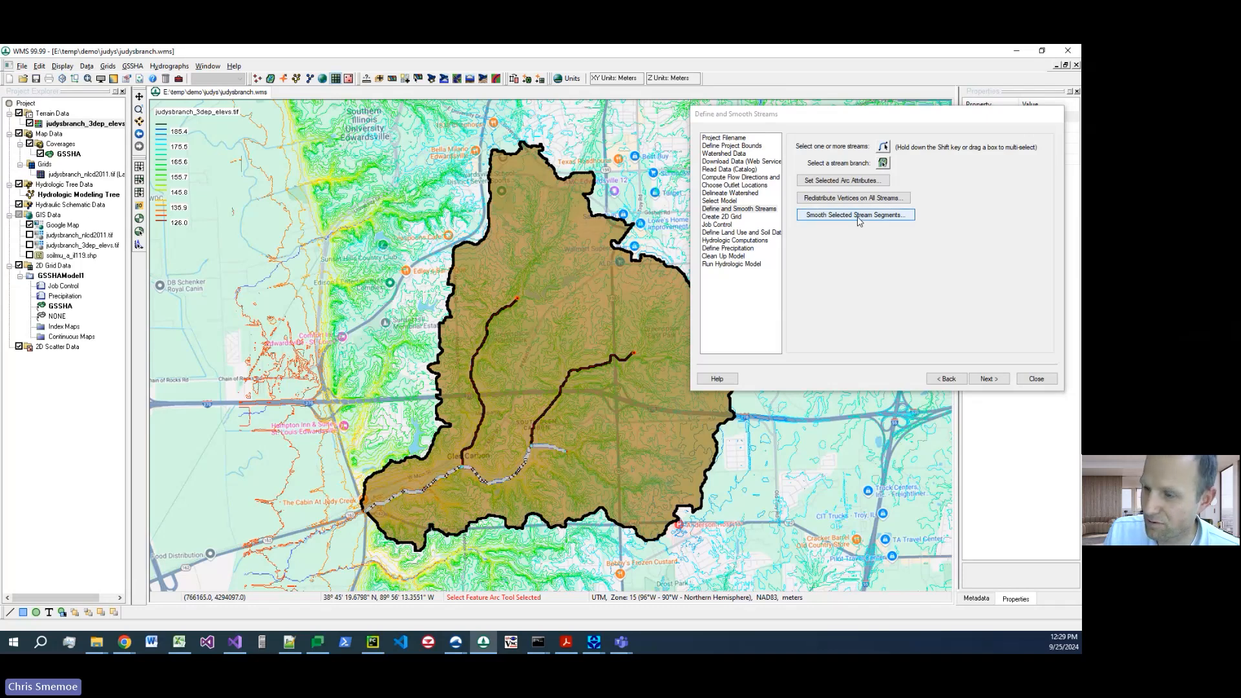
left_click(858, 215)
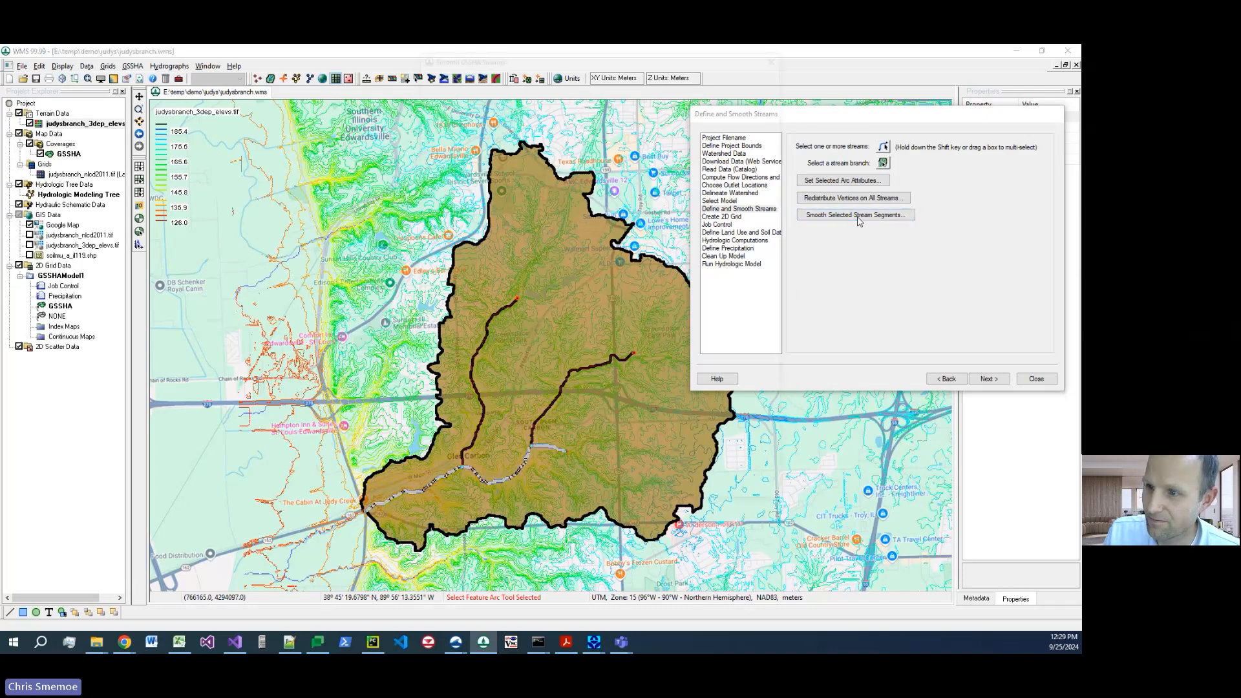
left_click_drag(470, 113, 543, 207)
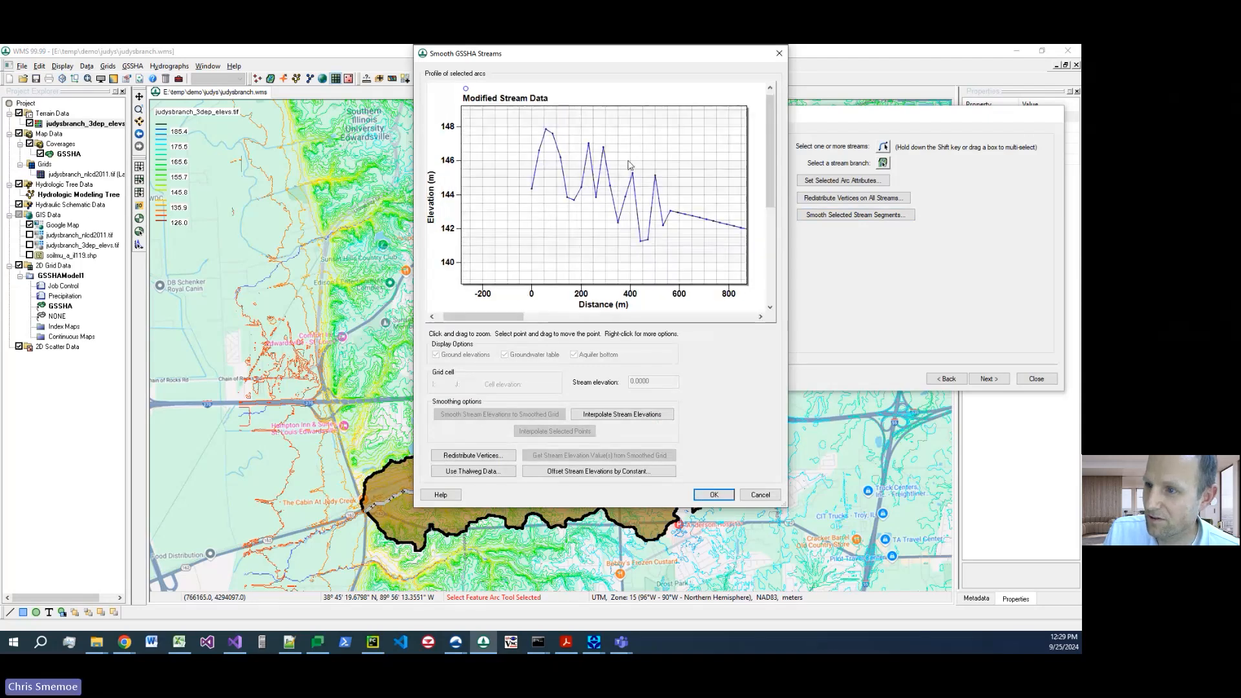
left_click(672, 214)
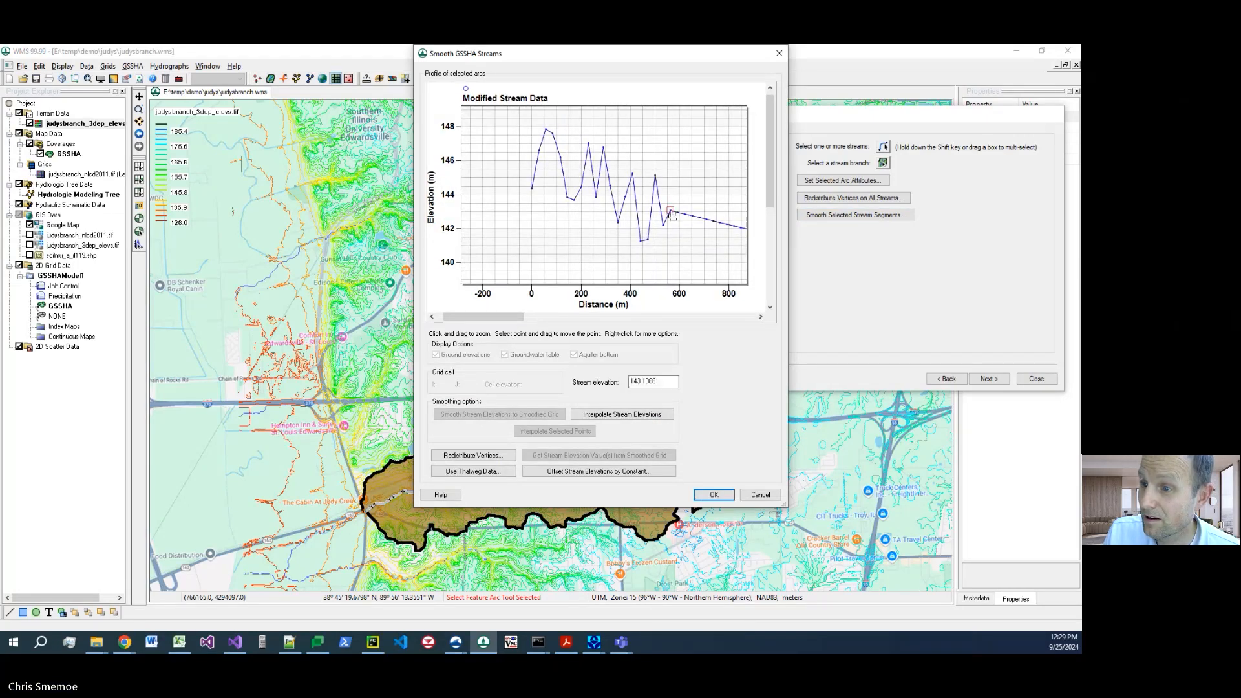
left_click(532, 191, "shift")
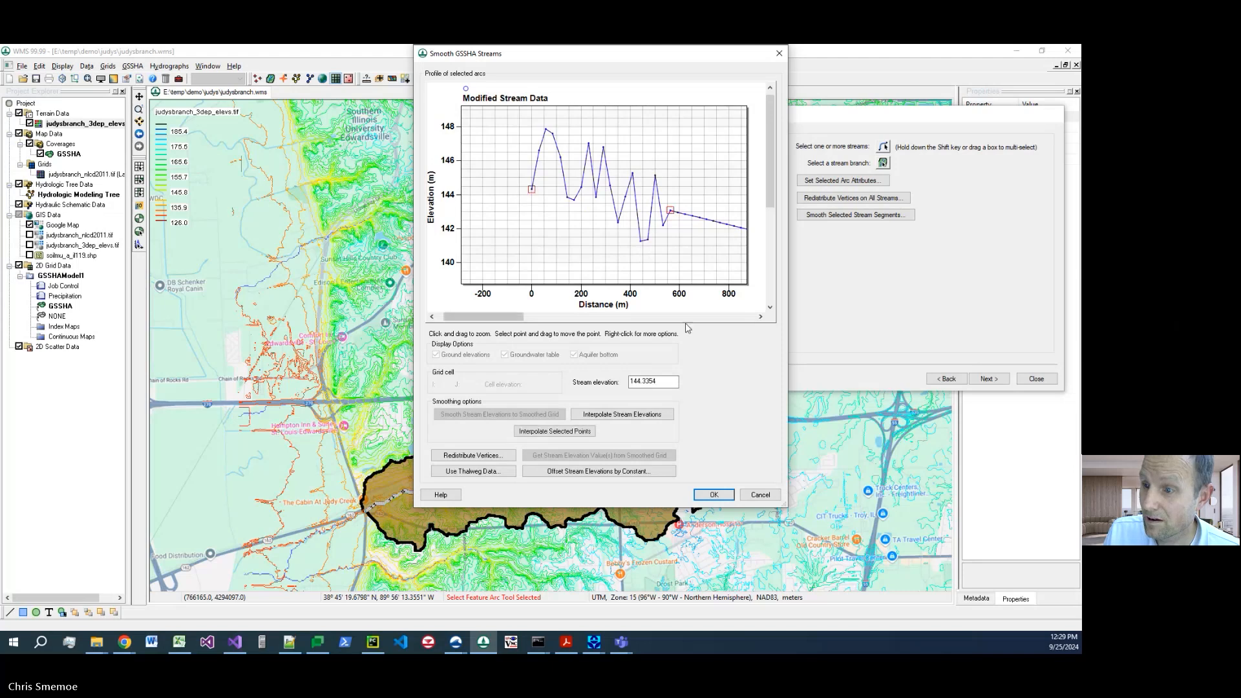
left_click(555, 431)
left_click(715, 494)
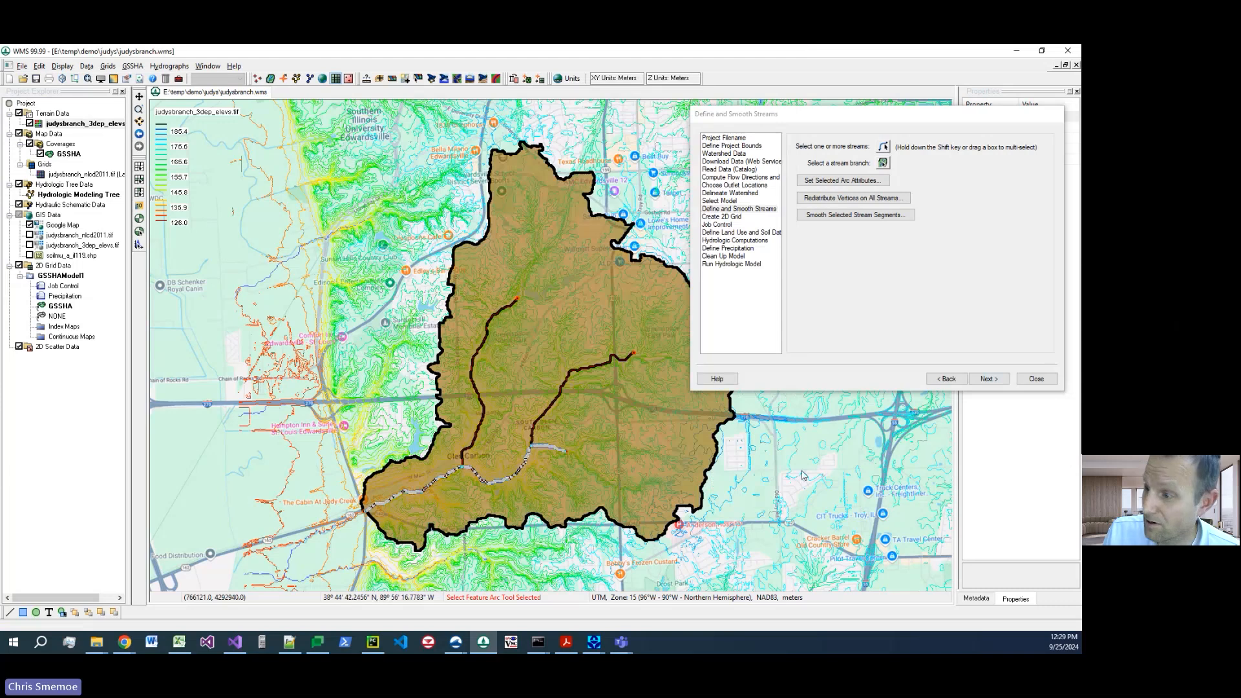
Step: Create the 2D grid with a cell size of 90 m in both X and Y
left_click(995, 380)
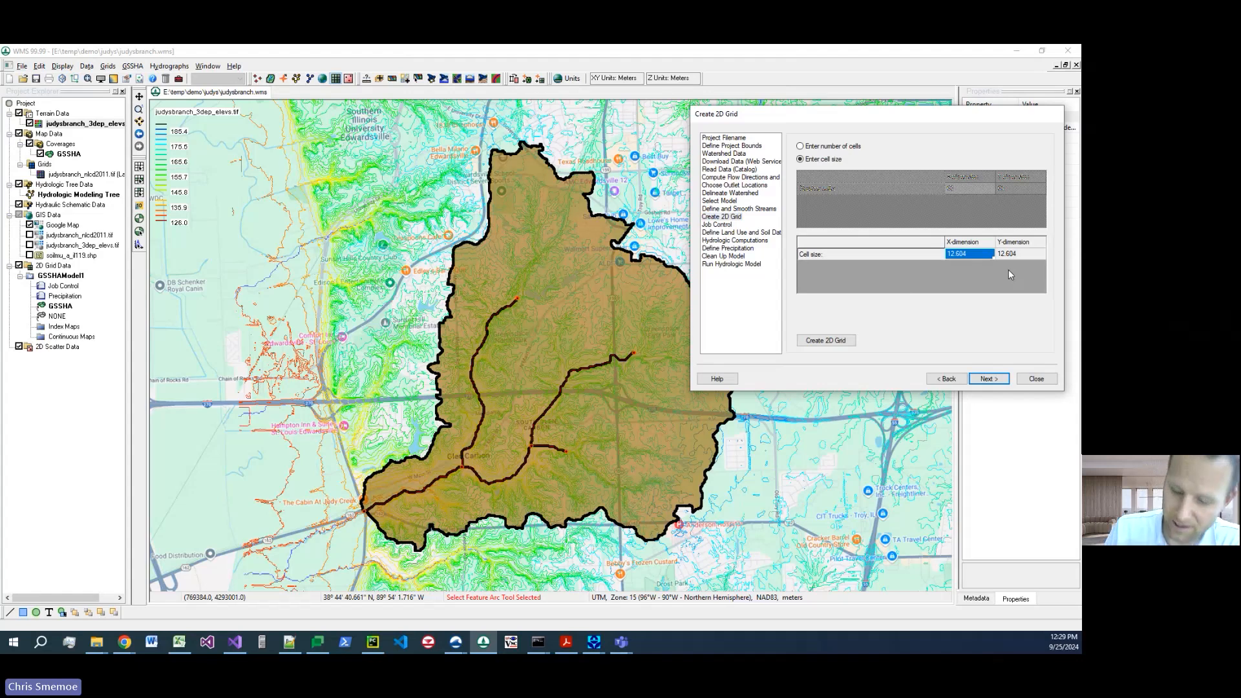
type("90")
left_click(1031, 254)
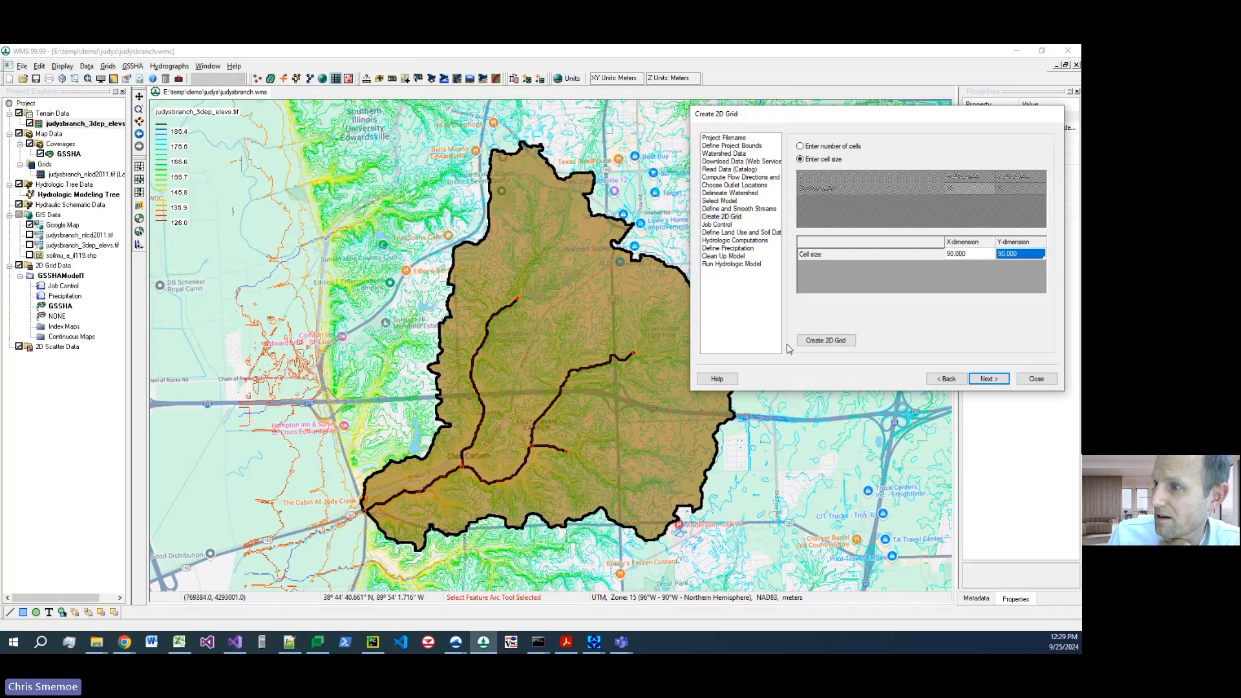
left_click(832, 341)
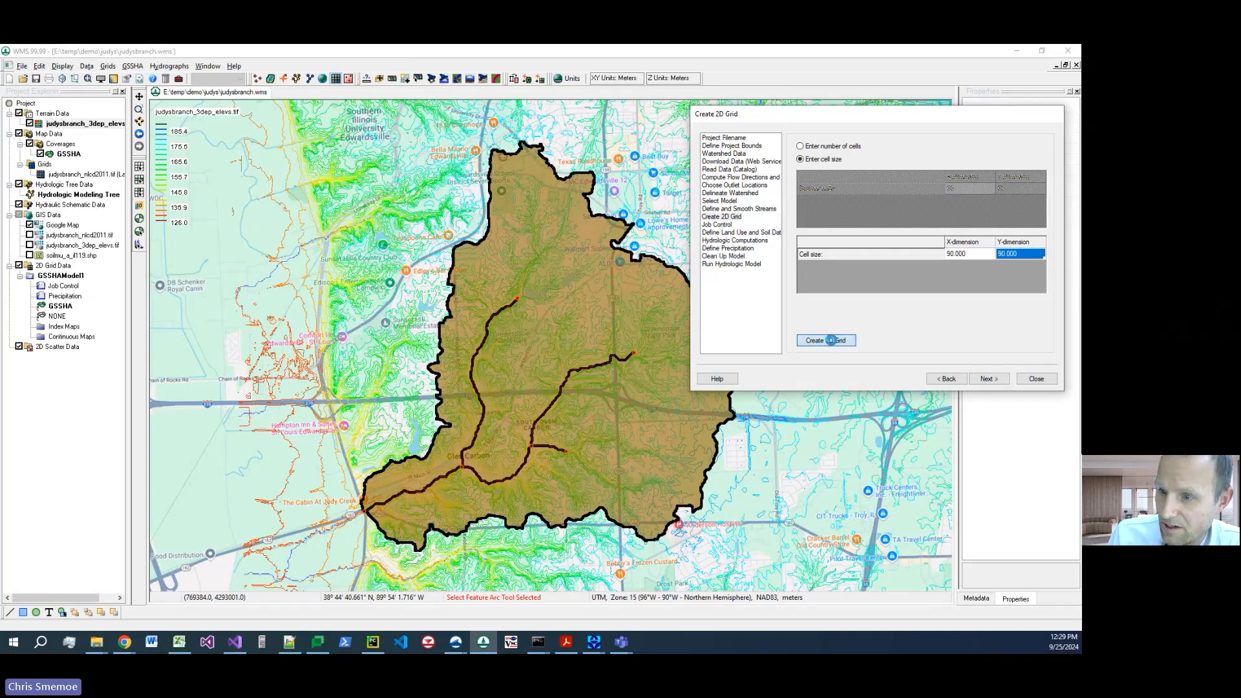
left_click(894, 275)
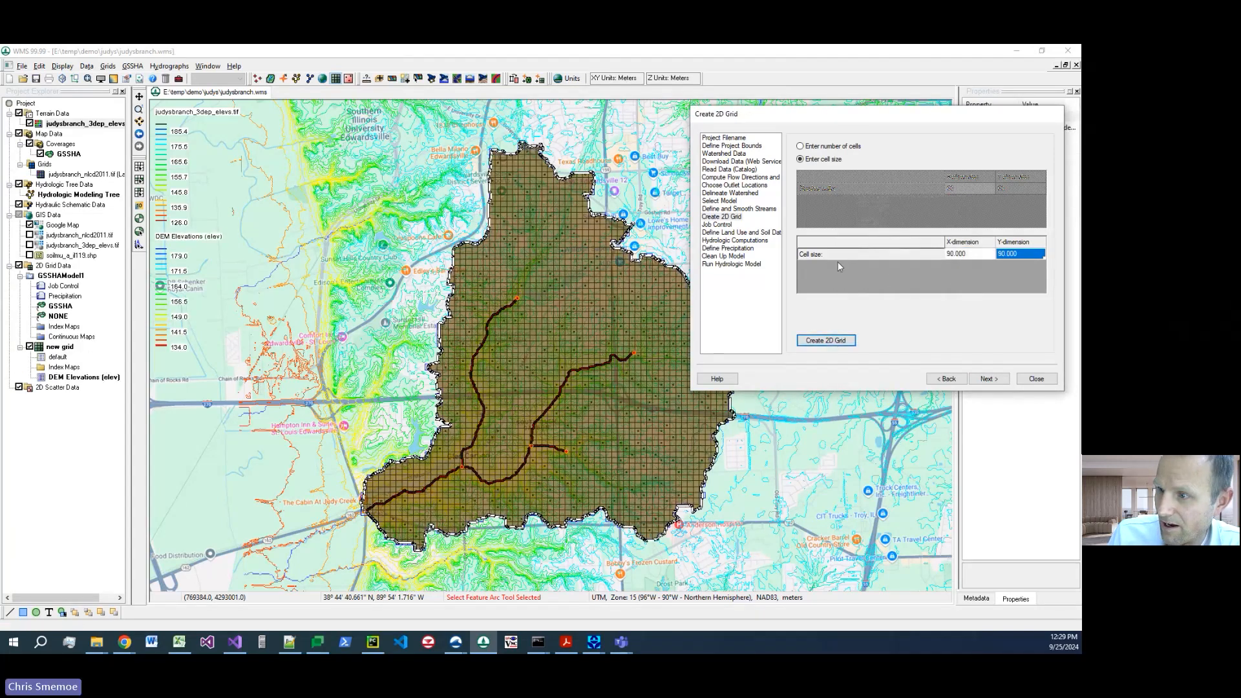
Step: Set the job control start time to 12:00:00 PM and the end to 9/12/2024 at 12:00:00 PM, and apply the data
left_click(989, 379)
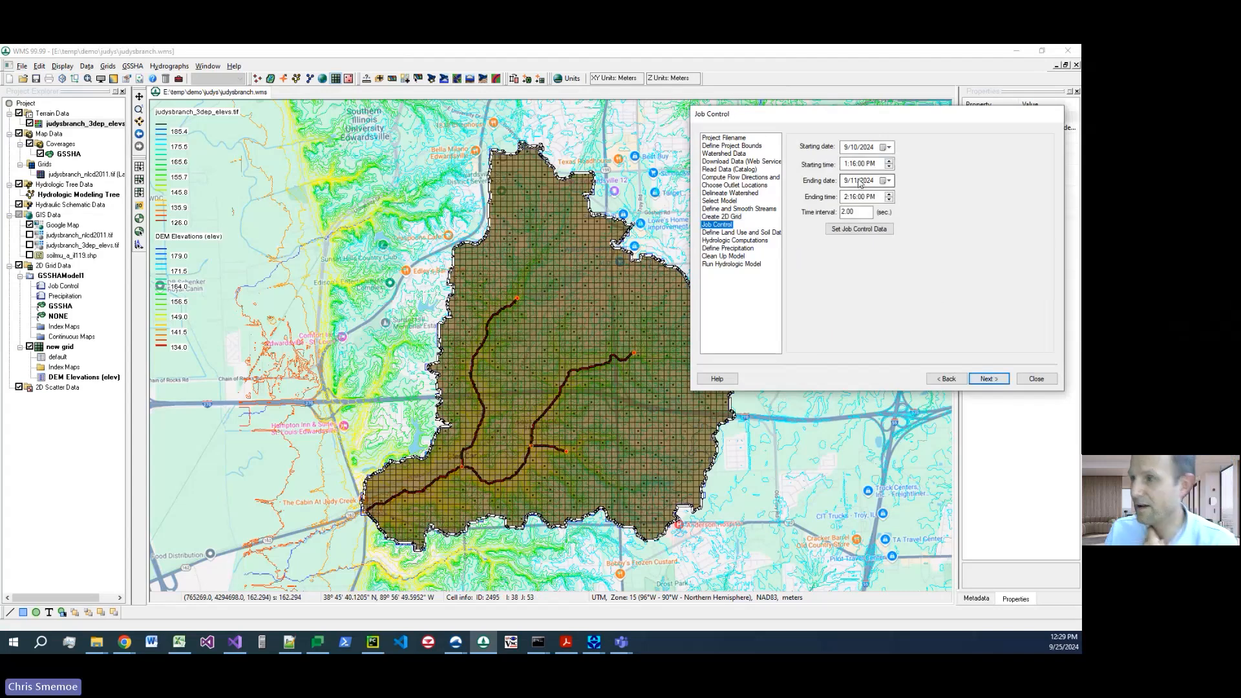
left_click(847, 163)
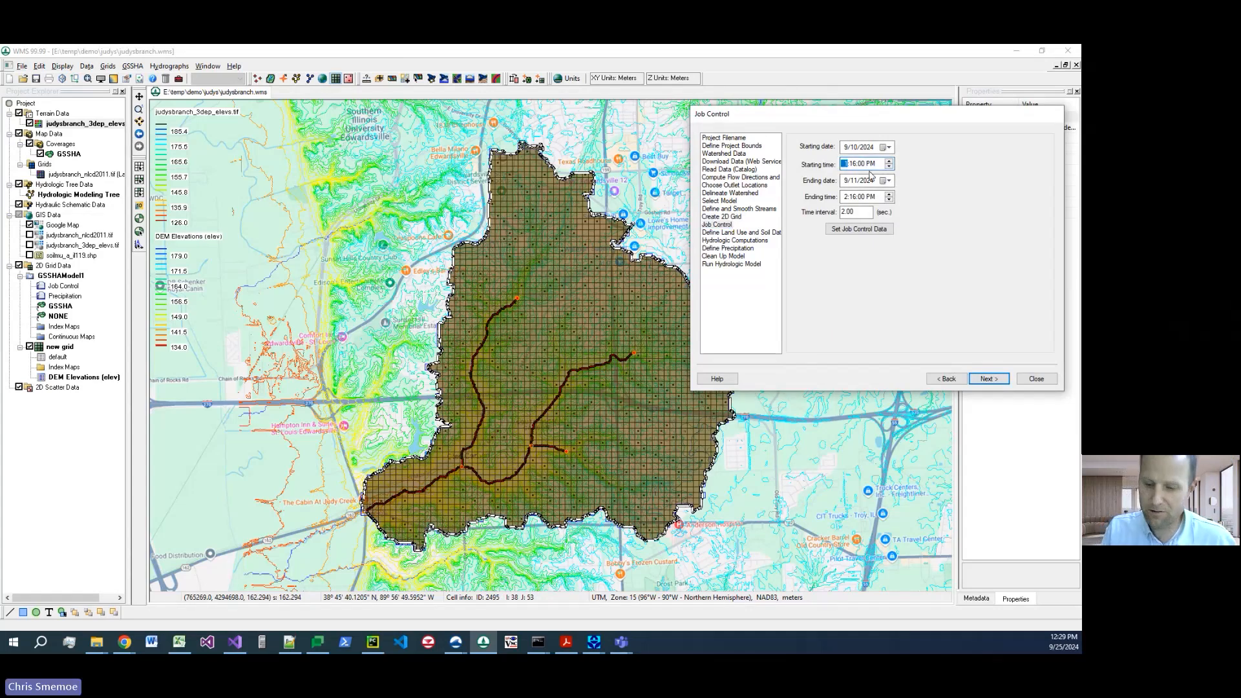
type("12")
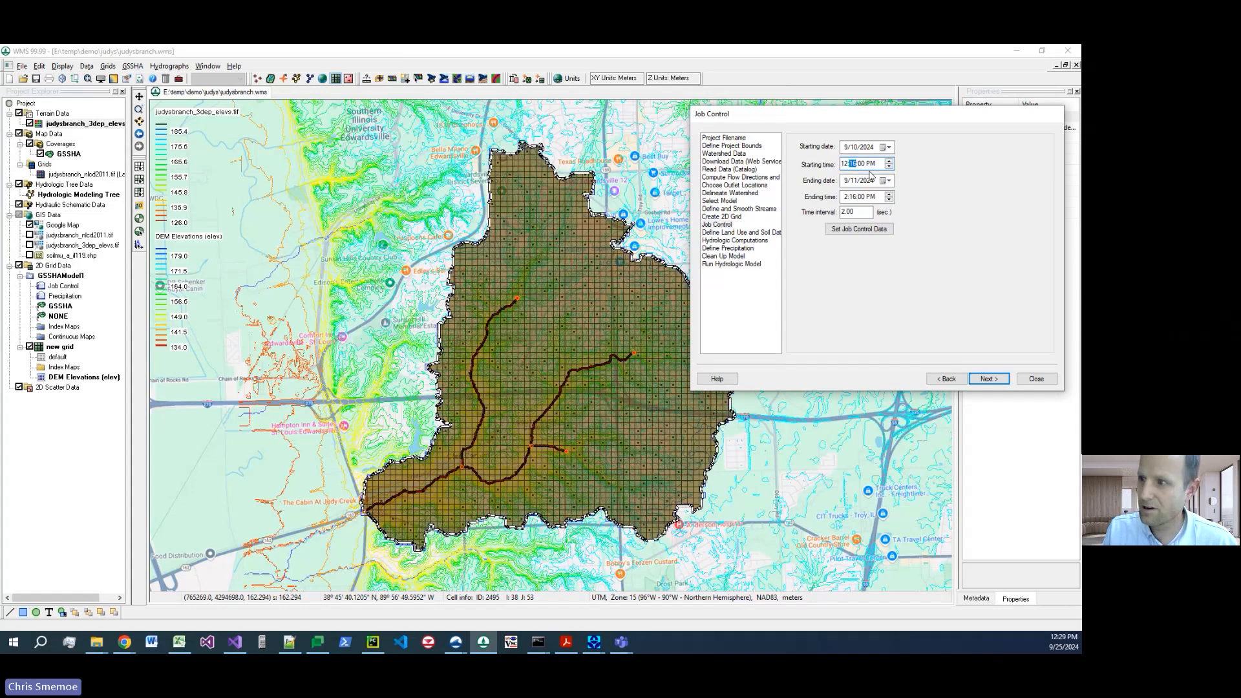
left_click(847, 197)
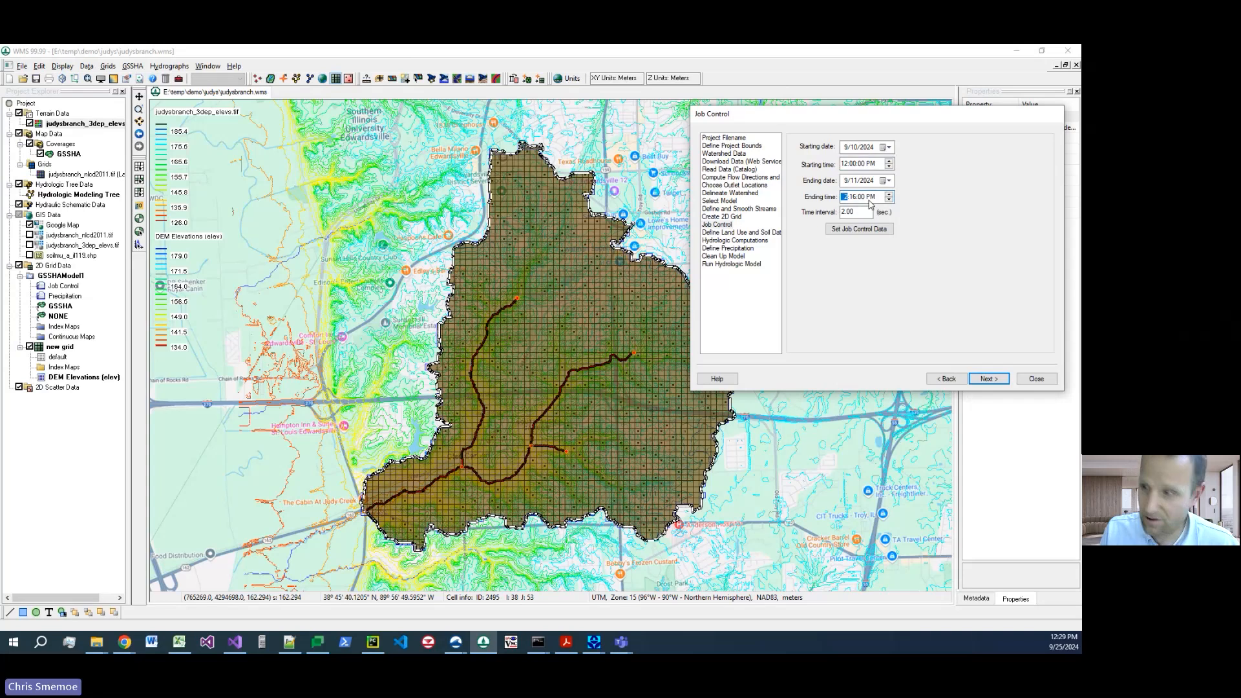
key("Right")
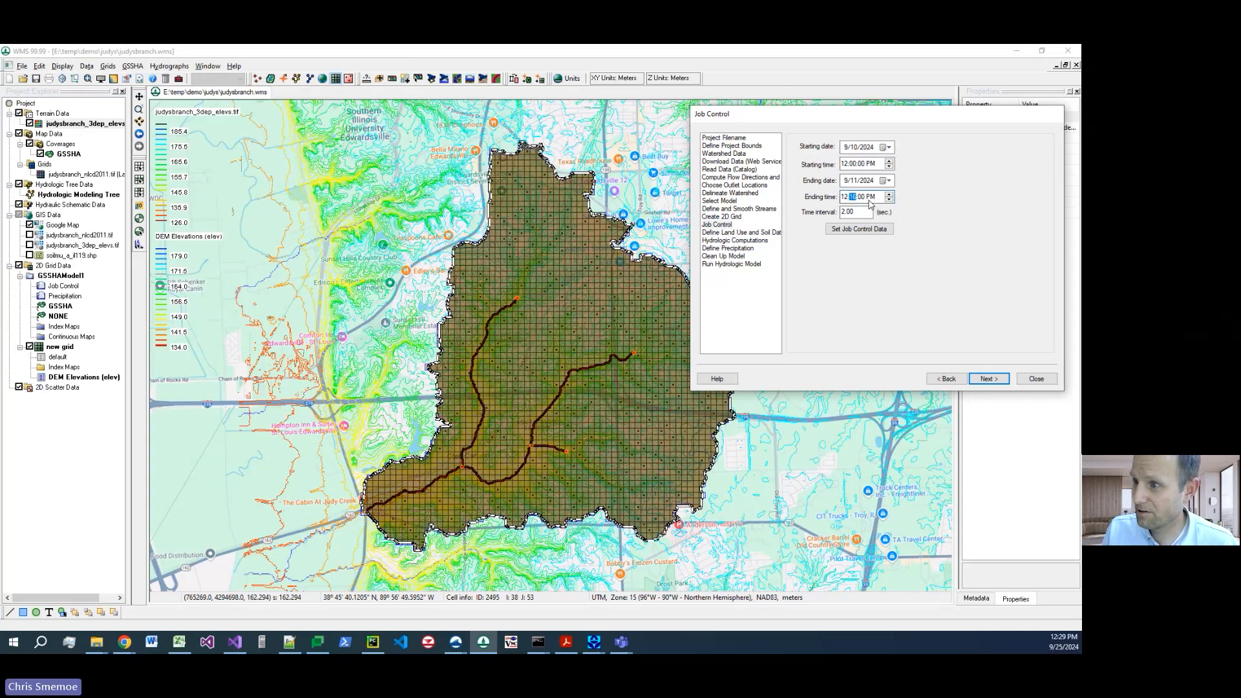
key("Left")
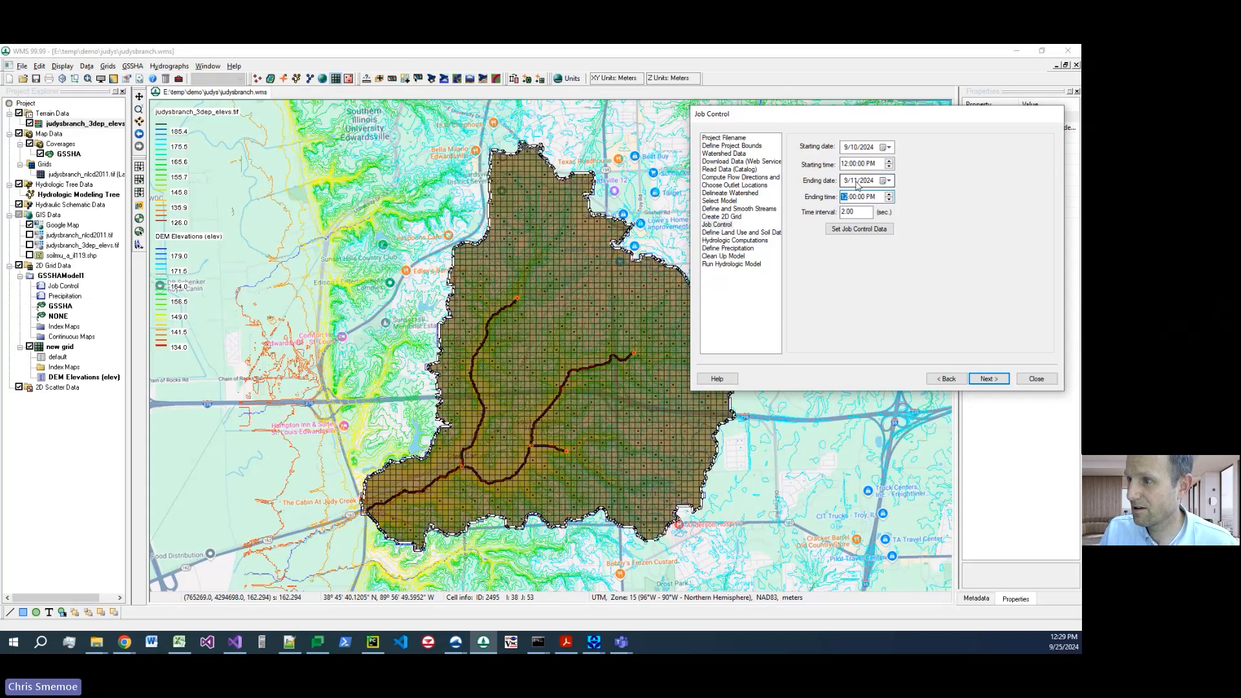
left_click(856, 182)
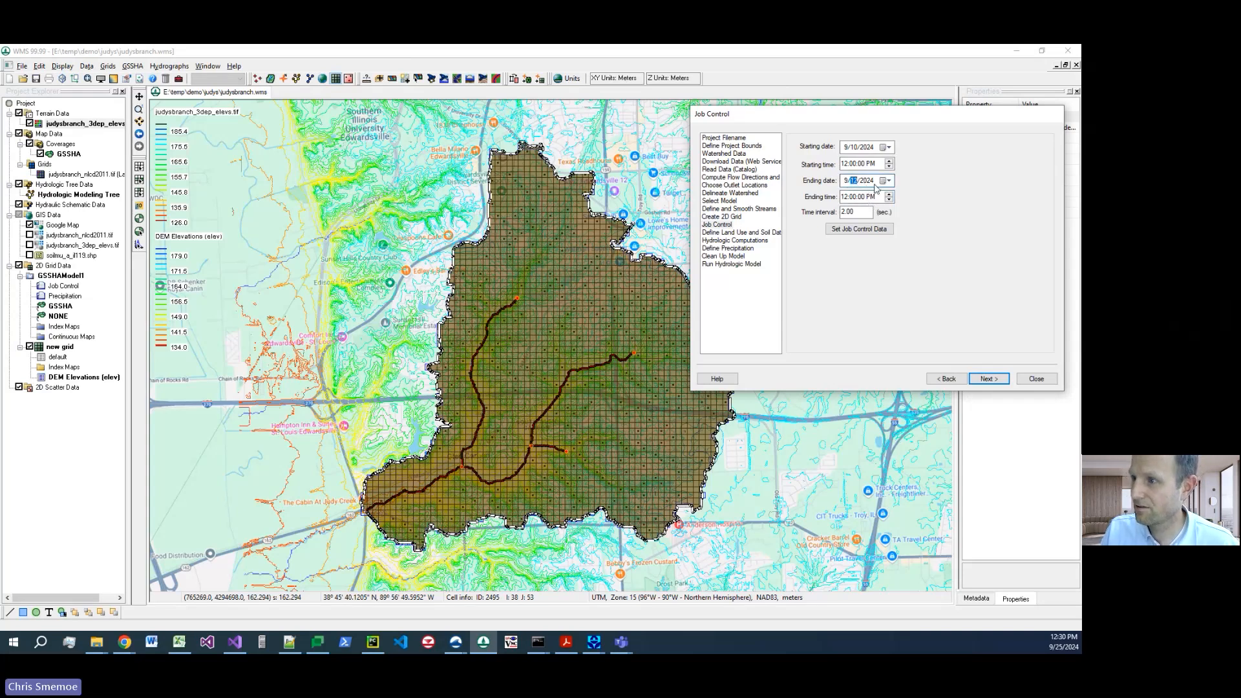
left_click(856, 212)
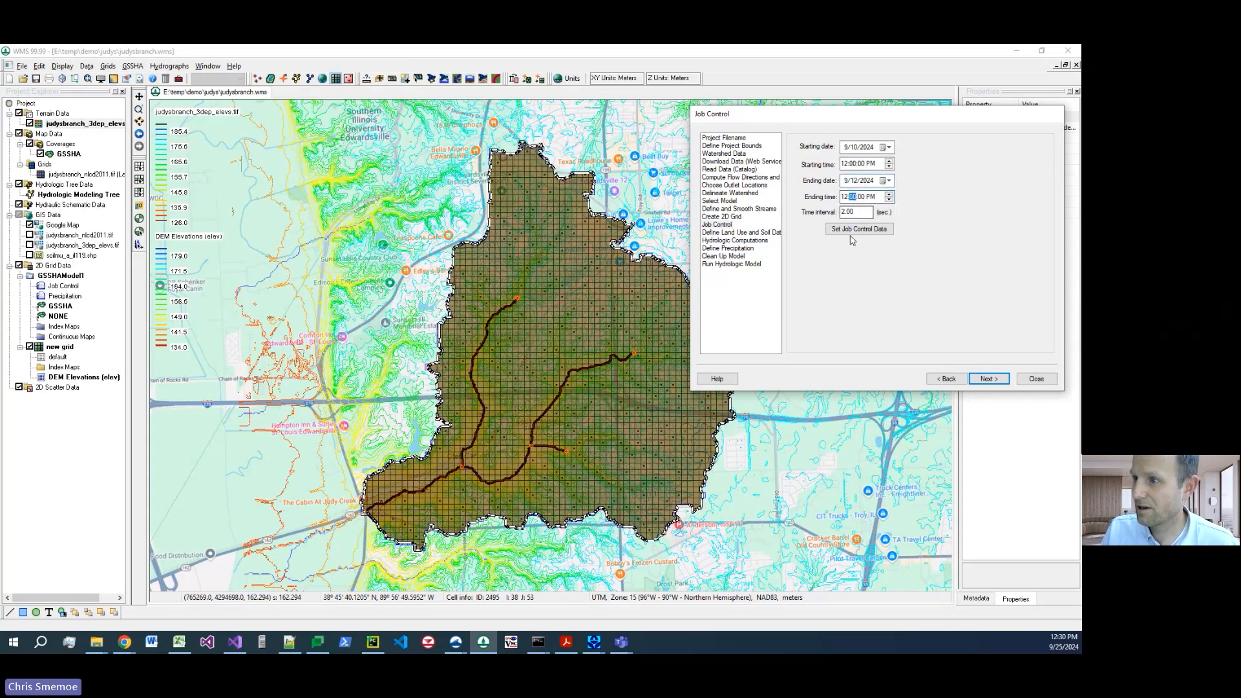
left_click(862, 233)
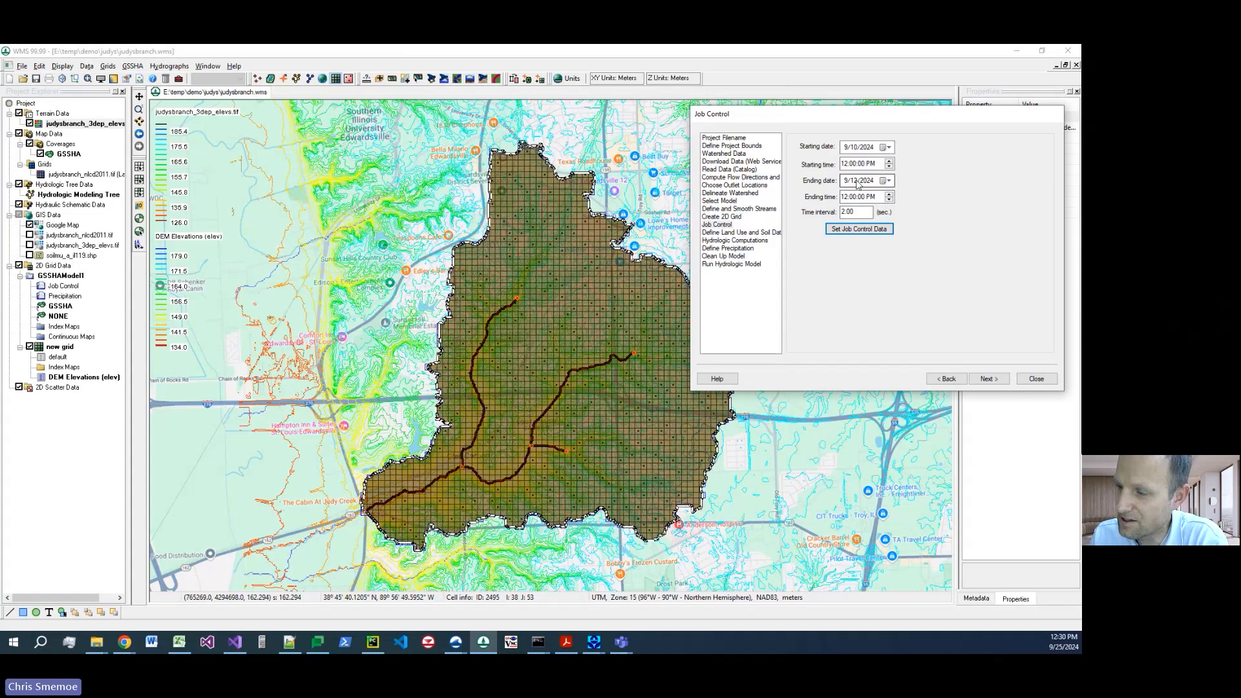
Step: Join the NRCS data to soilmu_a_il119.shp and save the result as soilmu_a_il119_joined.shp
left_click(987, 380)
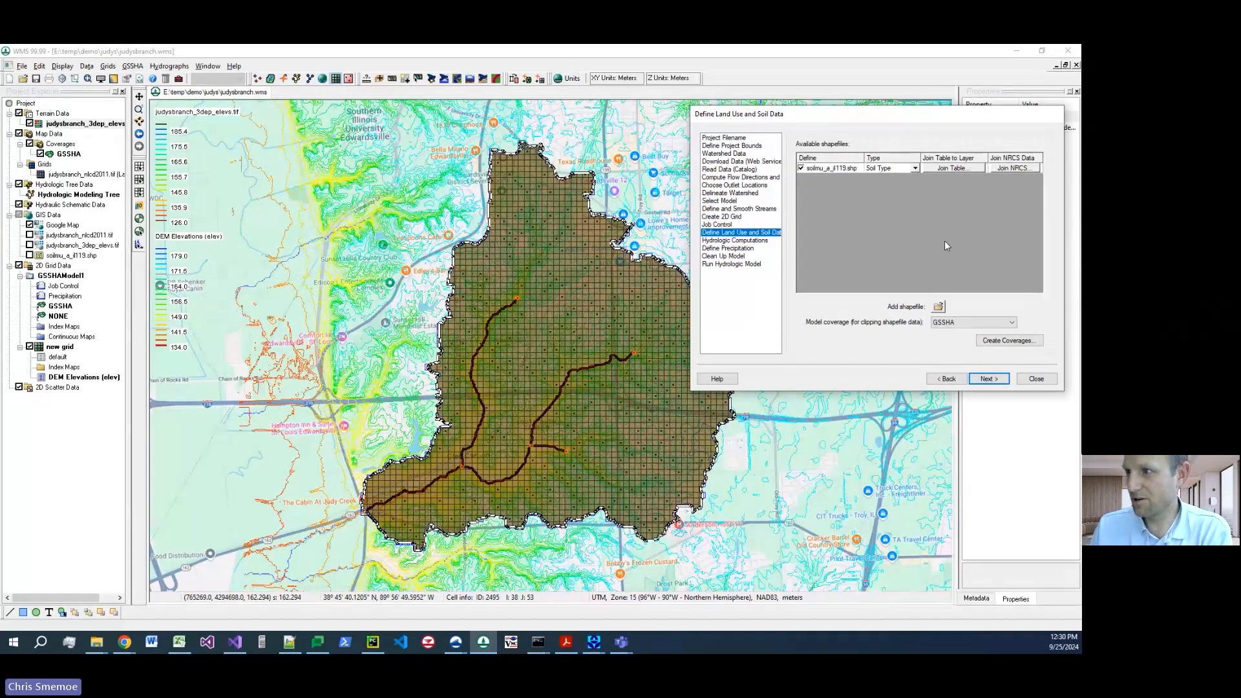
left_click(1015, 169)
left_click(893, 312)
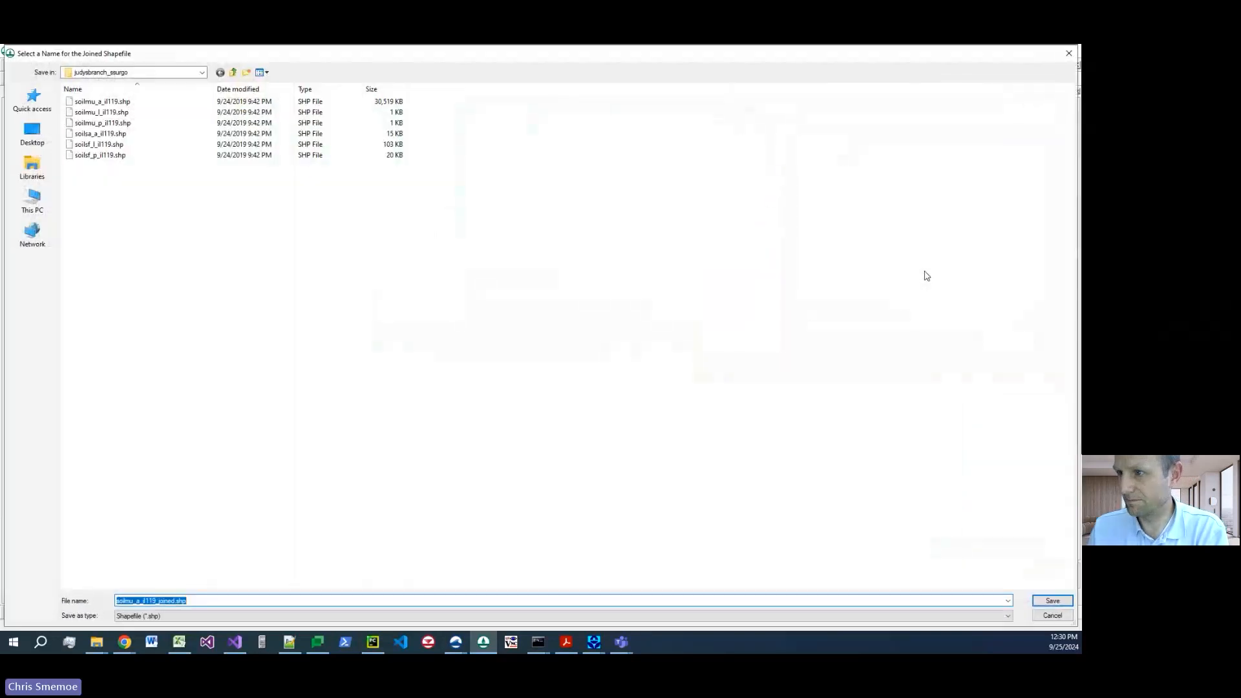
left_click(1050, 600)
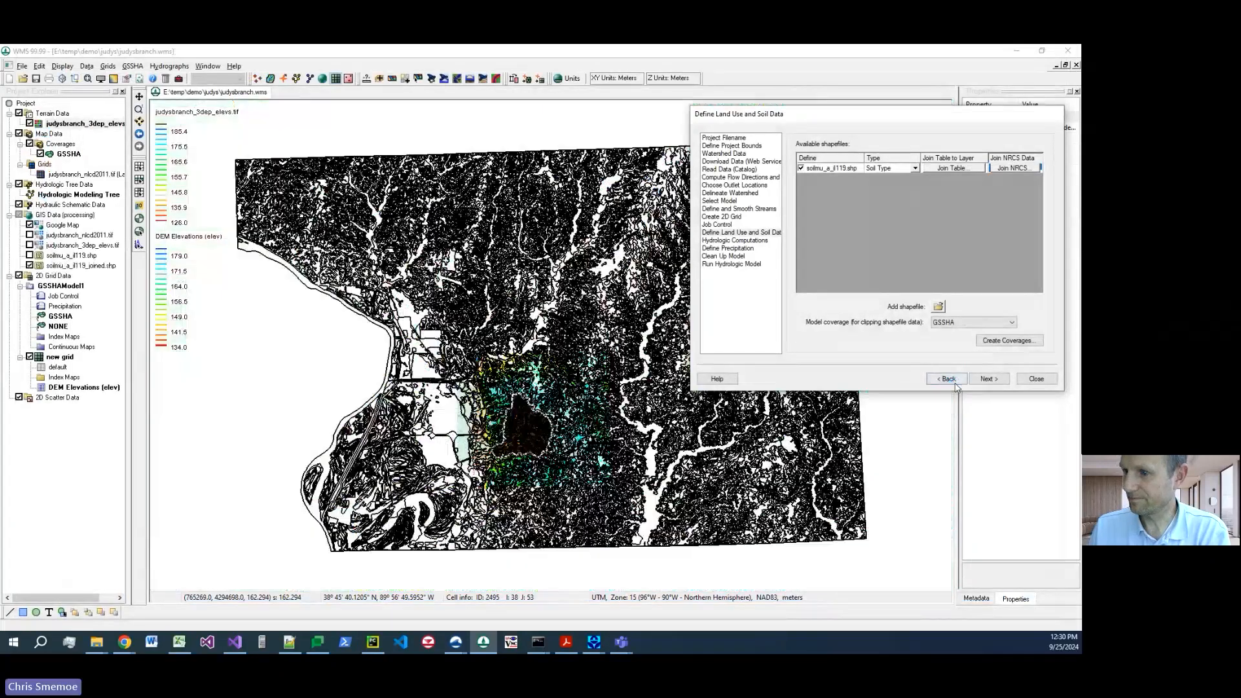
Step: Hide the joined soil shapefile on the map and exclude the original soilmu_a_il119.shp from the soil data definition
left_click(946, 379)
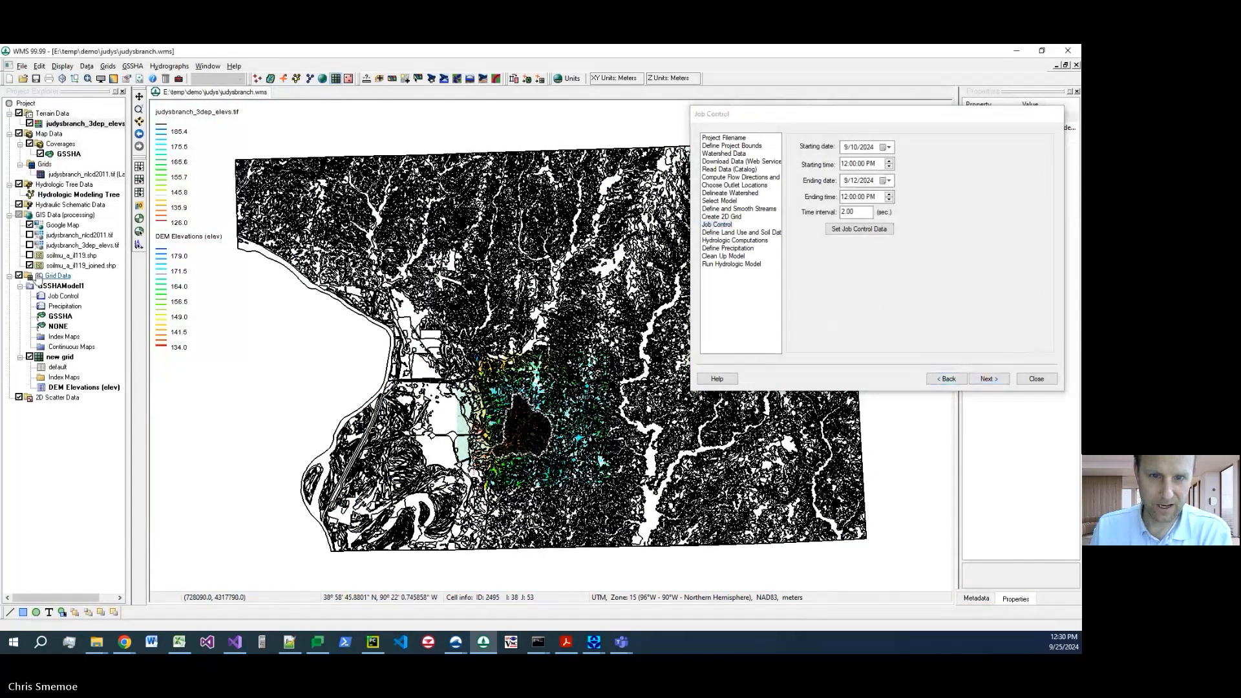
left_click(30, 265)
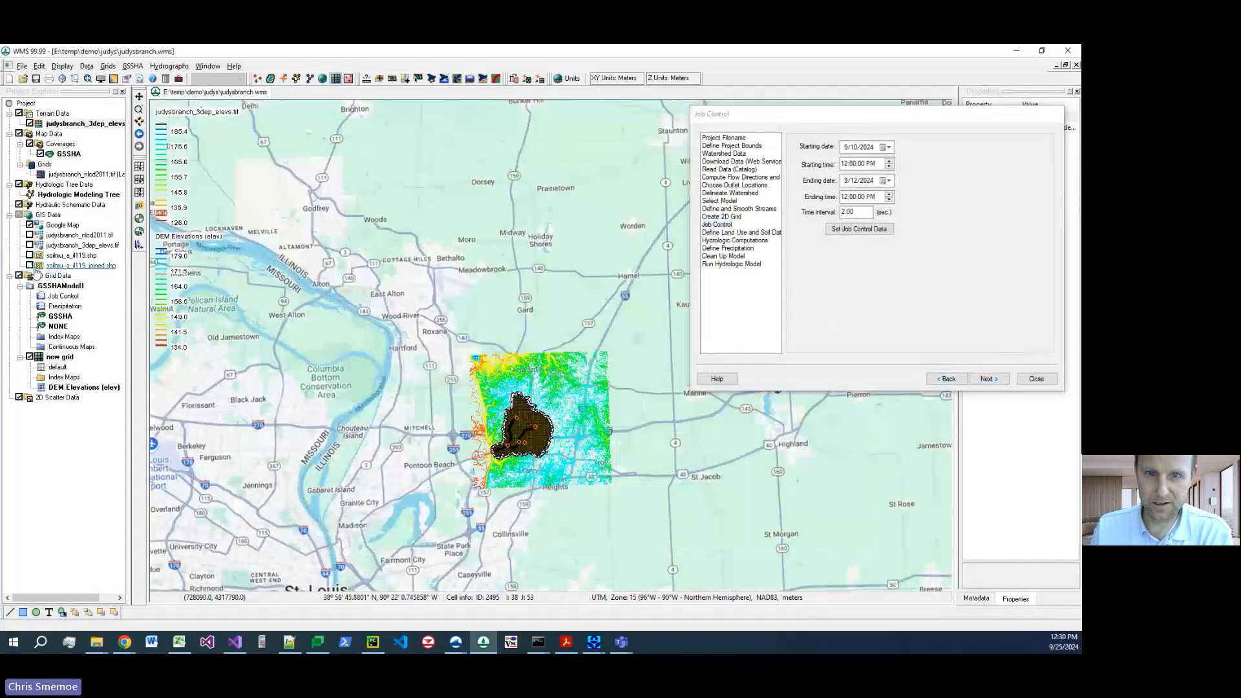
left_click(994, 381)
left_click(802, 168)
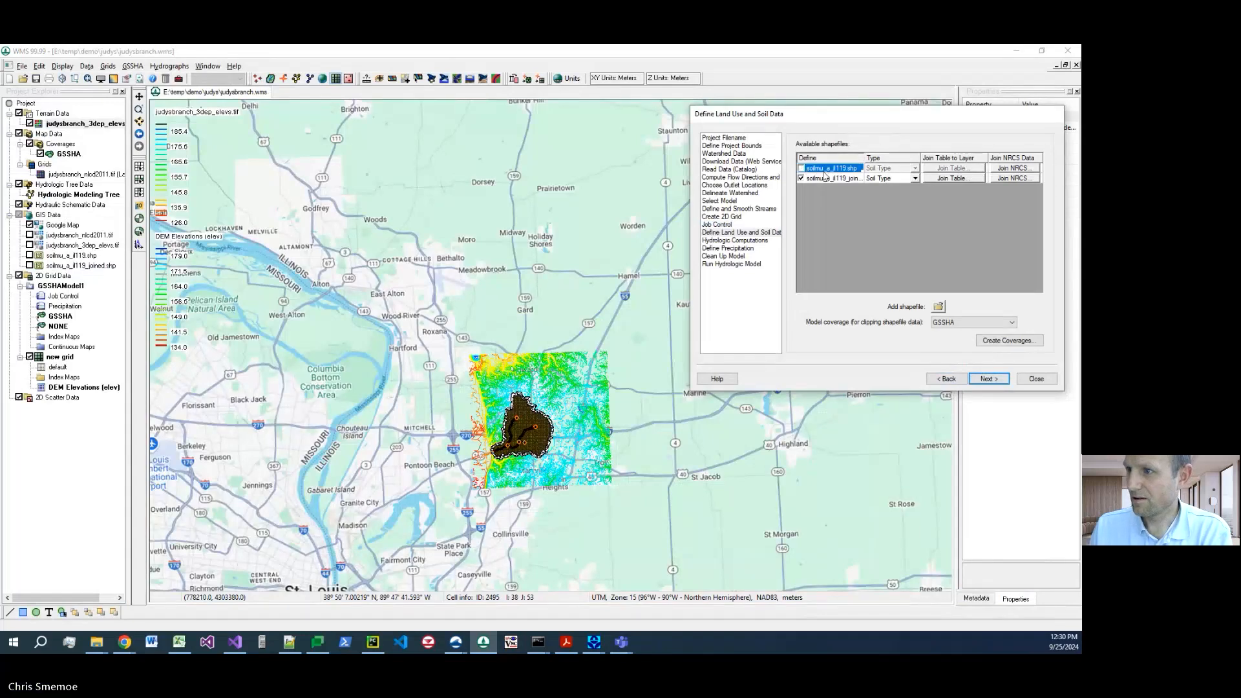
Step: Create the Soil Type coverage from soilmu_a_il119_joined.shp, keeping the suggested attribute mappings, and hide the coverage on the map
left_click(1011, 342)
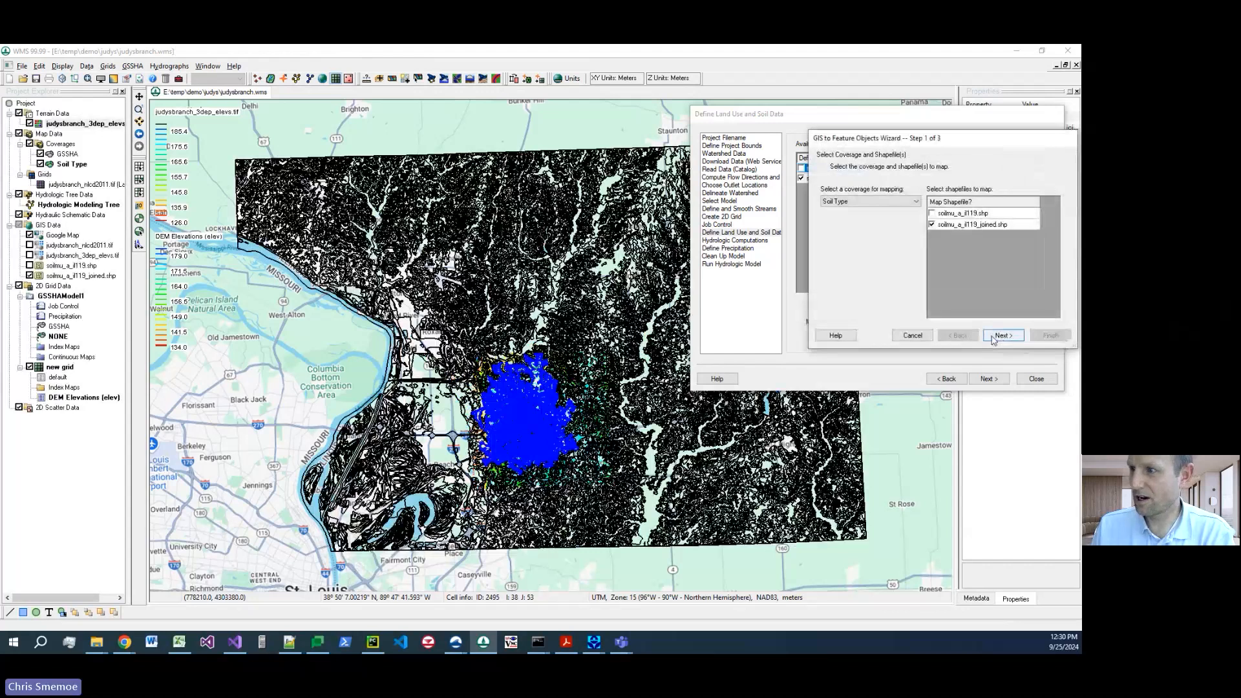
left_click(997, 337)
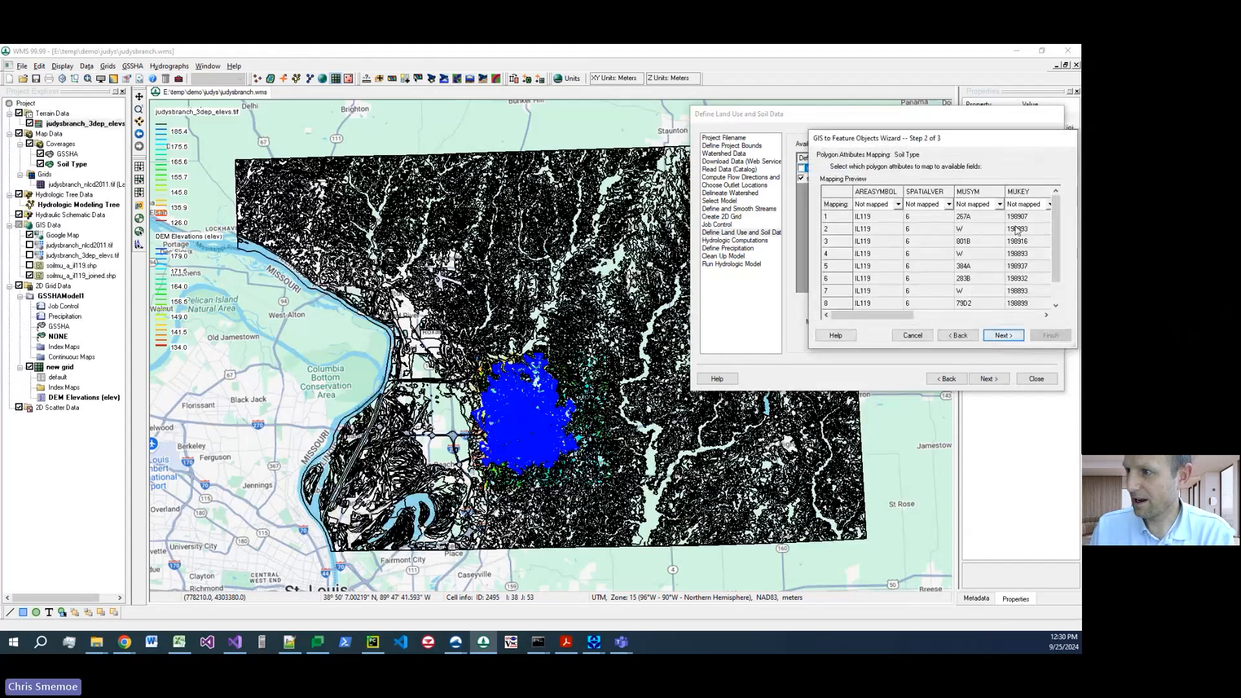
left_click_drag(891, 315, 1013, 301)
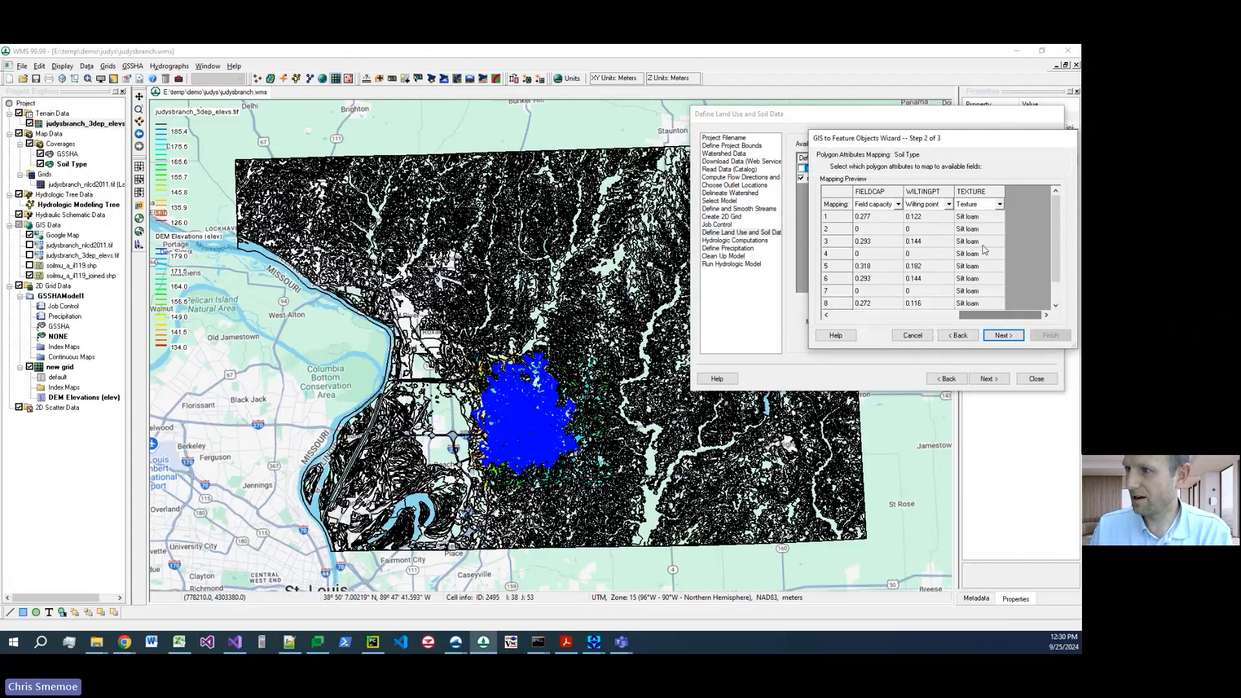
mouse_move(1055, 242)
left_mouse_down()
mouse_move(1055, 261)
mouse_move(1054, 236)
left_mouse_up()
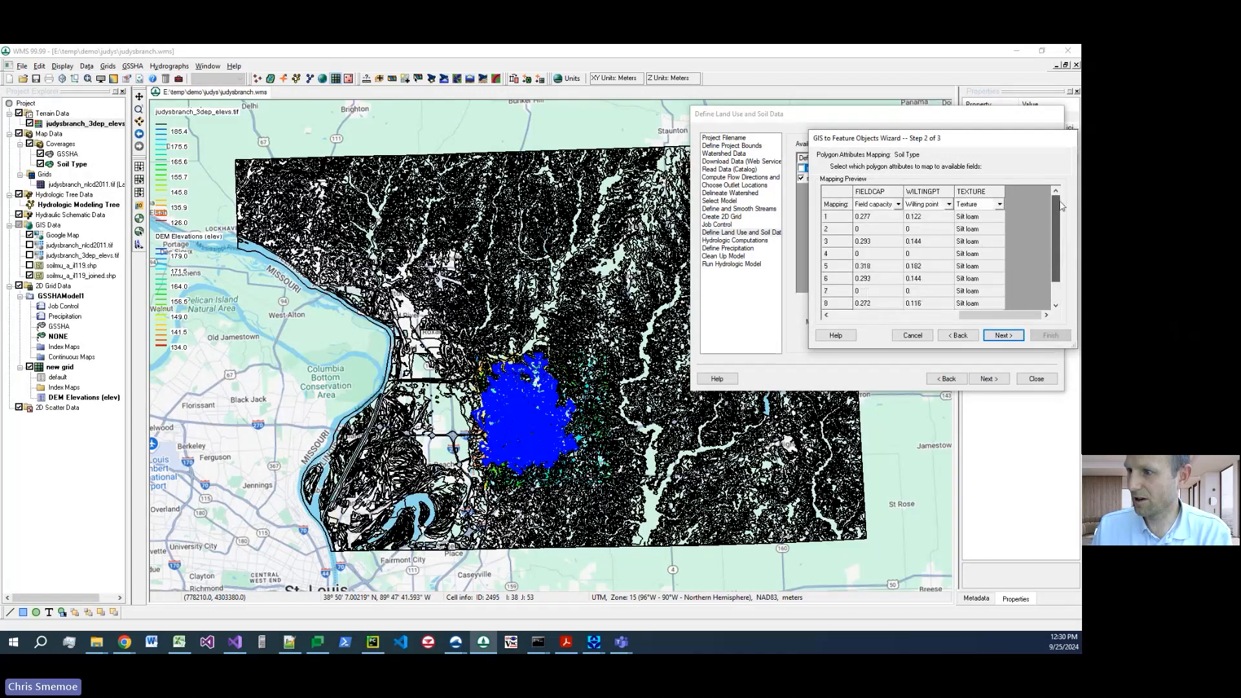
left_click(1003, 335)
left_click(1051, 334)
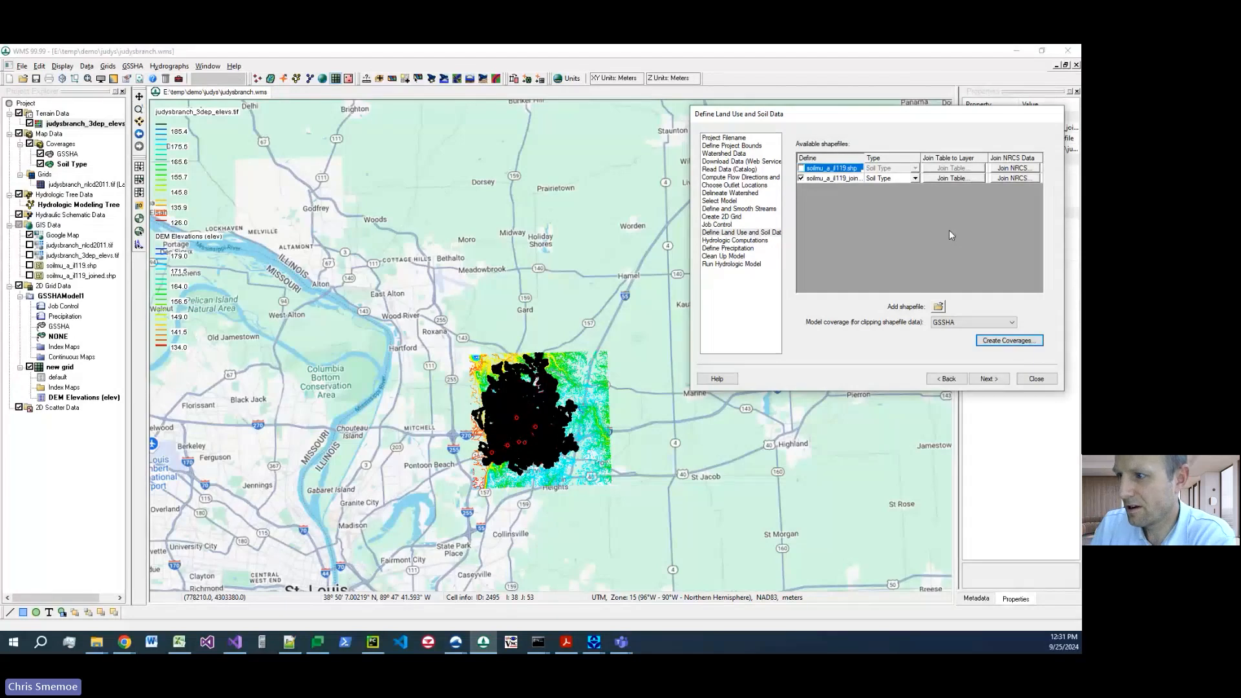
left_click(1000, 379)
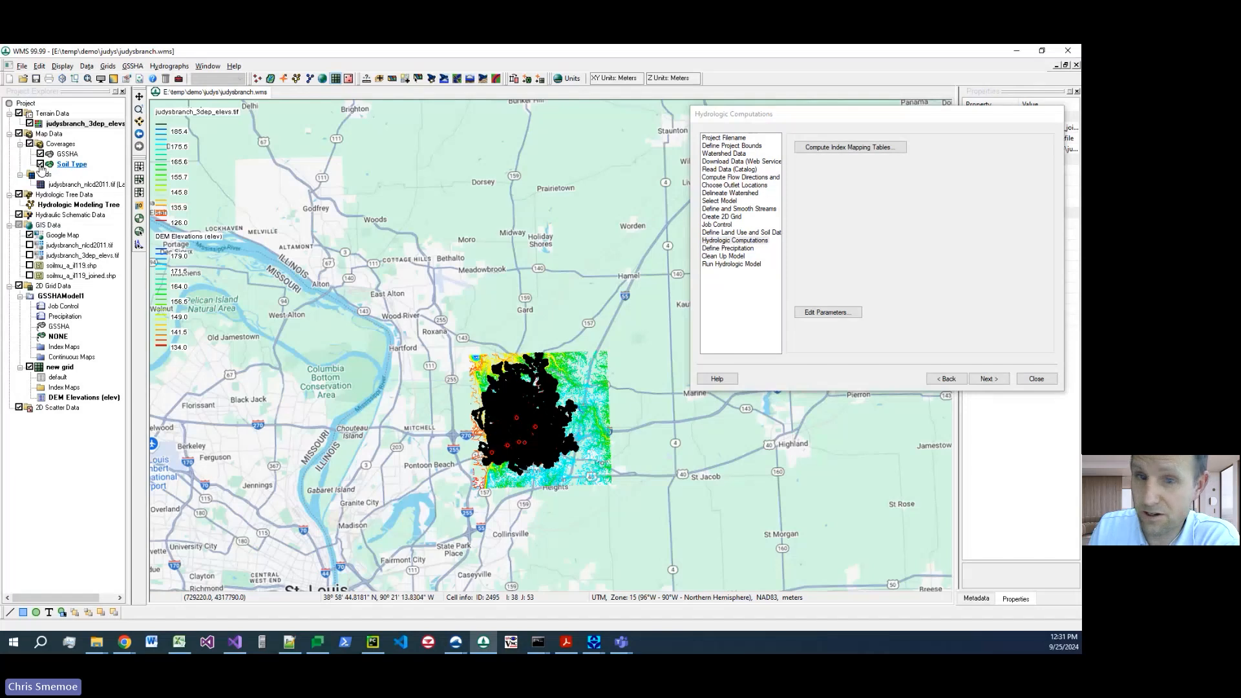
left_click(40, 164)
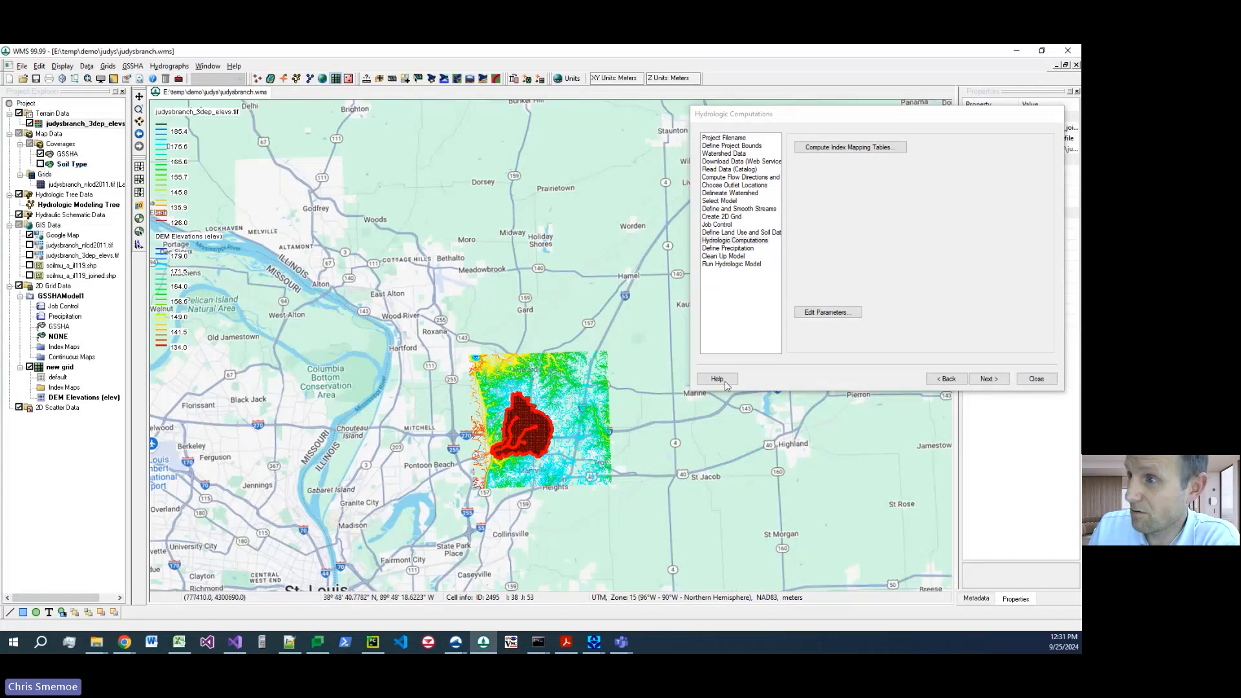
Step: Compute a grid index map named soils from the Soil Type coverage using the Texture attribute
left_click(849, 149)
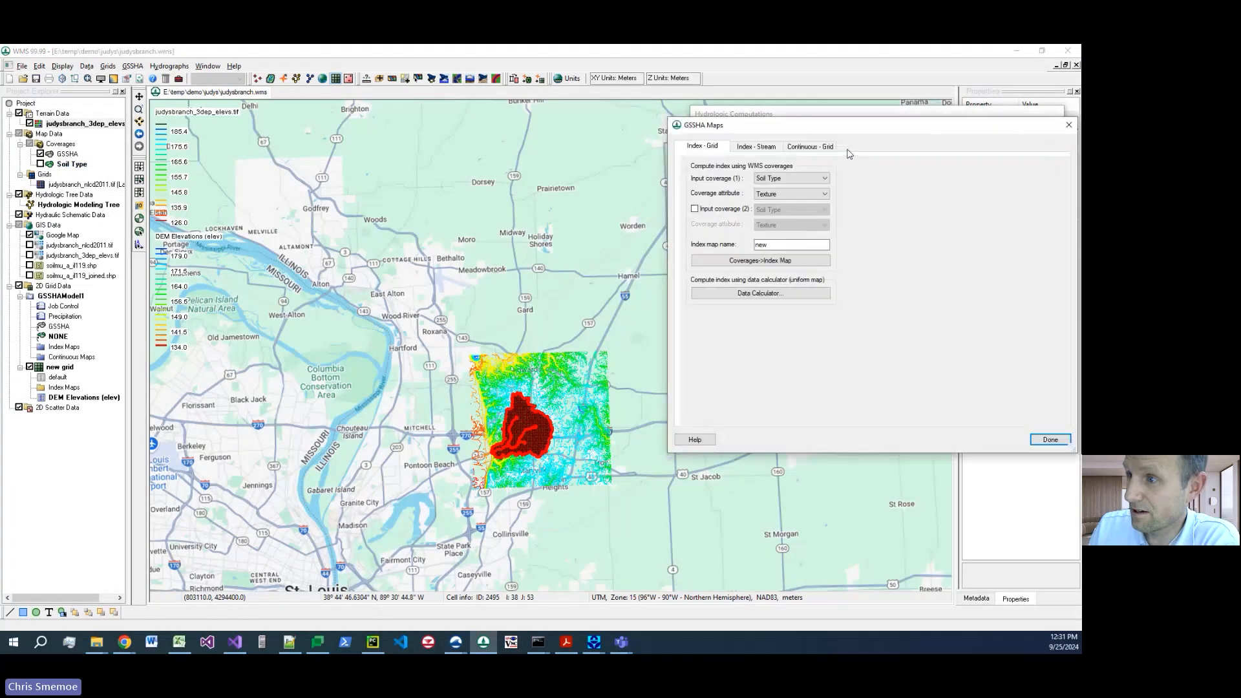
double_click(774, 243)
type("soils")
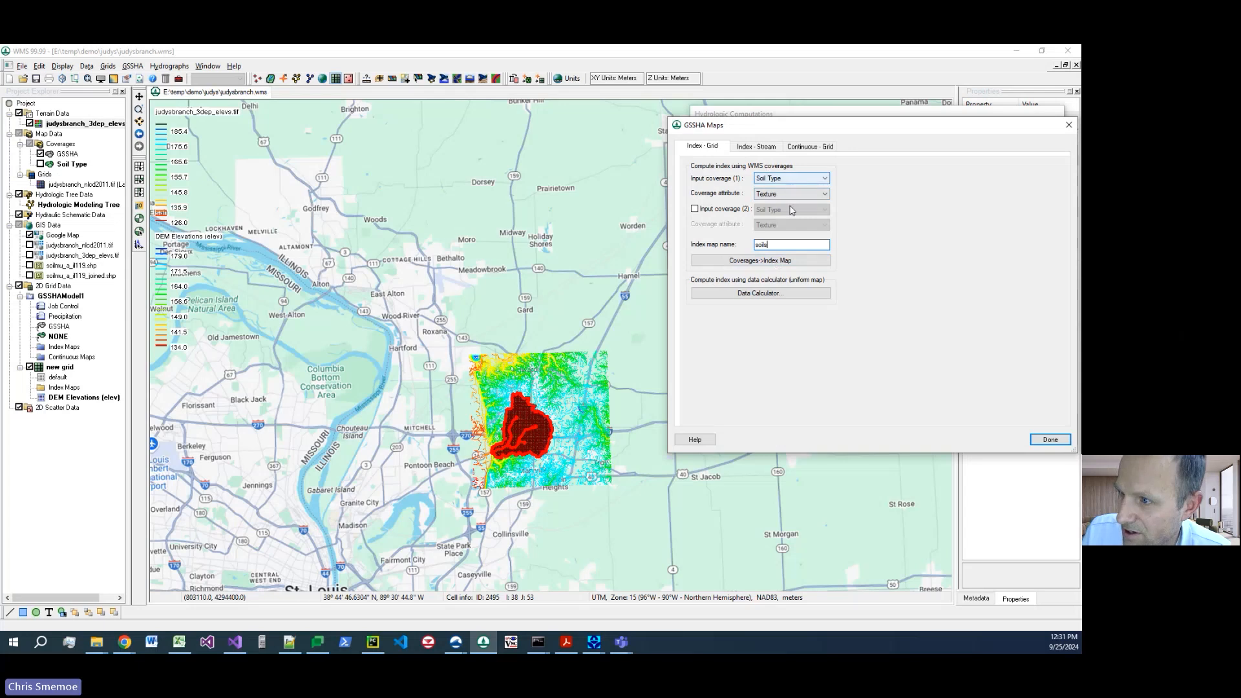
left_click(760, 261)
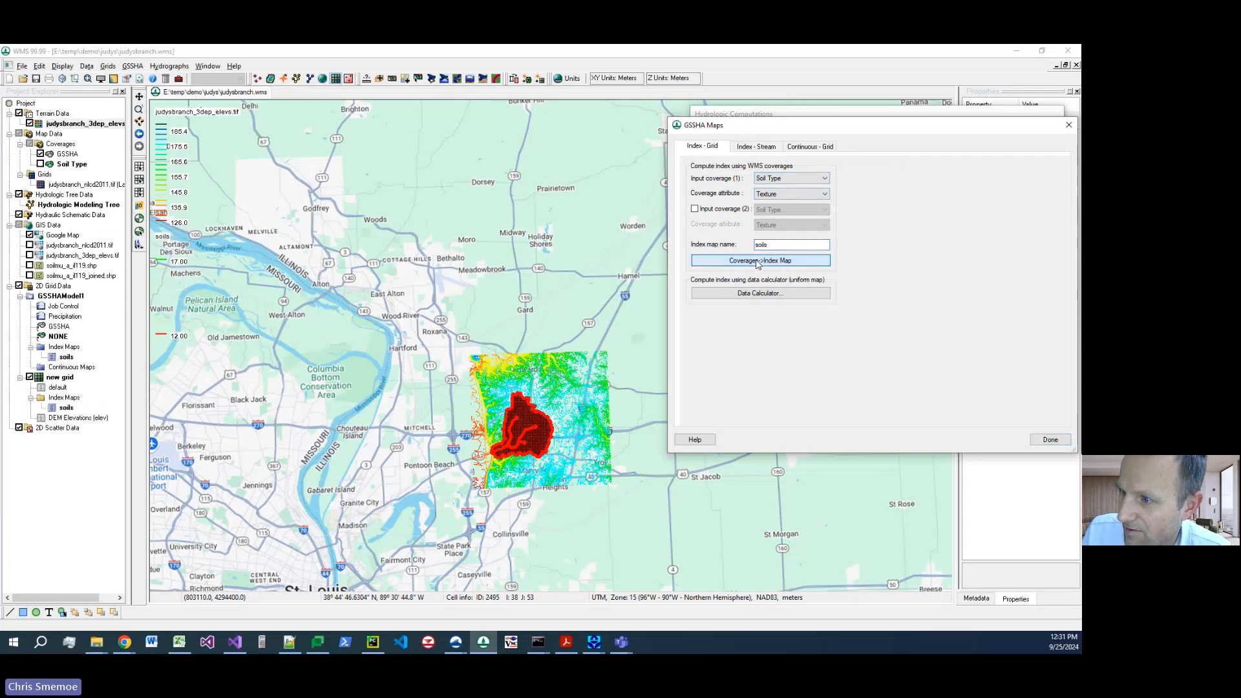
left_click(1060, 441)
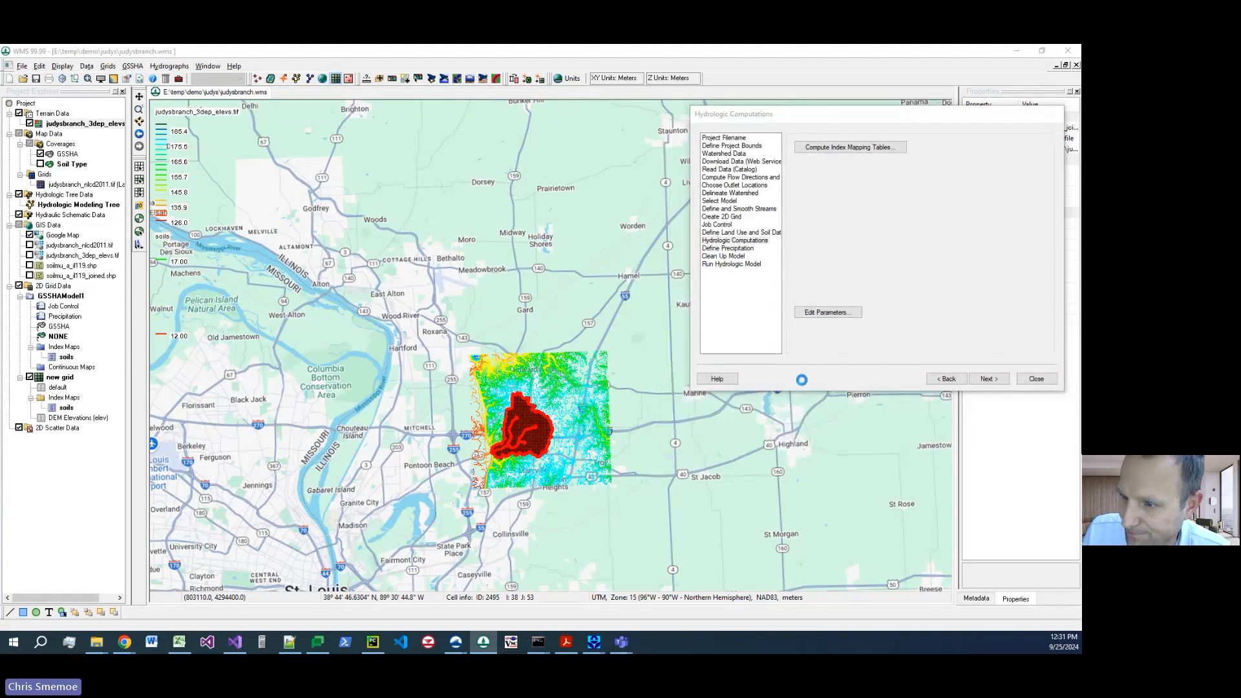
left_click(824, 312)
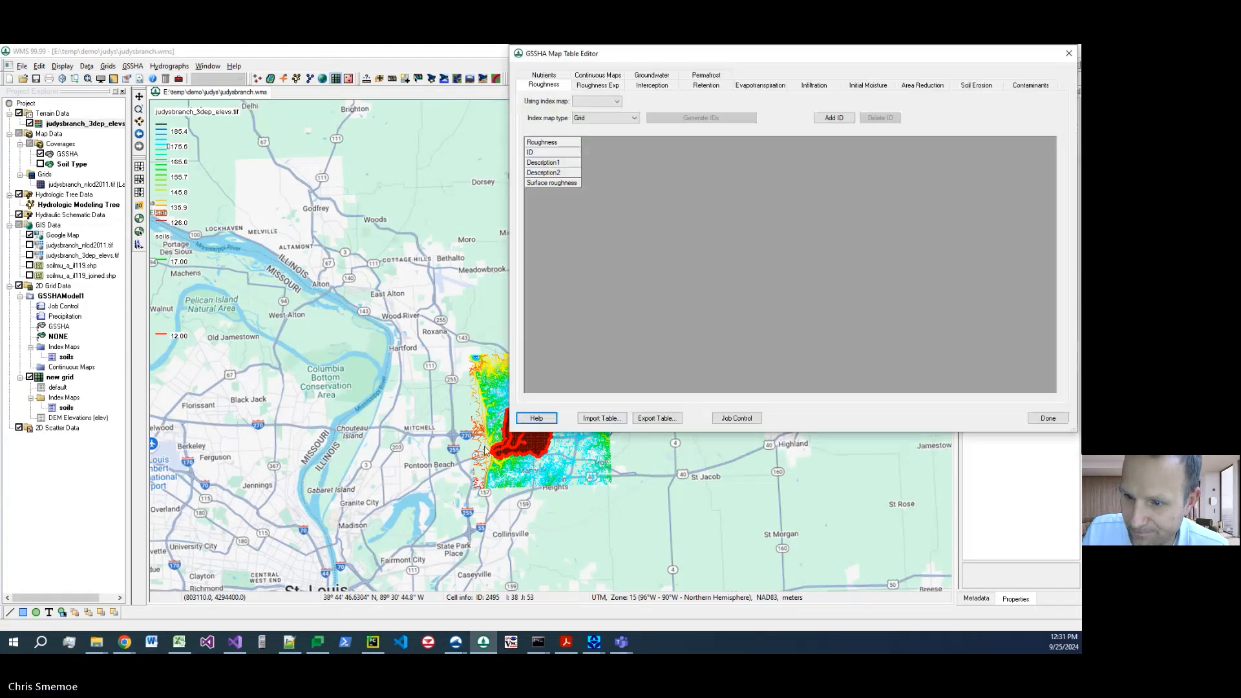
left_click(1054, 419)
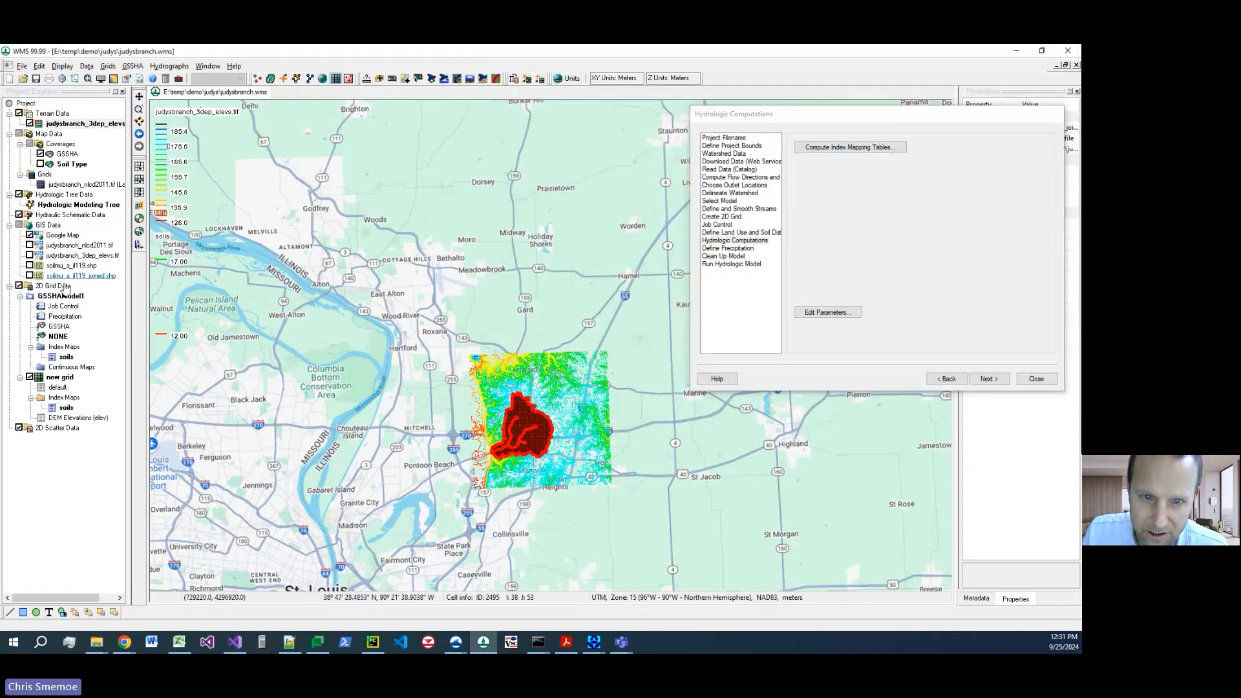
Step: Display the soils index map on the grid and hide the judysbranch_3dep_elevs terrain data
left_click(65, 357)
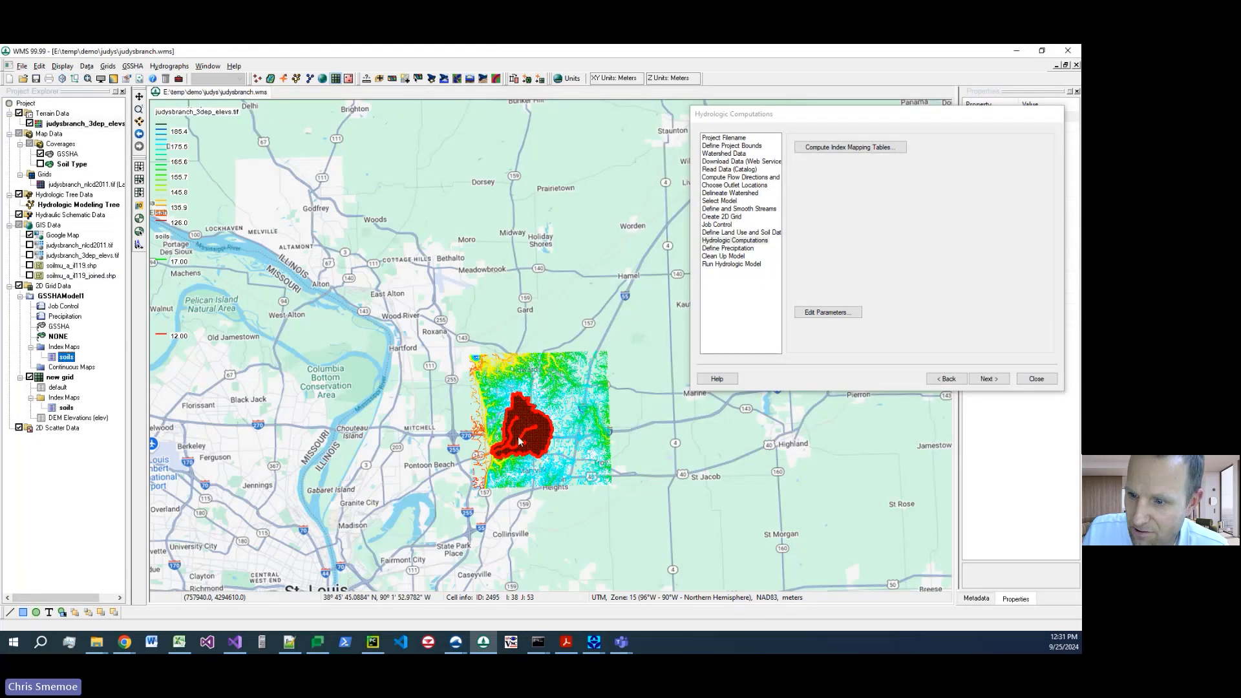
left_click(29, 123)
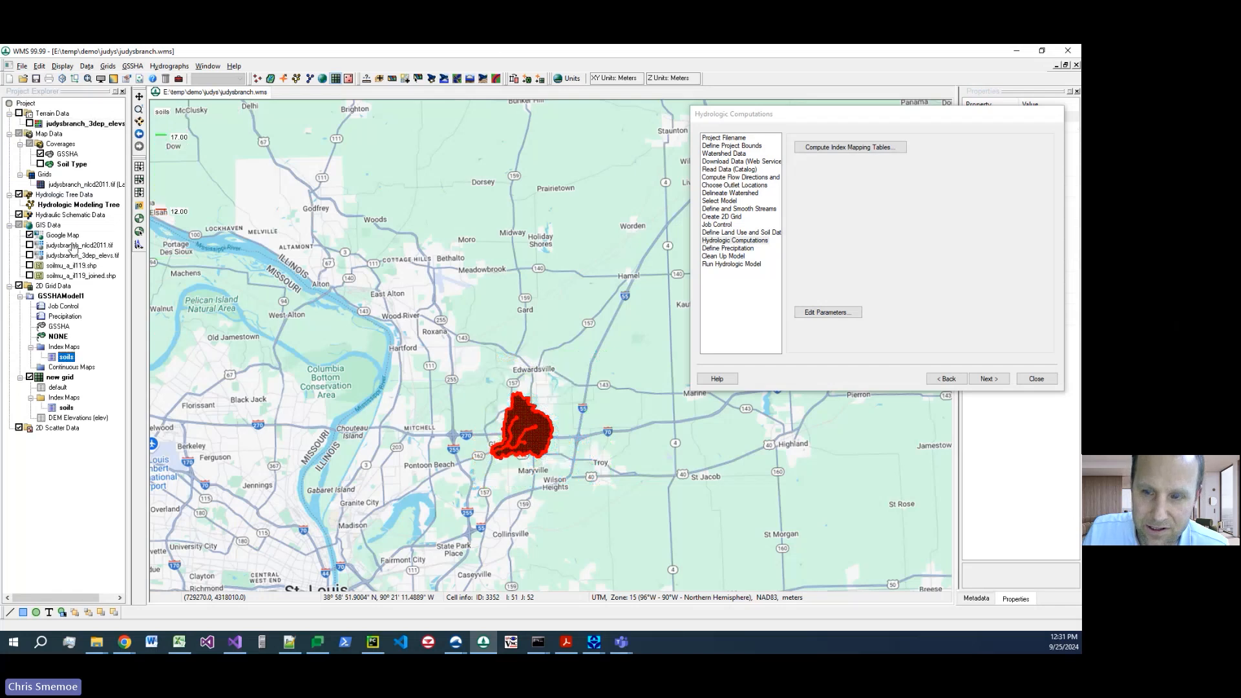
scroll(538, 437, "up", 5)
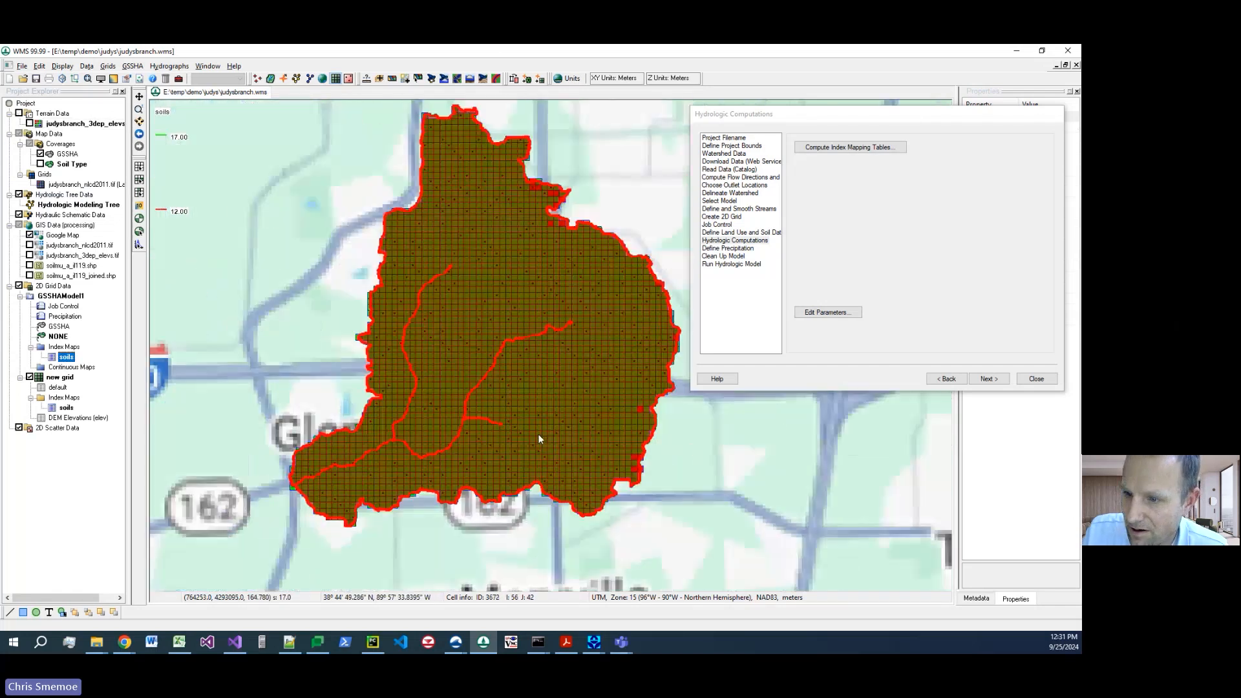
scroll(538, 419, "down", 1)
left_click_drag(442, 256, 394, 371)
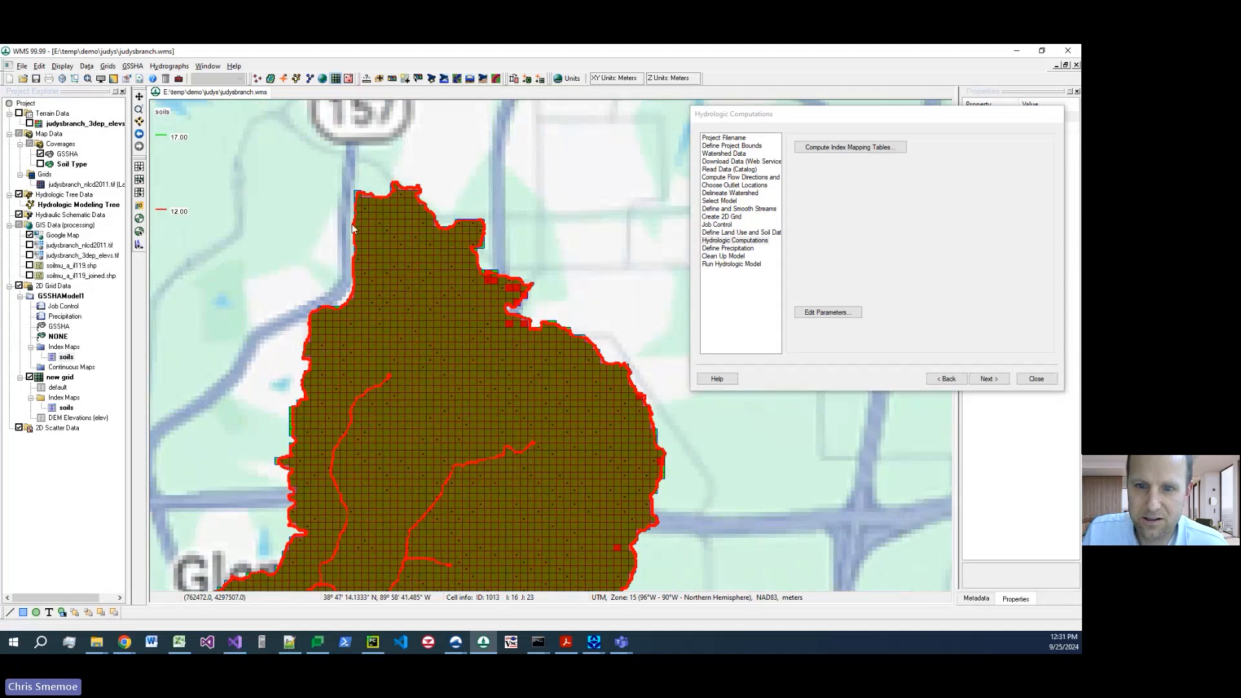
scroll(437, 430, "down", 1)
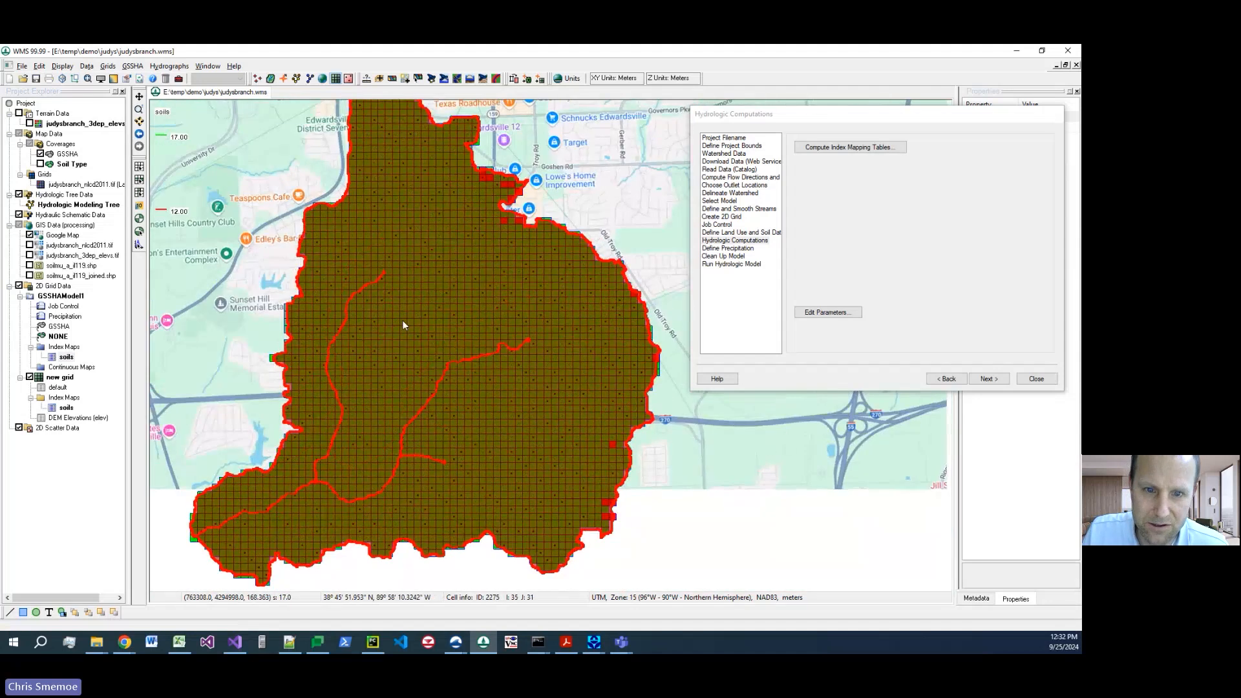
Step: Check the soils index map ID of several grid cells in the northern and southern parts of the watershed
left_click(60, 379)
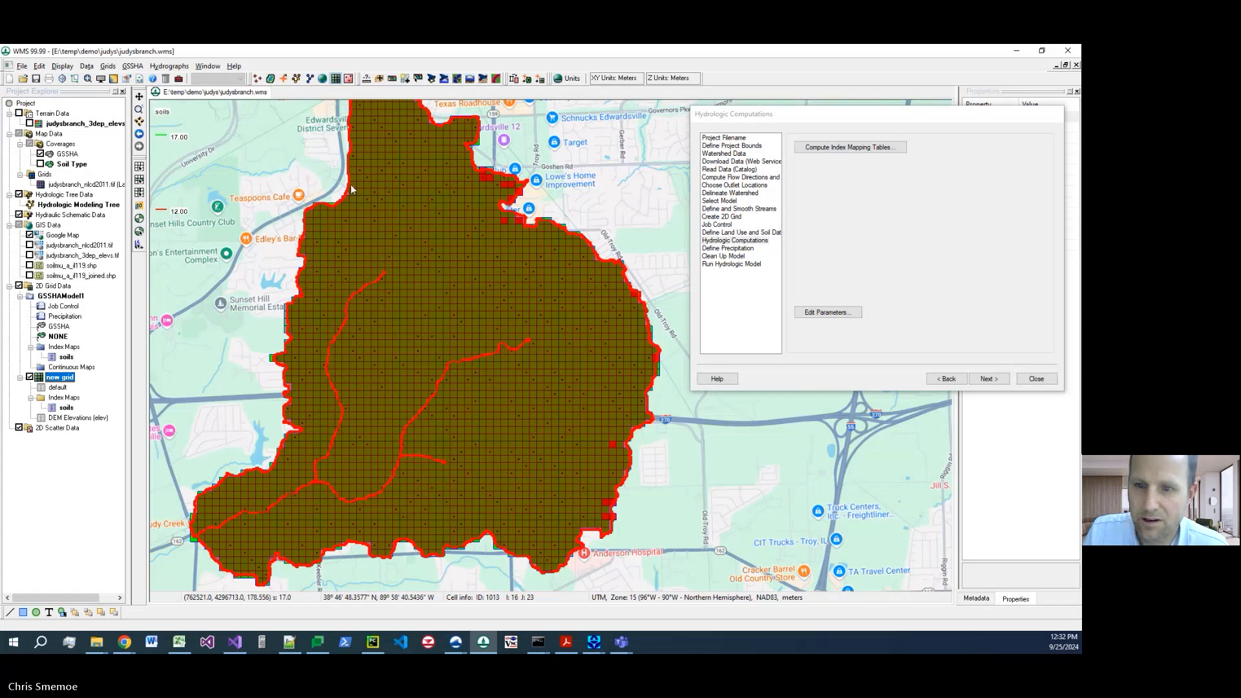
left_click_drag(488, 332, 474, 366)
left_click(139, 166)
left_click_drag(994, 115, 813, 211)
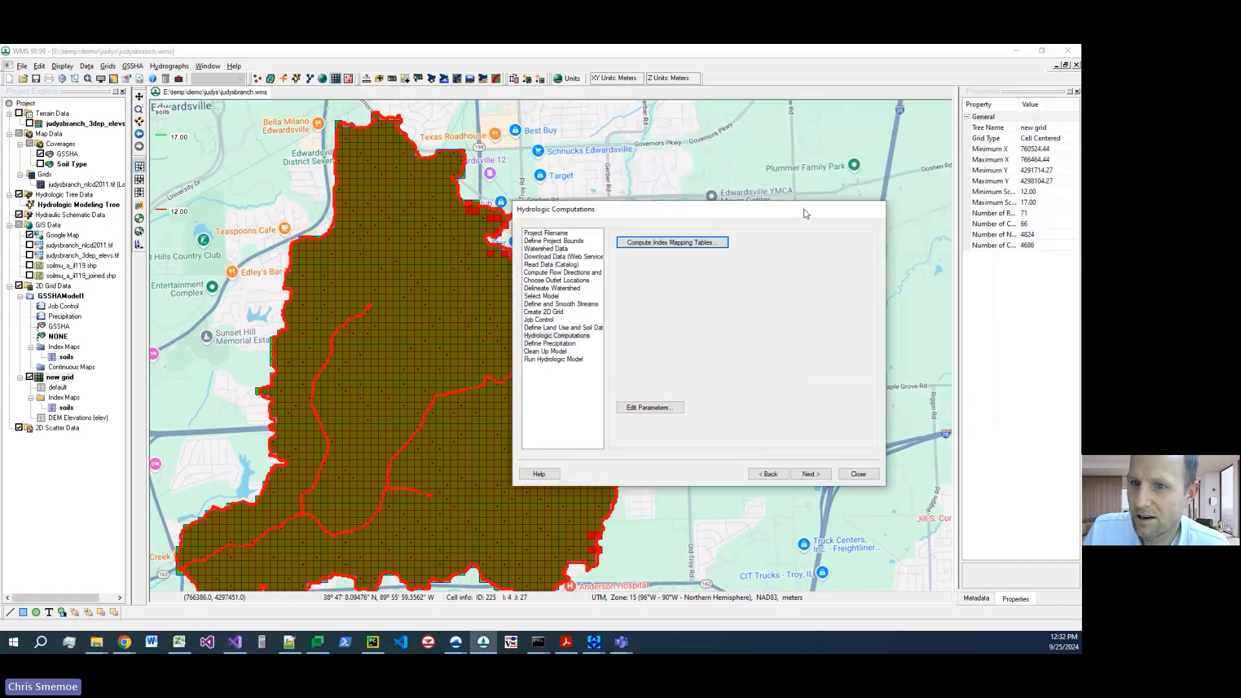
left_click(349, 130)
left_click(377, 194)
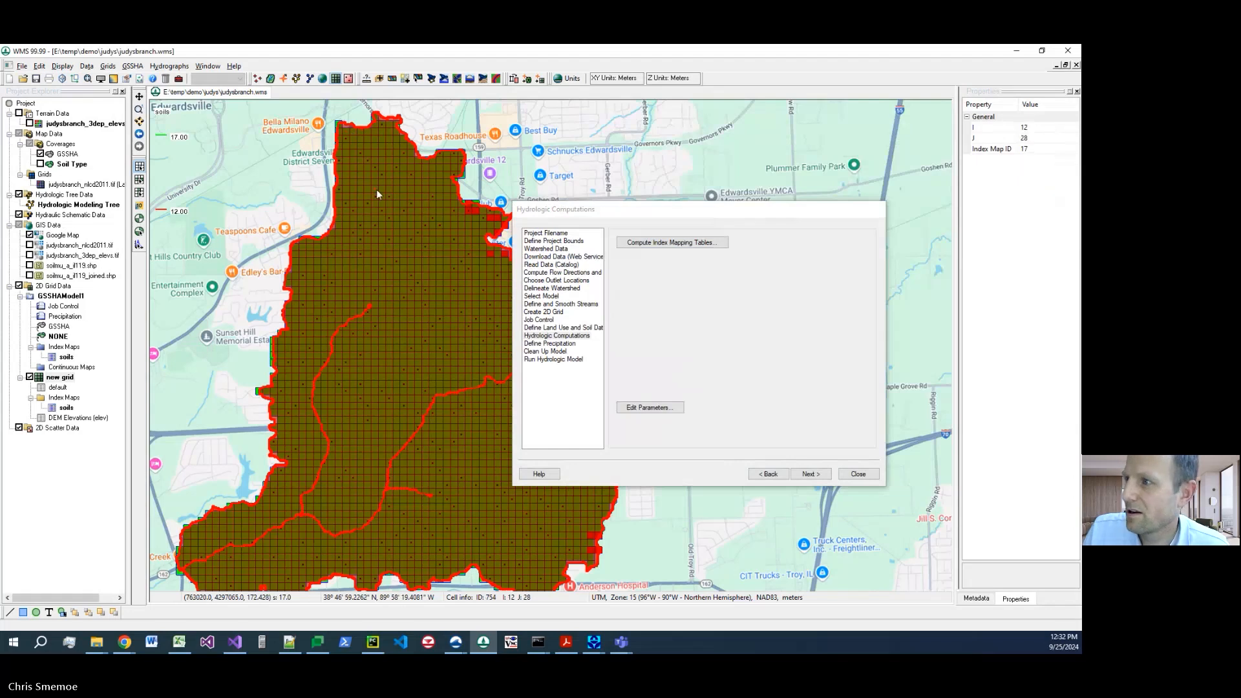
left_click(396, 220)
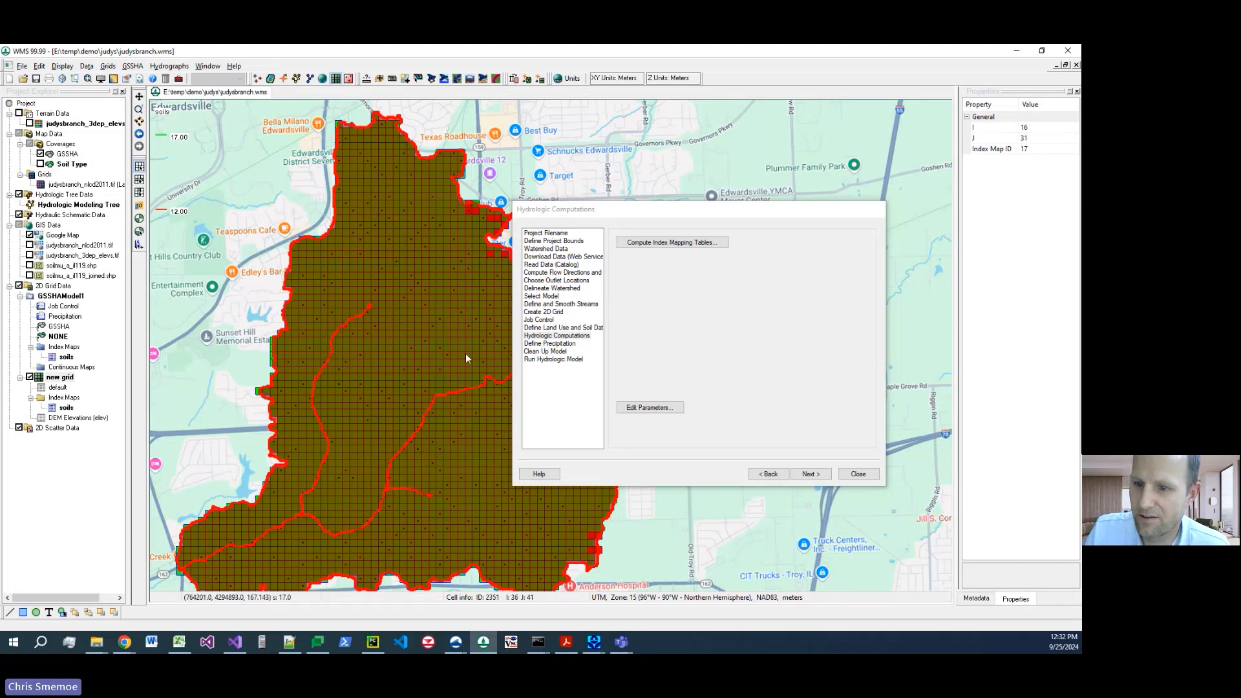
left_click(494, 524)
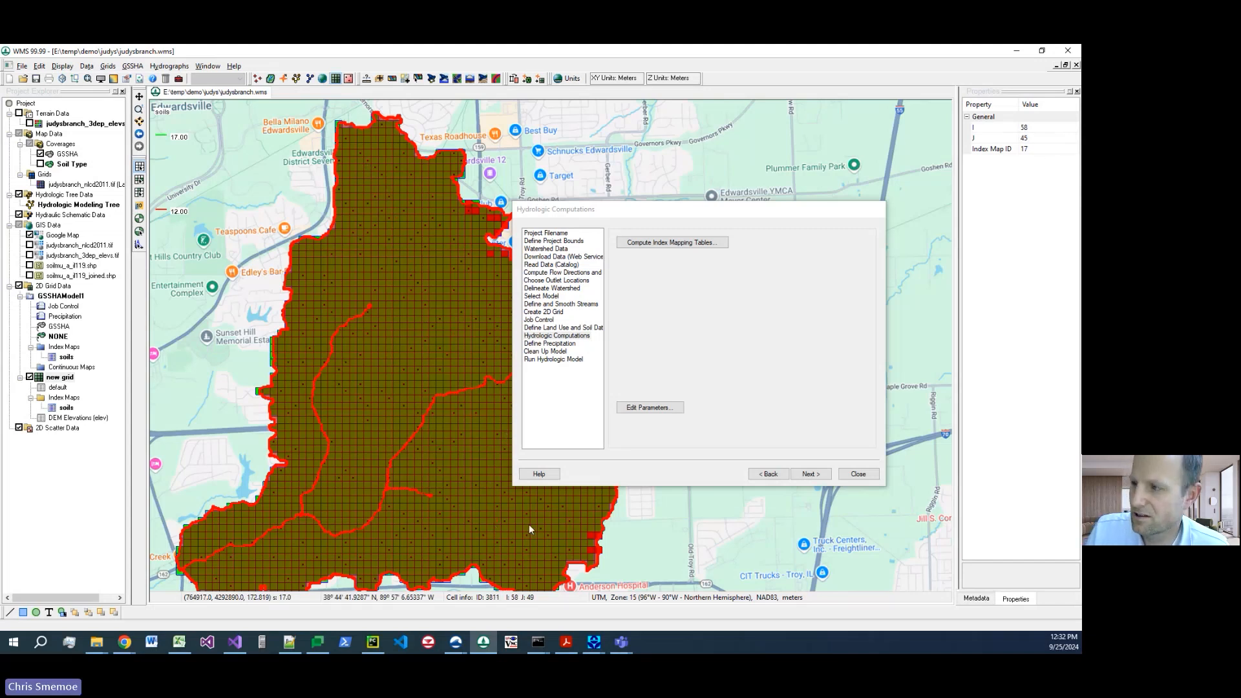
left_click(533, 529)
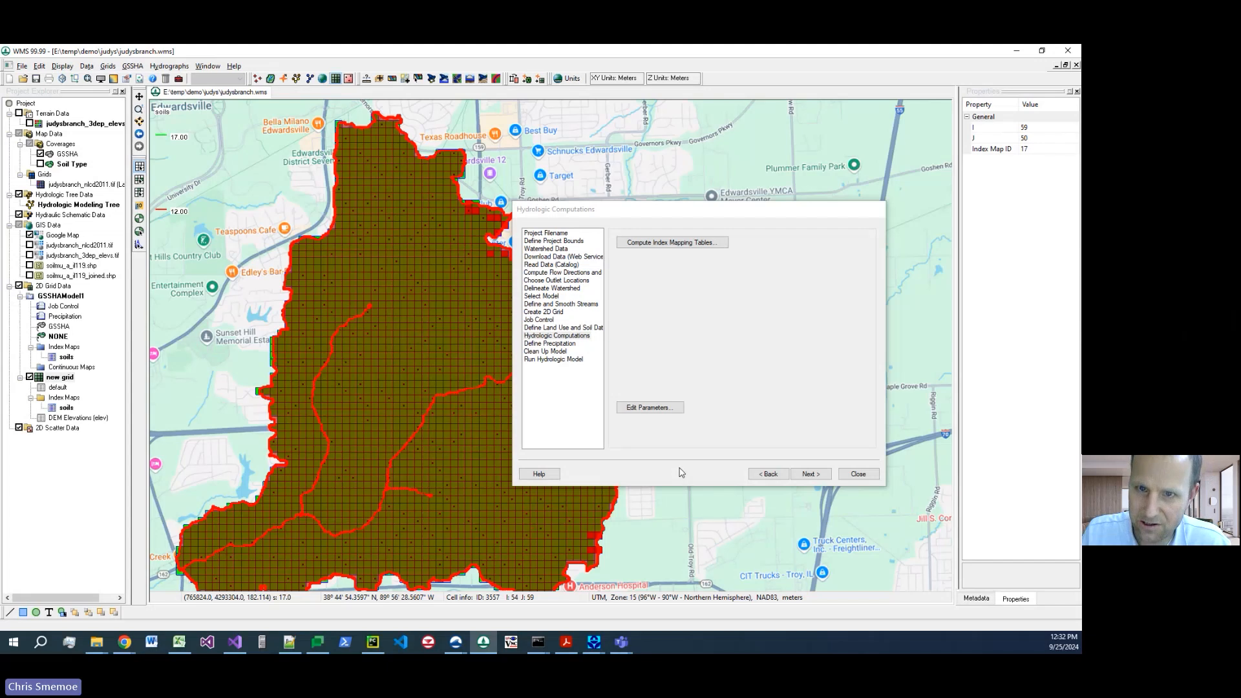
Step: Examine the contour values and colors of the soils index map in the 2D grid display options and on the map
left_click(101, 79)
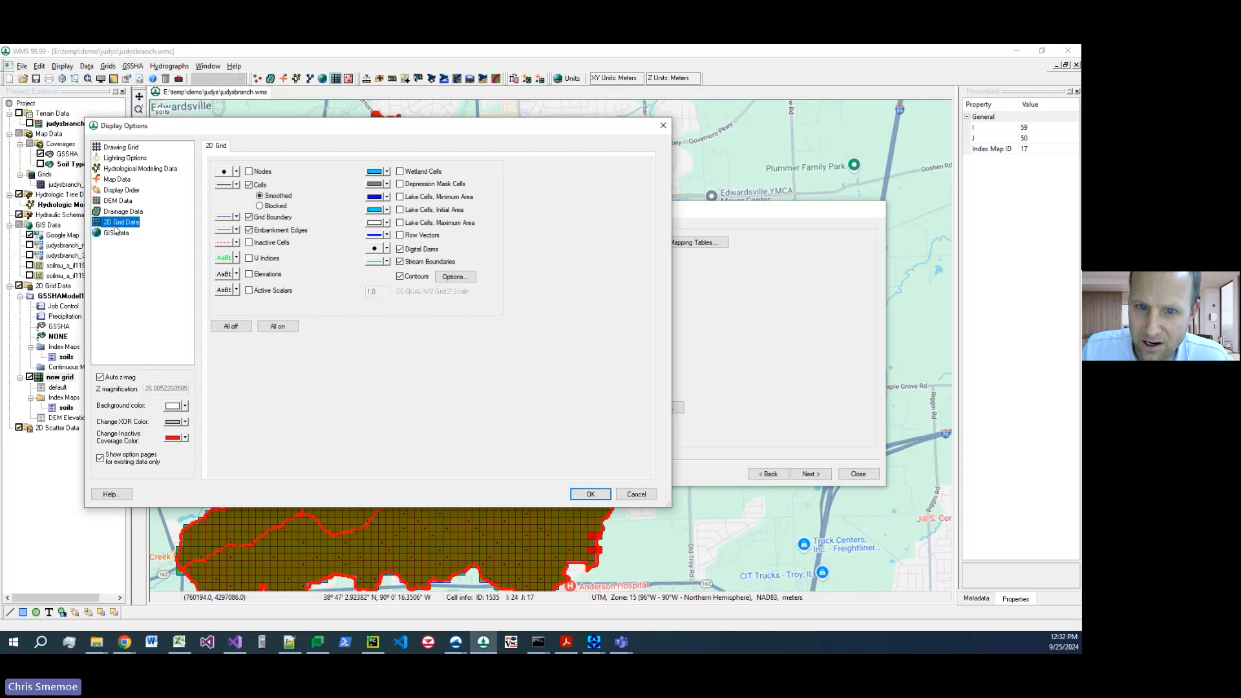
left_click(455, 277)
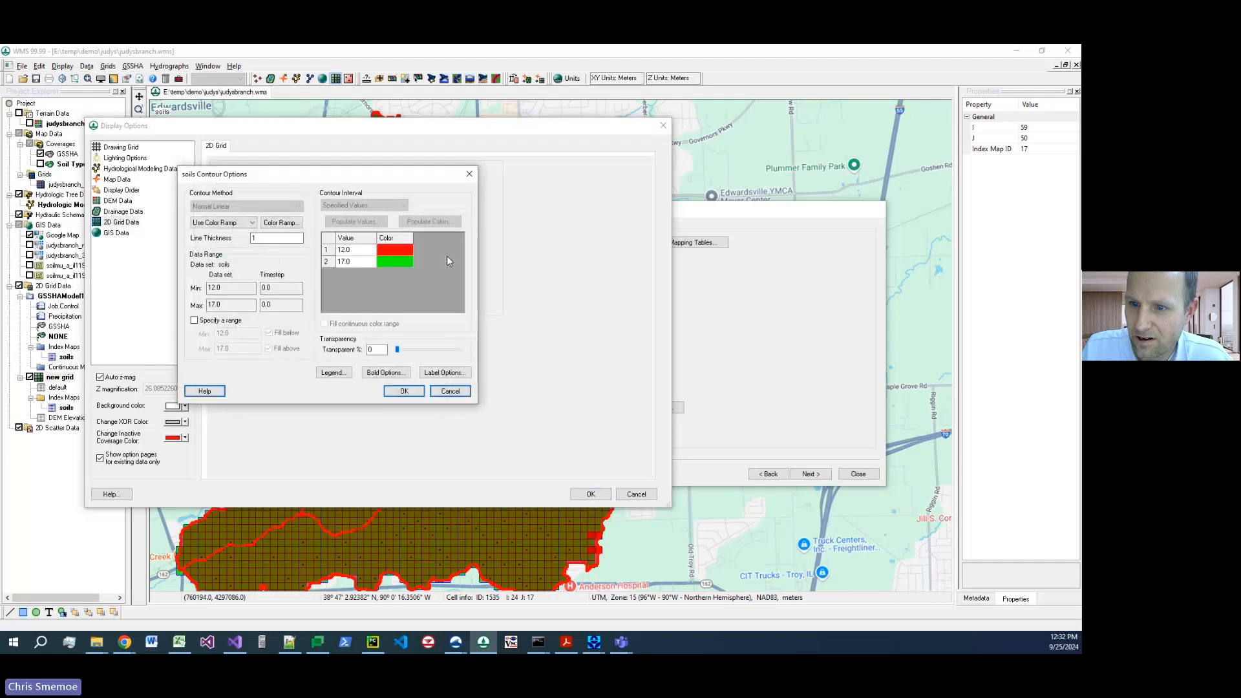
left_click(355, 263)
left_click(355, 263)
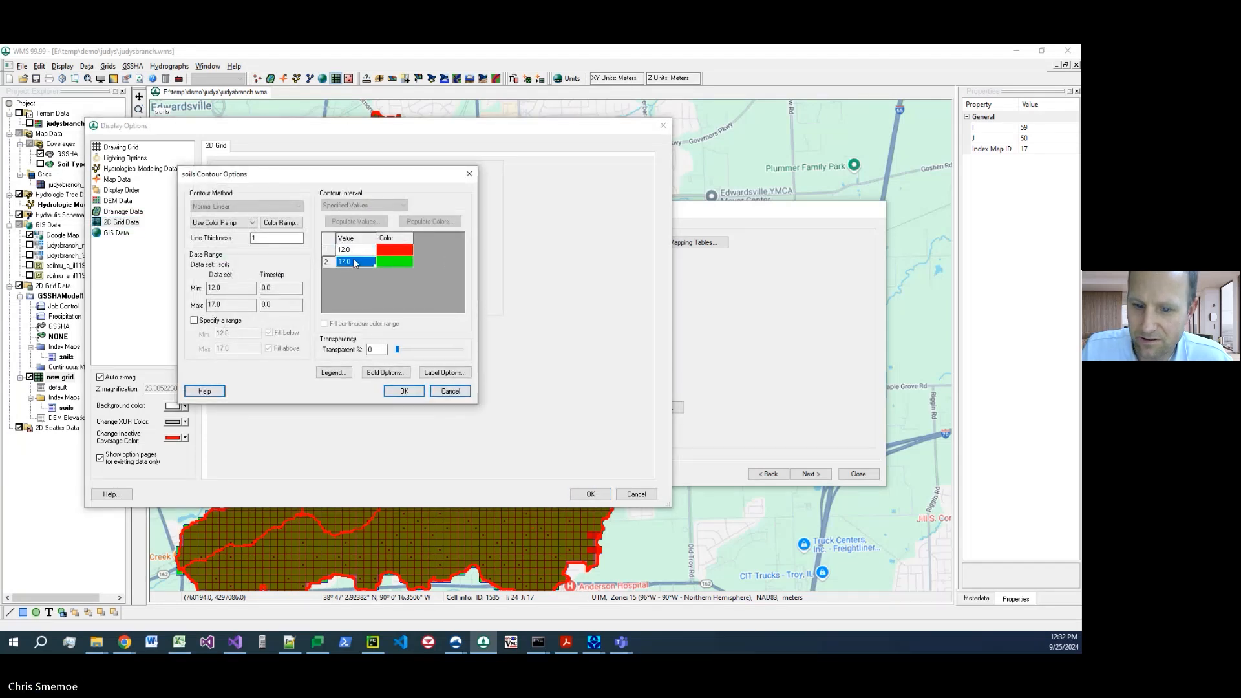
left_click(355, 249)
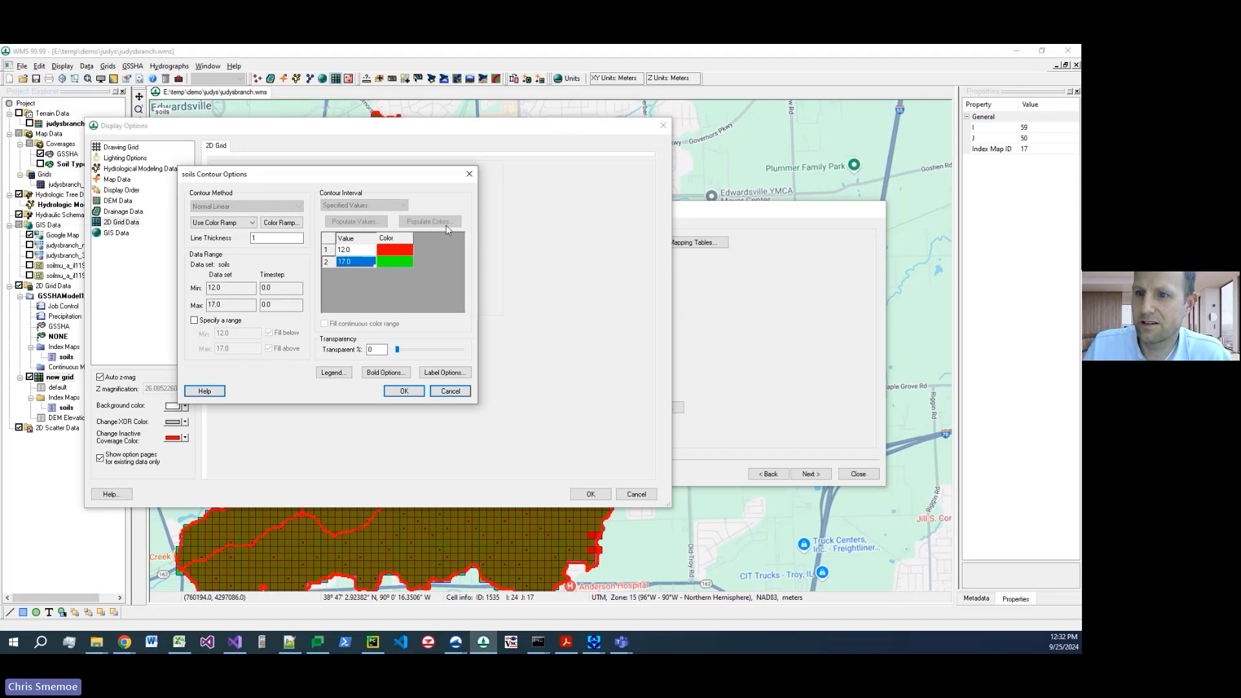
left_click(469, 174)
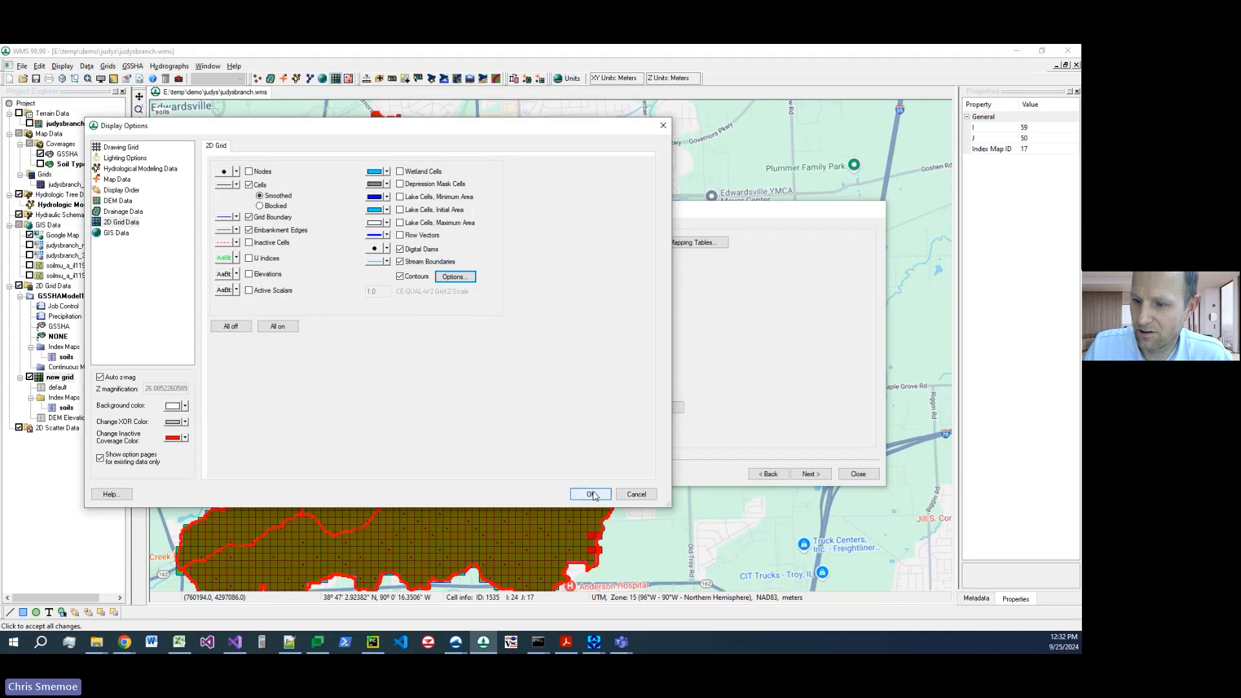
left_click(586, 494)
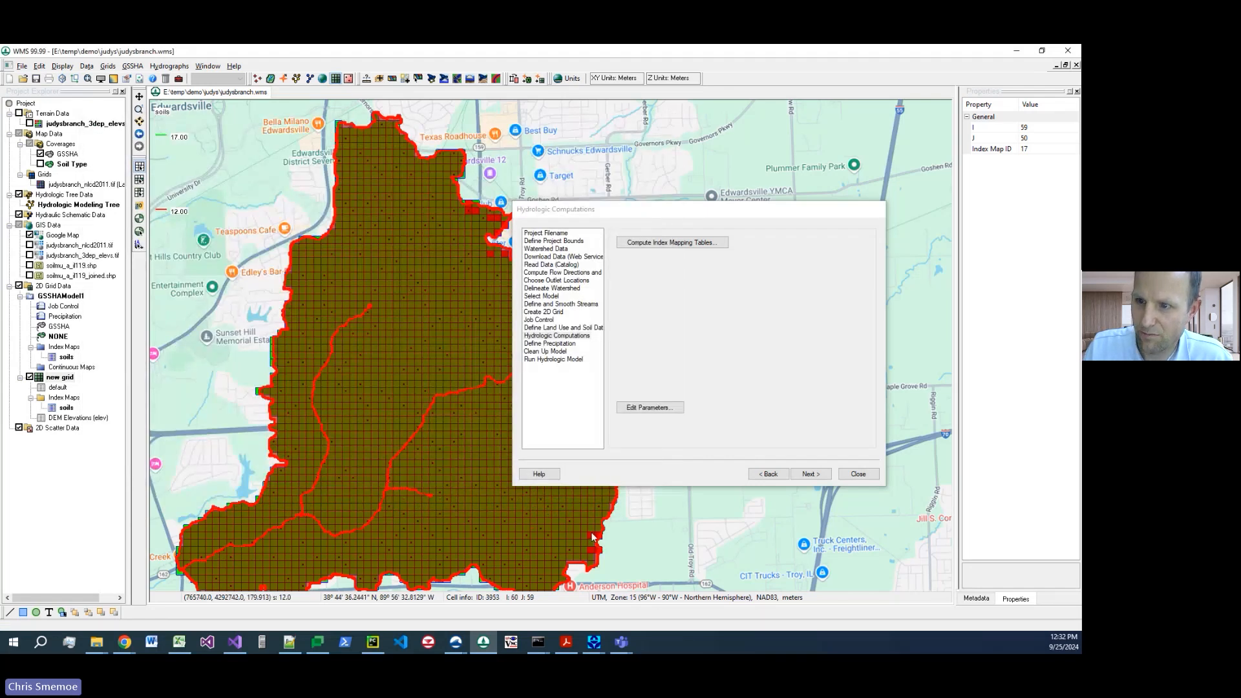
left_click_drag(592, 557, 479, 467)
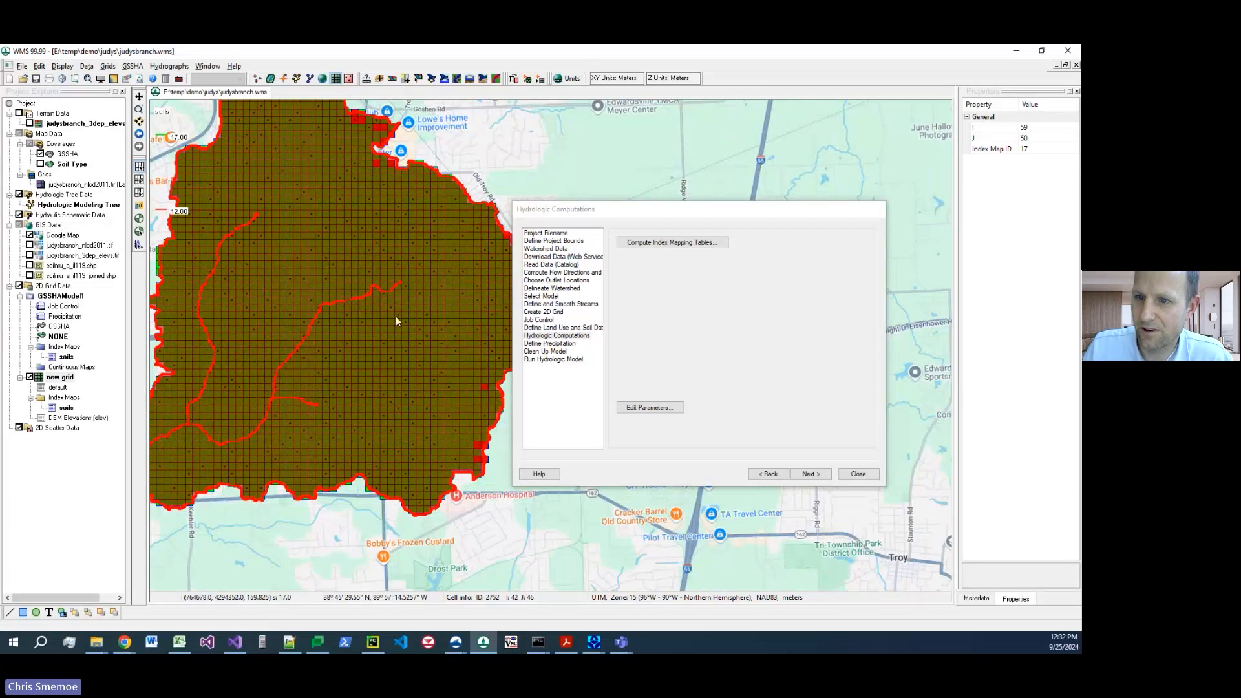
scroll(396, 320, "down", 1)
left_click_drag(393, 348, 448, 417)
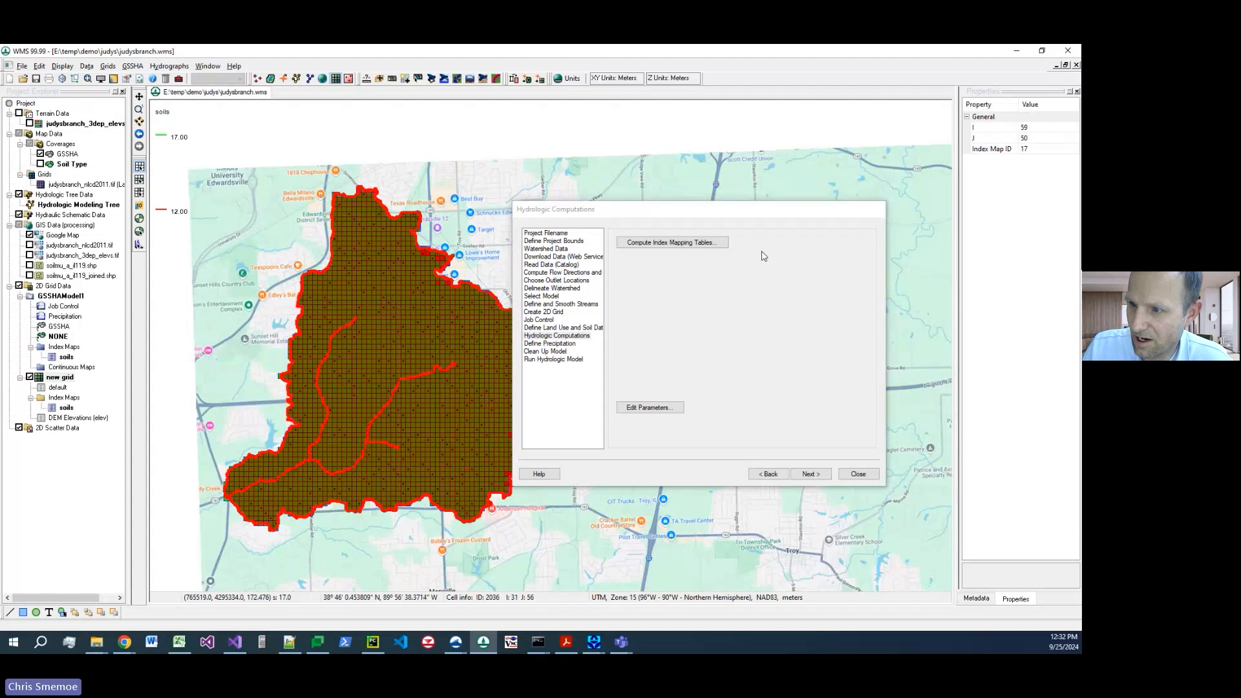
Step: Enable Green + Ampt infiltration with soil moisture redistribution for the infiltration mapping table
left_click(672, 246)
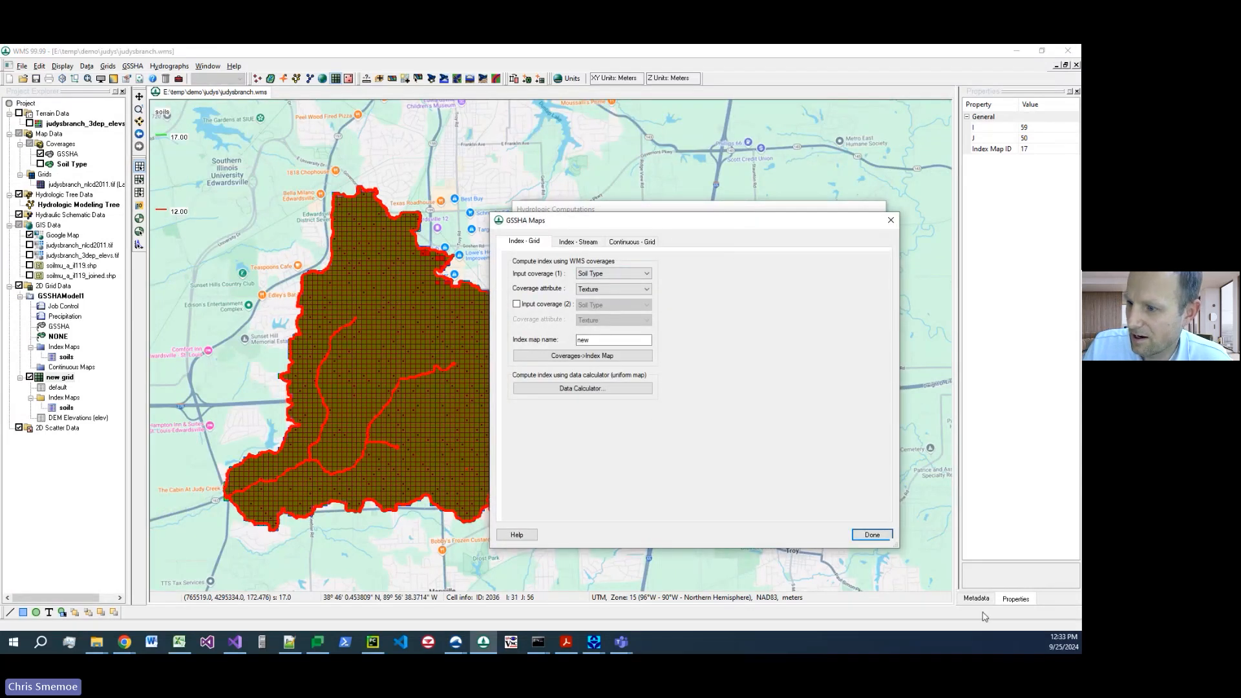
left_click(872, 535)
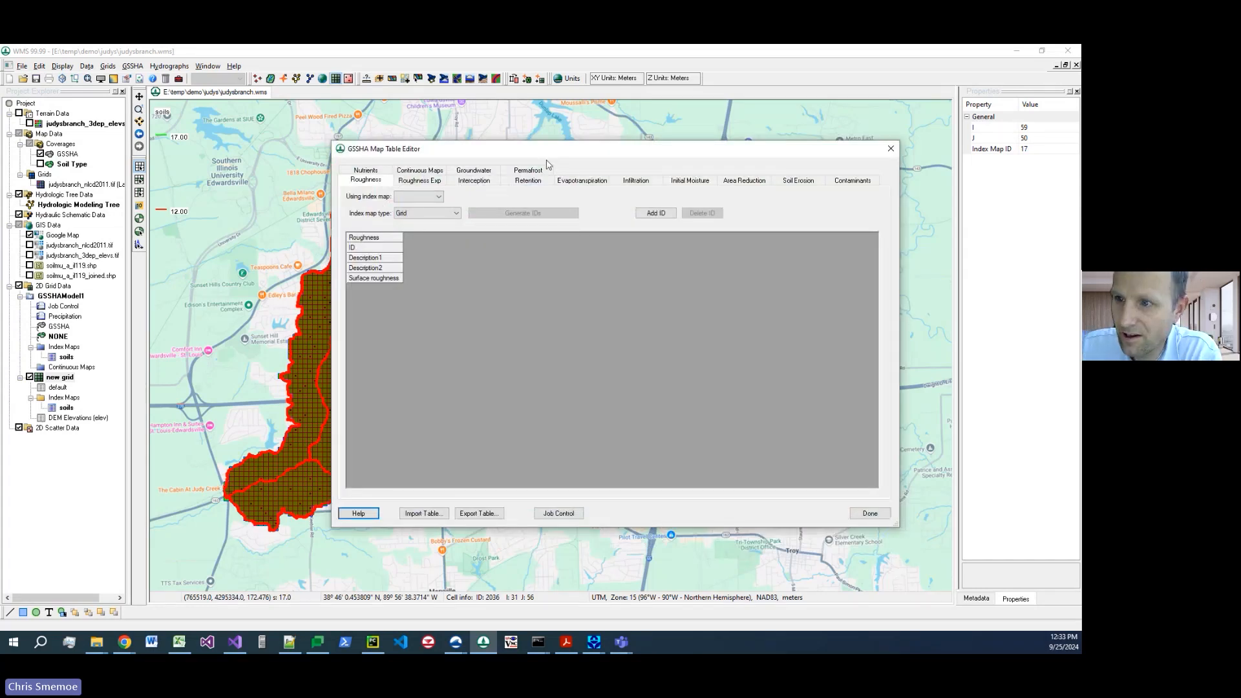
left_click_drag(553, 151, 611, 153)
left_click(700, 181)
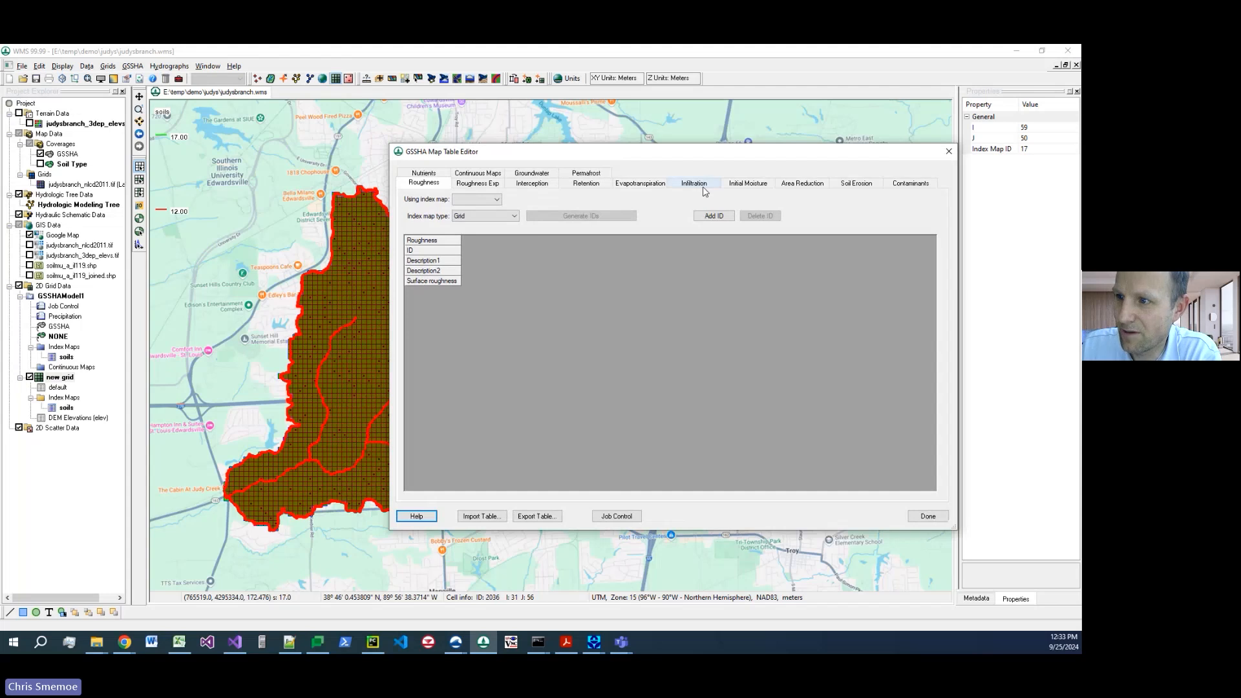
left_click(590, 372)
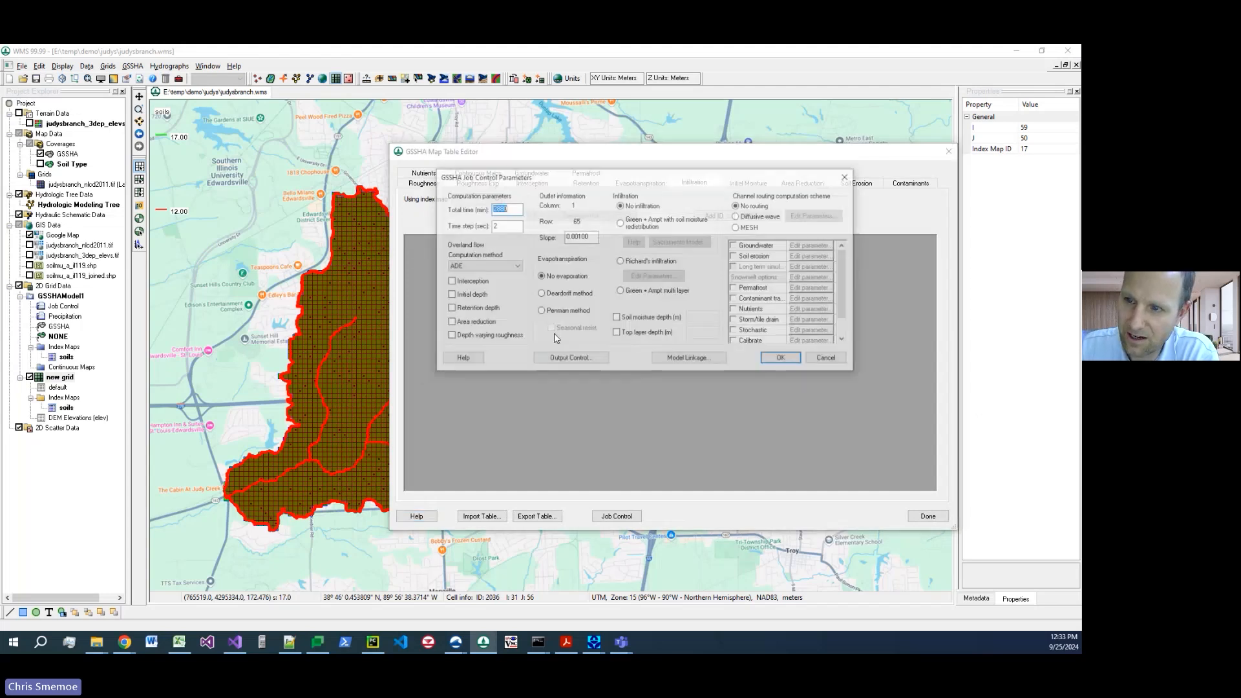
left_click(621, 223)
left_click(781, 359)
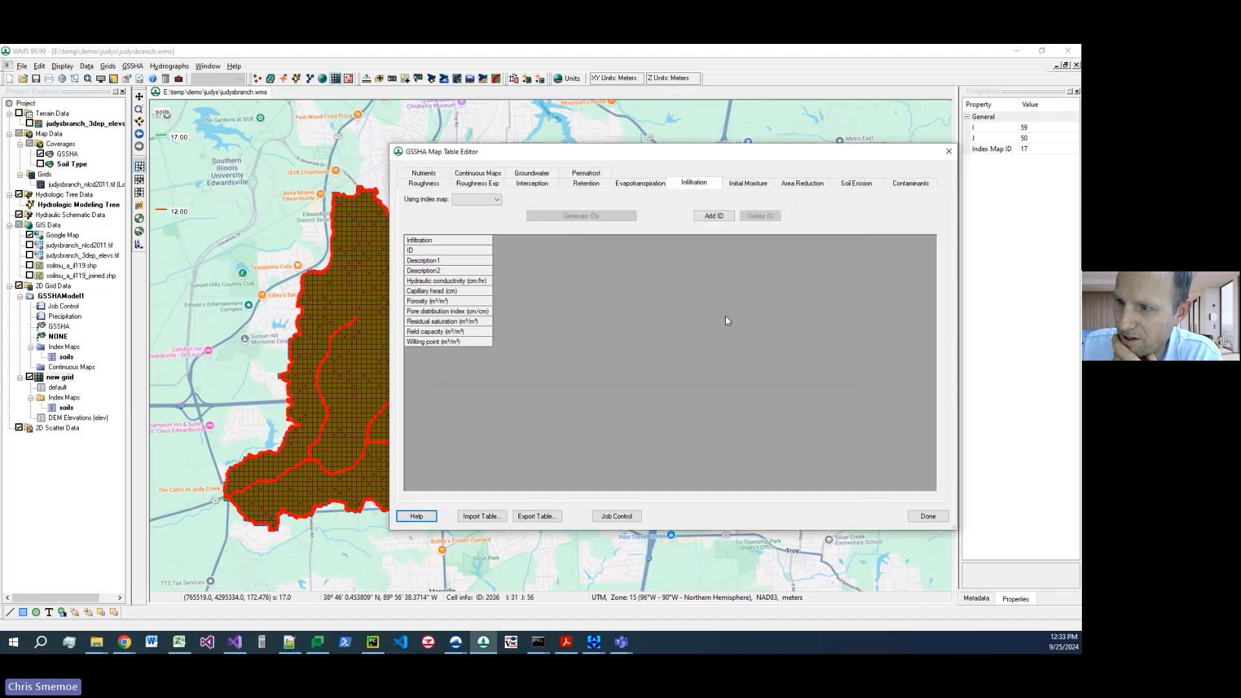
Step: Generate the infiltration table IDs from the soils index map and review the infiltration method in the job control parameters
left_click(496, 199)
left_click(469, 210)
left_click(577, 217)
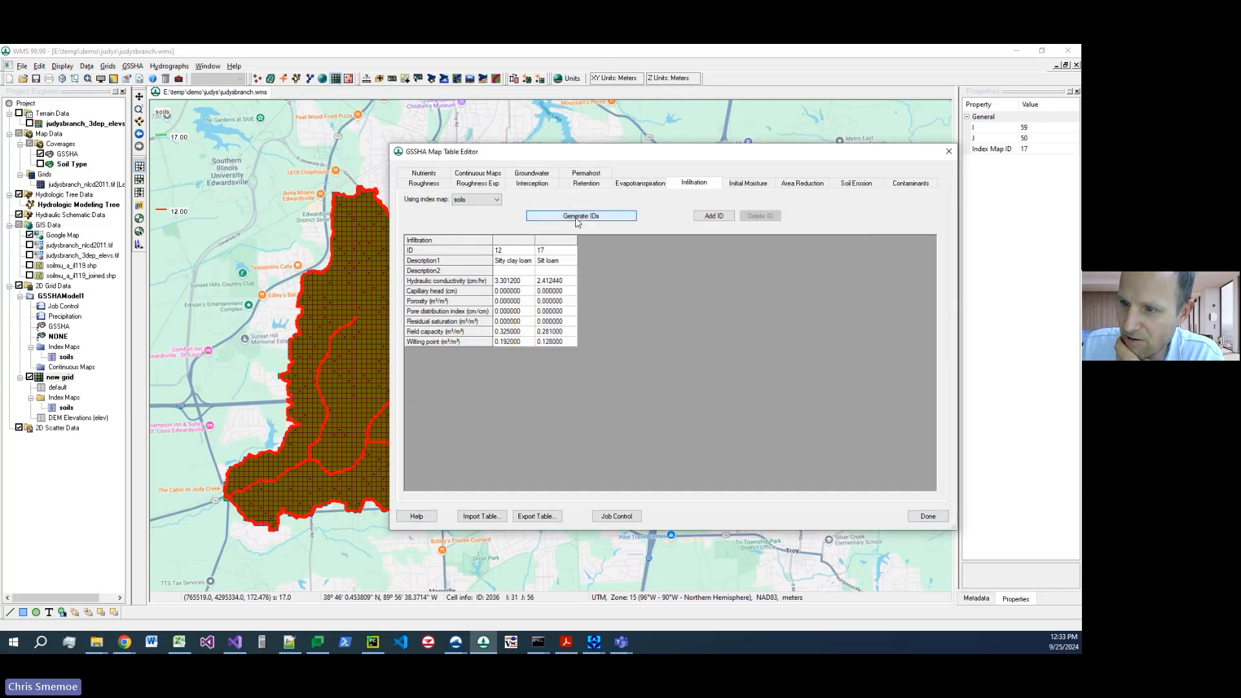
left_click(508, 262)
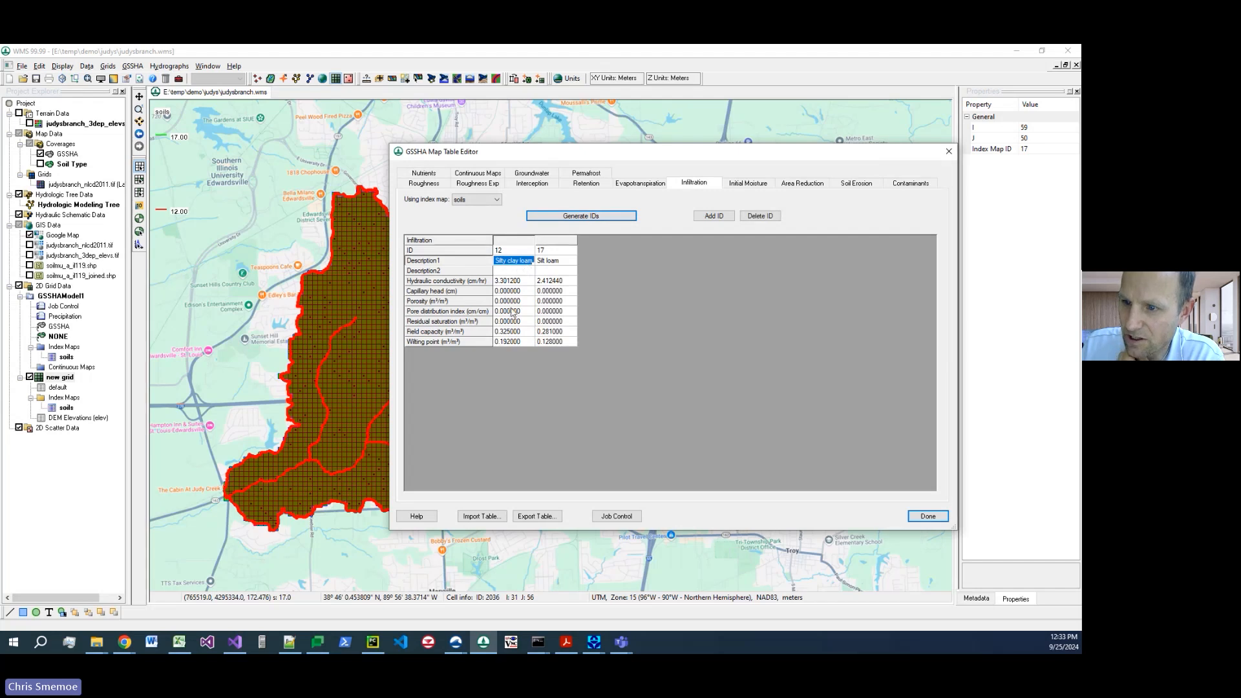
left_click(552, 263)
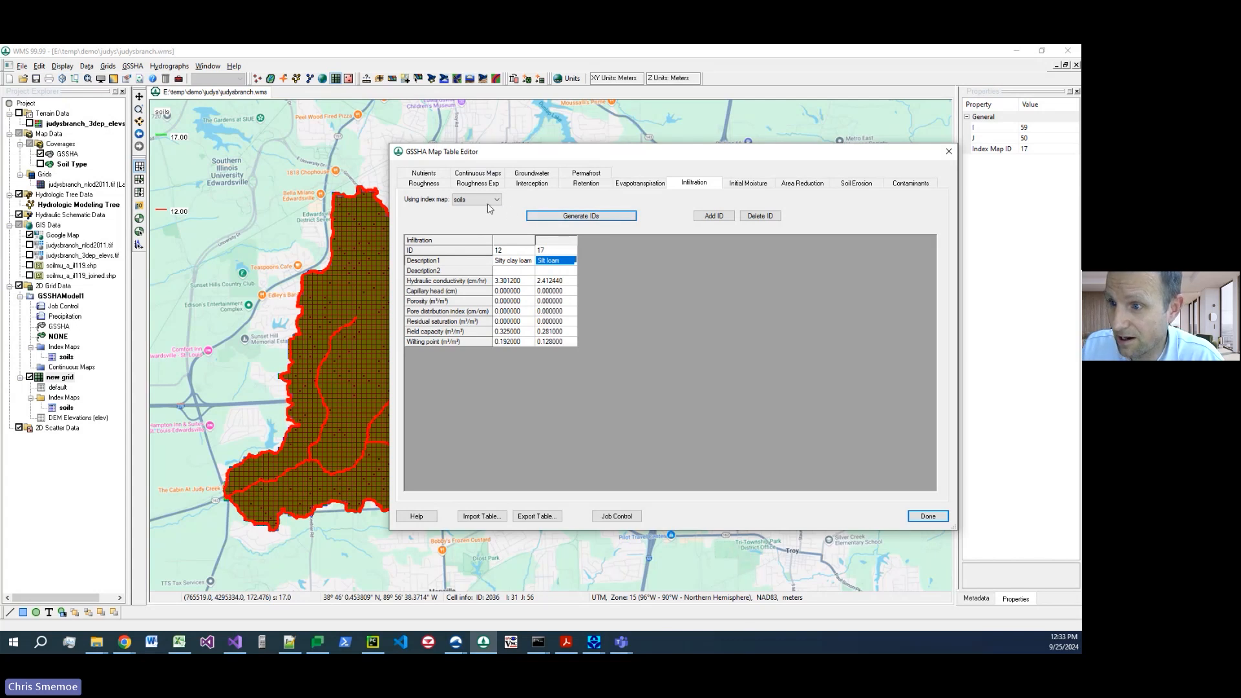
left_click(613, 517)
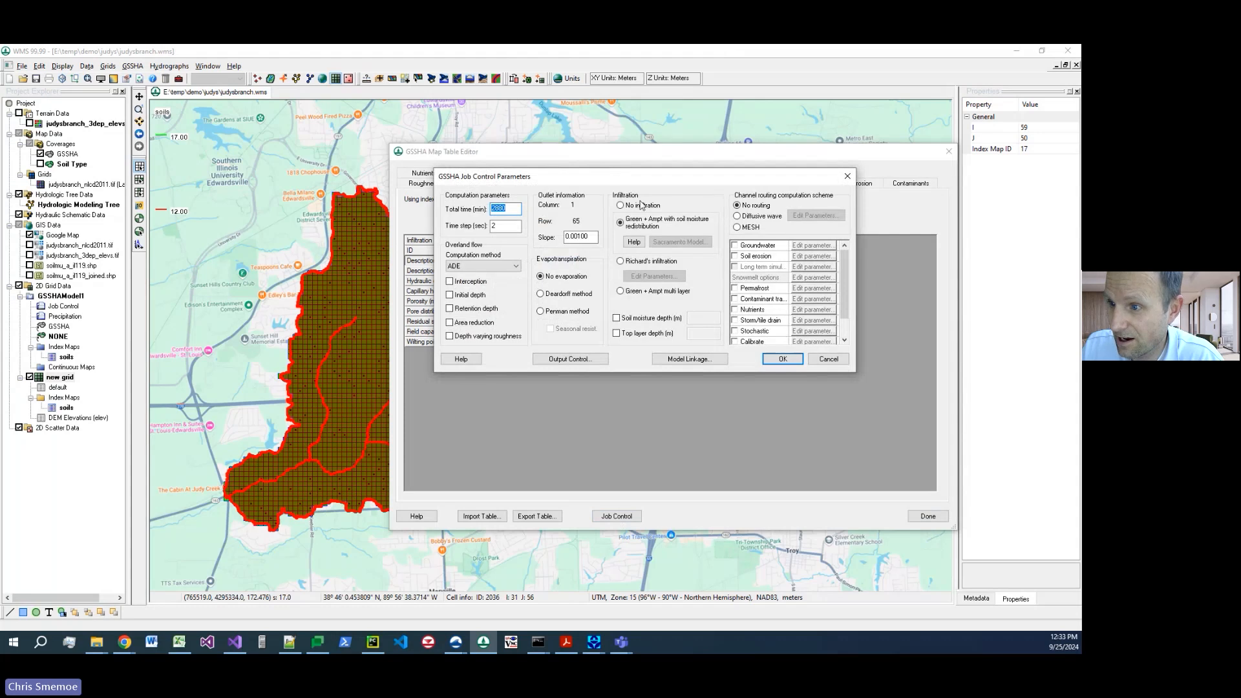
left_click(782, 359)
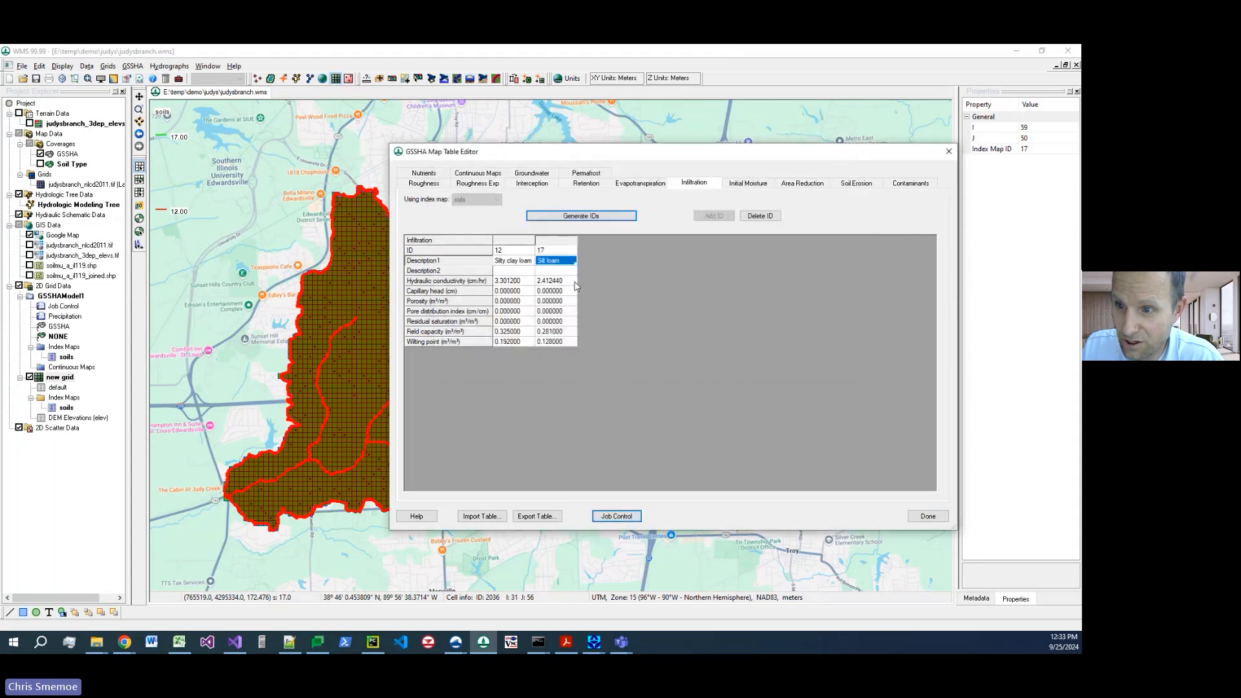
Step: Assign the soils index map to the roughness mapping table
left_click(429, 187)
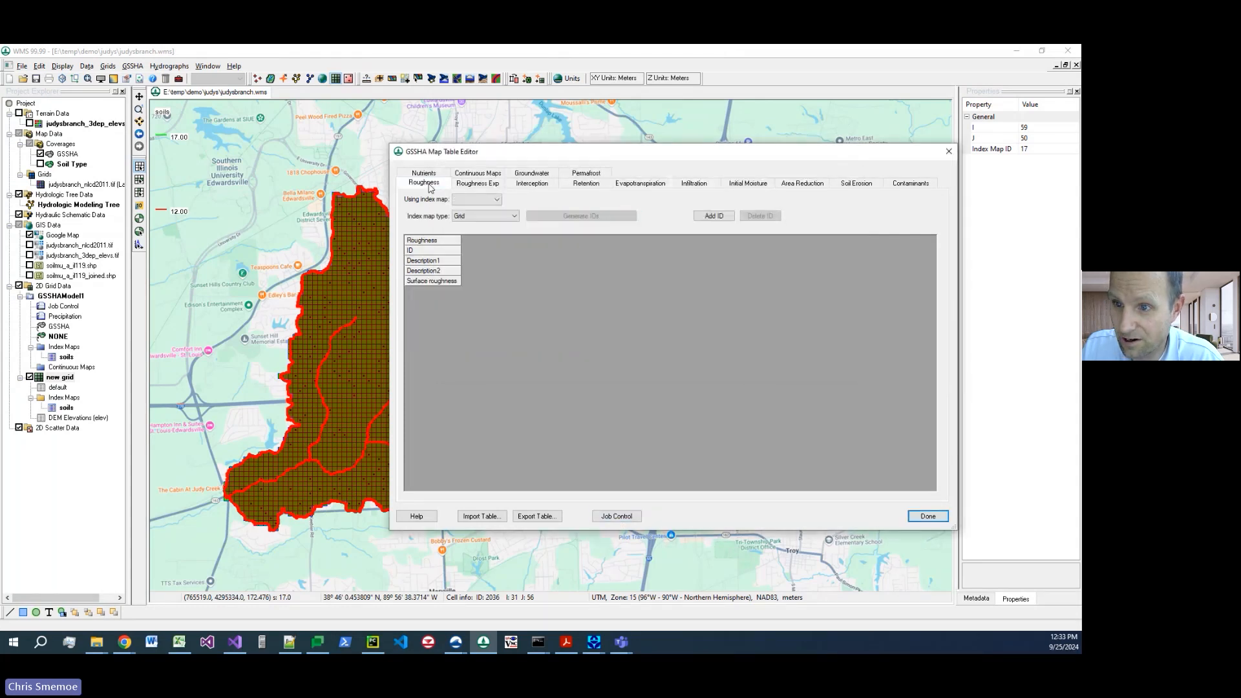
left_click(465, 201)
left_click(464, 210)
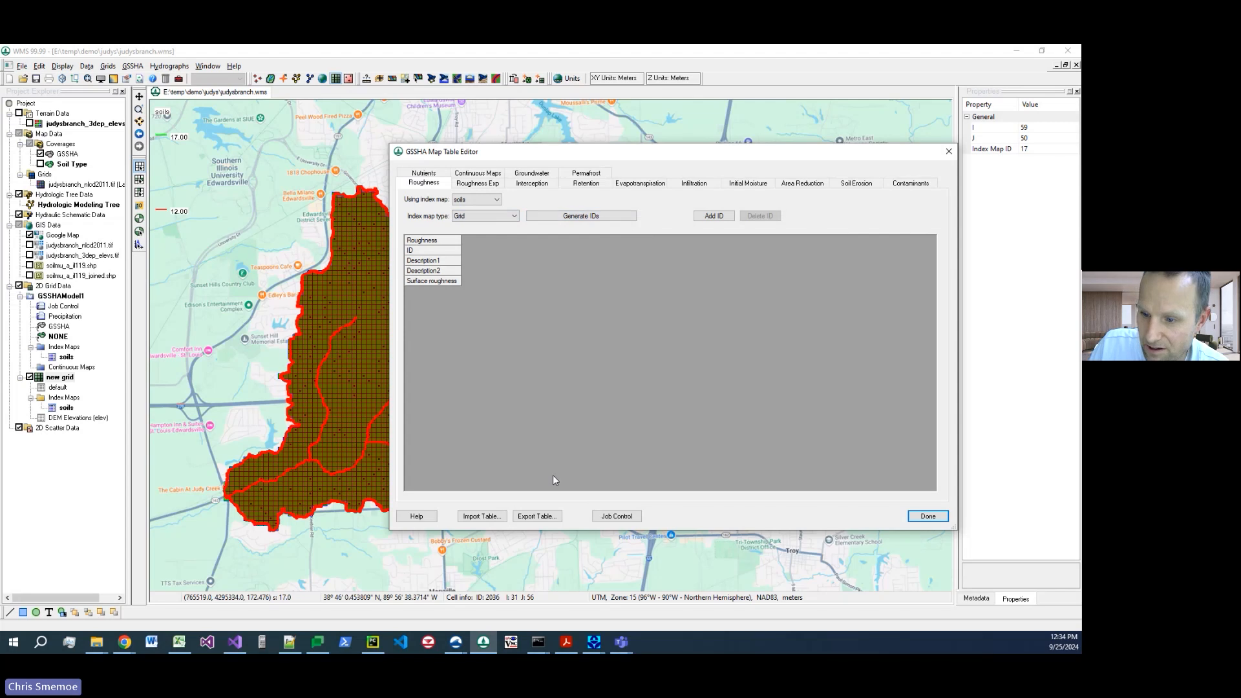
Step: Close the map table editor and compute a grid index map named new from the Soil Type coverage's Texture attribute
left_click(929, 517)
left_click(666, 243)
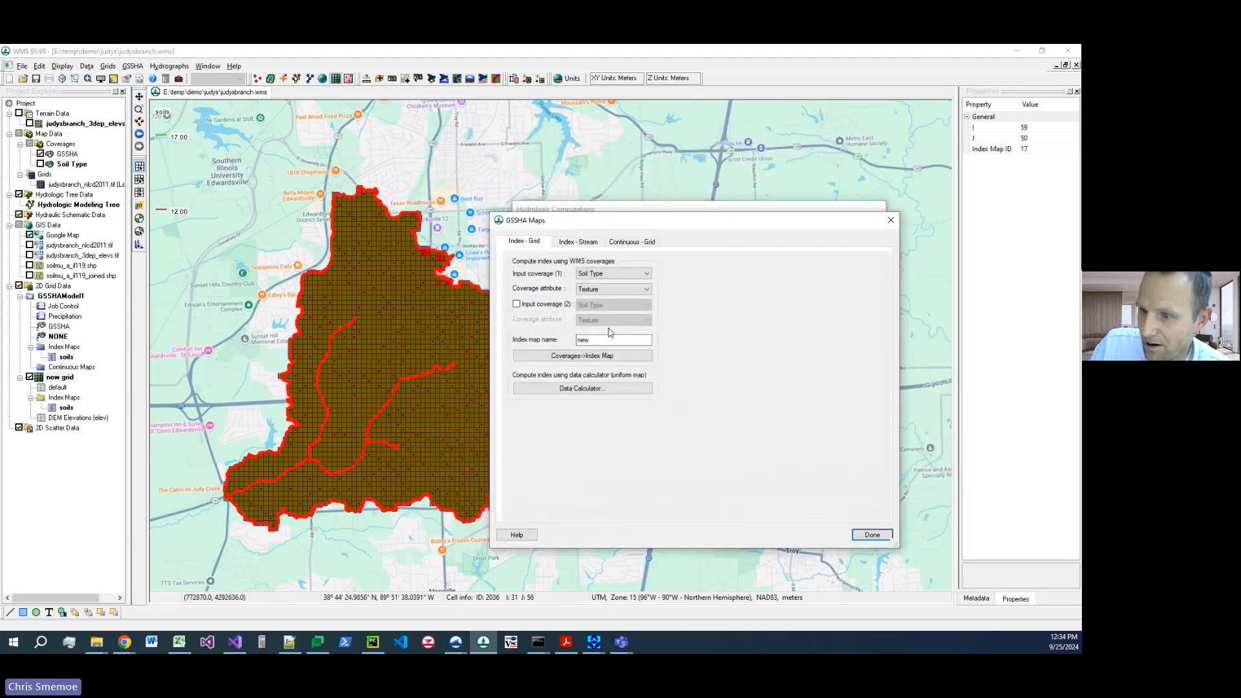
left_click(592, 357)
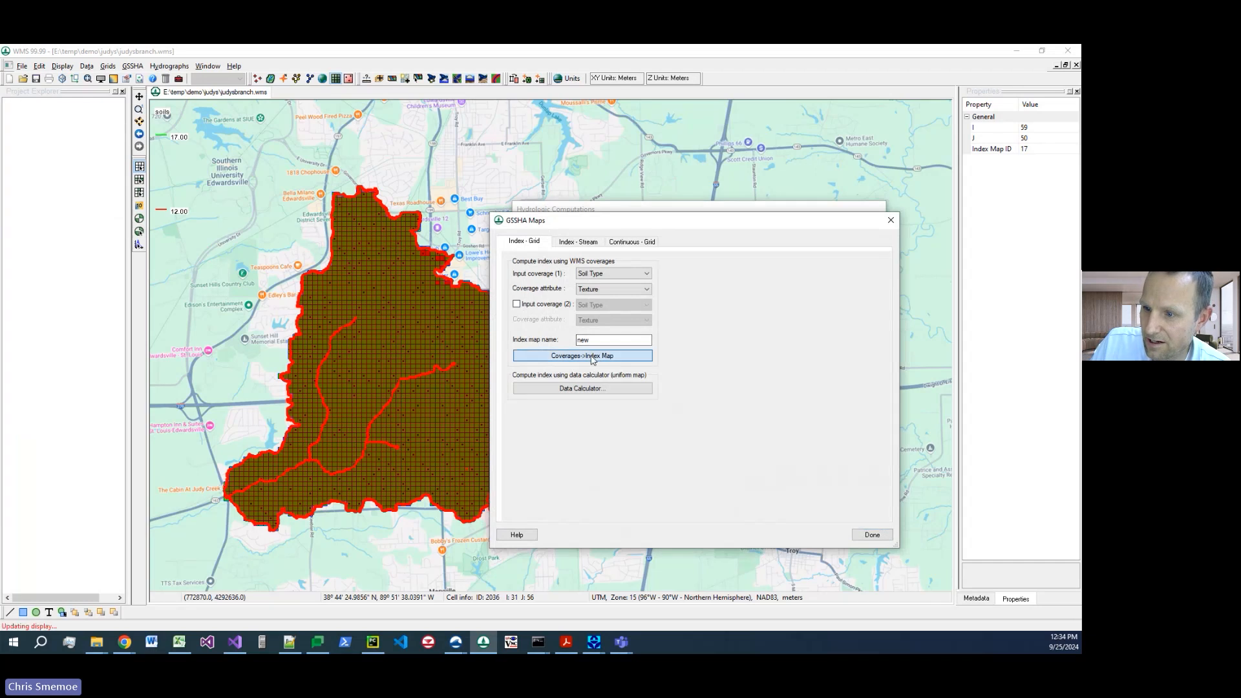
Step: Compute a grid index map named uniform with the constant expression 1 using the data calculator
left_click(582, 390)
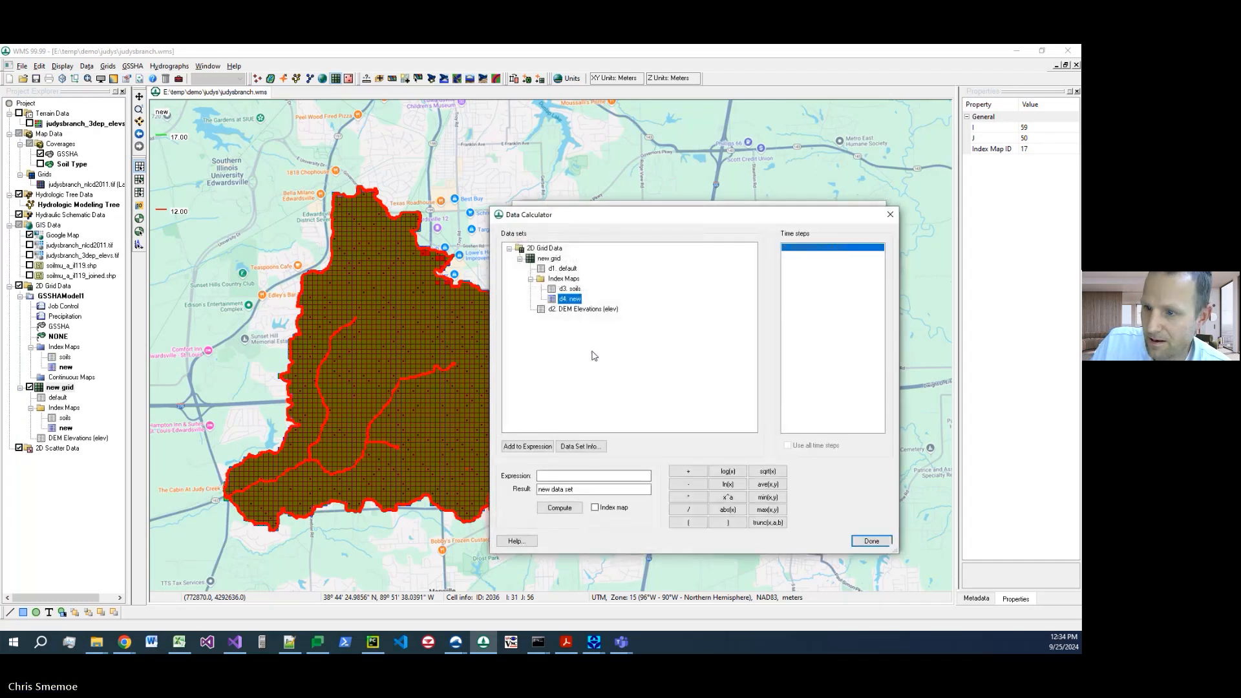
left_click_drag(577, 489, 413, 435)
type("uniform")
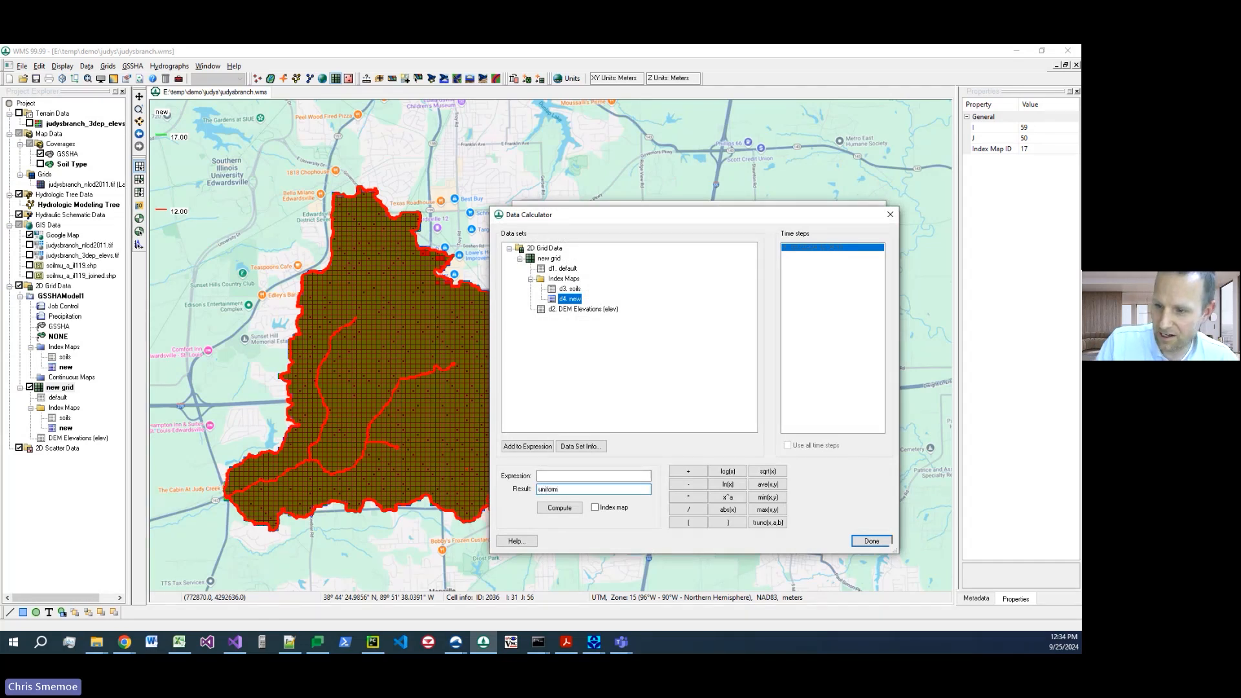
left_click(616, 510)
left_click(572, 477)
type("1")
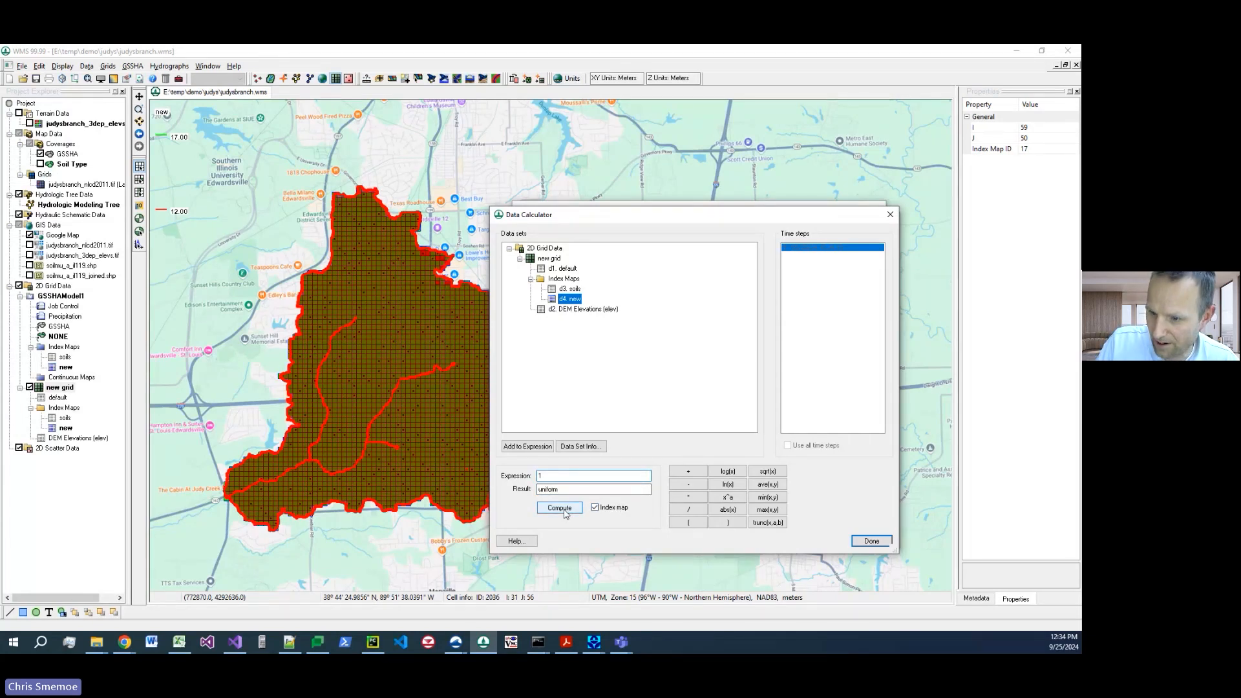
left_click(561, 508)
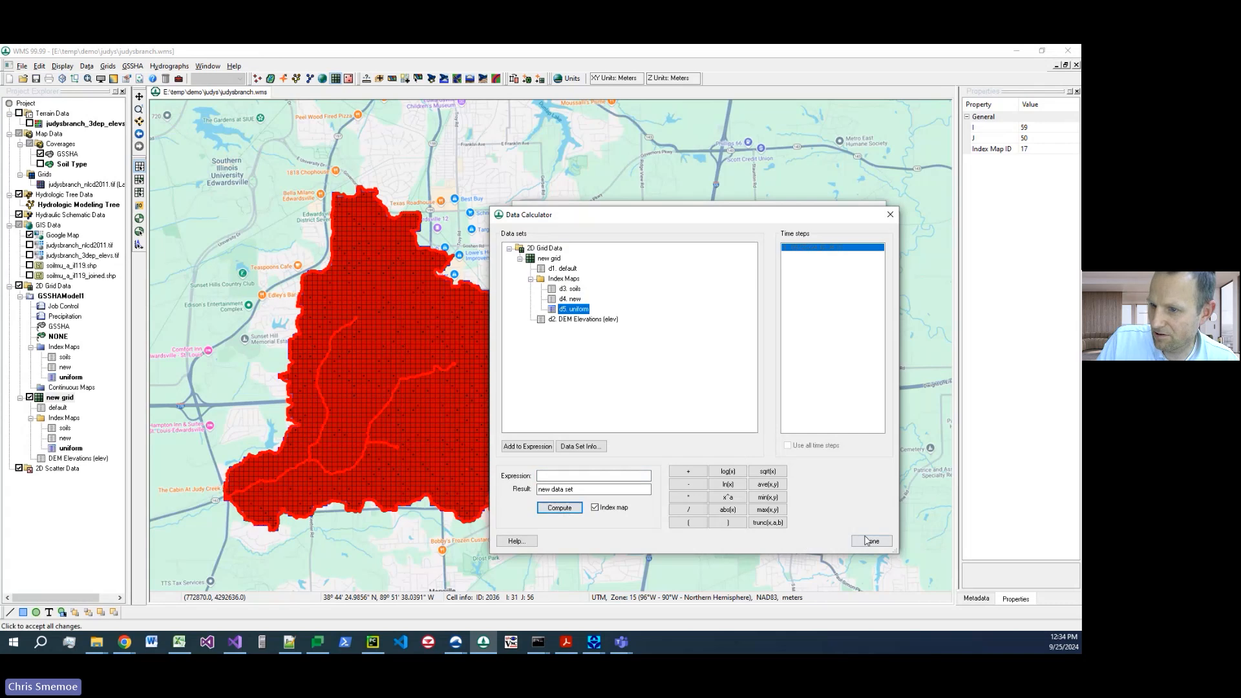
left_click(871, 540)
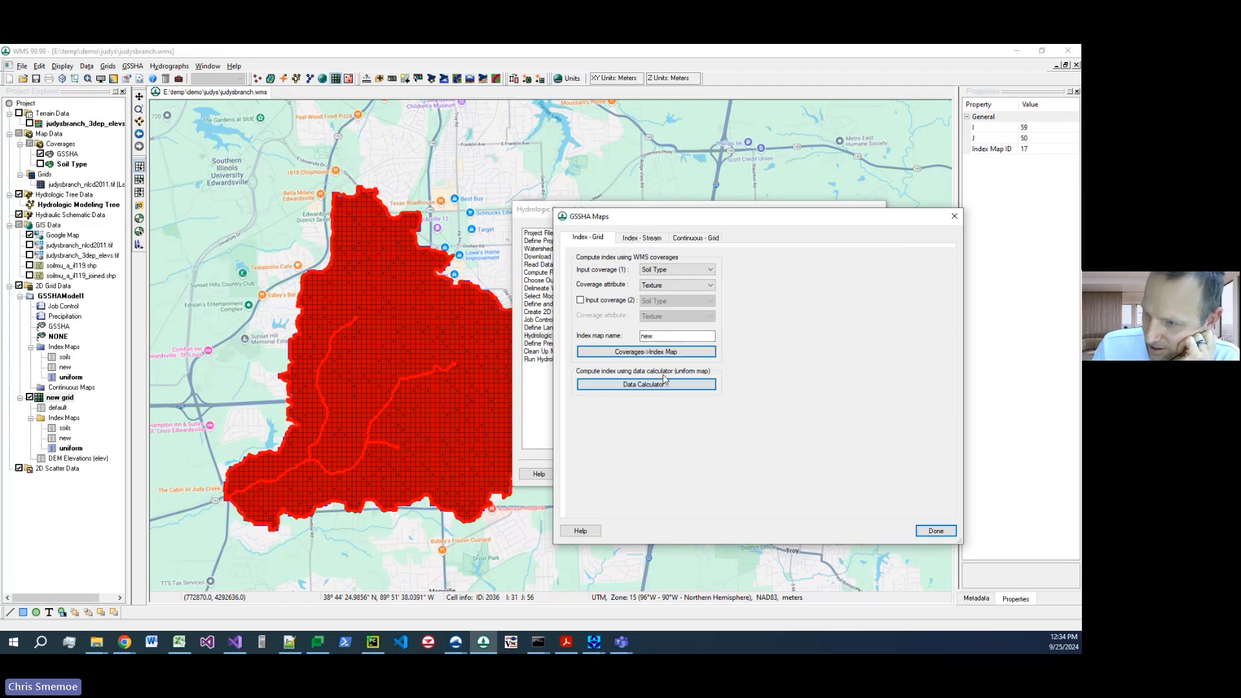
left_click(936, 531)
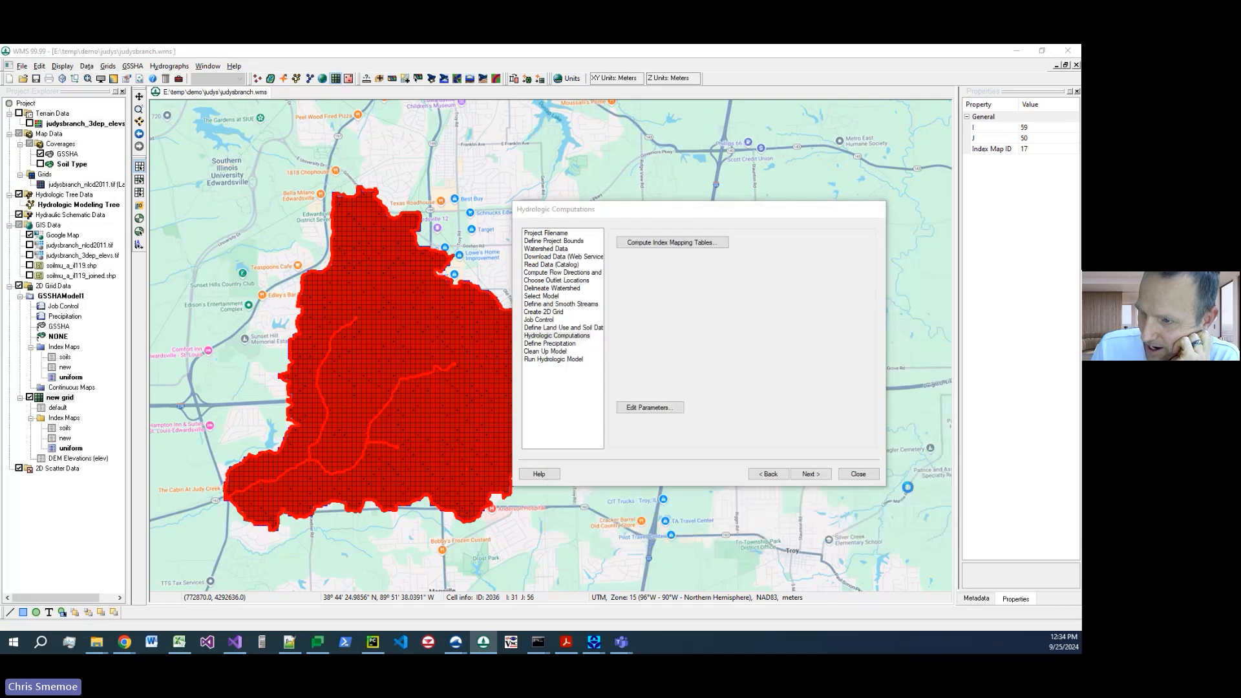
Step: Assign the uniform index map to the roughness table, generate its ID, and set the surface roughness to 0.1
left_click(669, 245)
left_click(466, 201)
left_click(478, 225)
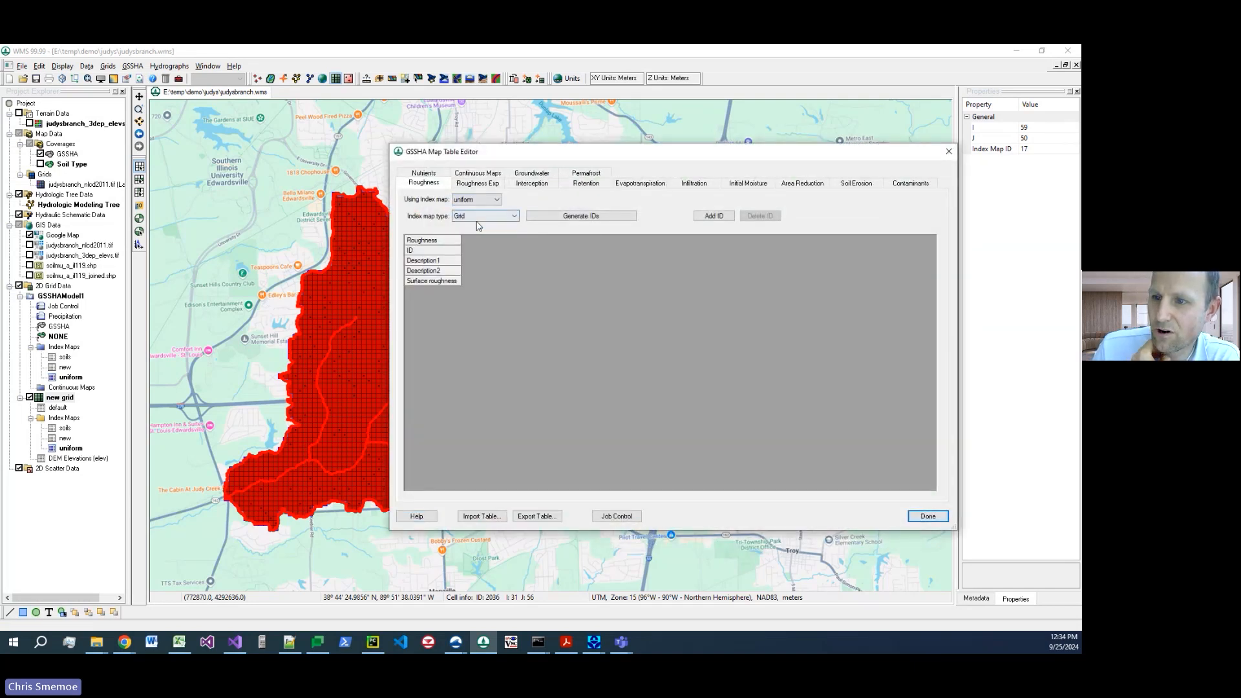
left_click(558, 219)
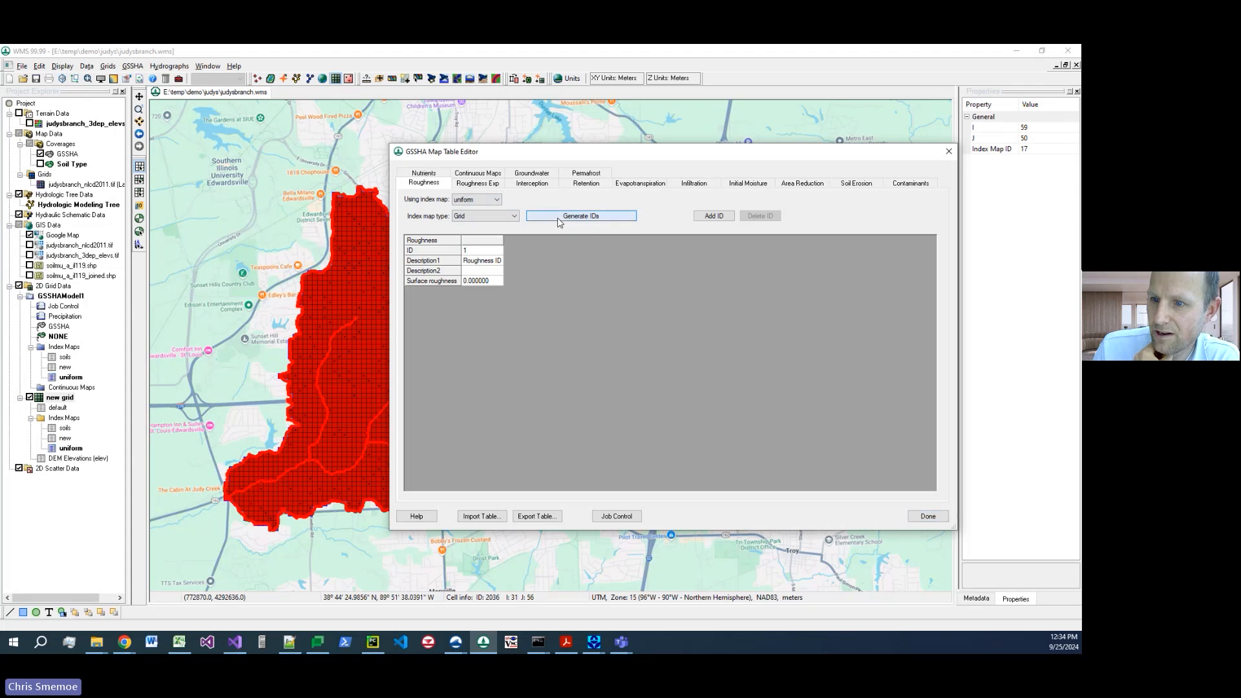
left_click(476, 282)
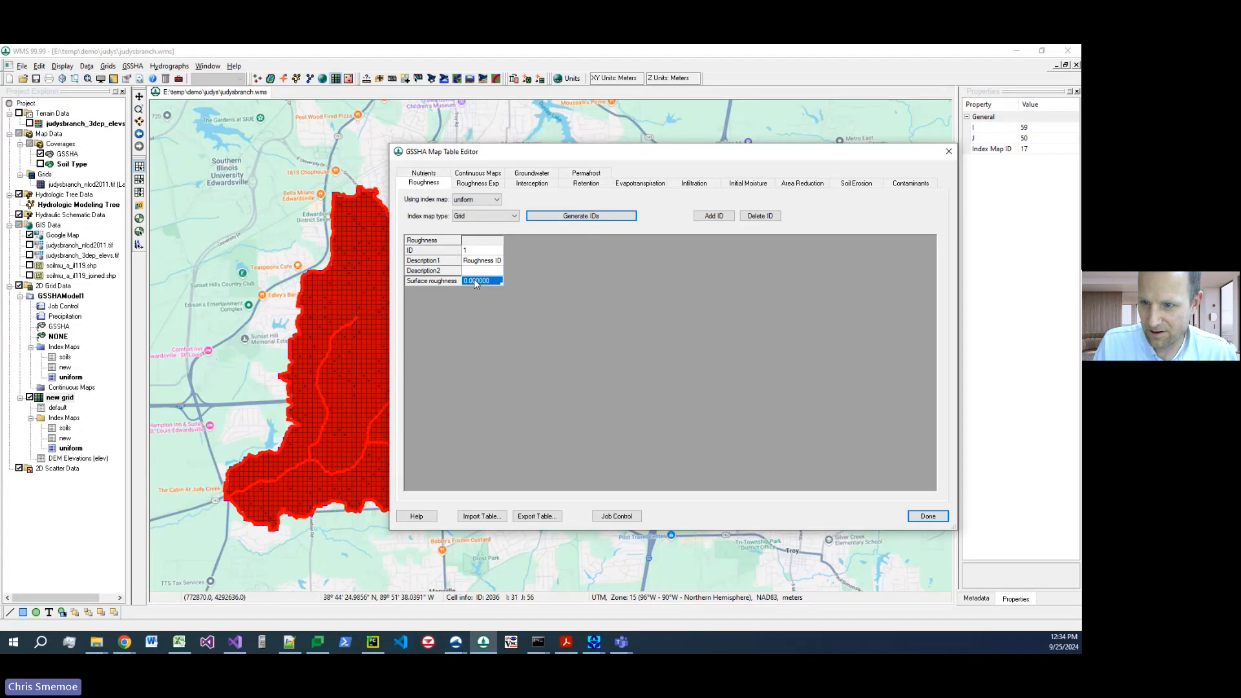
type(".1")
key("Return")
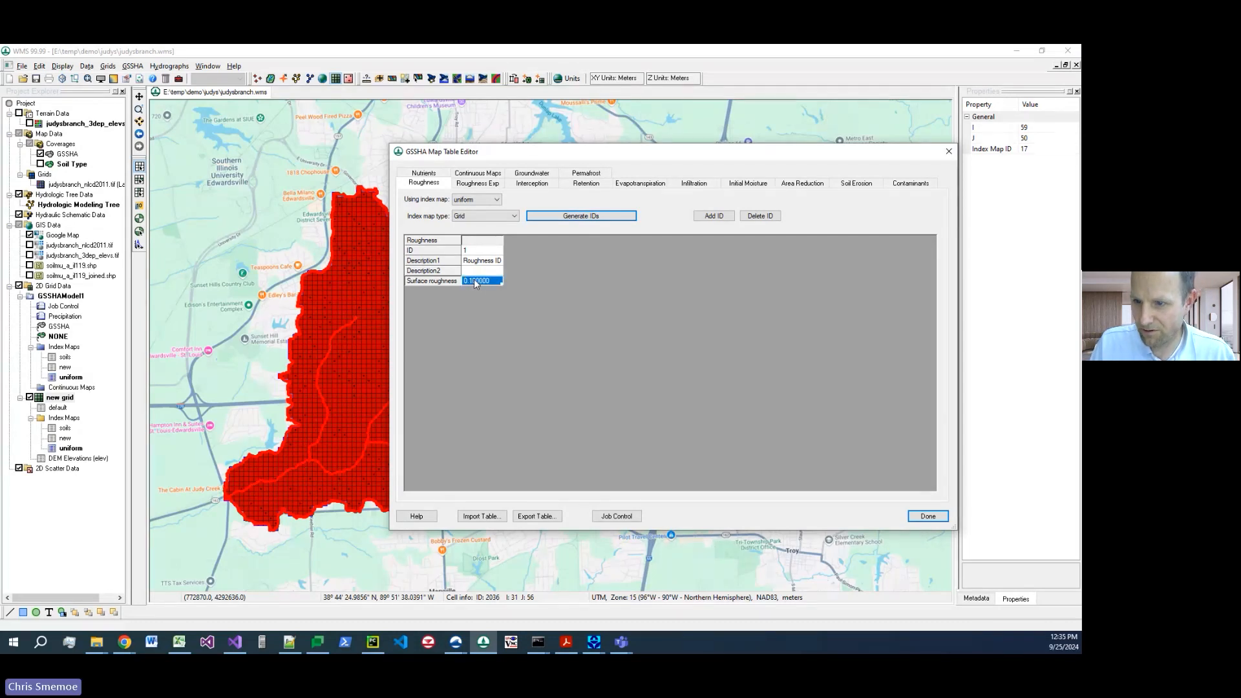
left_click(928, 516)
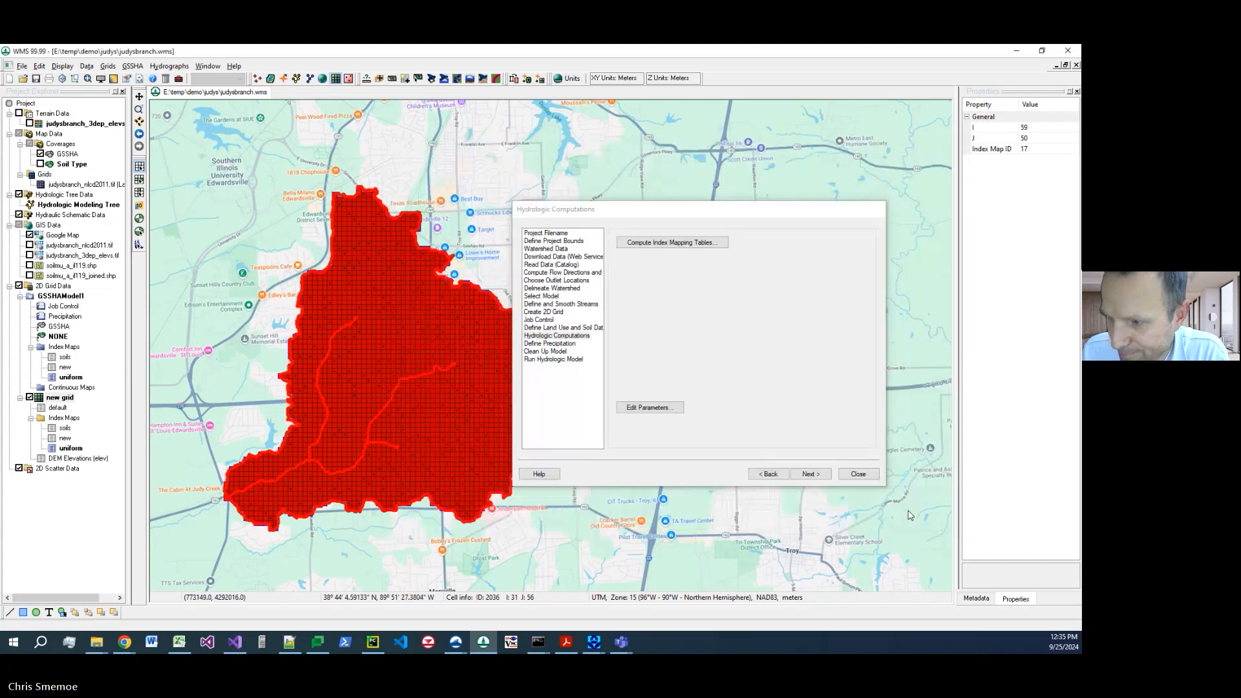
Step: Set the channel routing computation scheme to Diffusive wave in the GSSHA job control parameters
left_click(644, 407)
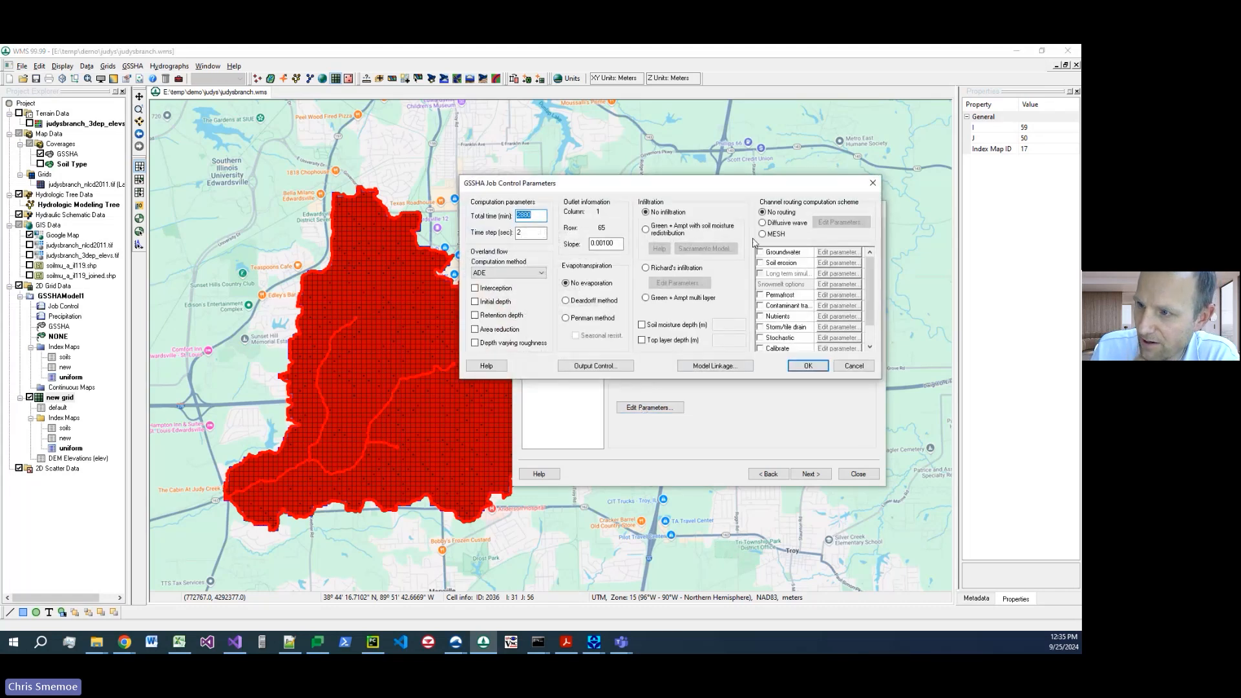
left_click_drag(781, 192, 770, 188)
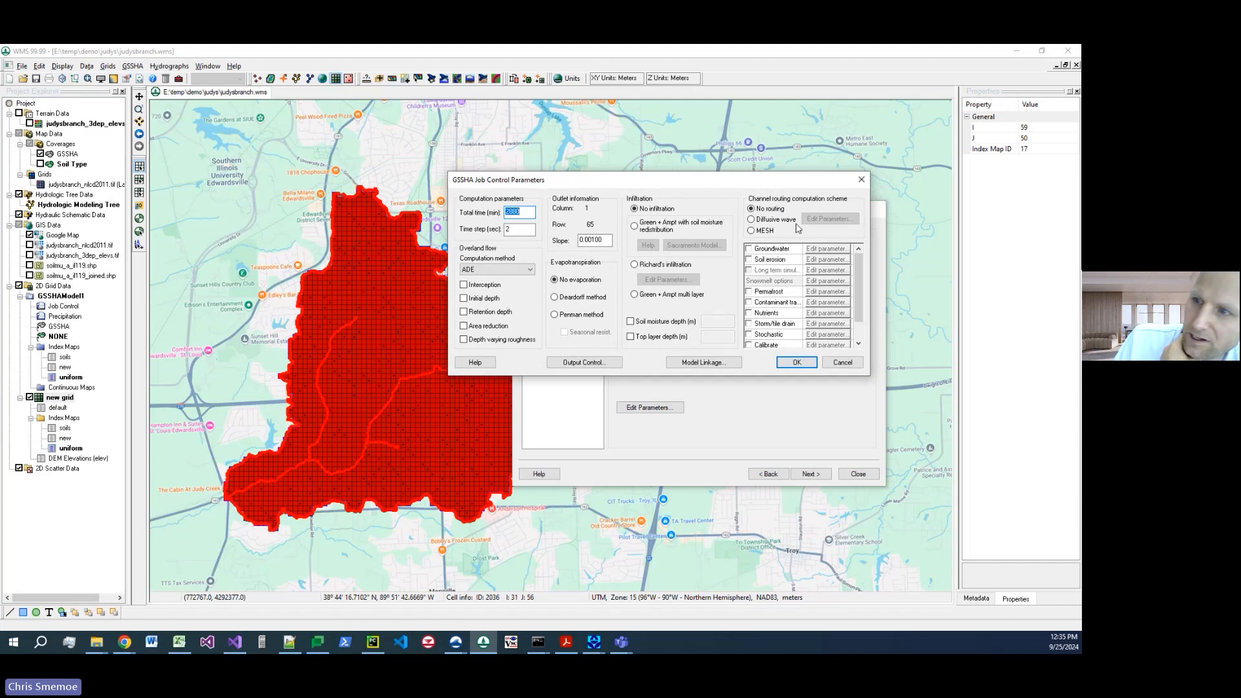
left_click(773, 221)
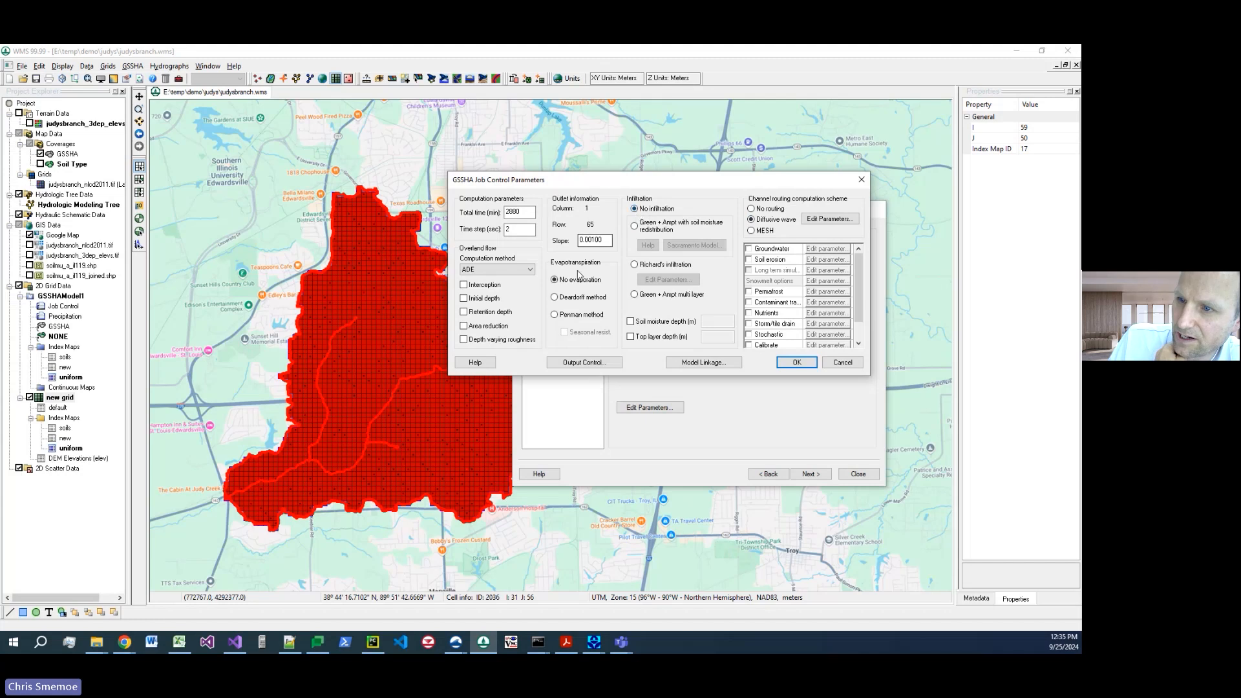
left_click(801, 368)
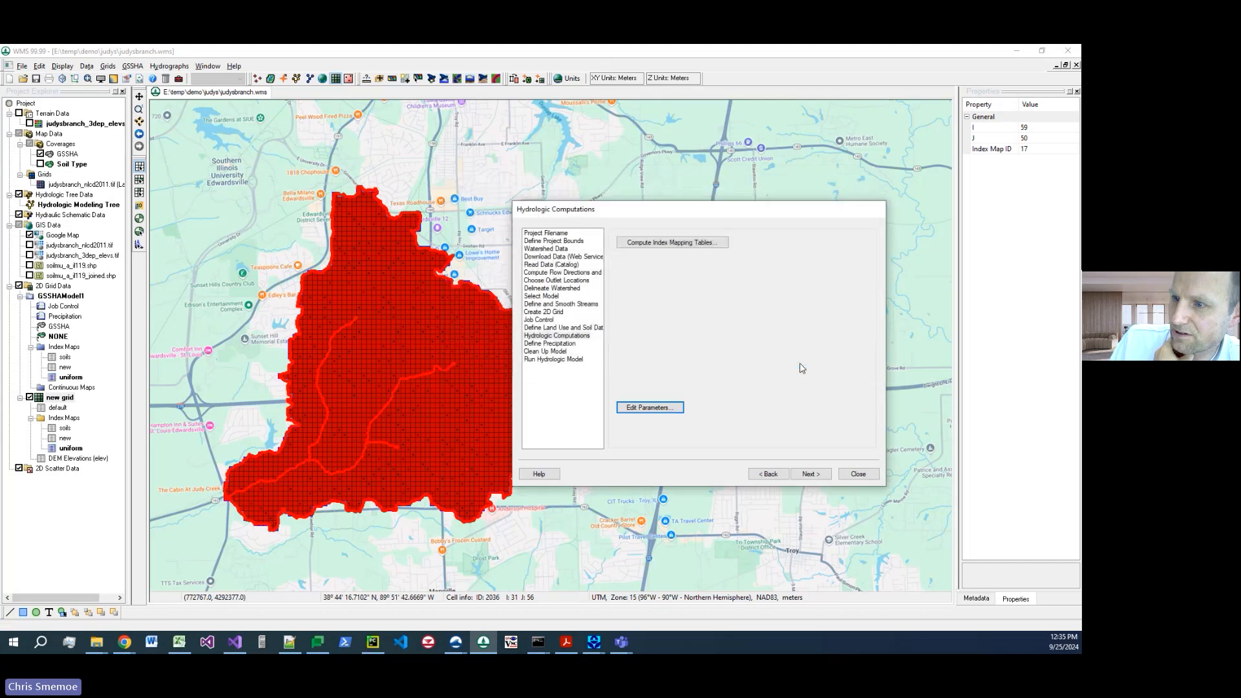
Step: Define the GSSHA precipitation as a Hyetograph rainfall event using the typeII-24hour distribution curve
left_click(808, 474)
left_click(669, 266)
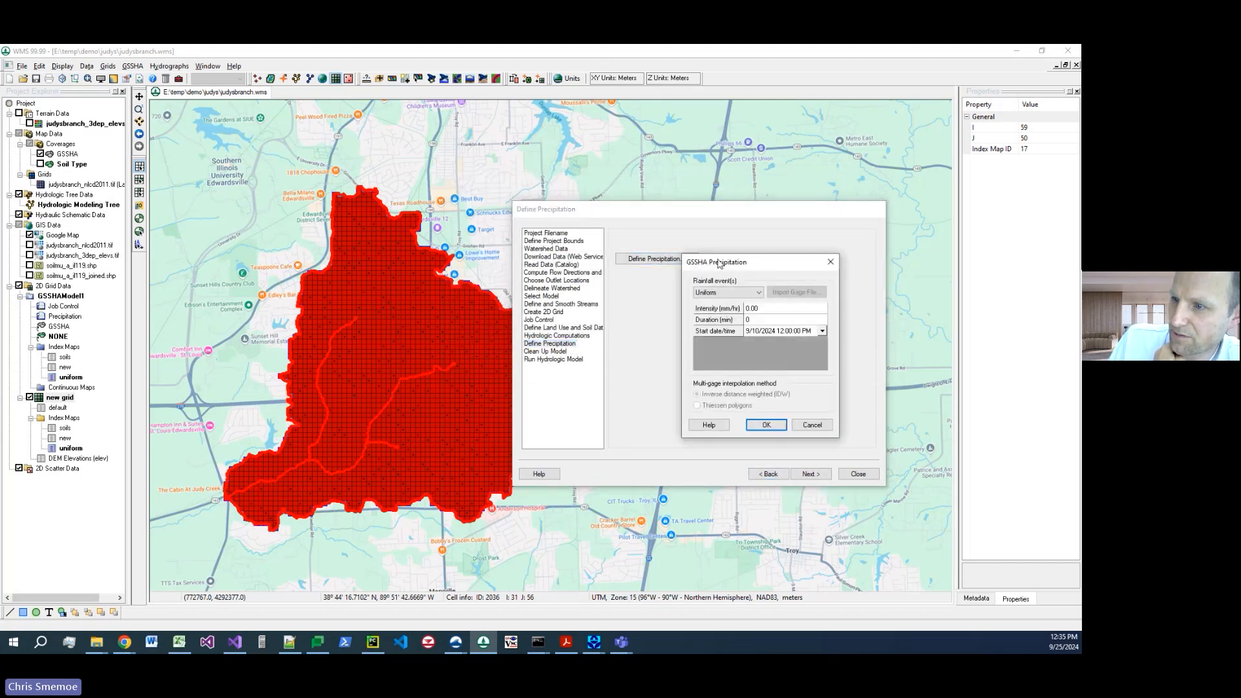
left_click_drag(729, 263, 714, 259)
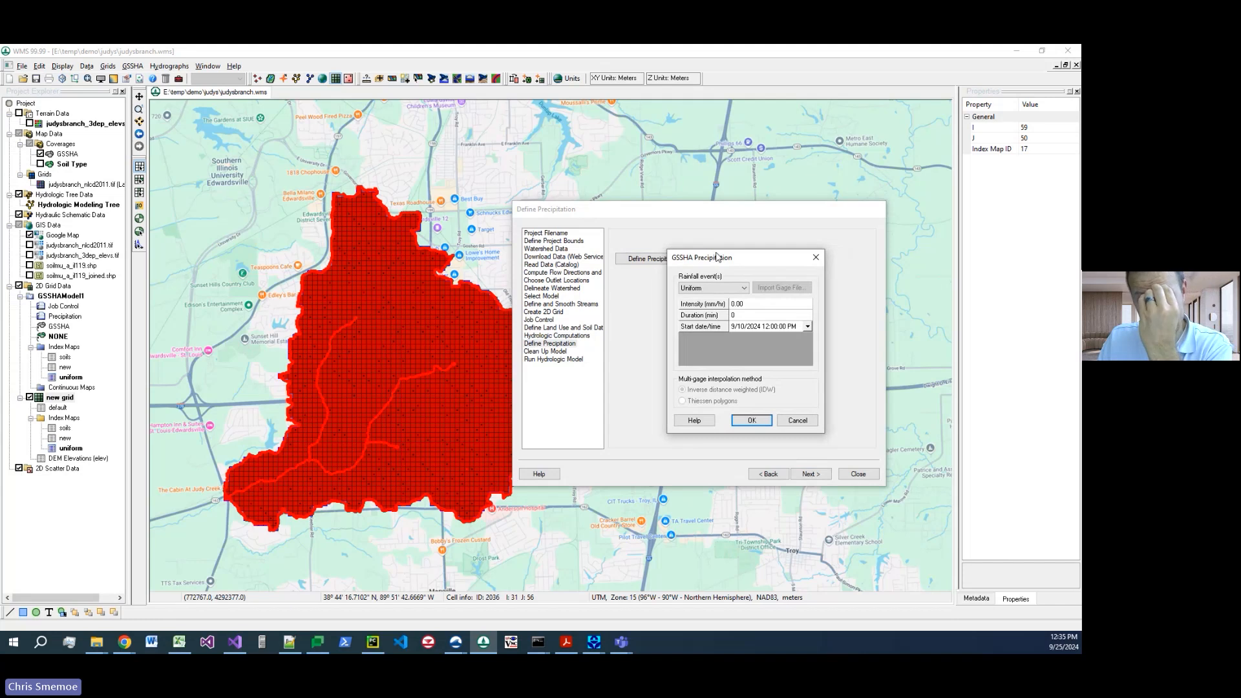
left_click(738, 290)
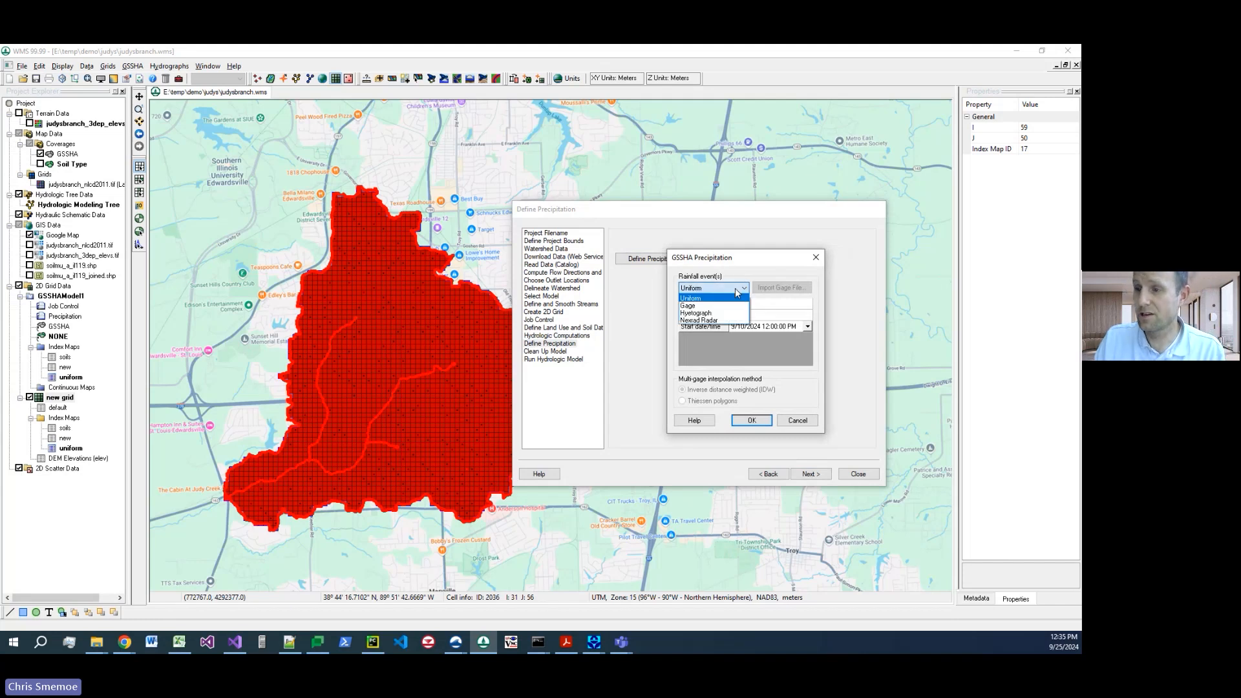
left_click(722, 316)
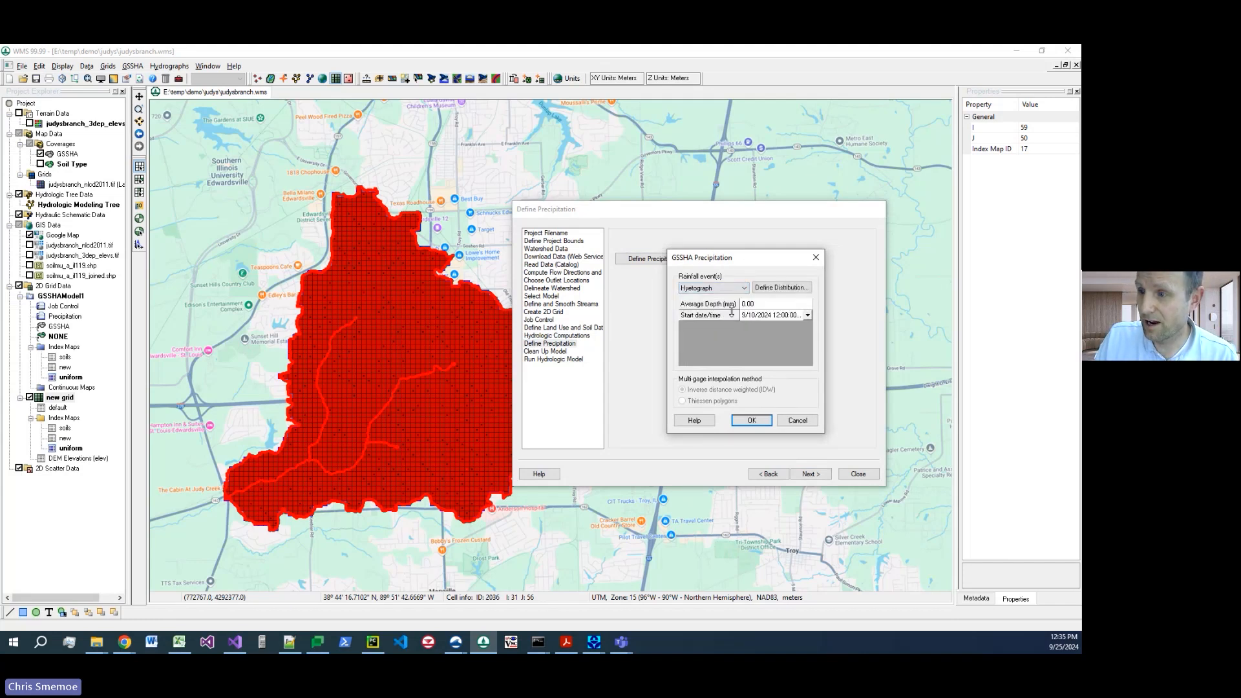
left_click(773, 288)
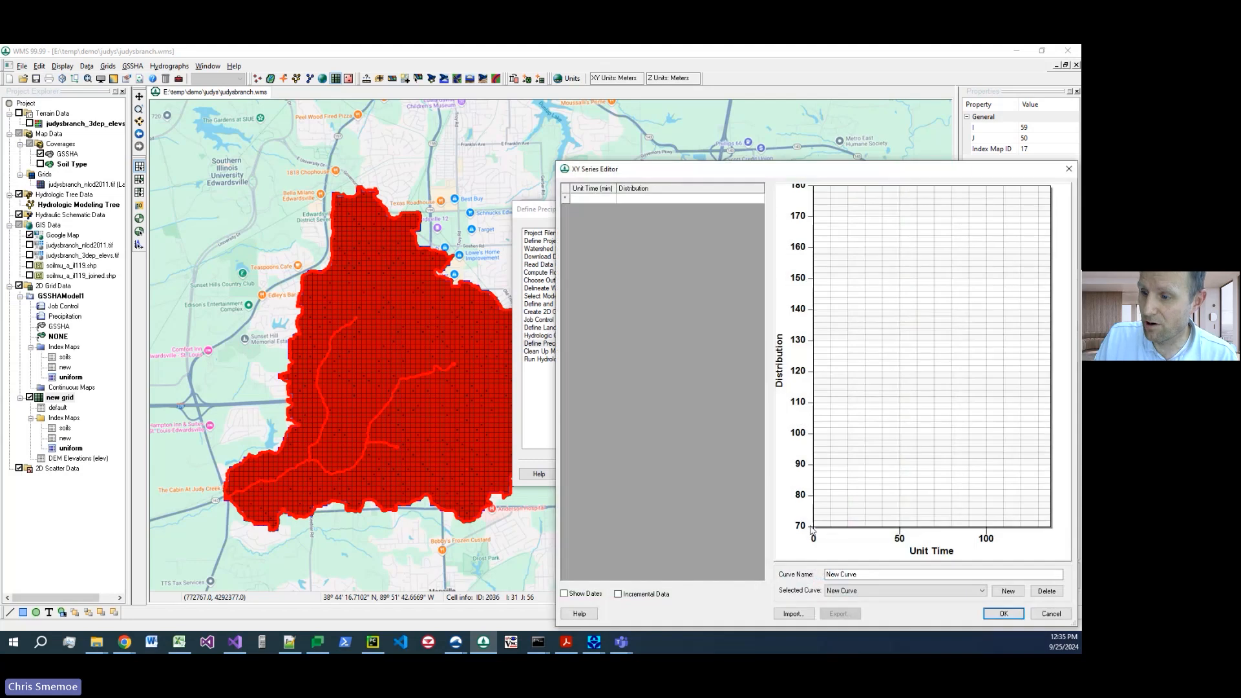
left_click(870, 591)
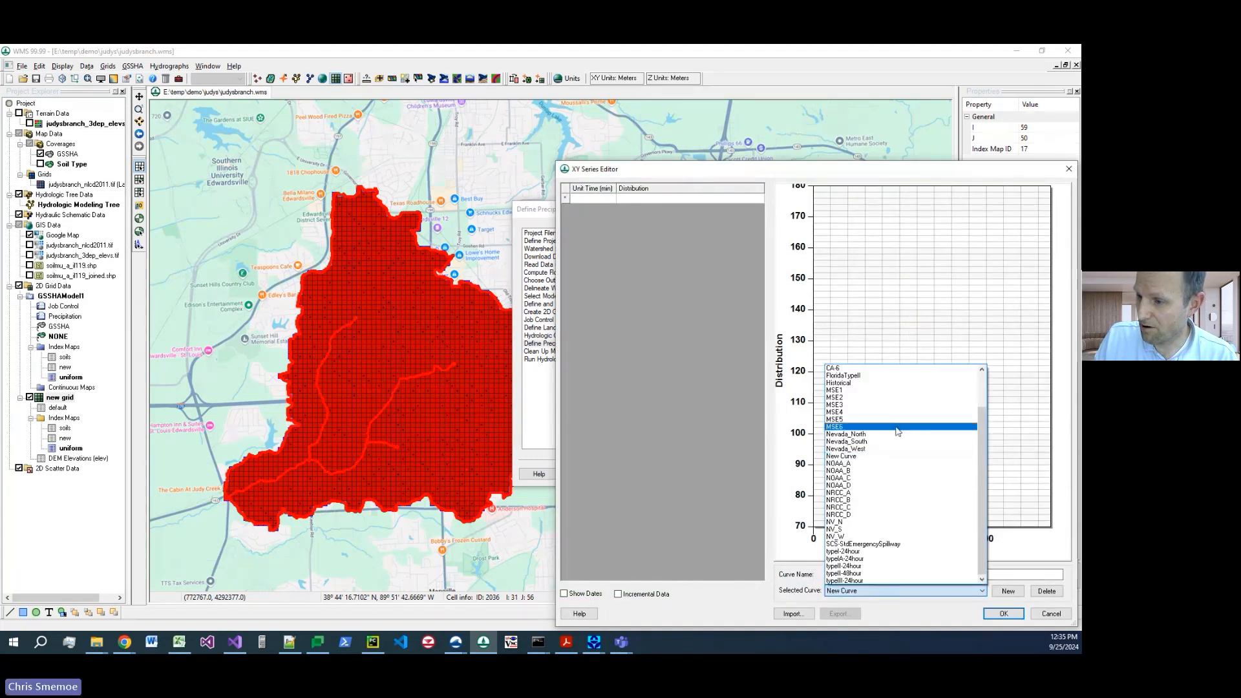
left_click(872, 570)
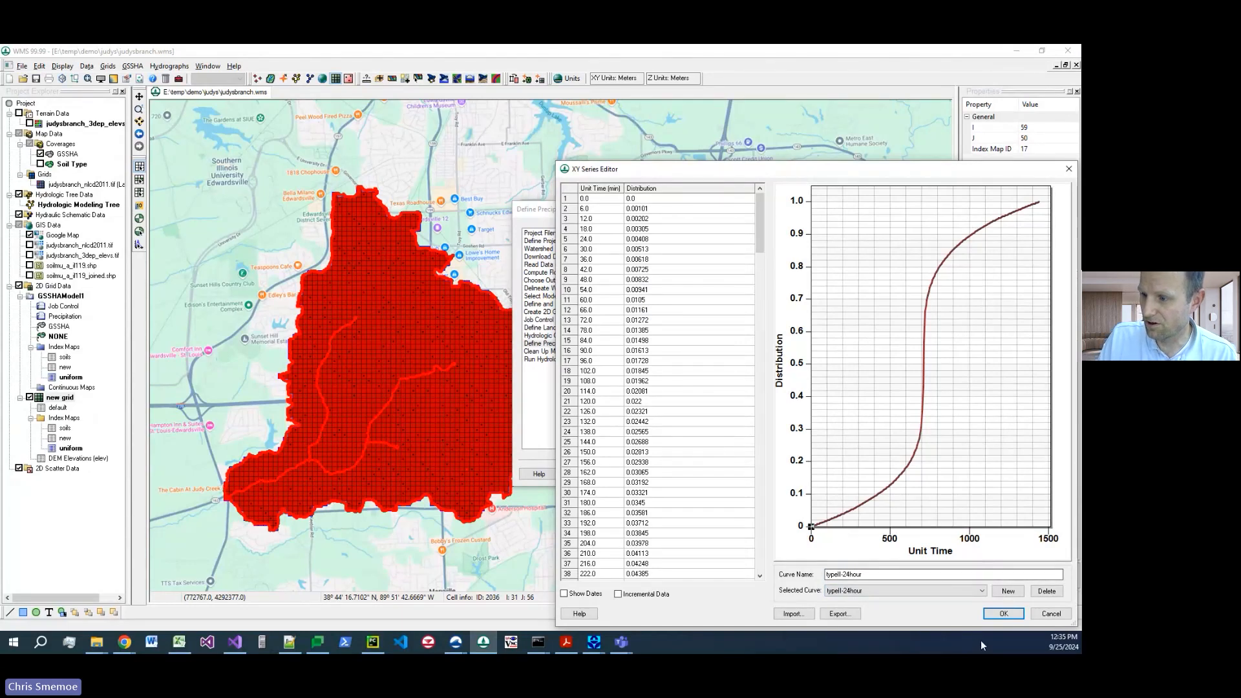
left_click(1002, 614)
Step: Set the hyetograph's average depth to 6.1 mm and accept the precipitation definition
left_click(760, 314)
left_click(758, 307)
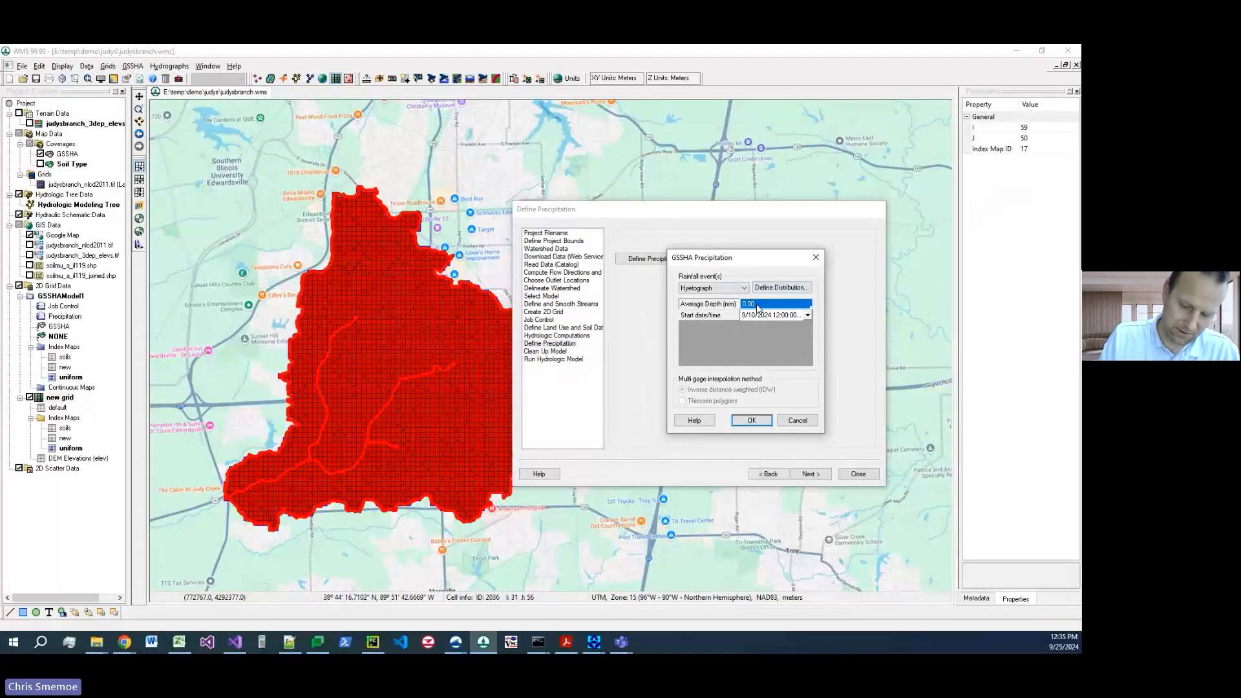
type("6.1")
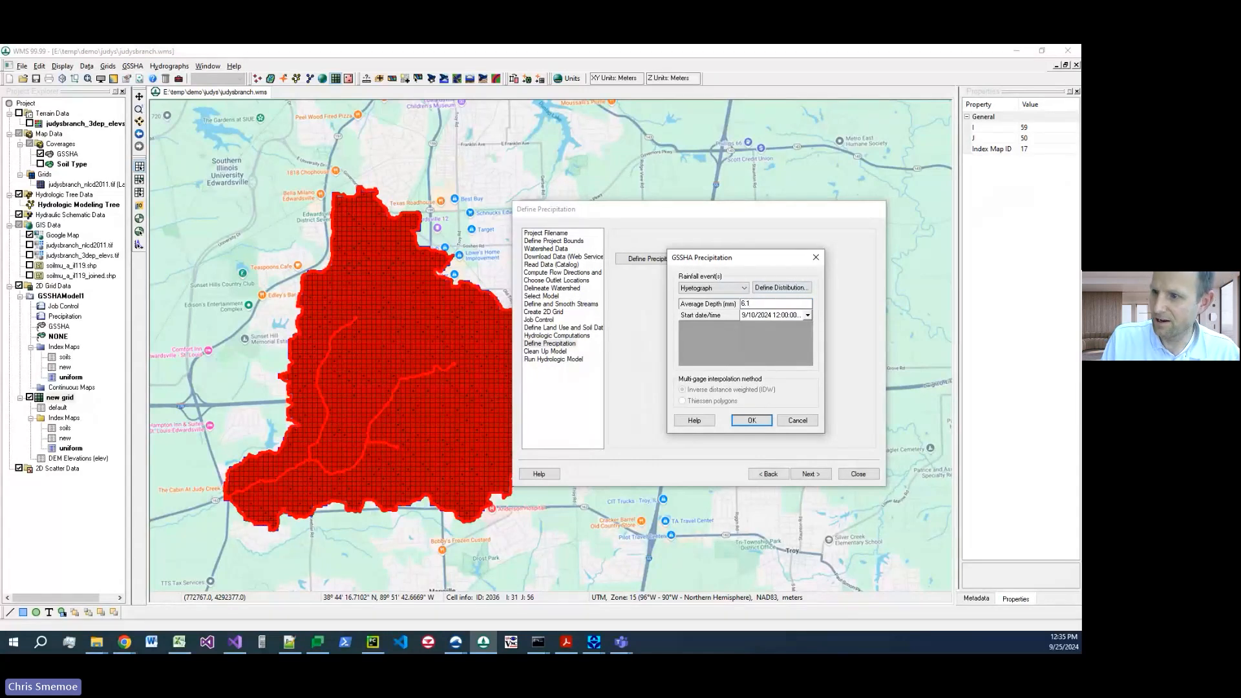
key("Return")
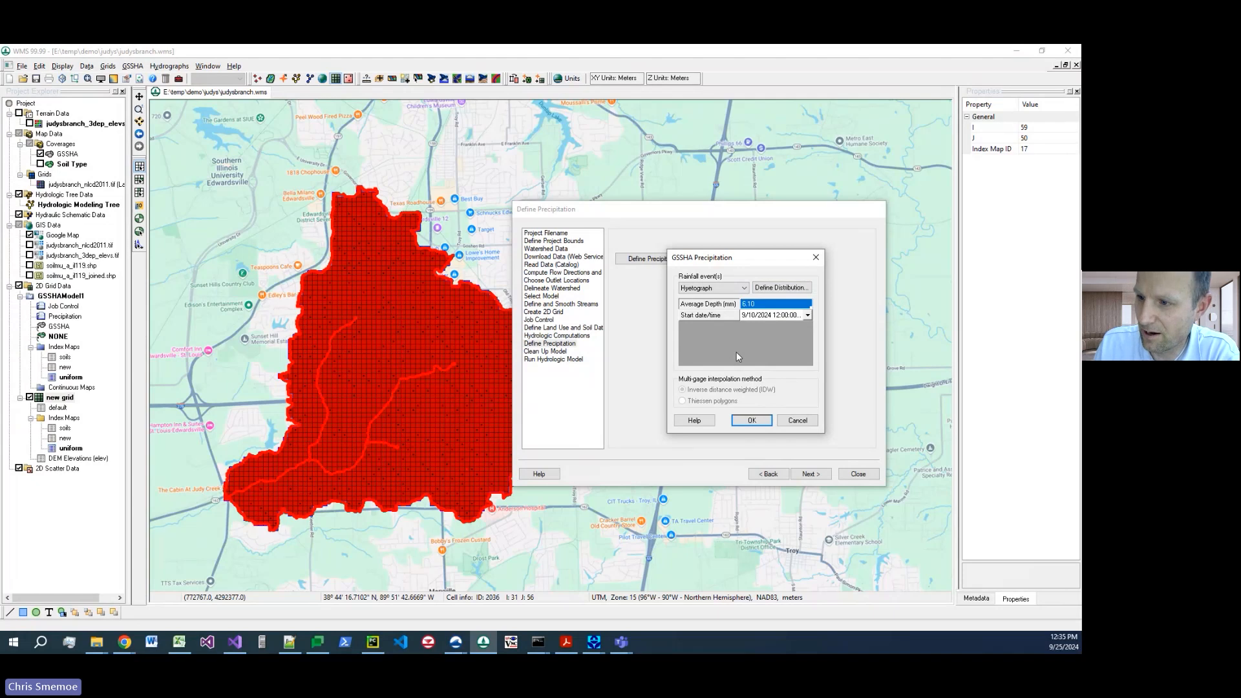
left_click_drag(725, 260, 587, 226)
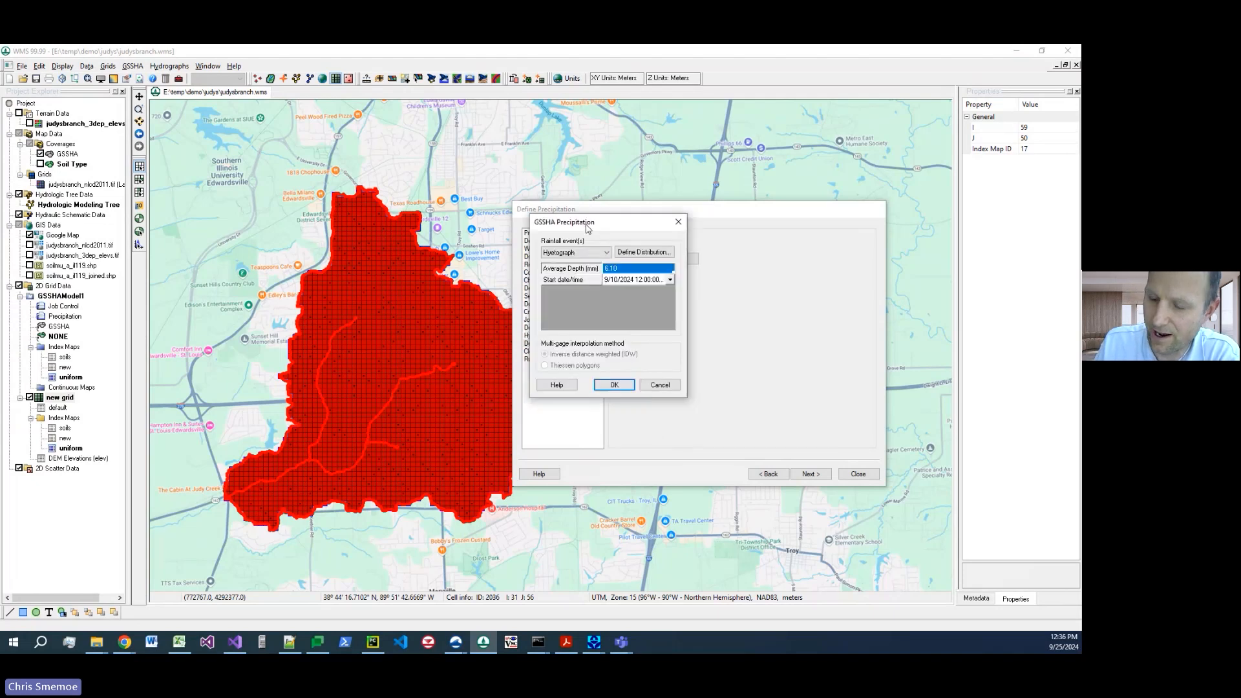
left_click(615, 385)
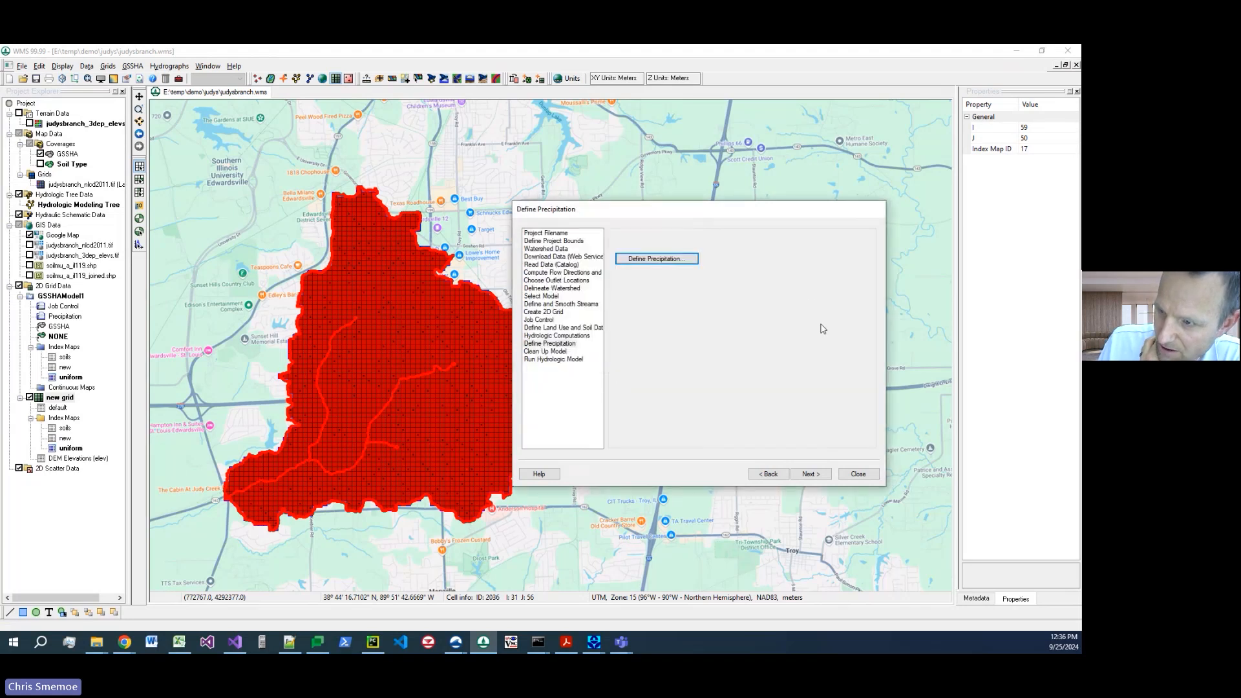
Step: Run the model cleanup without removing NULL DEM cells or polygon shapefiles, closing the model check and reading in the cleaned digital dams solution
left_click(811, 474)
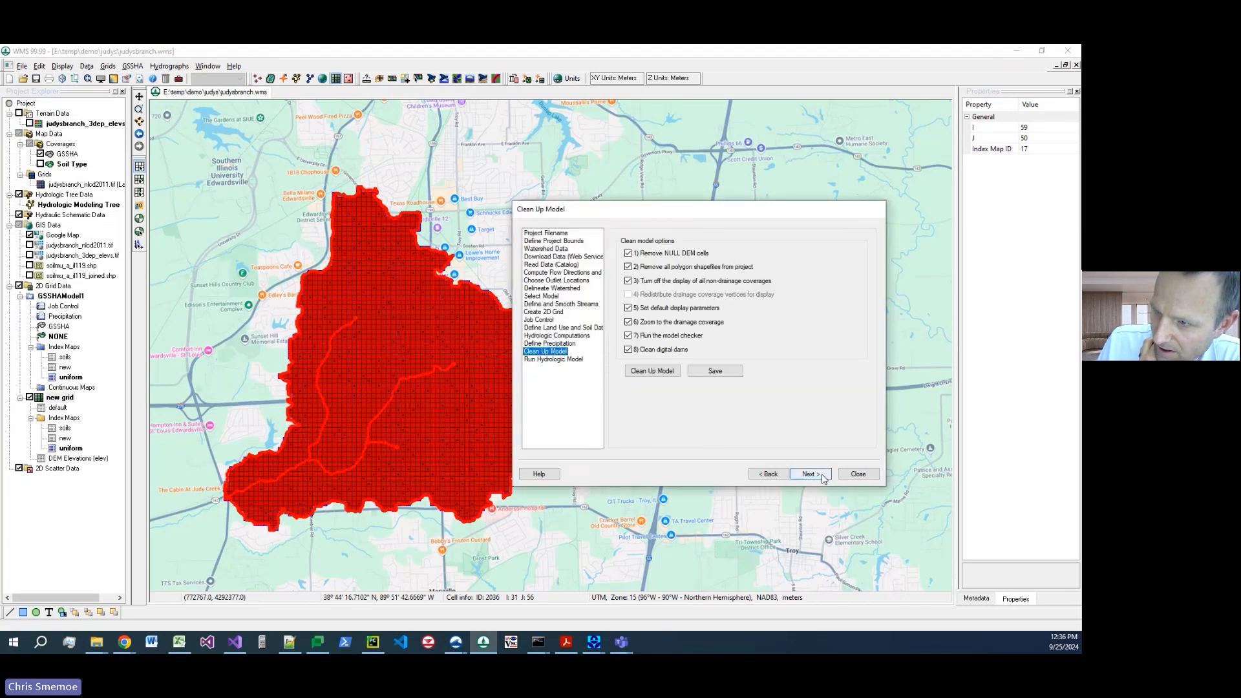
left_click(667, 255)
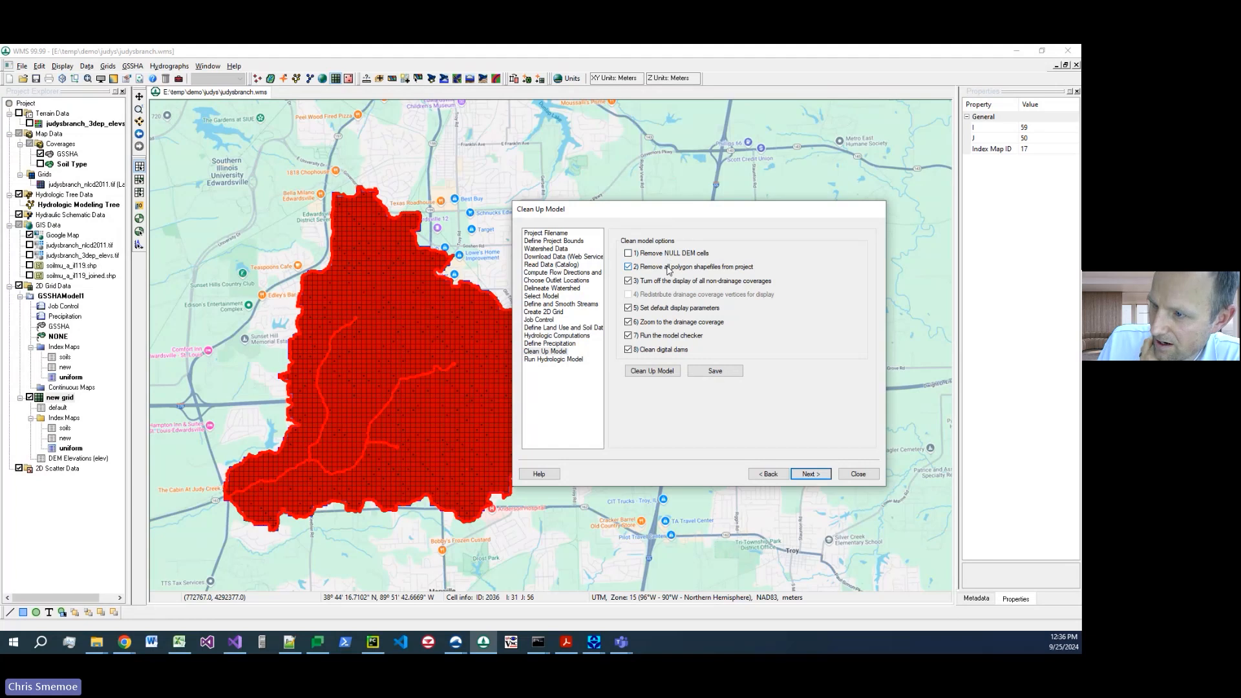
left_click(668, 268)
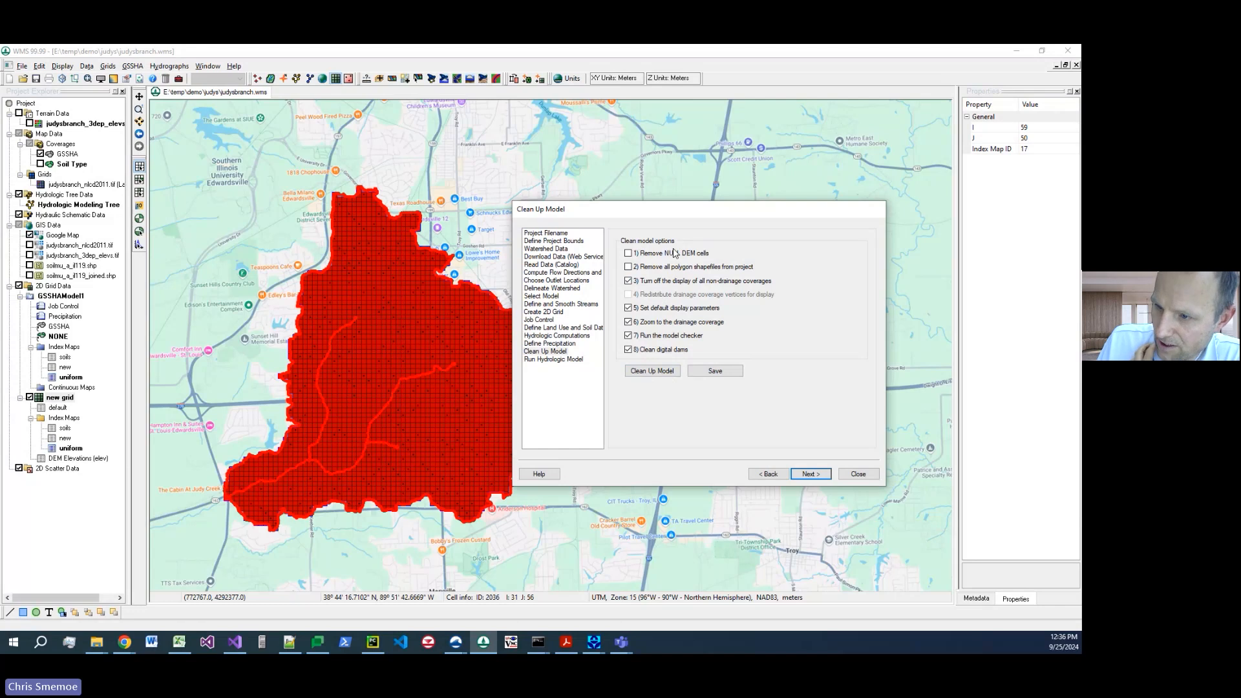
left_click(643, 375)
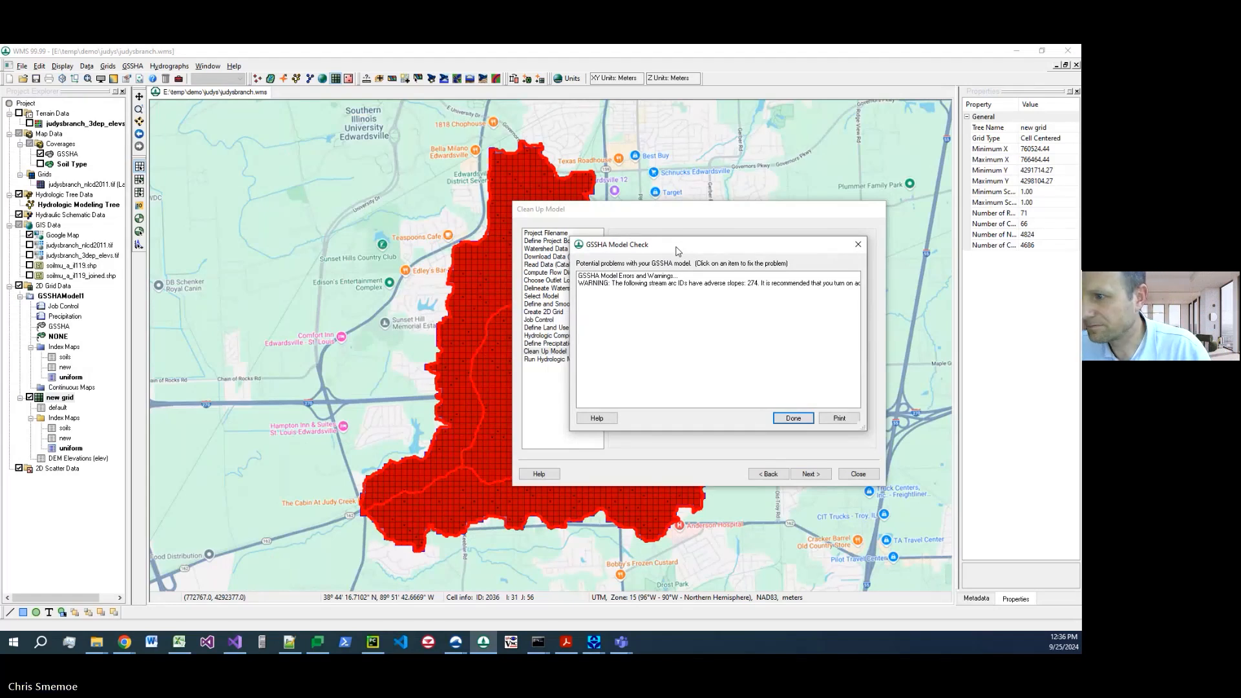
left_click(794, 419)
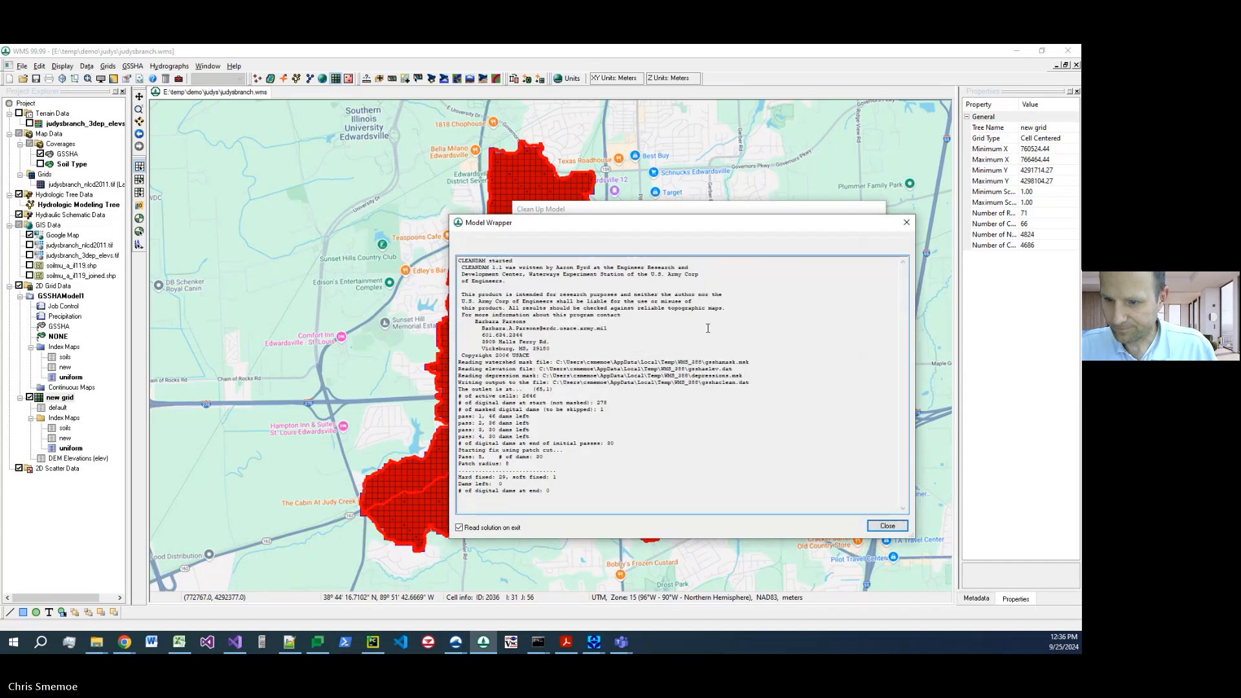
left_click(887, 526)
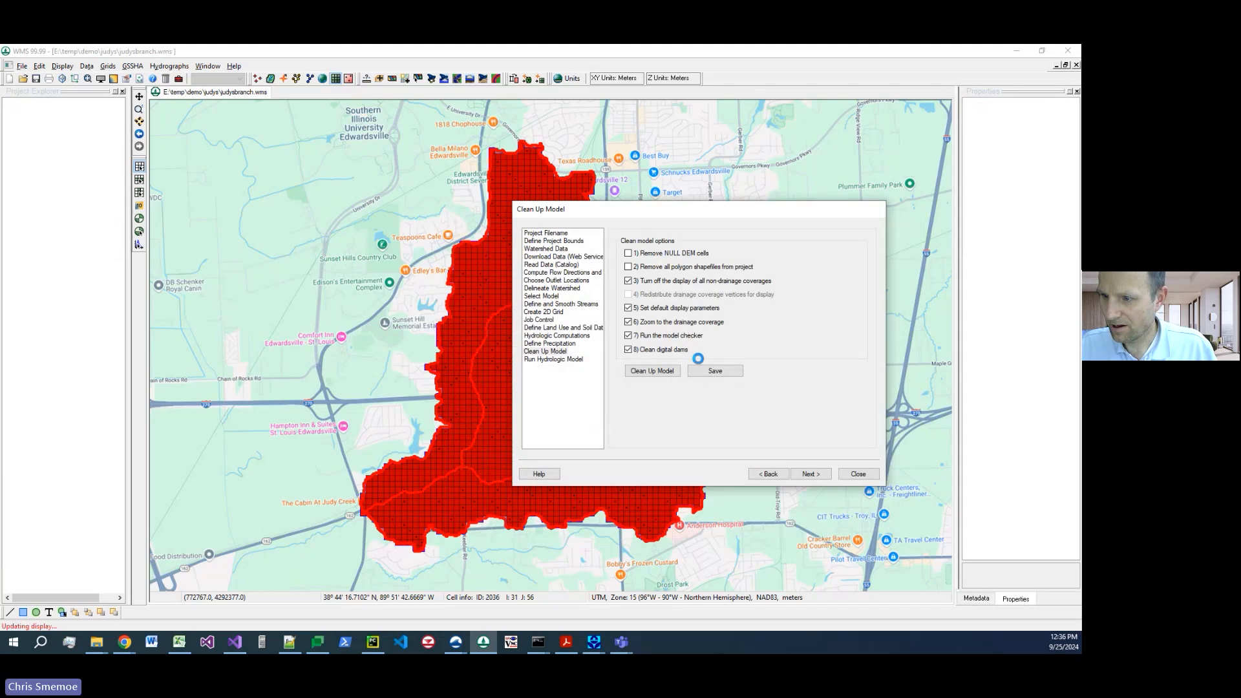
Step: Start saving the GSSHA project and create a gssha folder inside the judys folder as its location
left_click(715, 372)
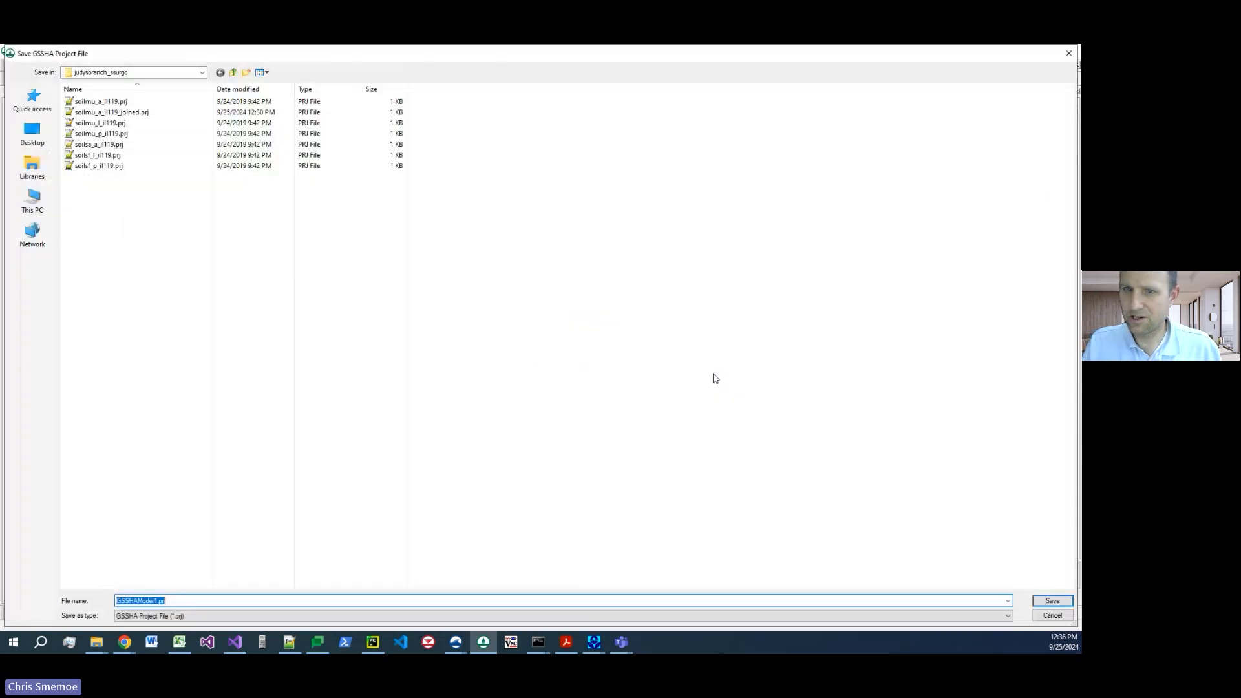
left_click(234, 73)
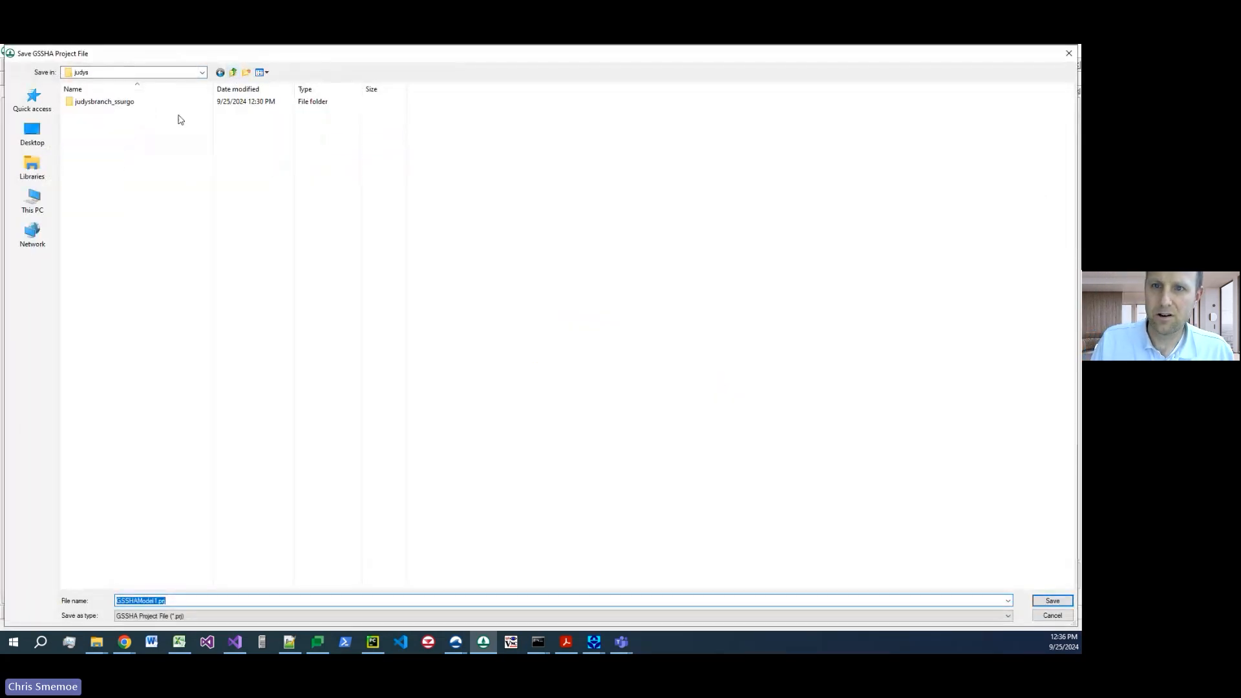
left_click(246, 77)
type("gssha")
key("Return")
key("Return")
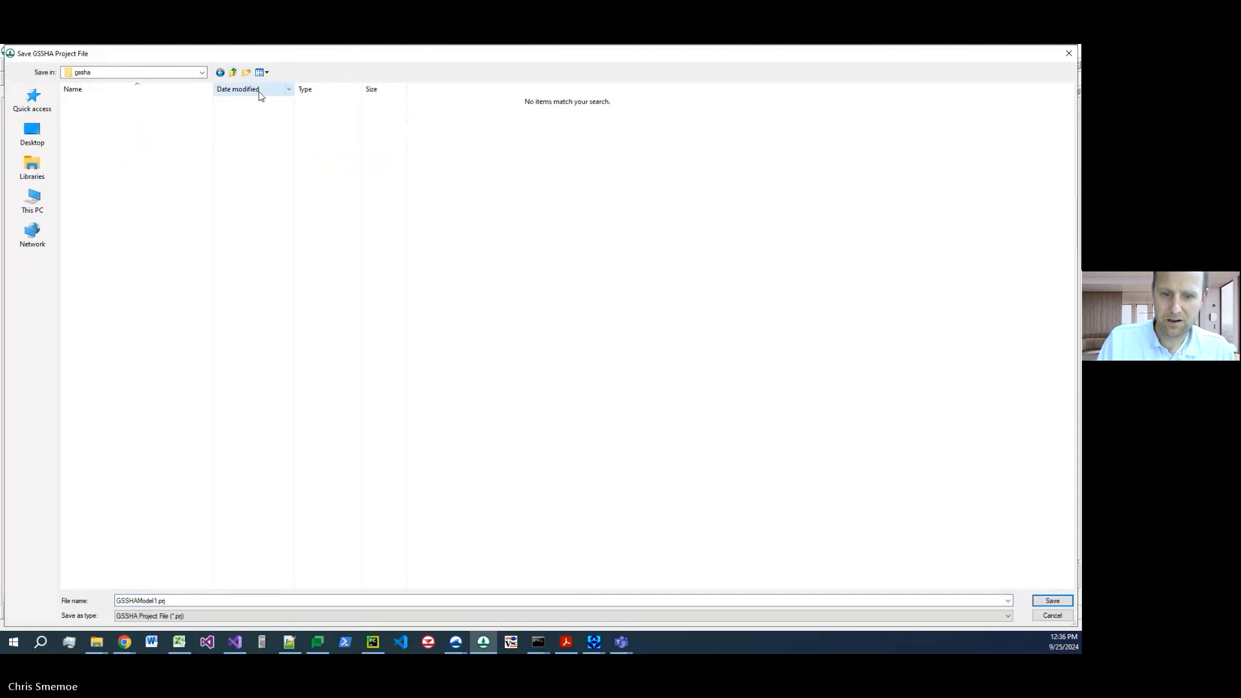
Step: Save the GSSHA project file as judys_branch.prj in the gssha folder
left_click(158, 602)
left_click_drag(158, 601, 65, 600)
type("judys_")
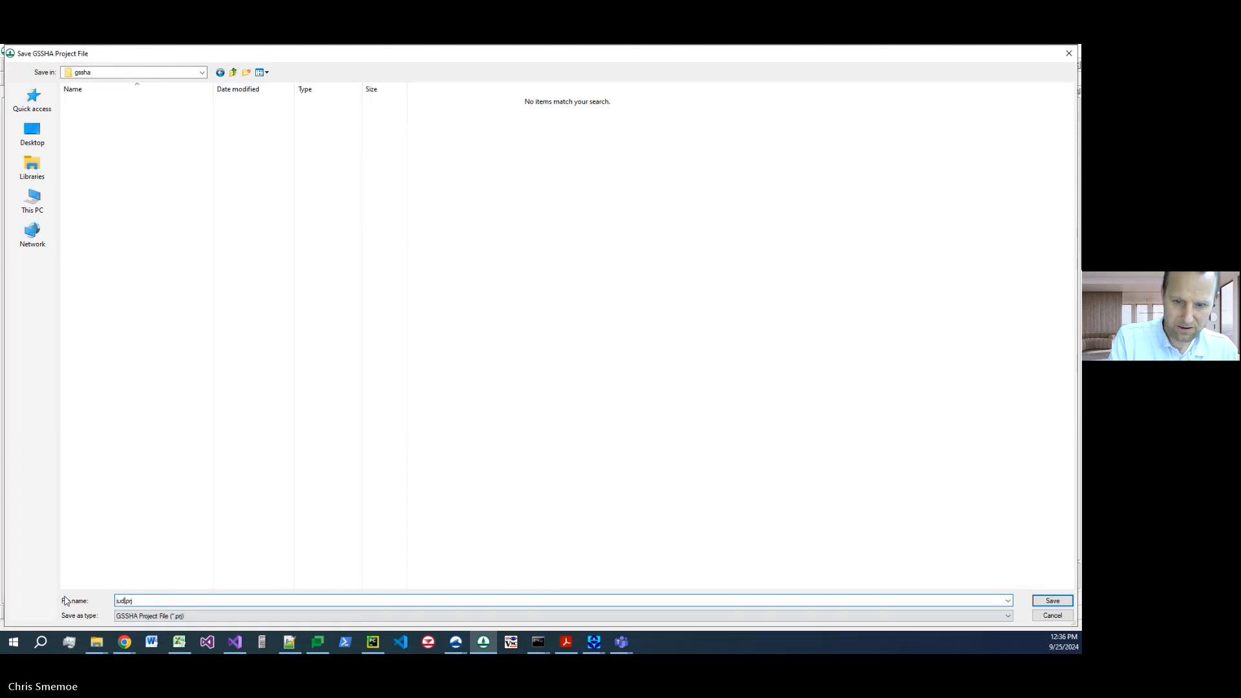
type("branch")
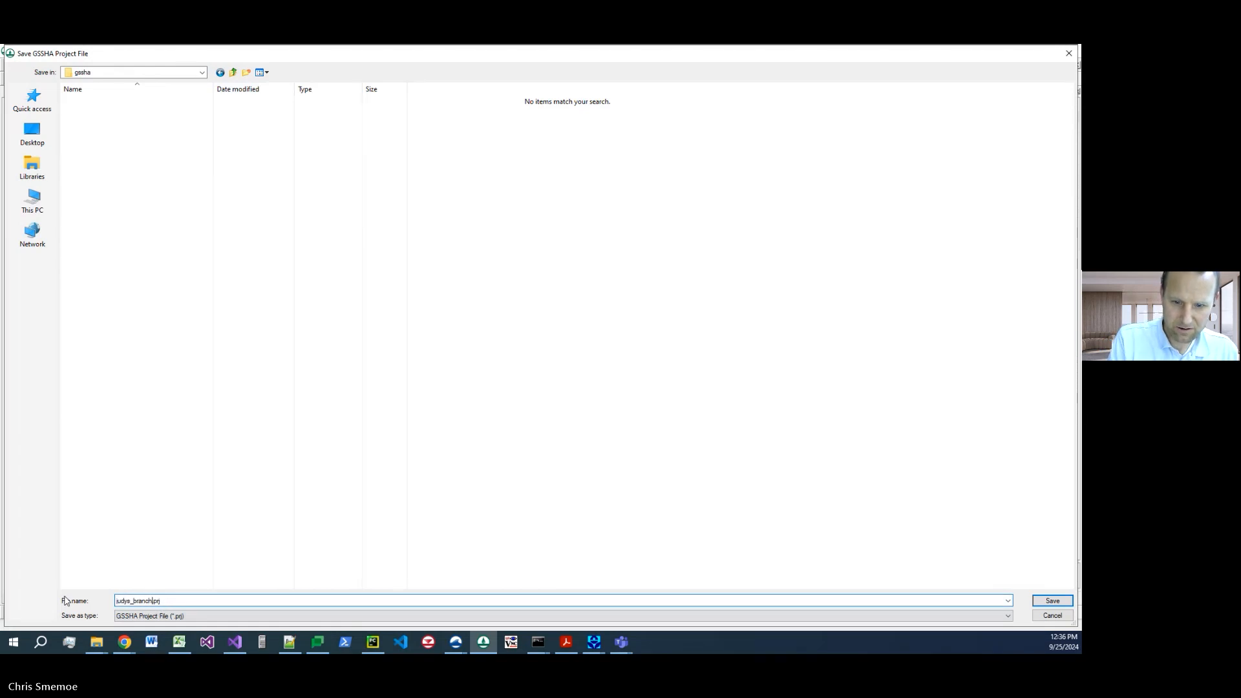
key("Return")
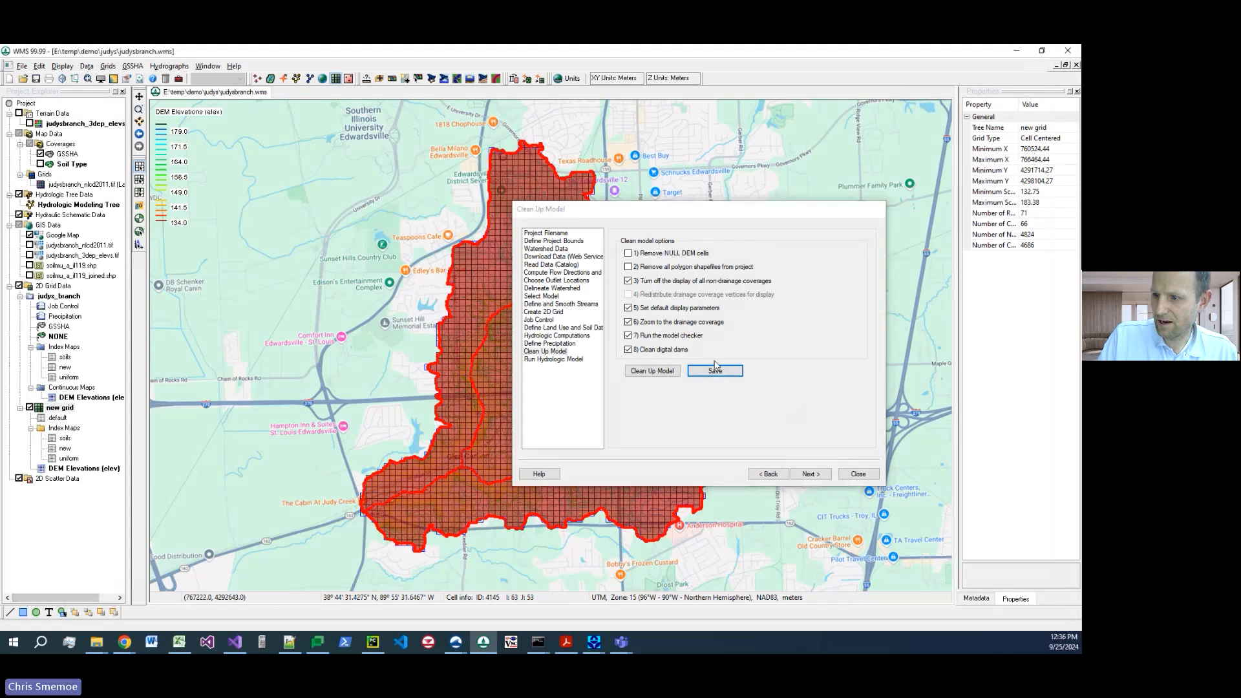
Step: Open the simulation run options from the wizard's final stage and set the project file to gssha\judys_branch.prj, replacing the existing file
left_click(811, 474)
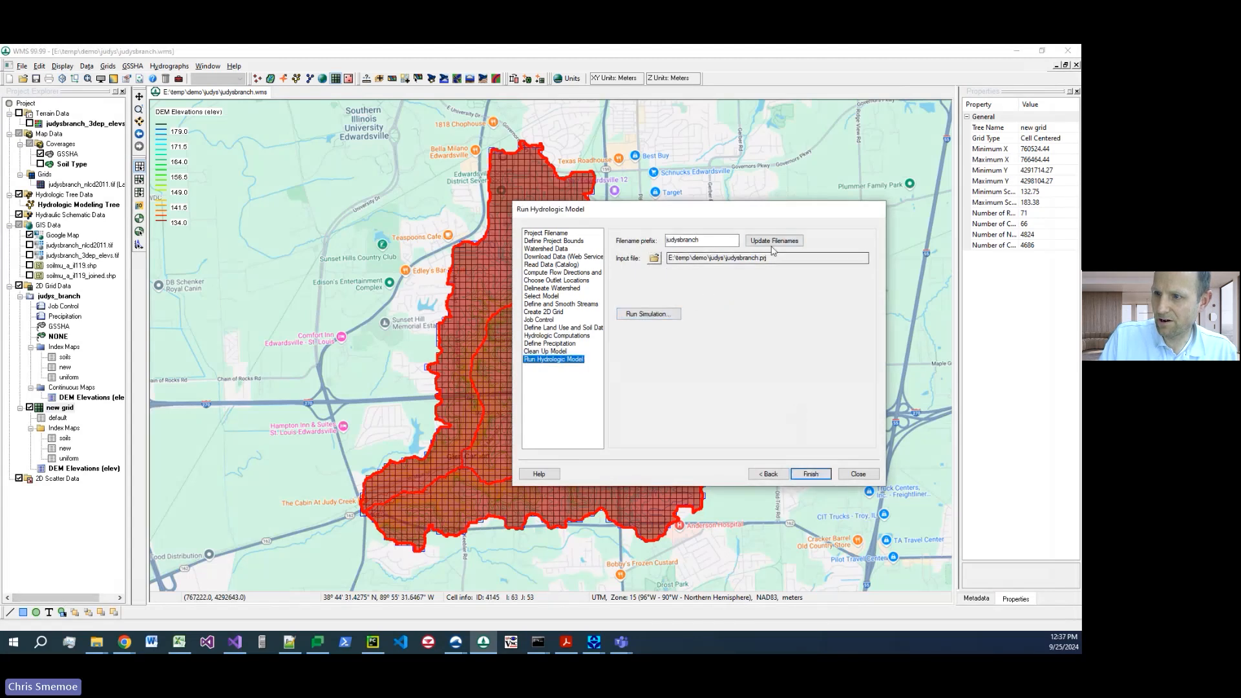
left_click(647, 315)
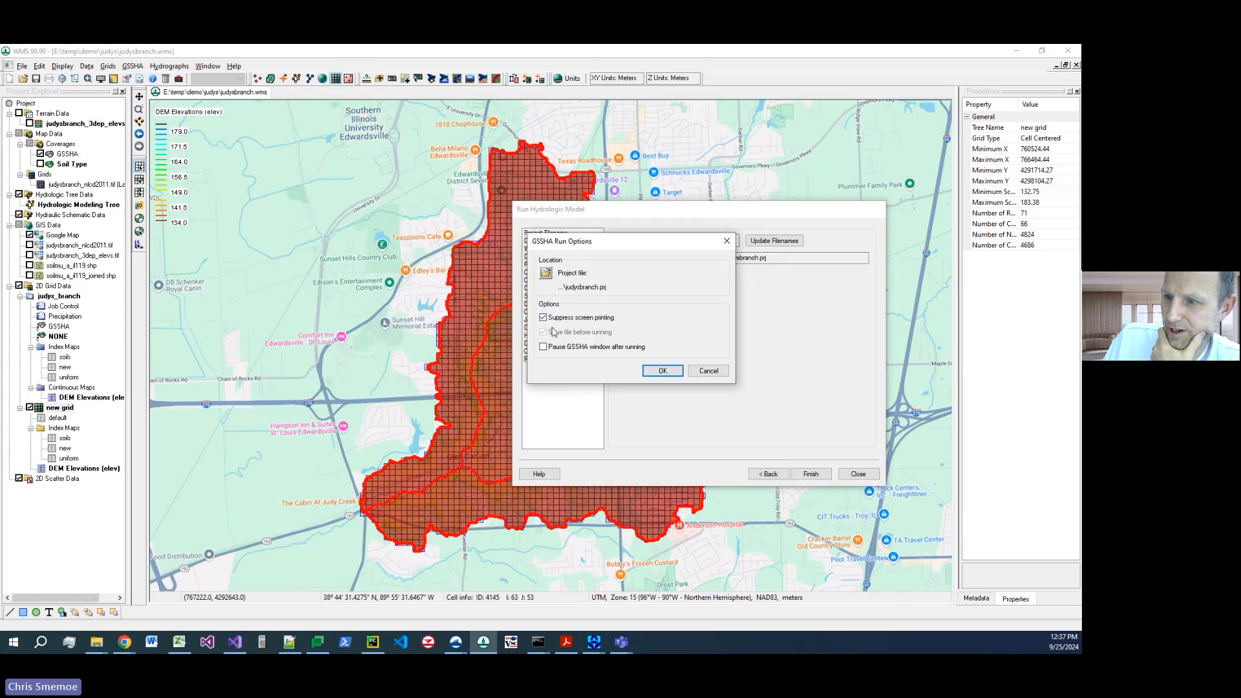
left_click(664, 371)
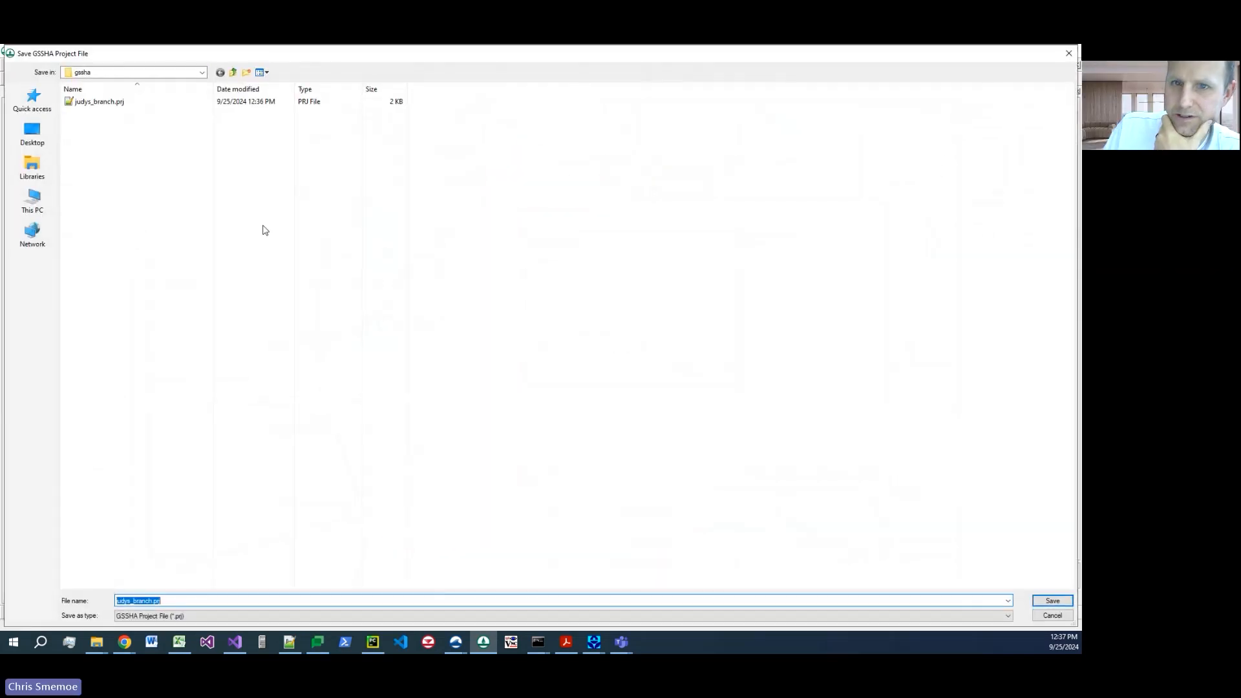
left_click(111, 103)
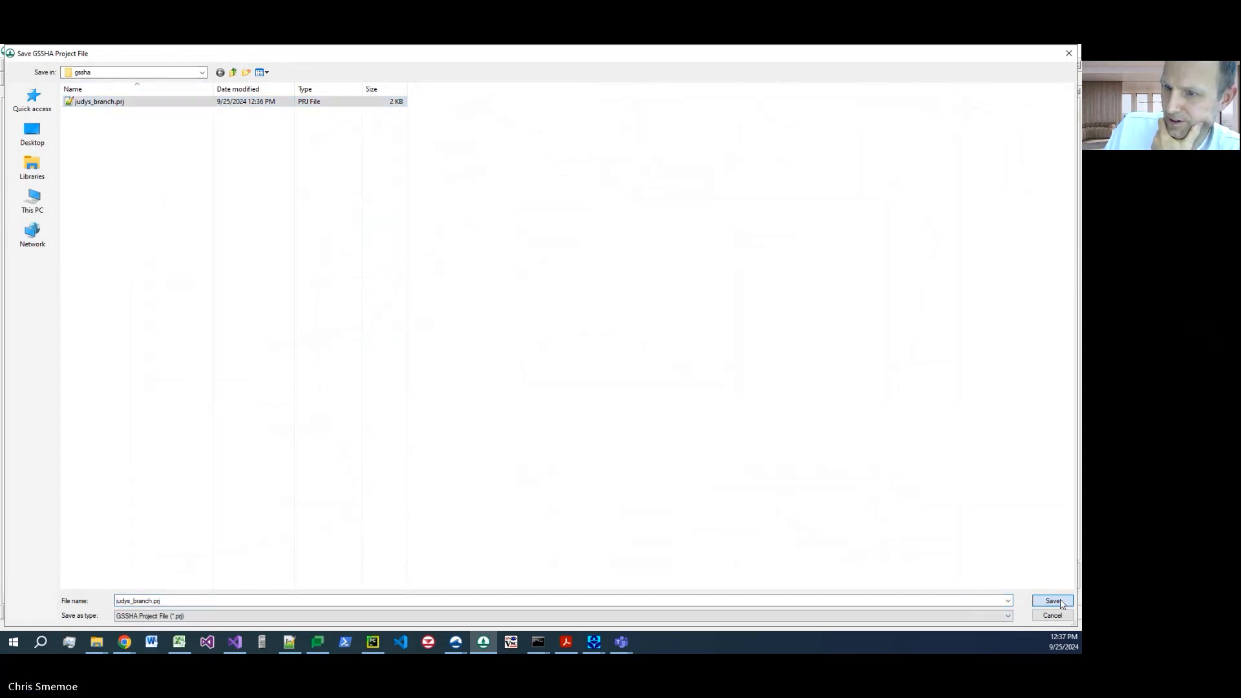
left_click(1053, 601)
left_click(567, 344)
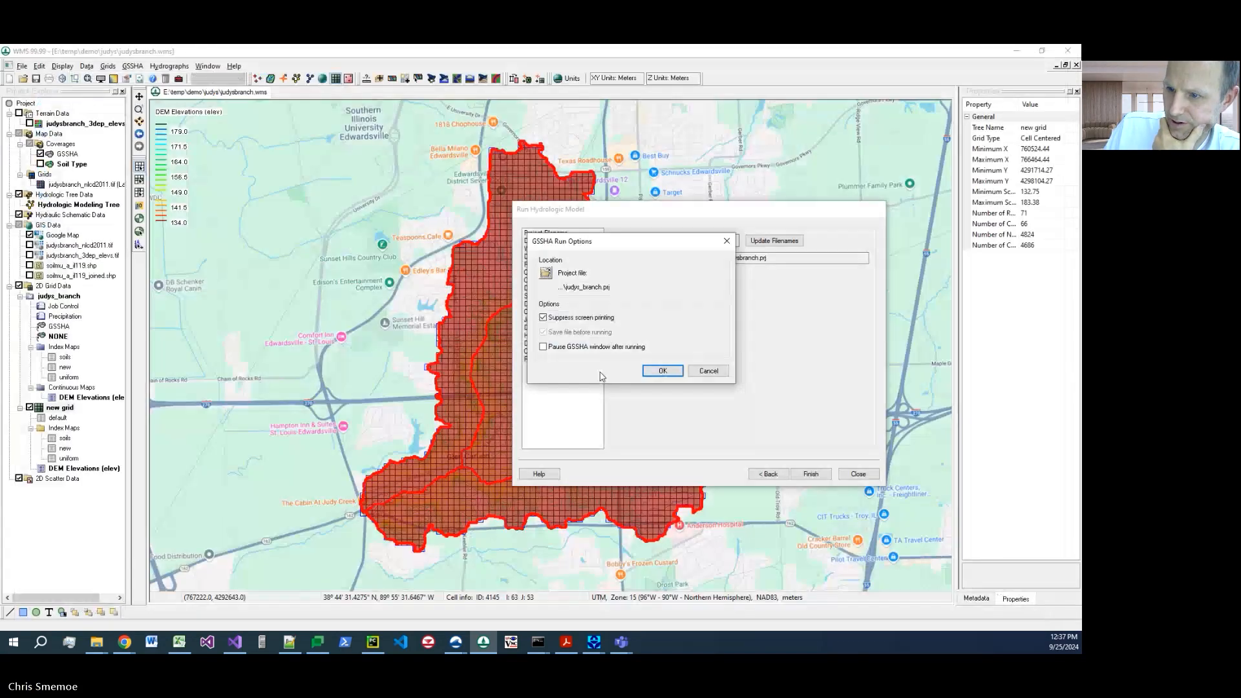
Step: Run the GSSHA simulation with screen printing suppressed, read in the solution, and finish the wizard
left_click(663, 372)
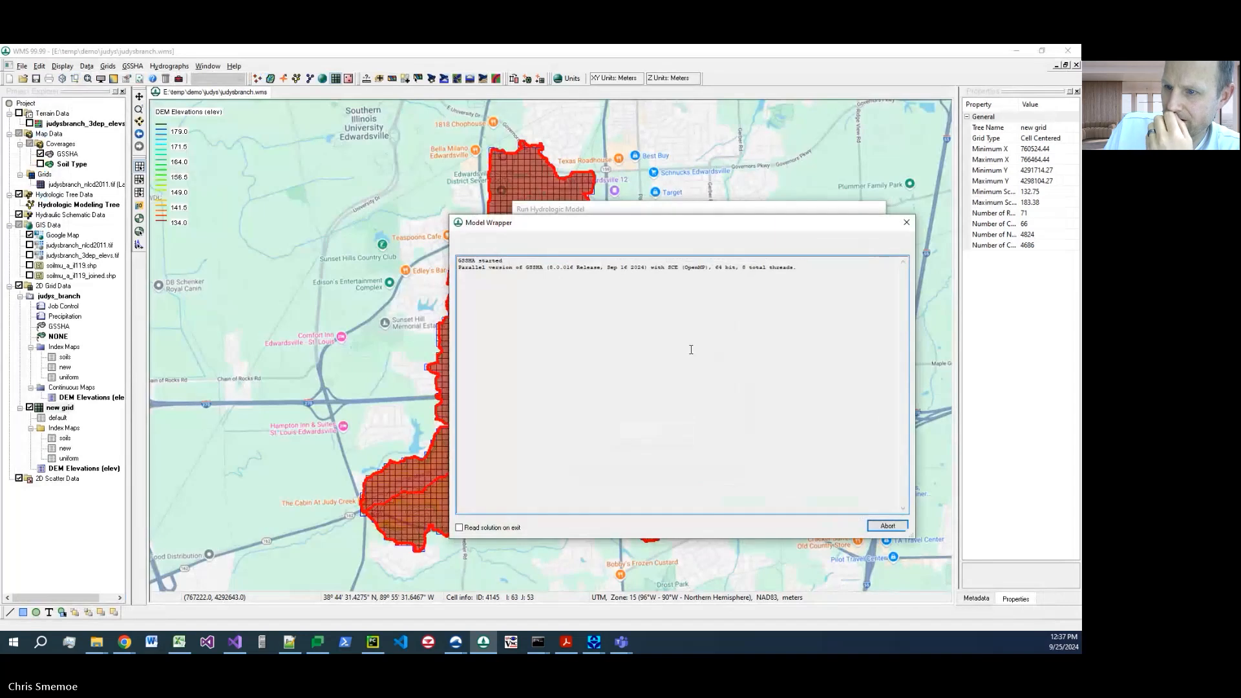
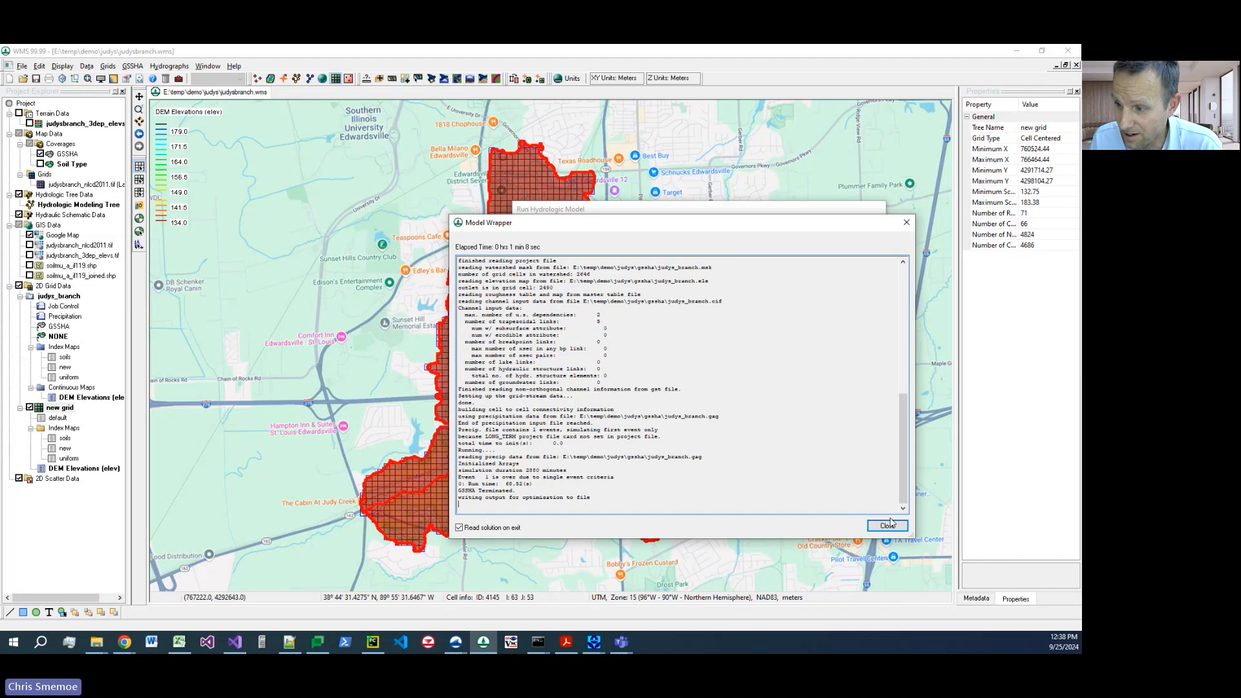
left_click(889, 525)
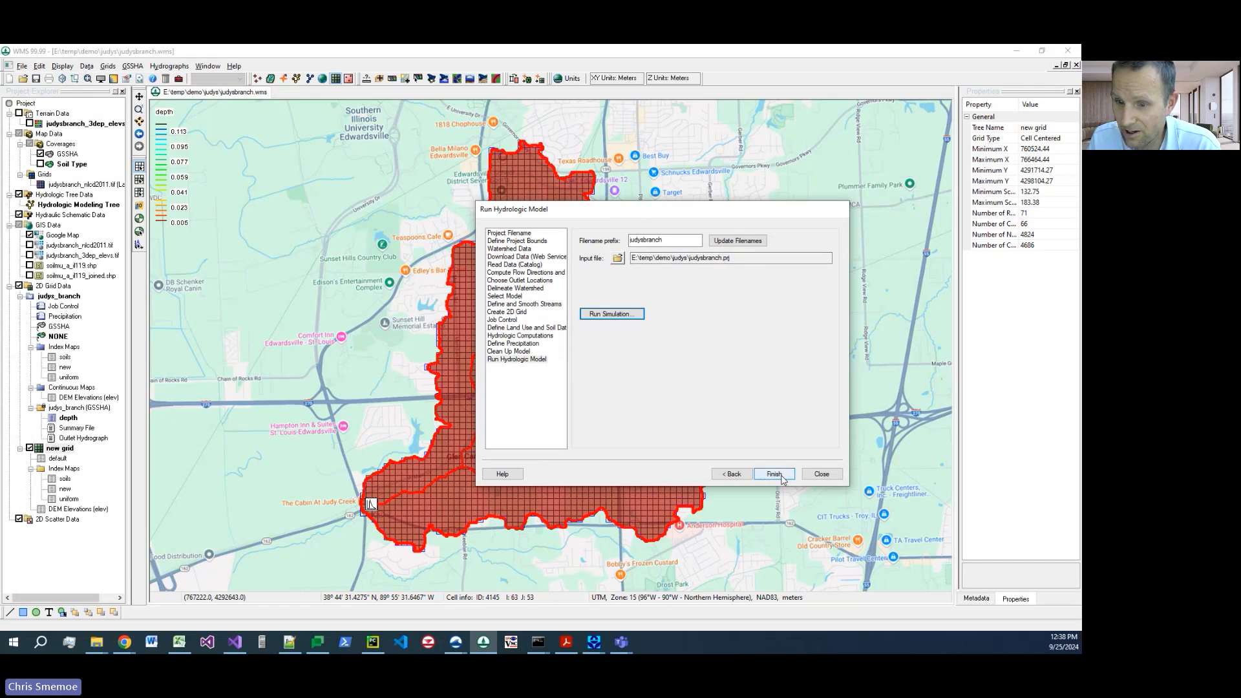
left_click(781, 476)
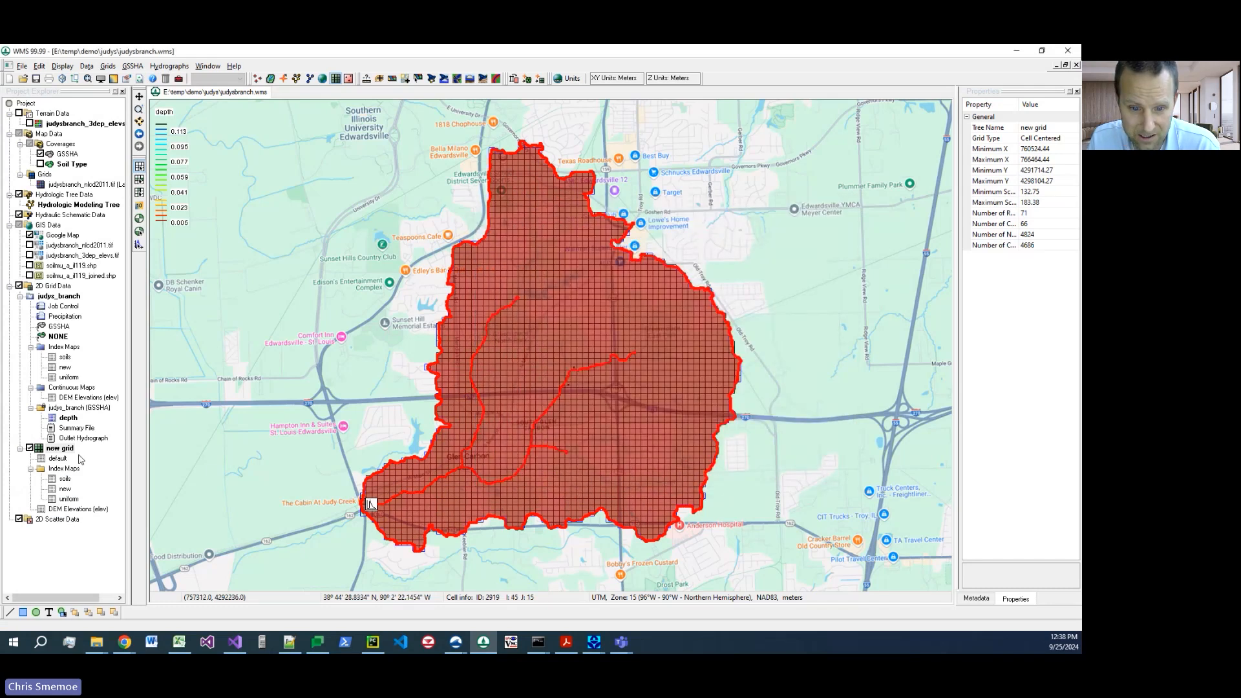
Step: Select the depth dataset in the judys_branch (GSSHA) solution to view its time steps
left_click(47, 411)
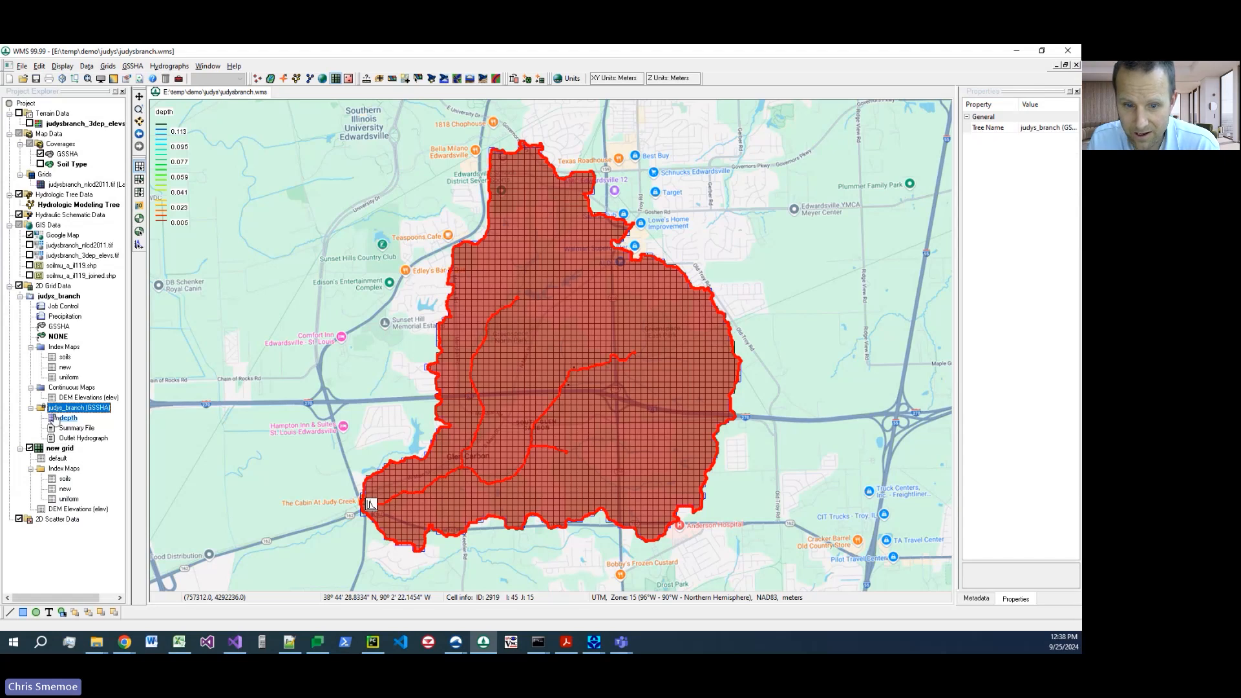
left_click(58, 419)
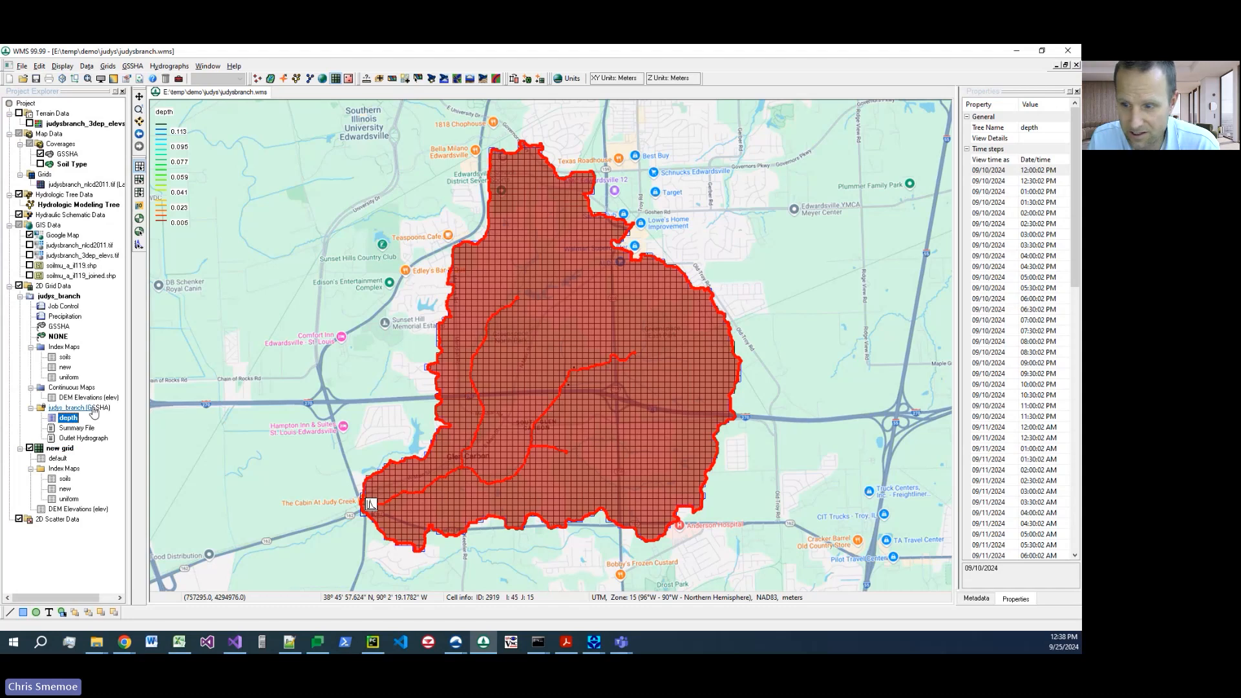
Step: Set the depth dataset's contour method to Color Fill in the 2D grid display options and show the first time step
left_click(101, 80)
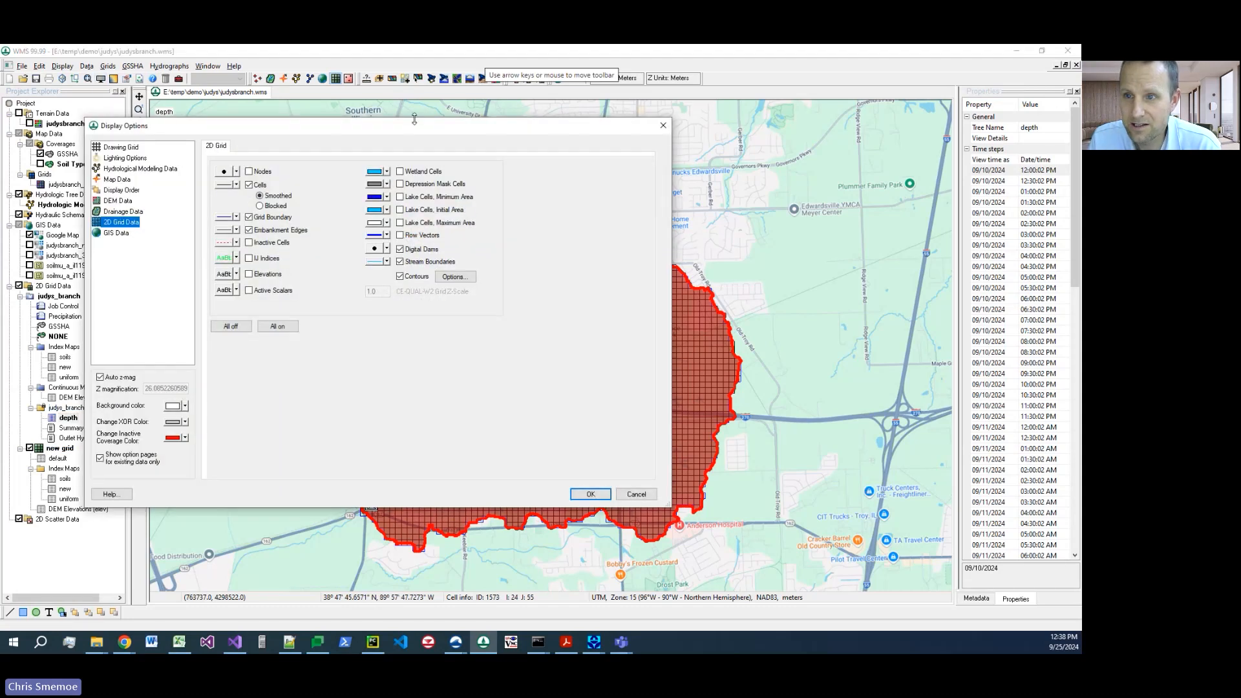
left_click_drag(420, 125, 867, 147)
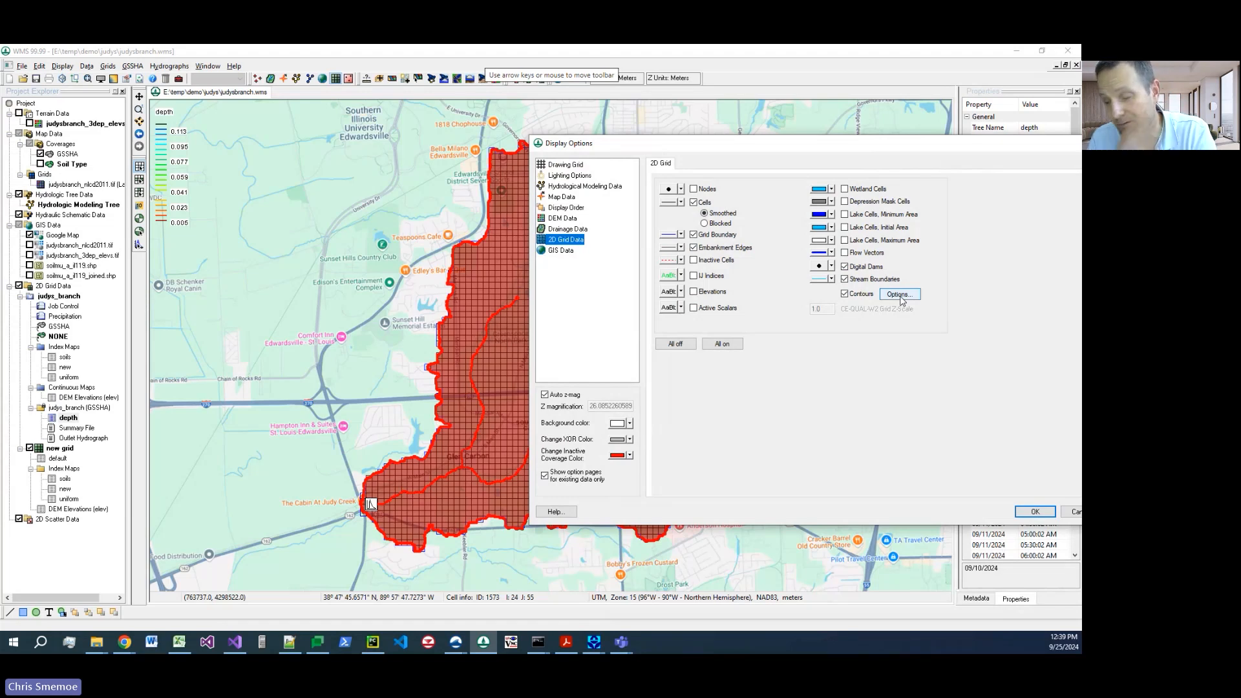
left_click(901, 296)
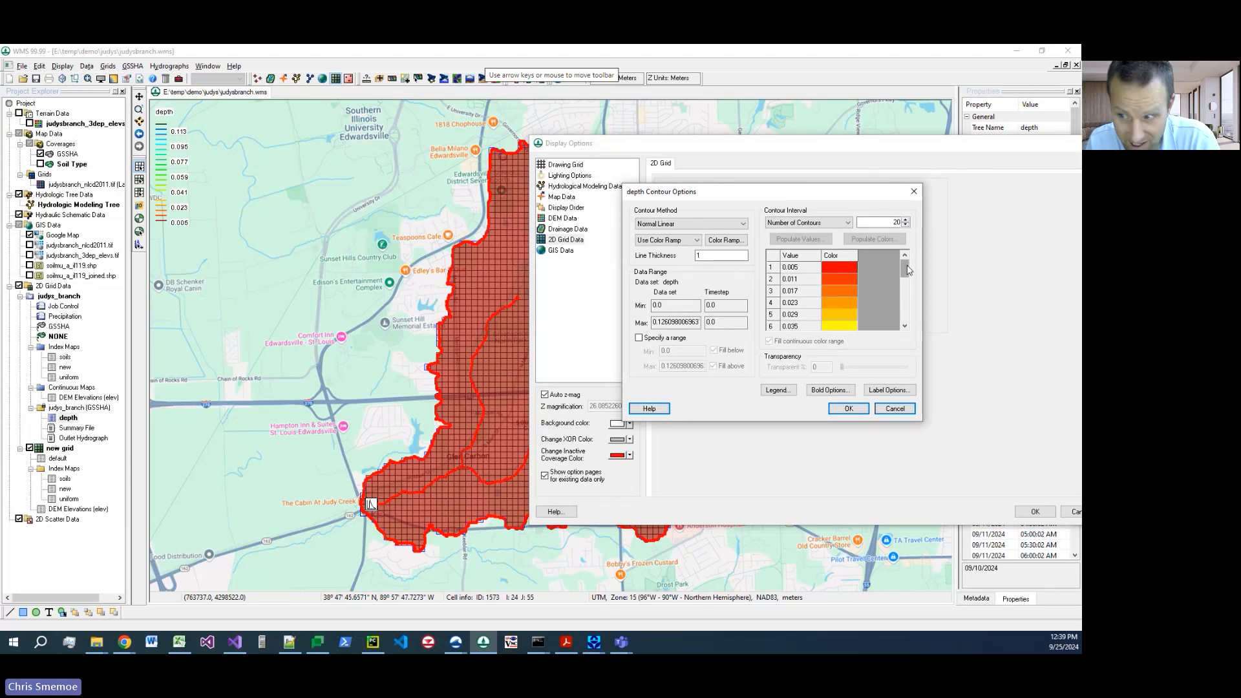
mouse_move(909, 271)
left_mouse_down()
mouse_move(907, 317)
mouse_move(908, 270)
left_mouse_up()
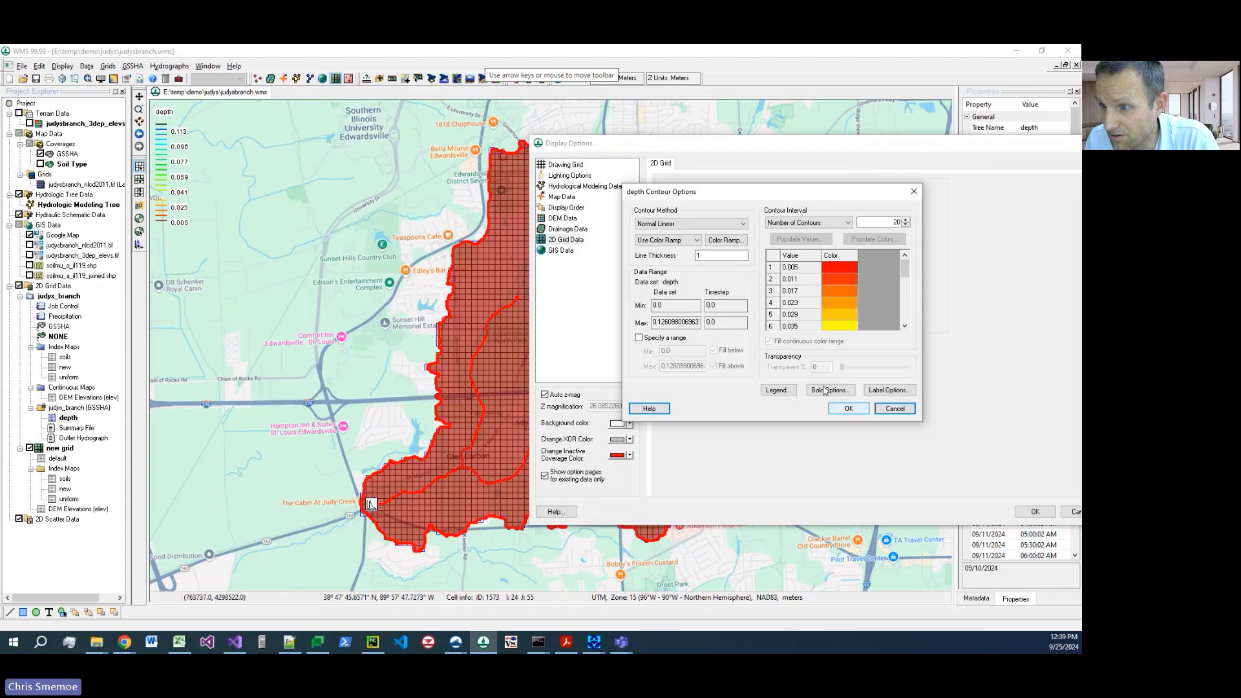
left_click(685, 224)
left_click(667, 241)
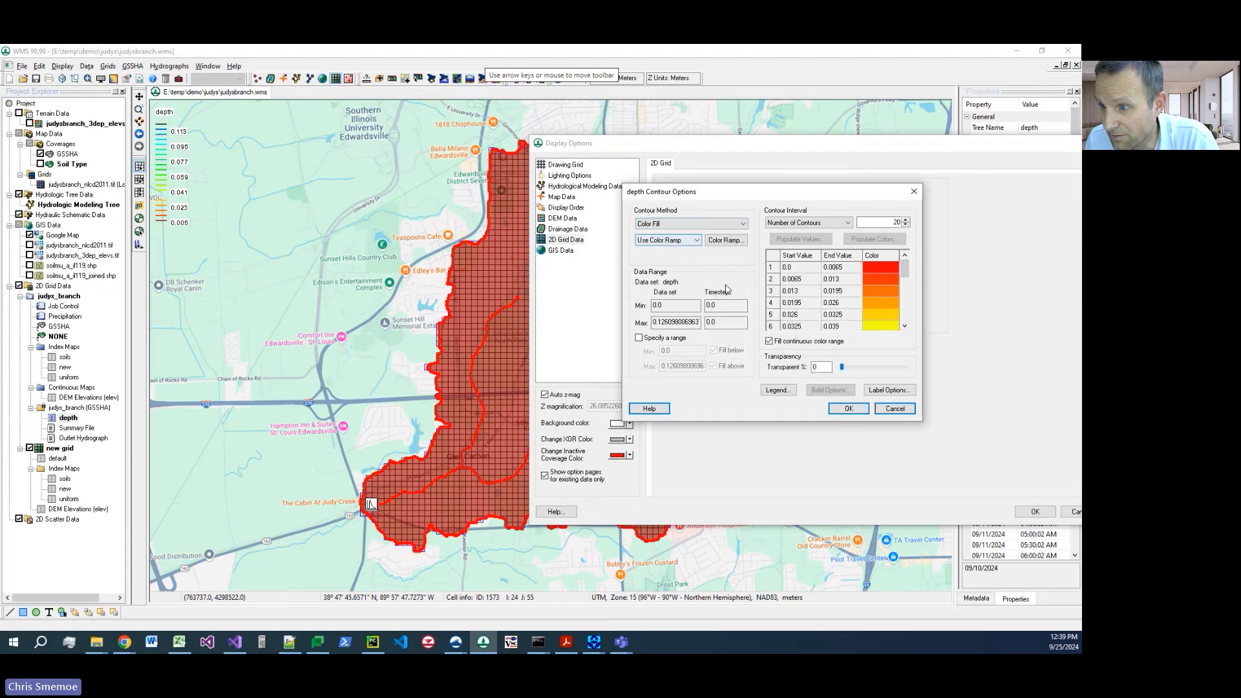
left_click(848, 408)
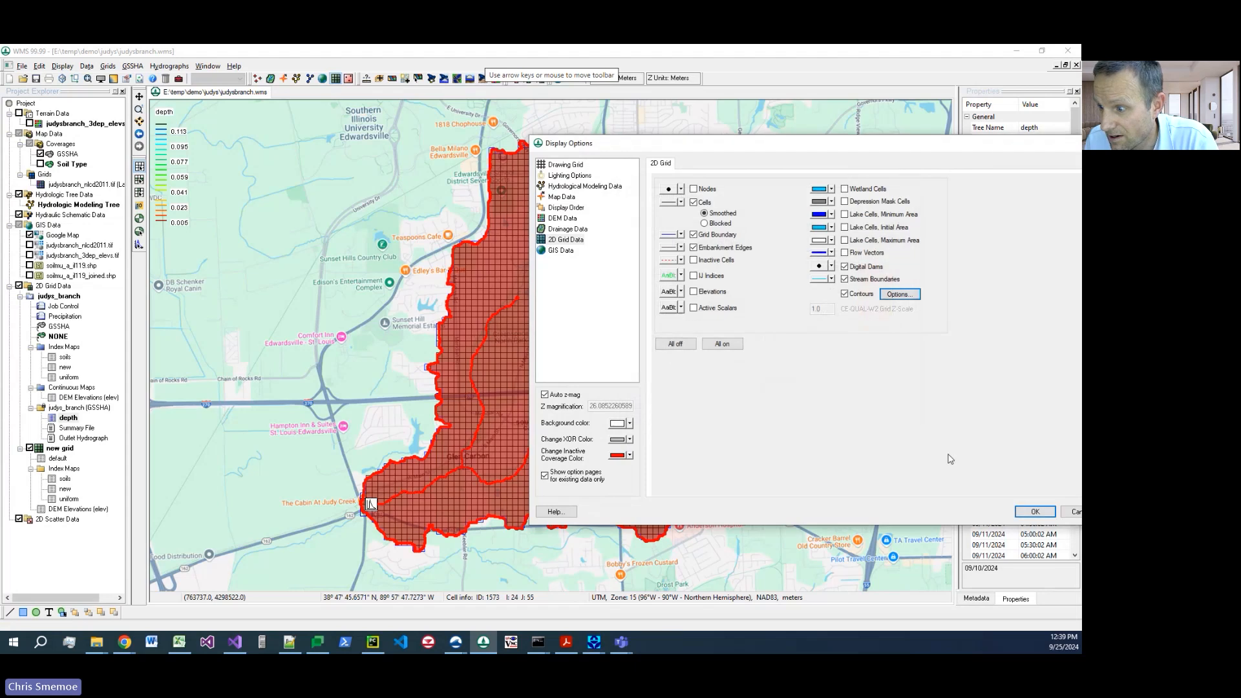
left_click(1034, 512)
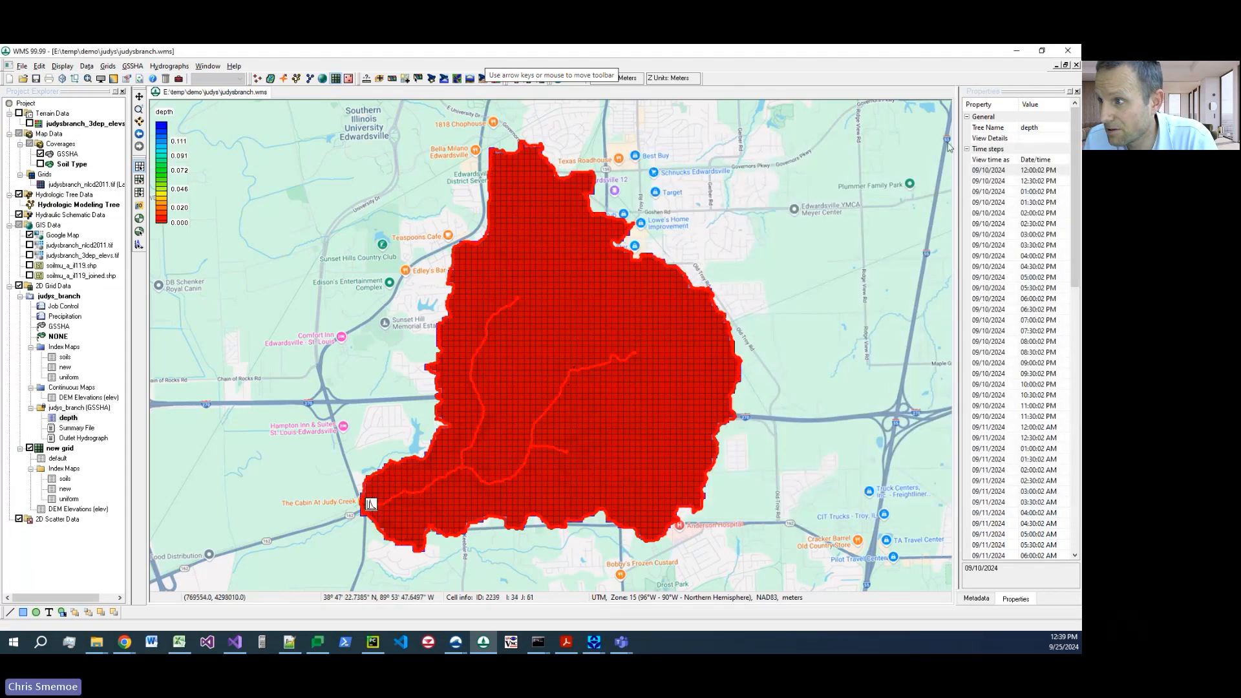
left_click(986, 172)
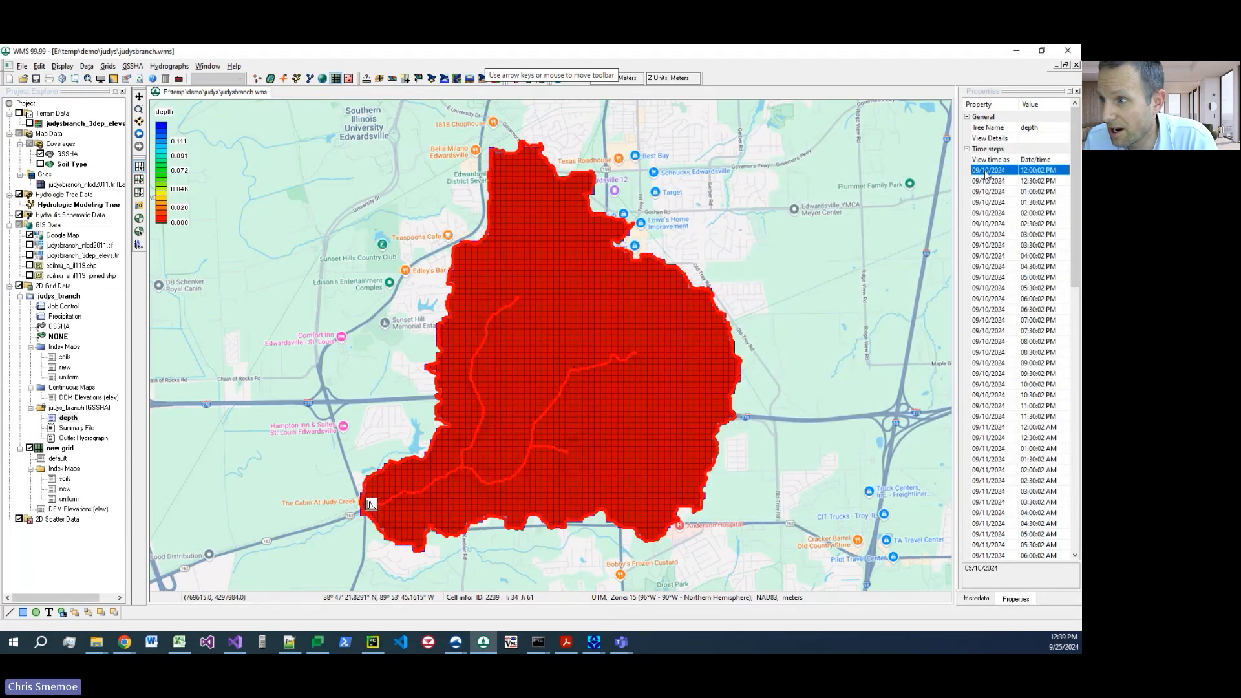
Step: Specify a data range for the depth contours with a minimum of 0.01 and turn off filling below it
left_click(101, 79)
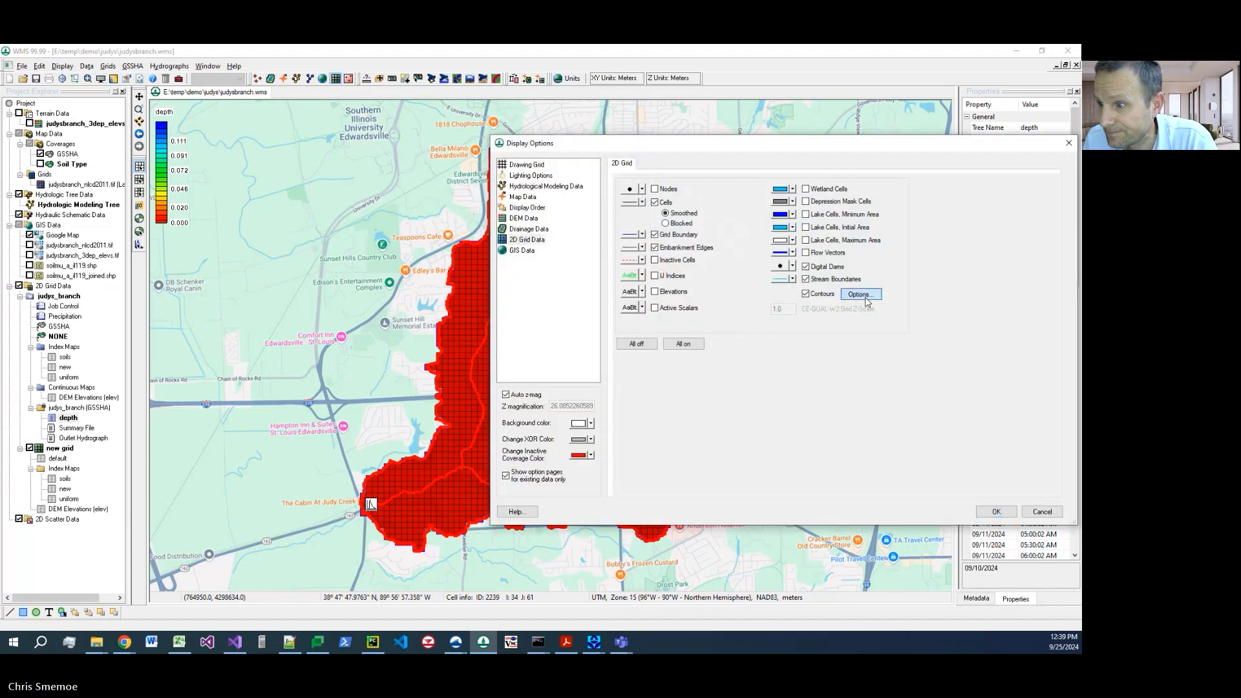
left_click(867, 302)
left_click(618, 337)
left_click(642, 351)
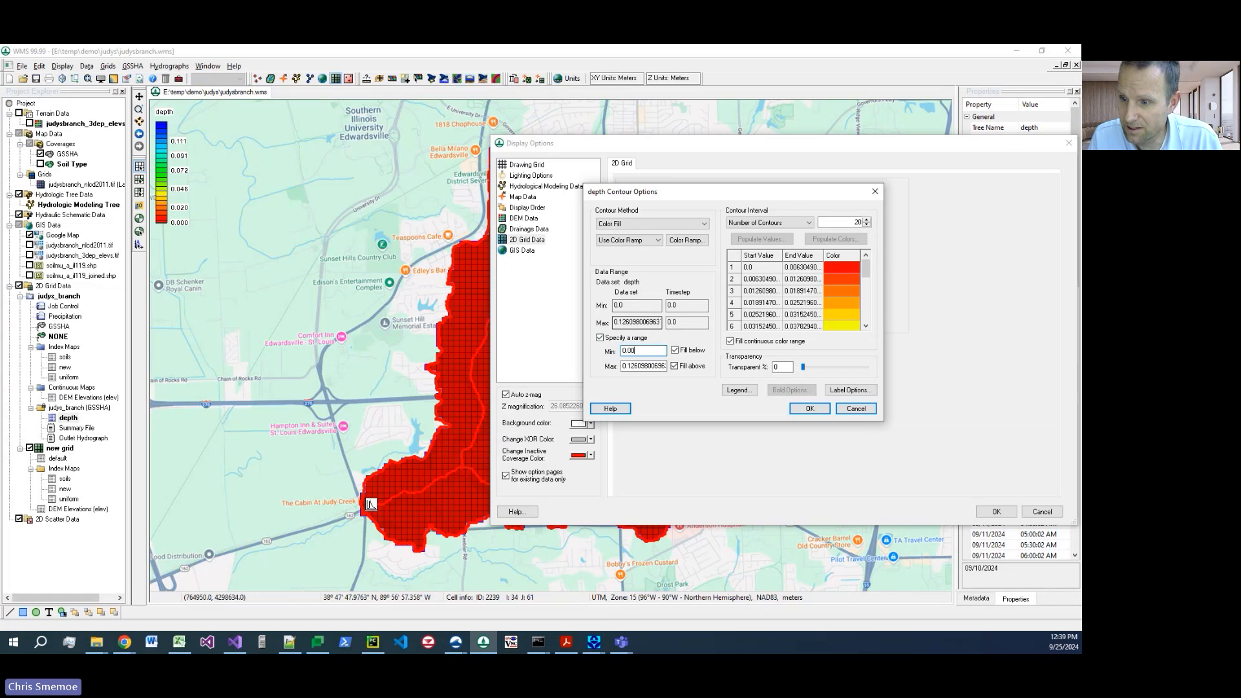
key("BackSpace")
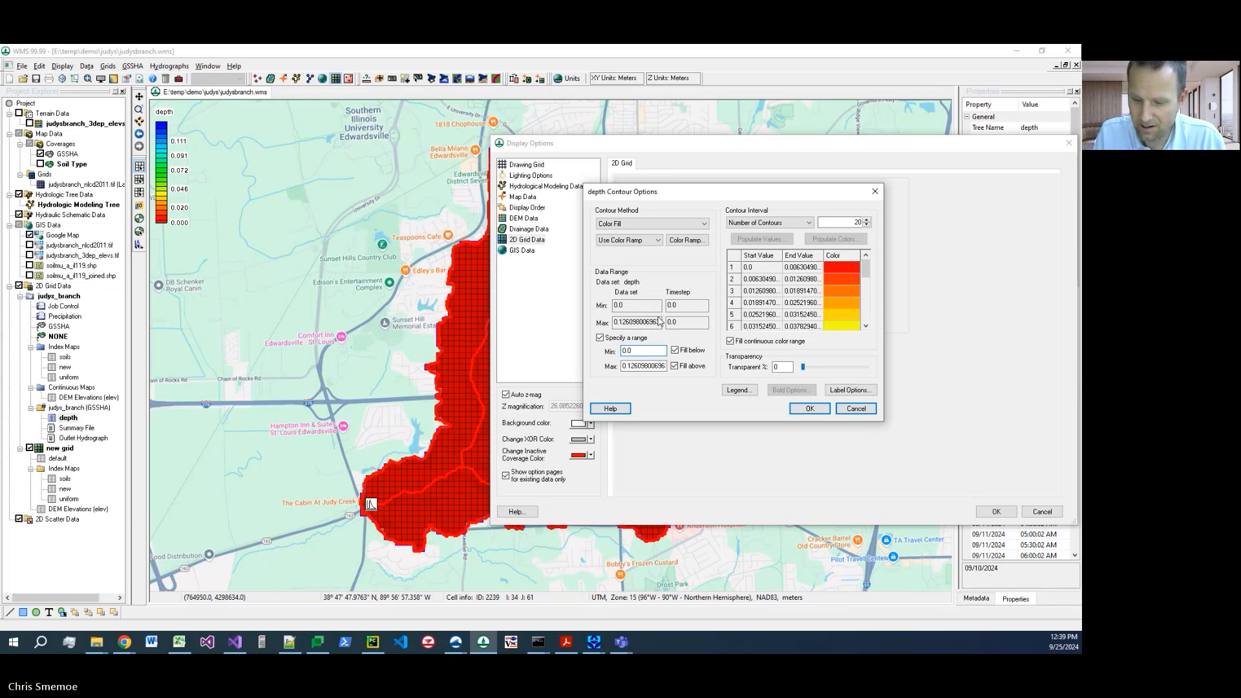
type("1")
left_click(692, 350)
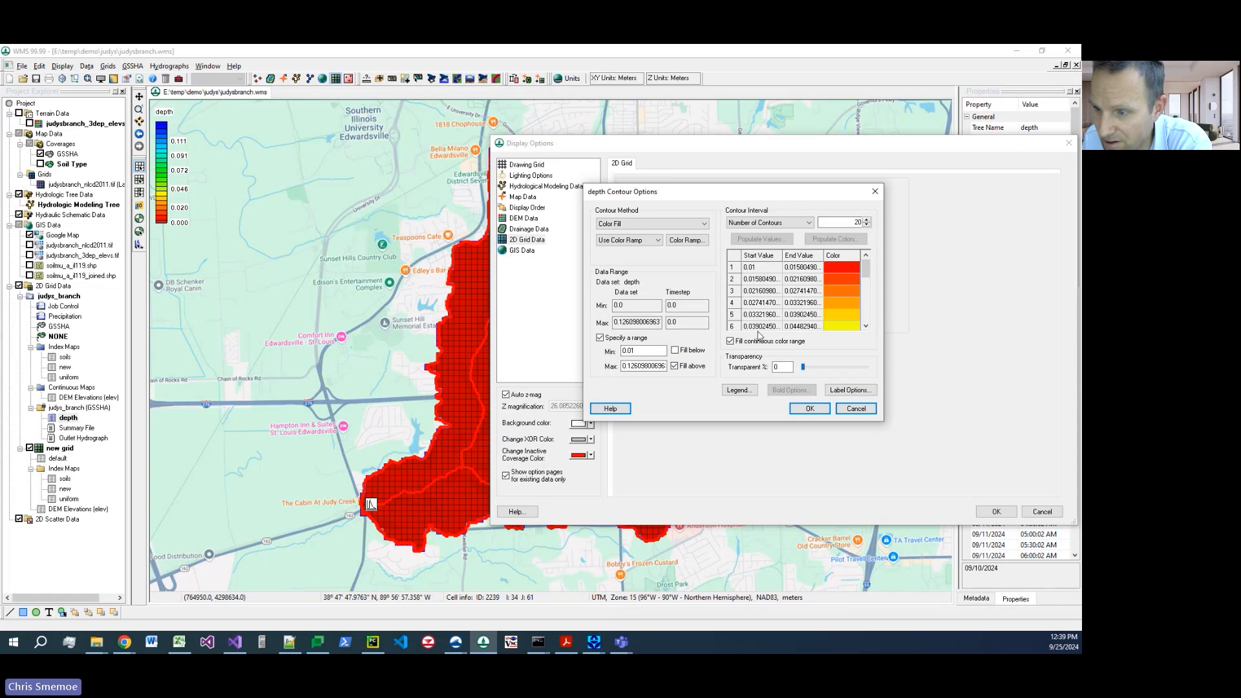
left_click(810, 409)
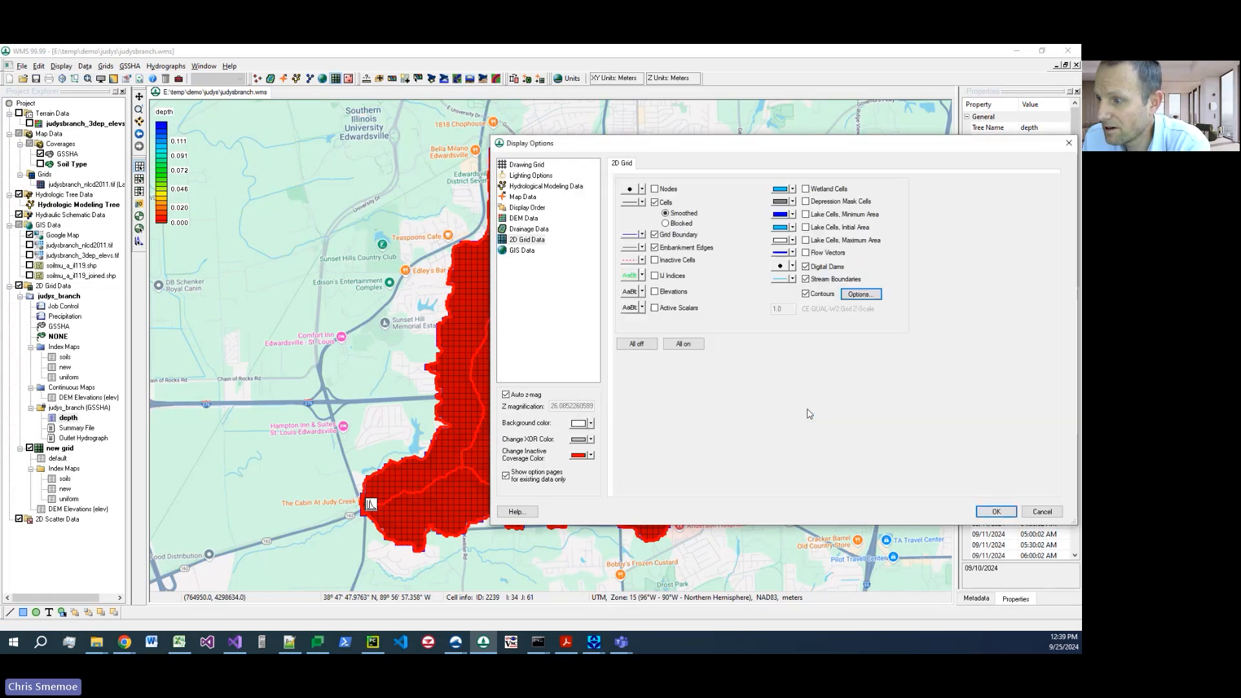
left_click(996, 512)
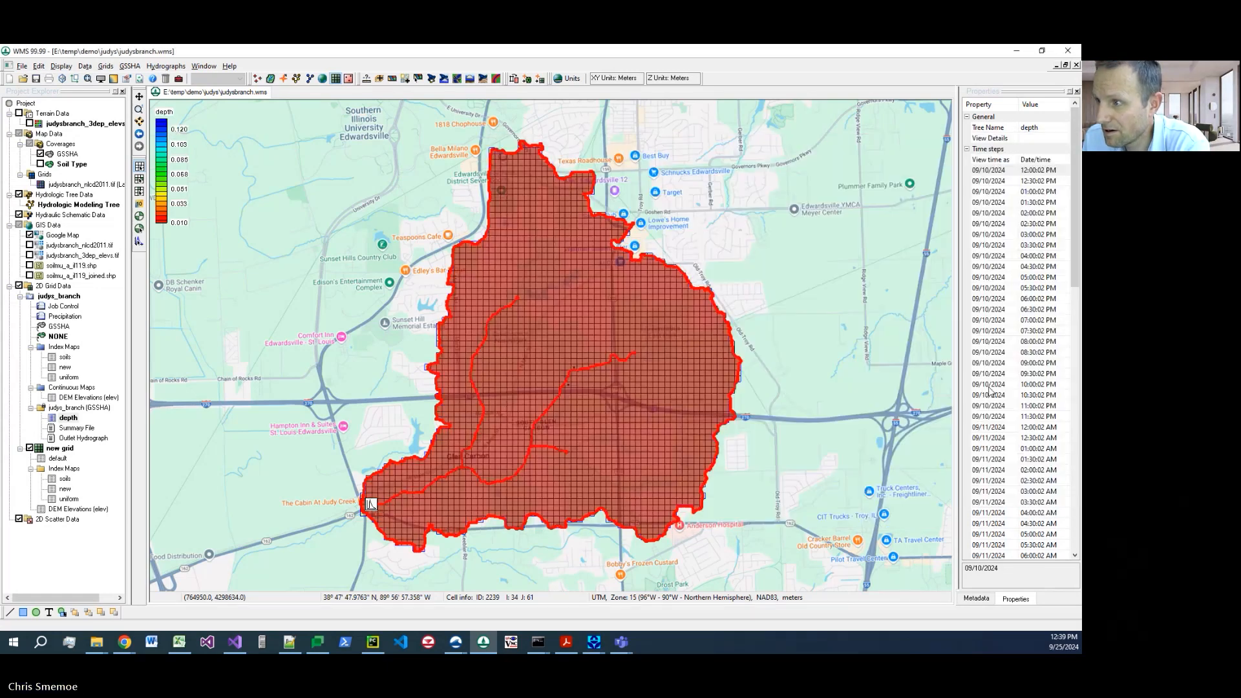
Step: View the depth contours at several 09/10/2024 time steps, including 12:00:02 PM, 01:00:02 PM and 06:00:02 PM
left_click(986, 172)
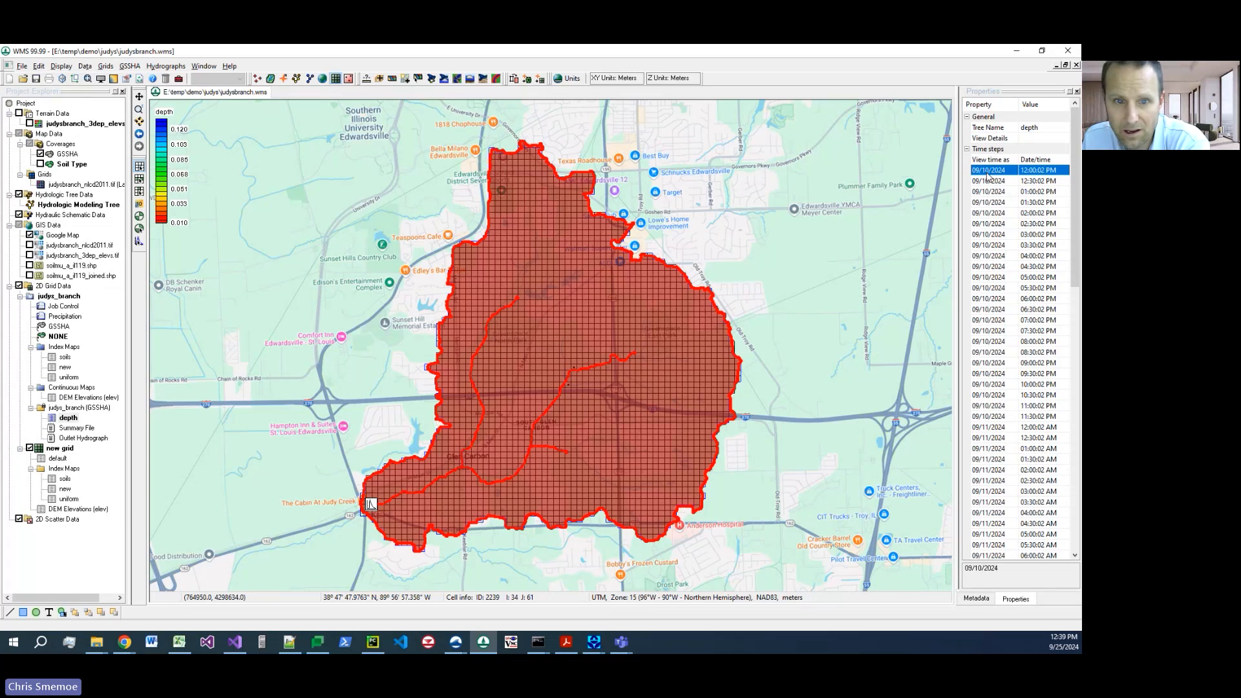
left_click(68, 418)
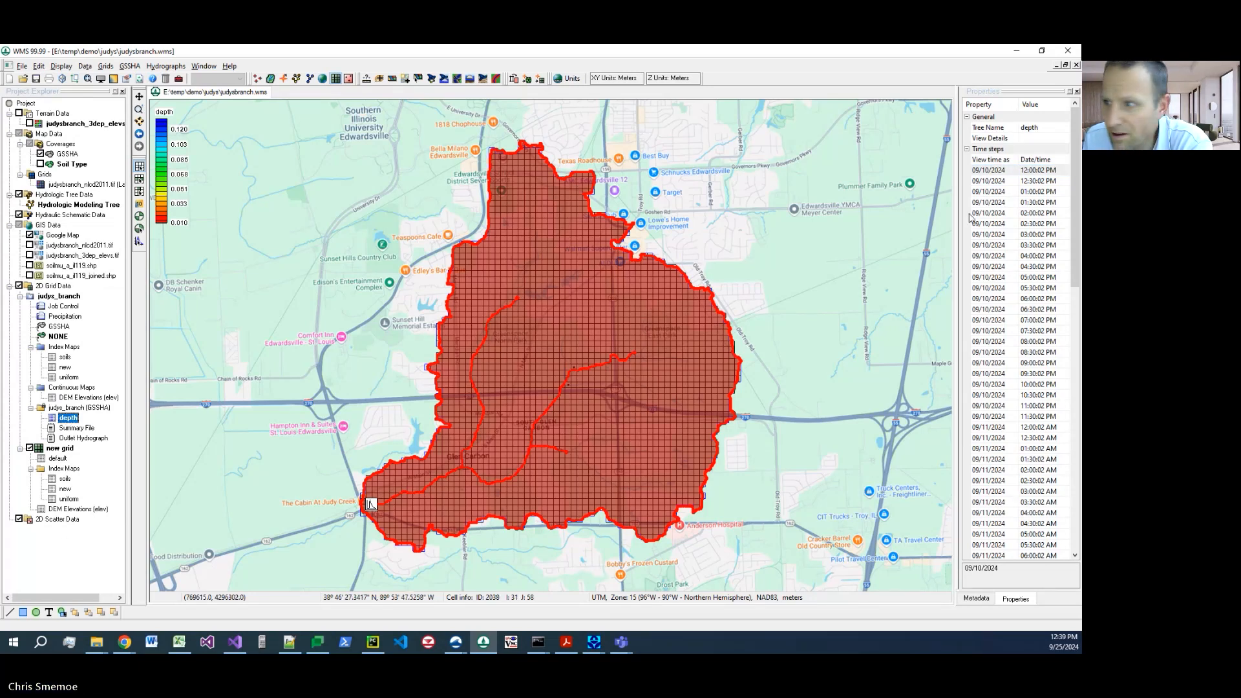
left_click(982, 182)
left_click(982, 190)
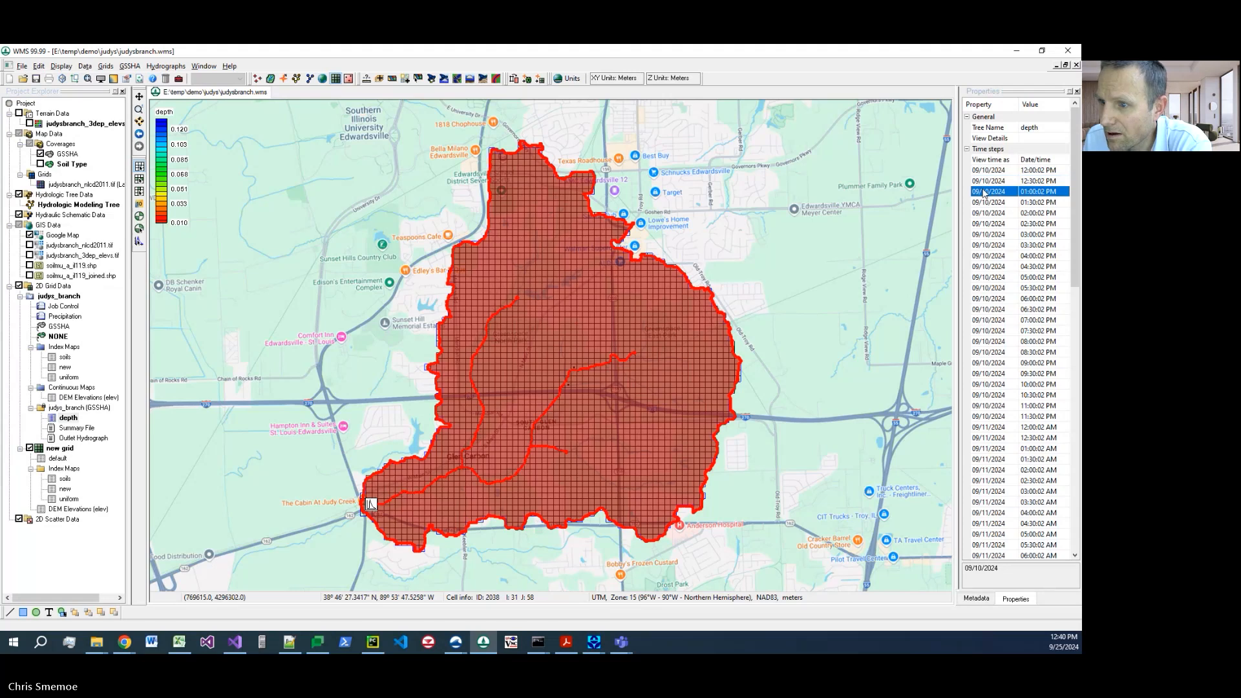
left_click(985, 171)
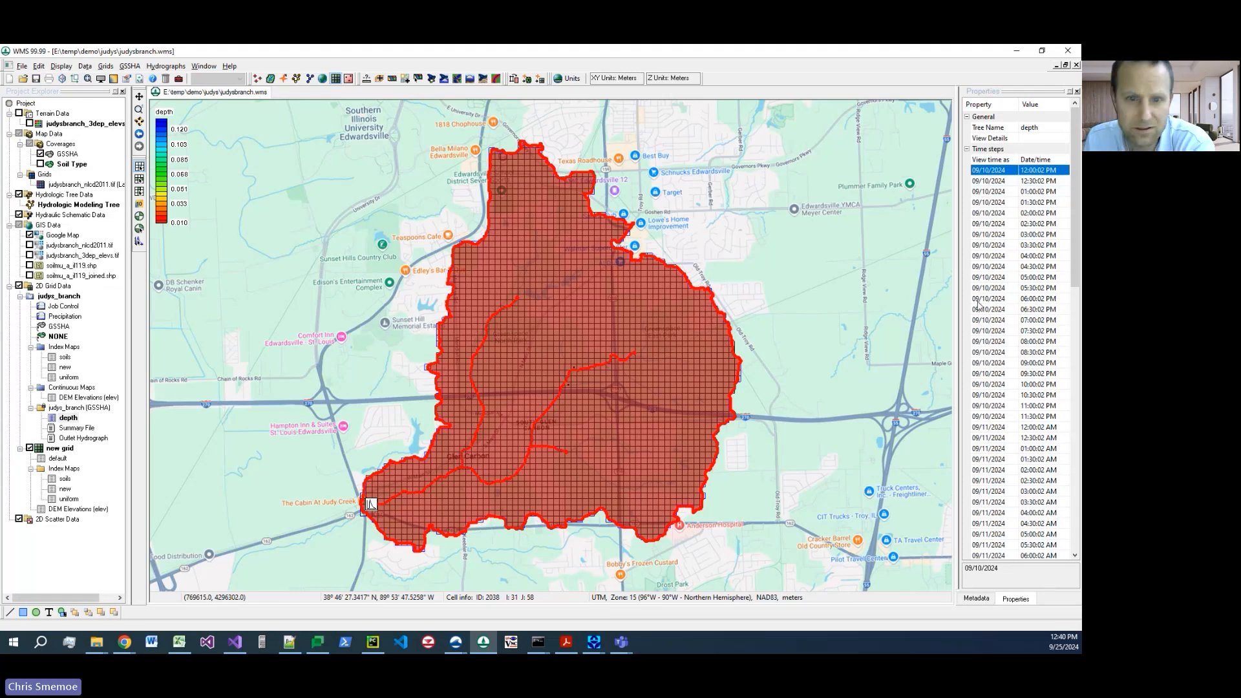
left_click(978, 302)
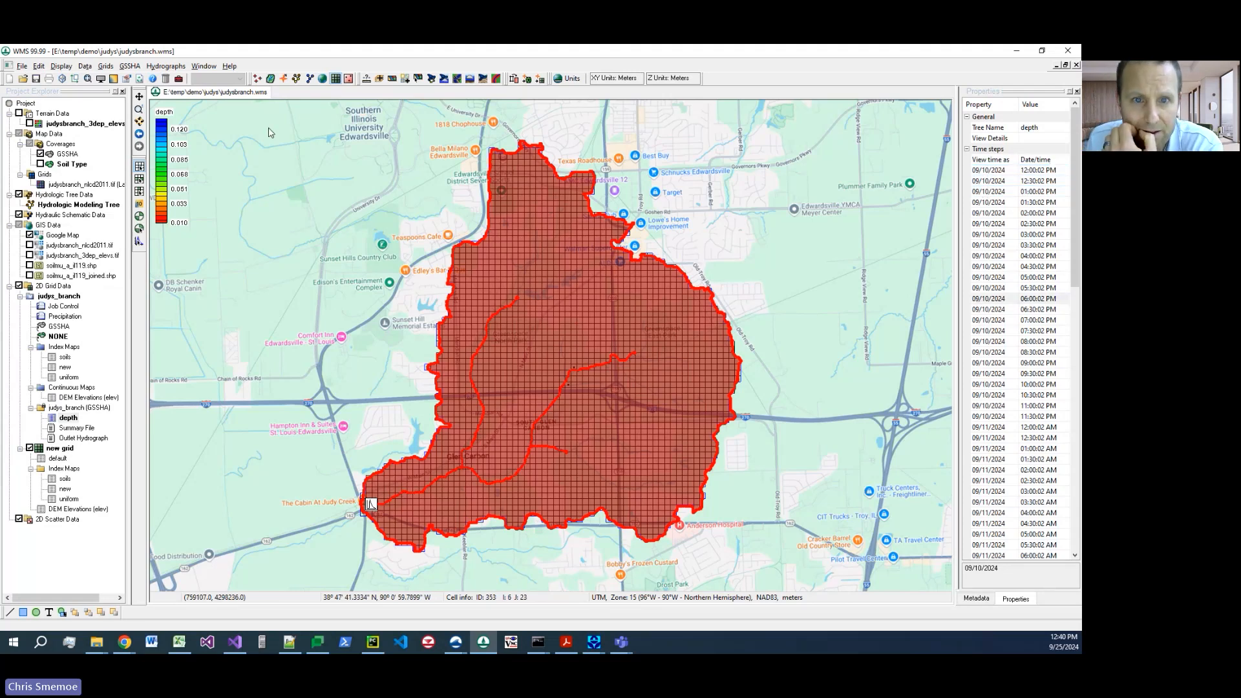
Step: Make GSSHA the active coverage instead of Soil Type and reselect the depth dataset in the judys_branch solution
left_click(41, 155)
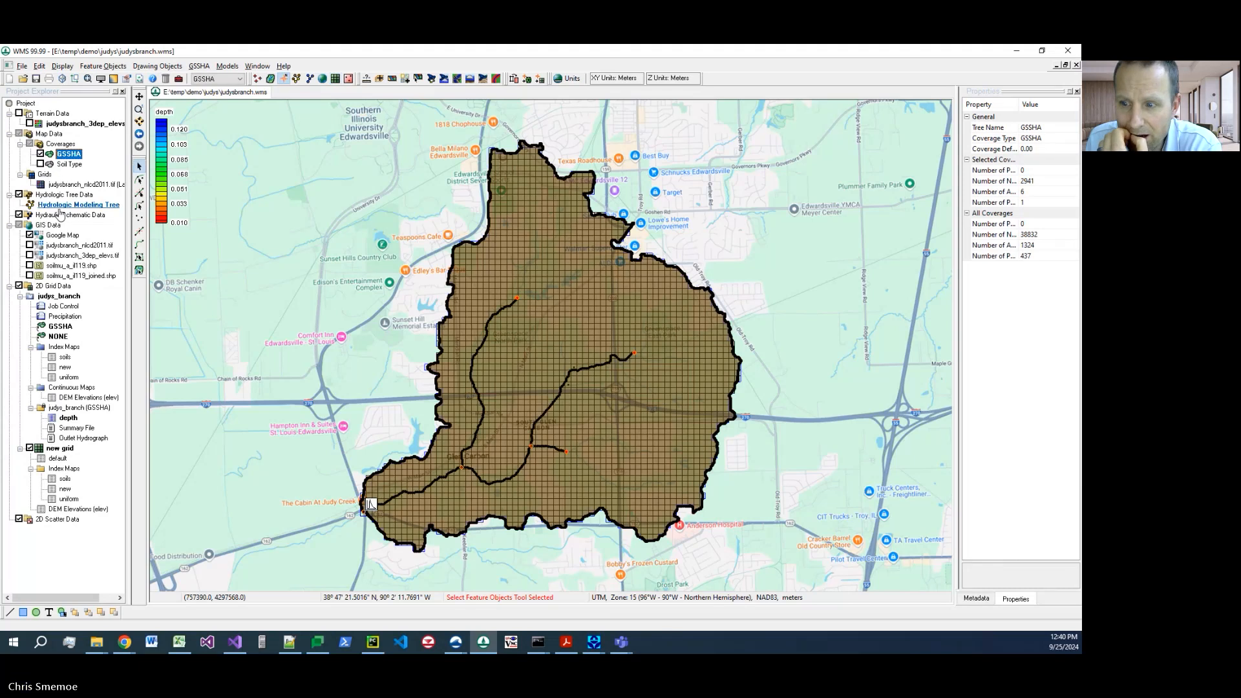
left_click(42, 299)
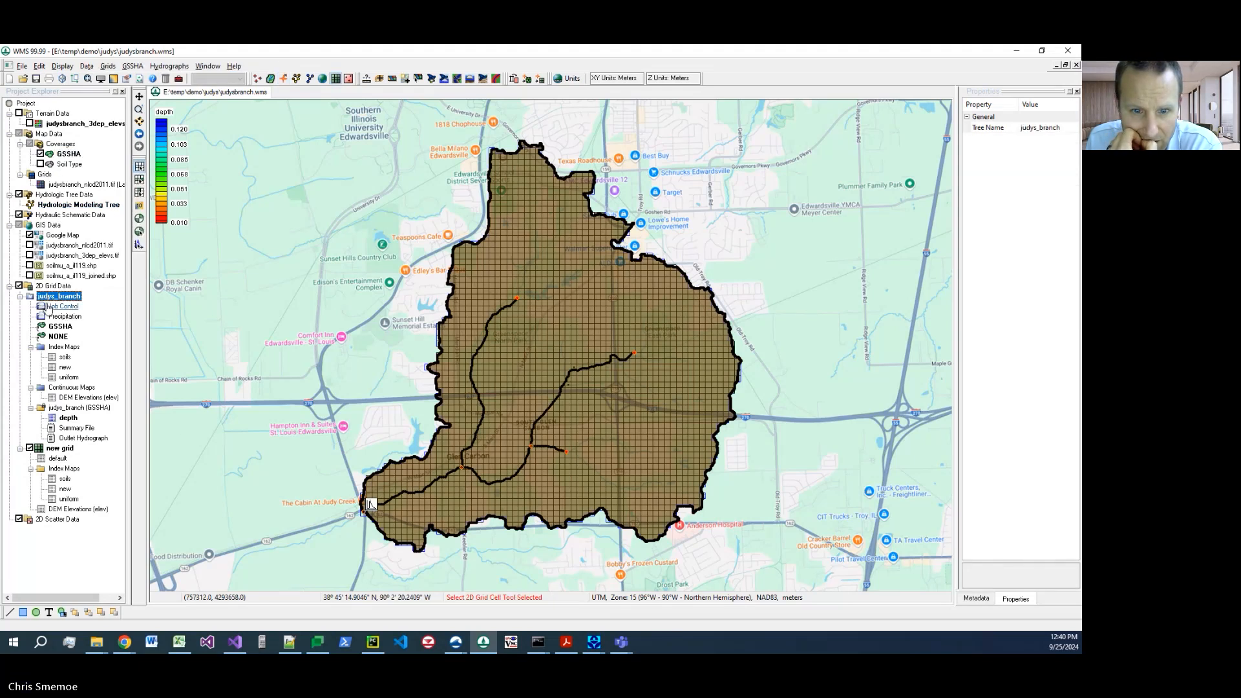
left_click(60, 448)
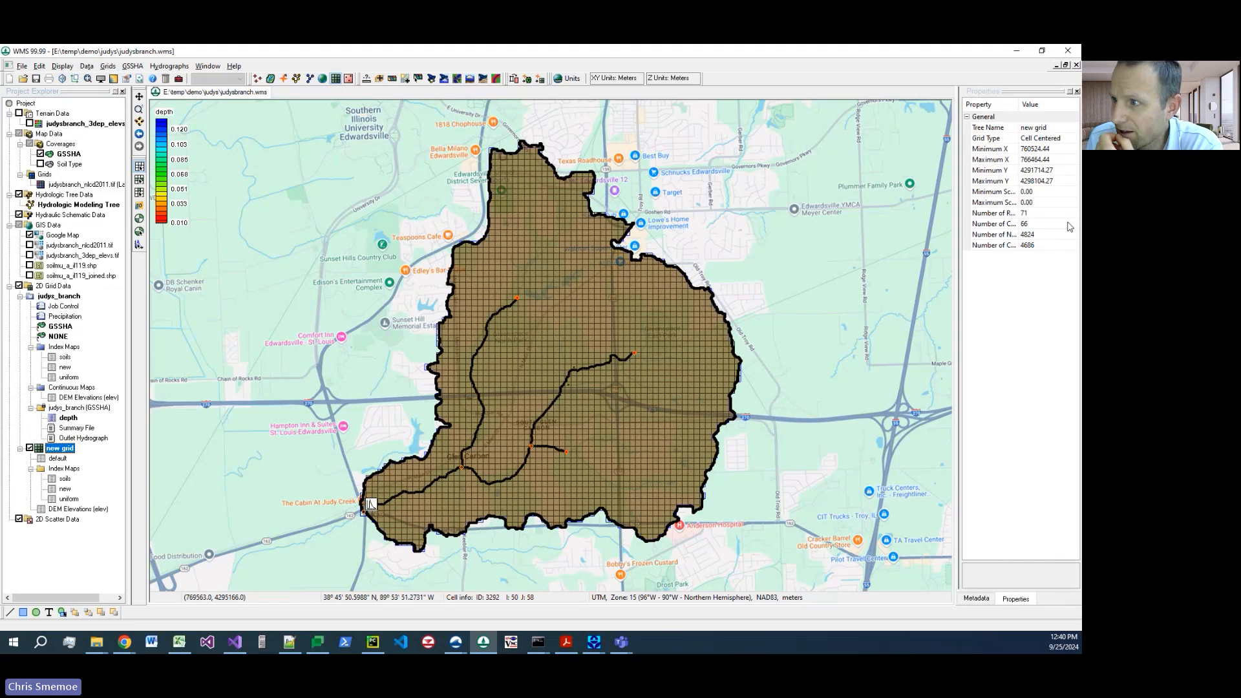
left_click(67, 419)
Step: Step through the depth time steps from 09/10/2024 12:30:02 PM into 09/12/2024 and back to 09/11/2024 05:30:02 PM
left_click(987, 183)
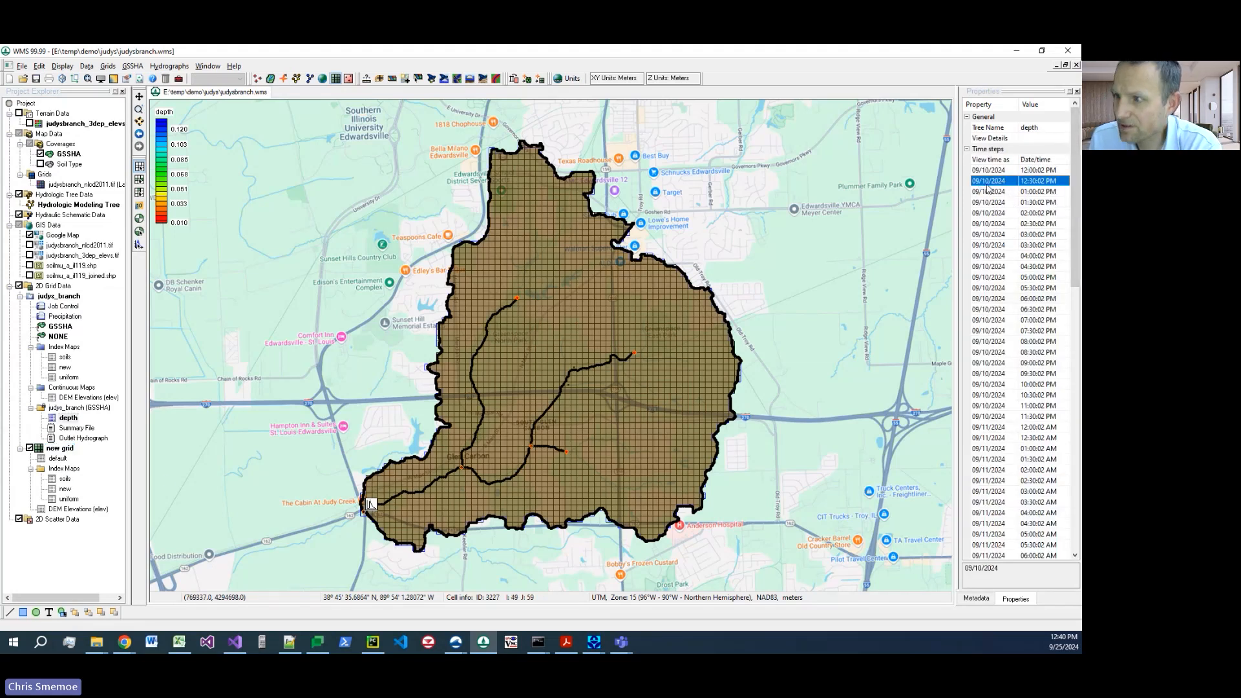
key("Down")
key("Down")
key("Down")
key("Down")
key("Down")
key("Down")
key("Down")
key("Down")
key("Down")
key("Down")
key("Down")
key("Down")
key("Down")
key("Down")
key("Down")
key("Down")
key("Down")
key("Down")
key("Down")
key("Down")
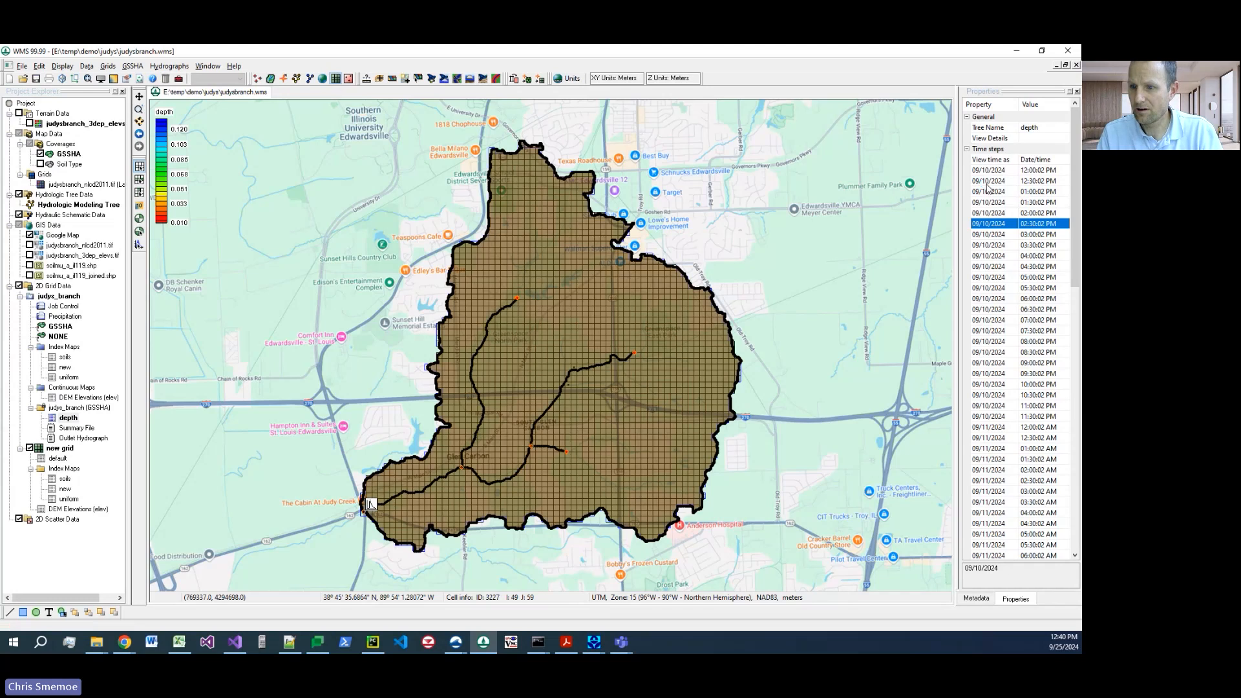
key("Up")
key("Up")
key("Up")
key("Up")
key("Up")
key("Up")
key("Up")
key("Up")
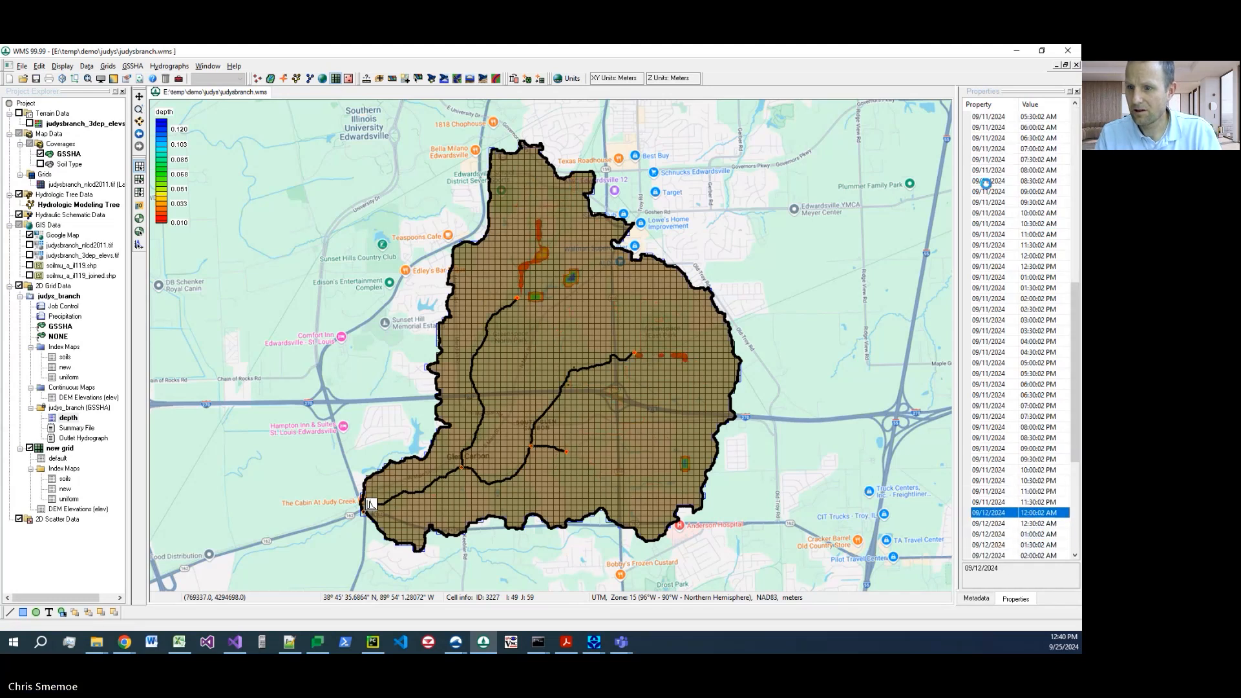
key("Up")
key("Up")
key("Up")
key("Up")
key("Up")
key("Up")
key("Up")
key("Up")
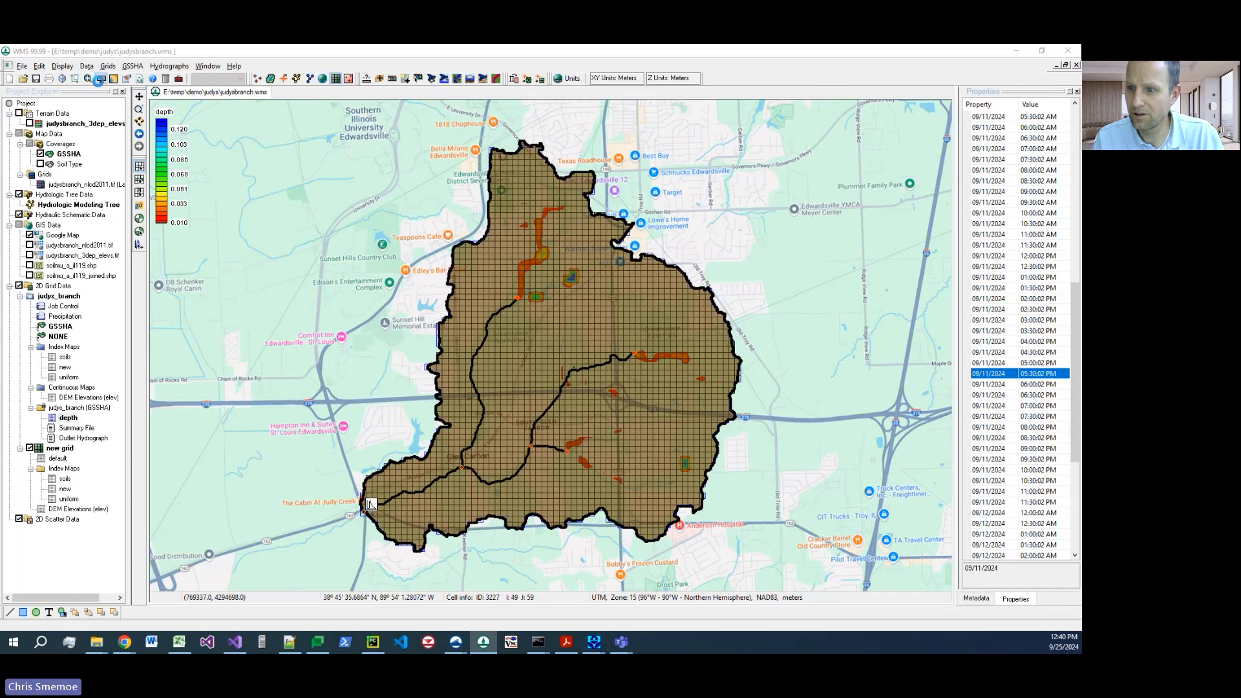
Step: Turn off Color Fill Polygons for the GSSHA coverage in the map data display options
left_click(101, 79)
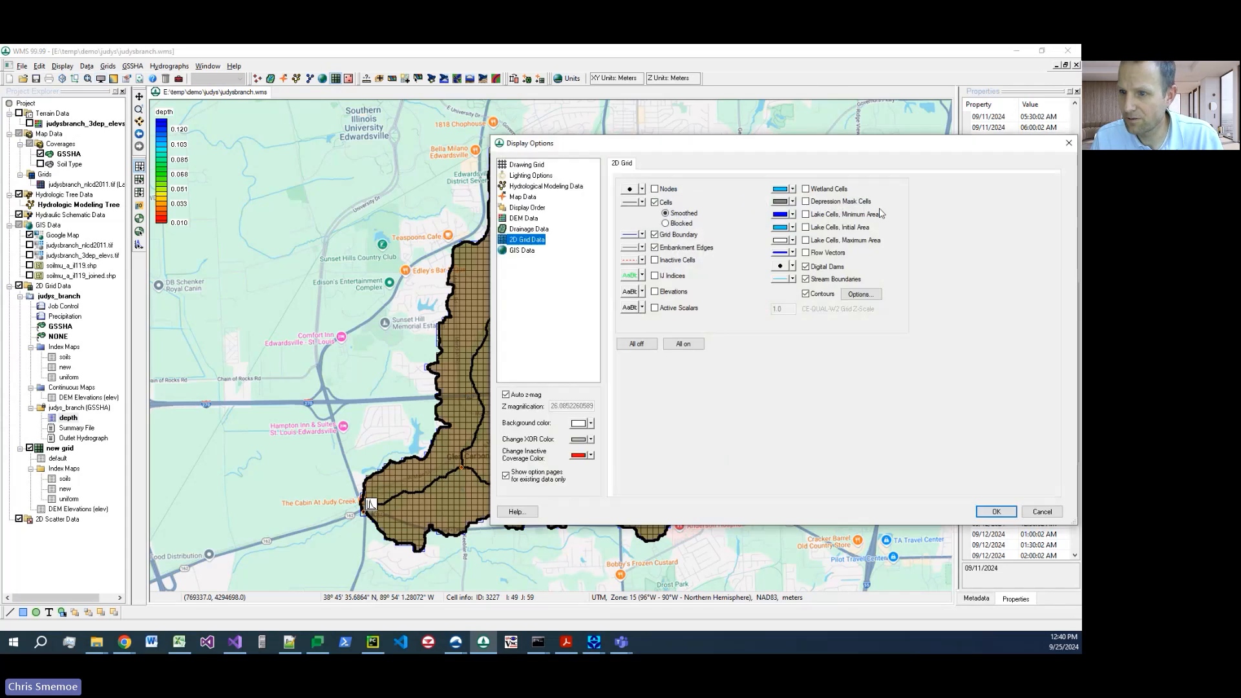
left_click(525, 208)
left_click(522, 196)
left_click(735, 315)
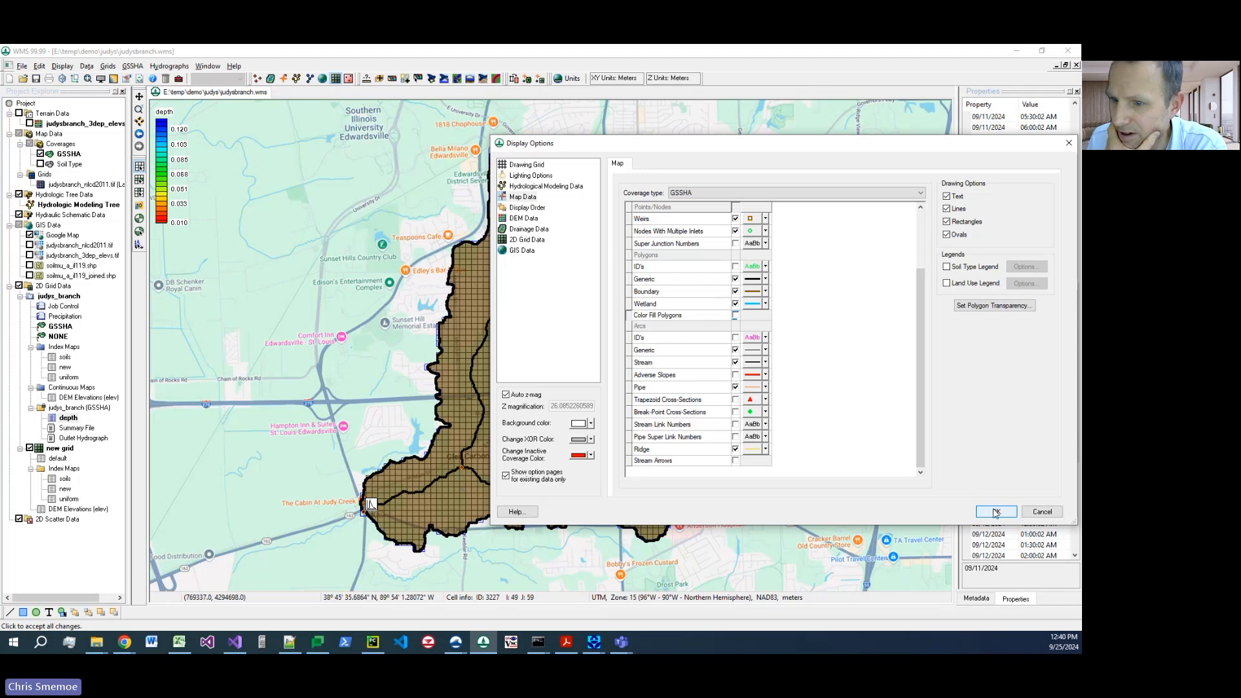
left_click(996, 513)
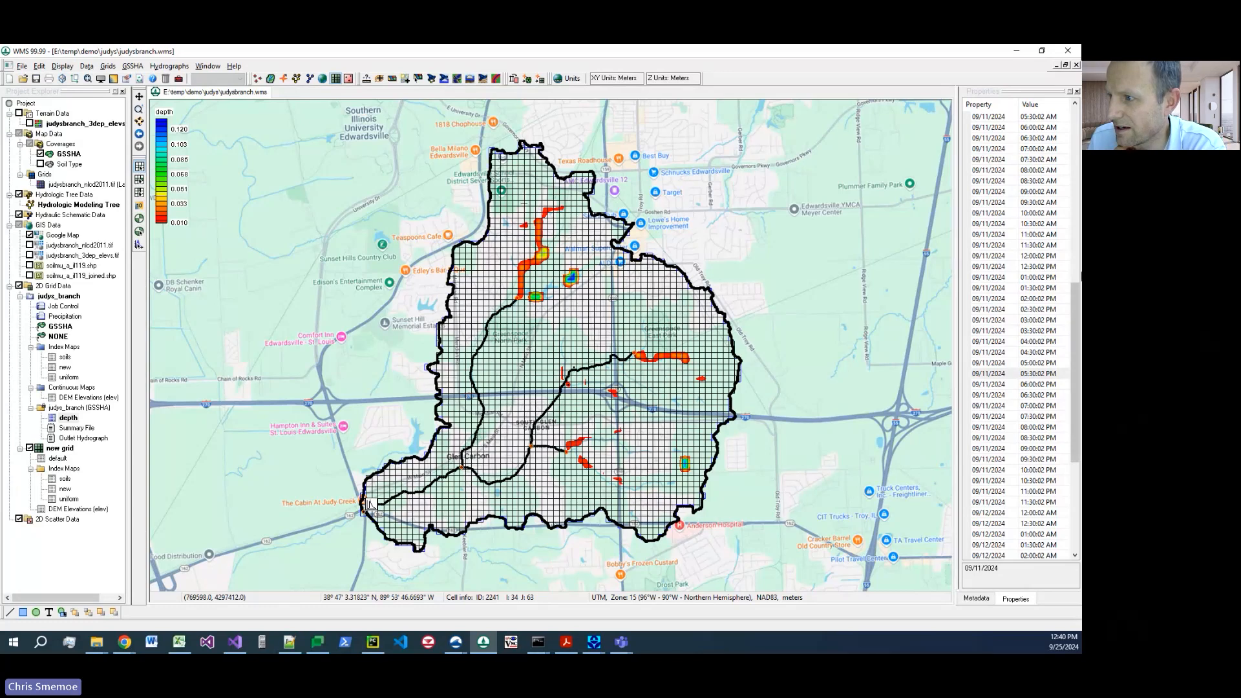
Step: Examine how the flood depths change over the time steps from 09/10/2024 12:00:02 PM through 09/11/2024 05:30:02 PM
scroll(1021, 329, "up", 12)
scroll(1015, 162, "up", 2)
left_click(1009, 170)
key("Down")
key("Down")
key("Down")
key("Down")
key("Down")
key("Down")
key("Down")
key("Down")
key("Down")
key("Down")
key("Down")
key("Down")
key("Down")
key("Down")
key("Down")
key("Down")
key("Down")
key("Down")
key("Down")
key("Down")
key("Down")
key("Down")
key("Down")
key("Down")
key("Down")
key("Down")
key("Down")
key("Down")
key("Down")
key("Down")
key("Down")
key("Down")
key("Down")
key("Down")
key("Down")
key("Down")
key("Down")
key("Down")
key("Down")
key("Down")
key("Down")
key("Down")
key("Down")
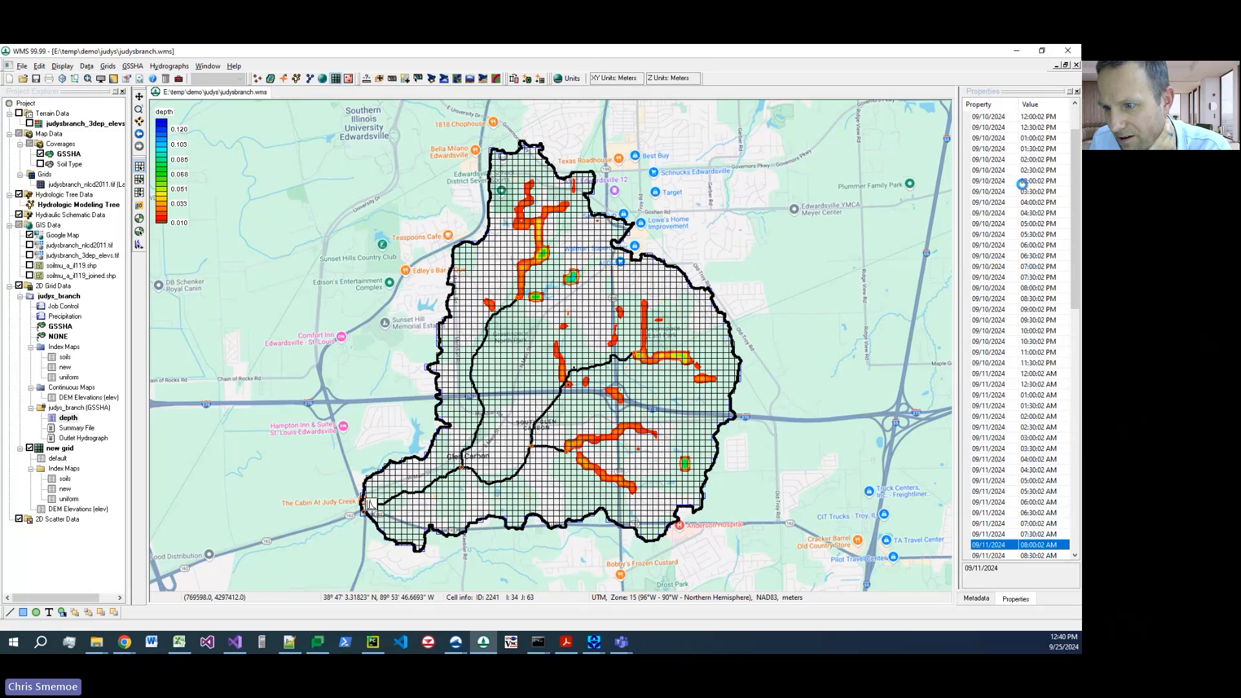
key("Down")
key("Down")
key("Down")
key("Down")
key("Down")
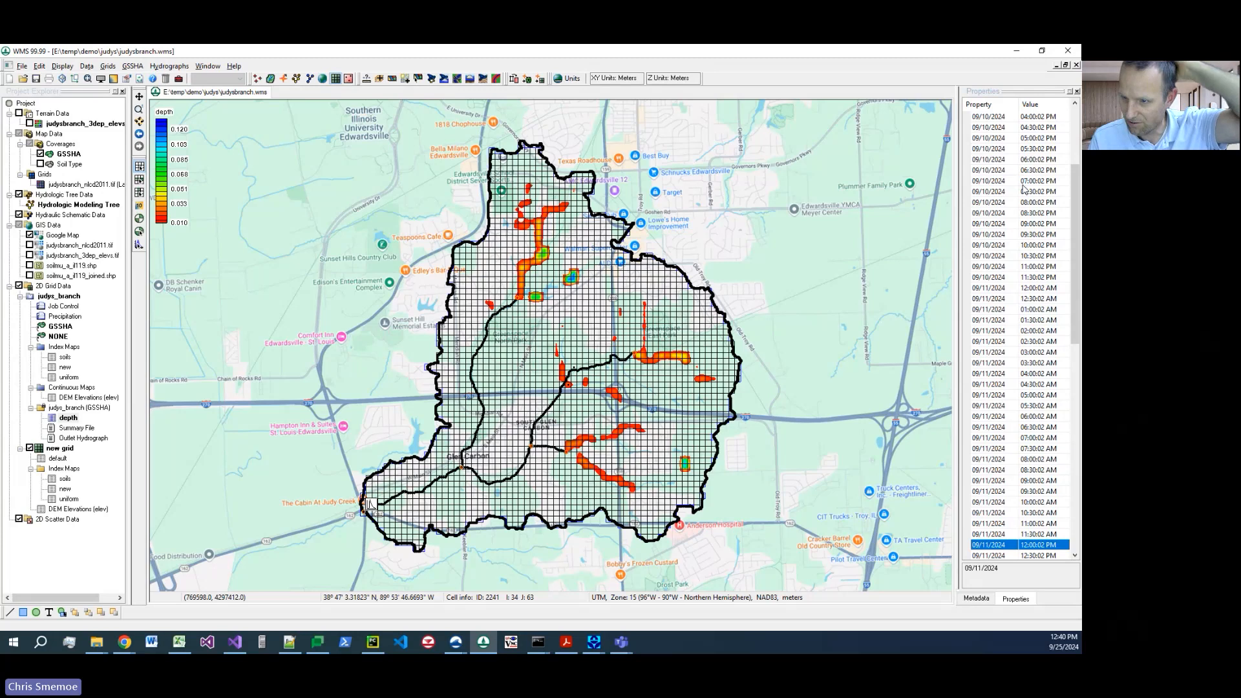
key("Down")
key("Down")
key("Down")
key("Down")
key("Down")
key("Down")
key("Down")
key("Down")
key("Down")
key("Down")
key("Down")
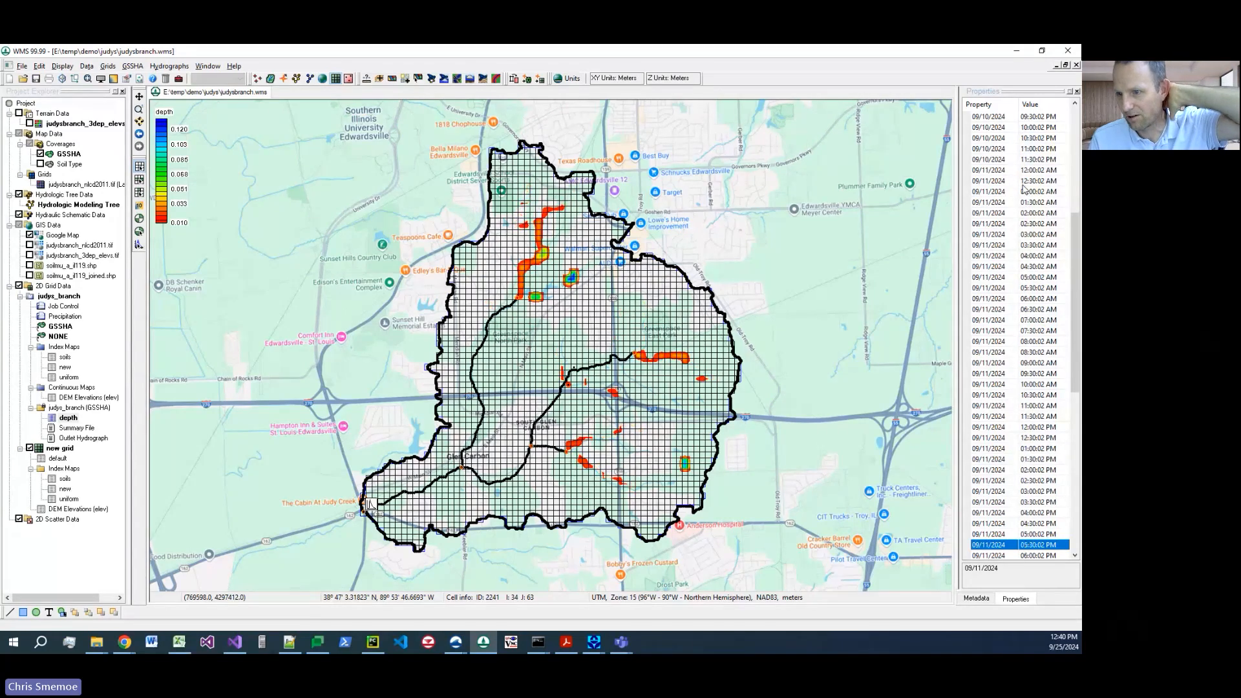
Step: Step through the depth time steps from 09/11/2024 05:30:02 PM into the morning of 09/12/2024
key("Down")
key("Down")
key("Down")
key("Down")
key("Down")
key("Down")
key("Down")
key("Down")
key("Down")
key("Down")
key("Down")
key("Down")
key("Down")
key("Down")
key("Down")
key("Down")
key("Down")
key("Down")
key("Down")
key("Down")
key("Down")
key("Down")
key("Down")
key("Down")
key("Down")
key("Down")
key("Down")
key("Down")
key("Down")
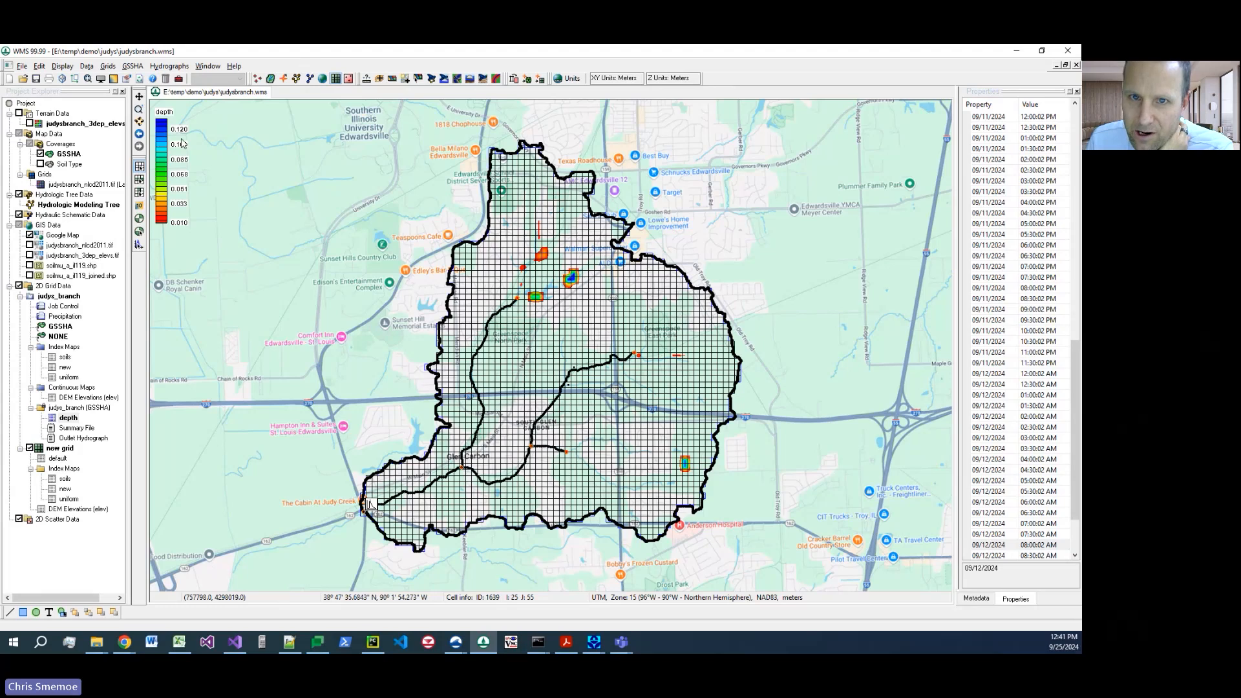
Step: Examine the gridded and link/node data sets available in the GSSHA job's output control, including surface depth, channel depth and channel flow
left_click(130, 66)
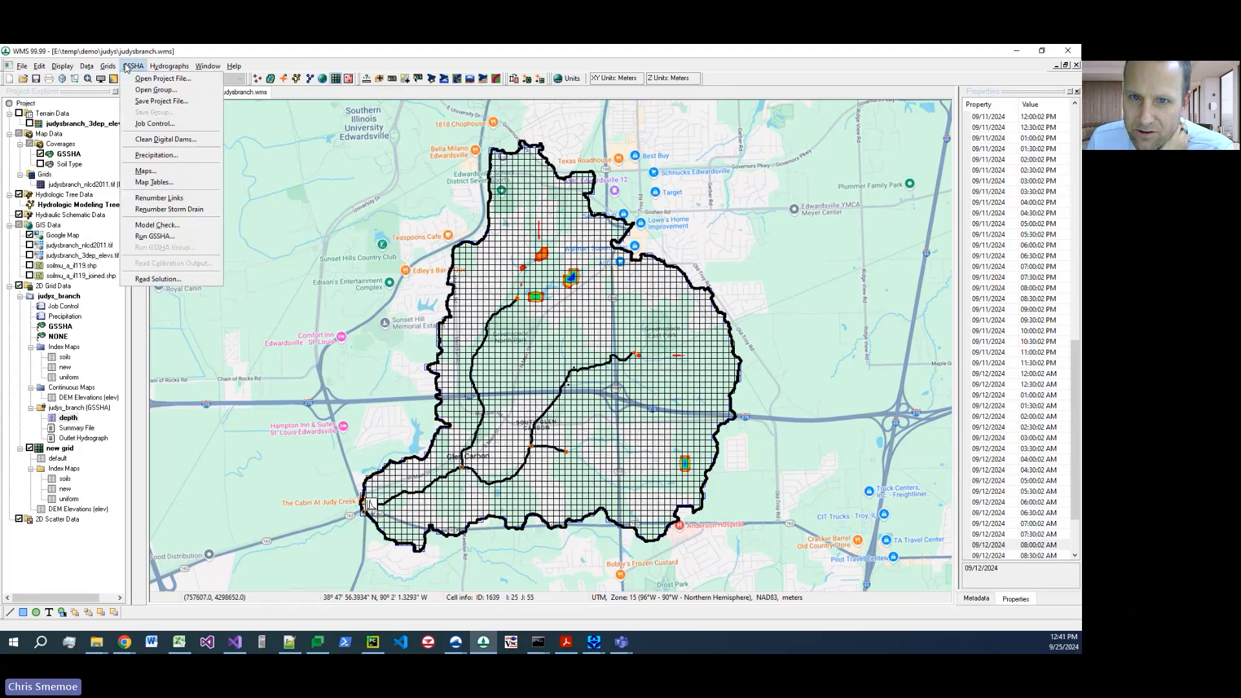
left_click(155, 123)
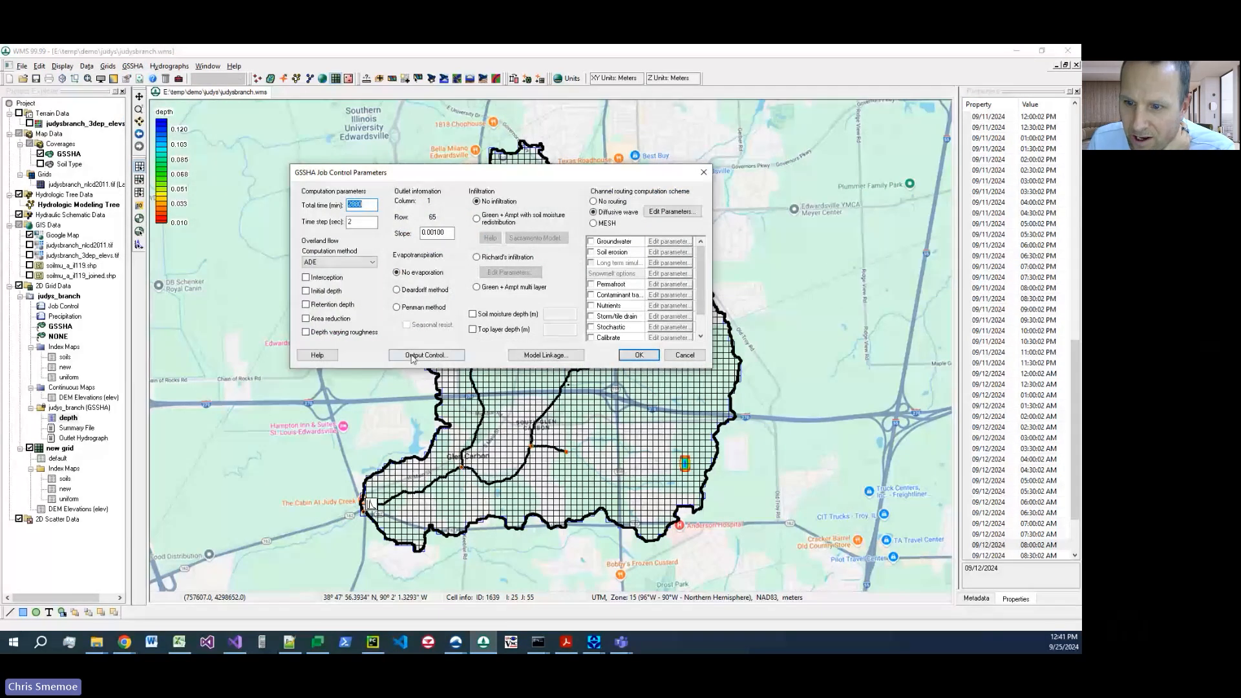
left_click(425, 355)
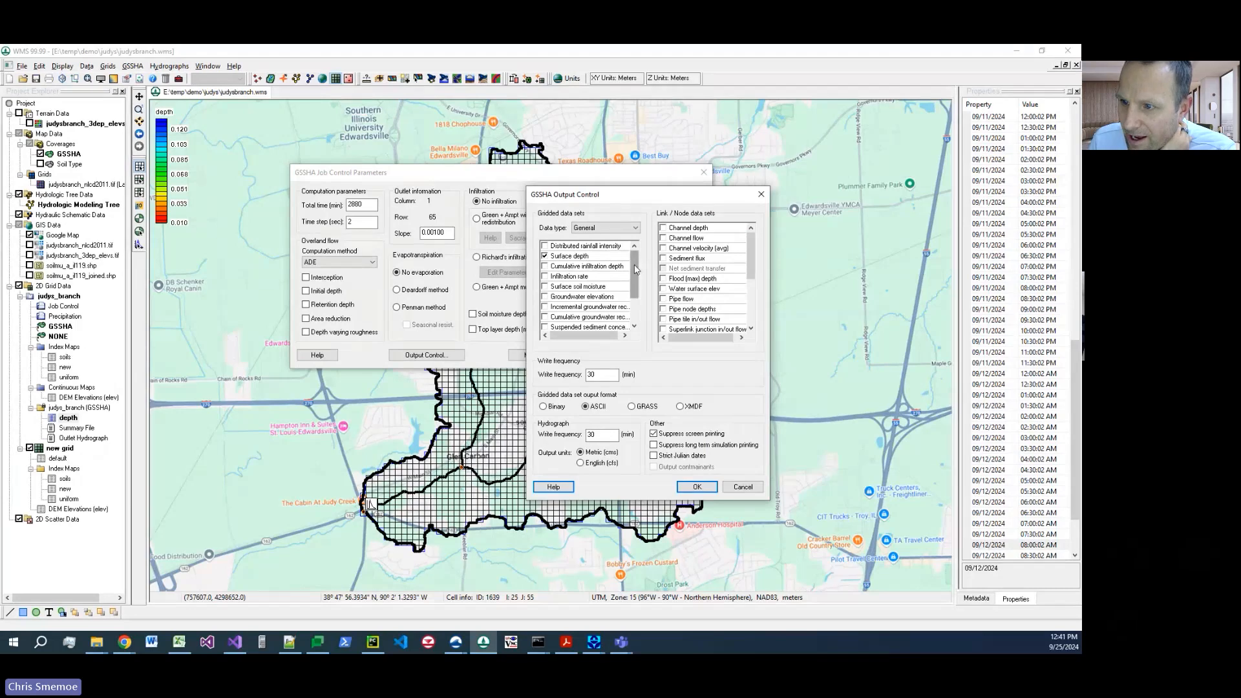
mouse_move(634, 265)
left_mouse_down()
mouse_move(628, 306)
mouse_move(628, 257)
left_mouse_up()
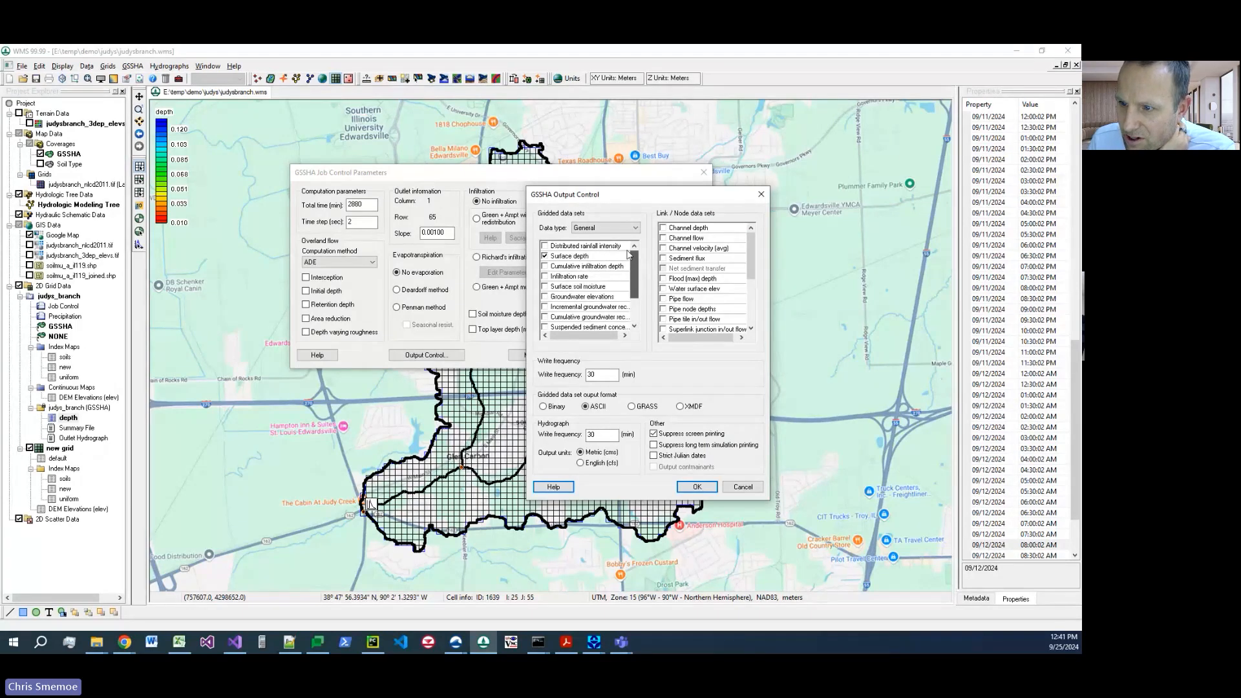
left_click(572, 257)
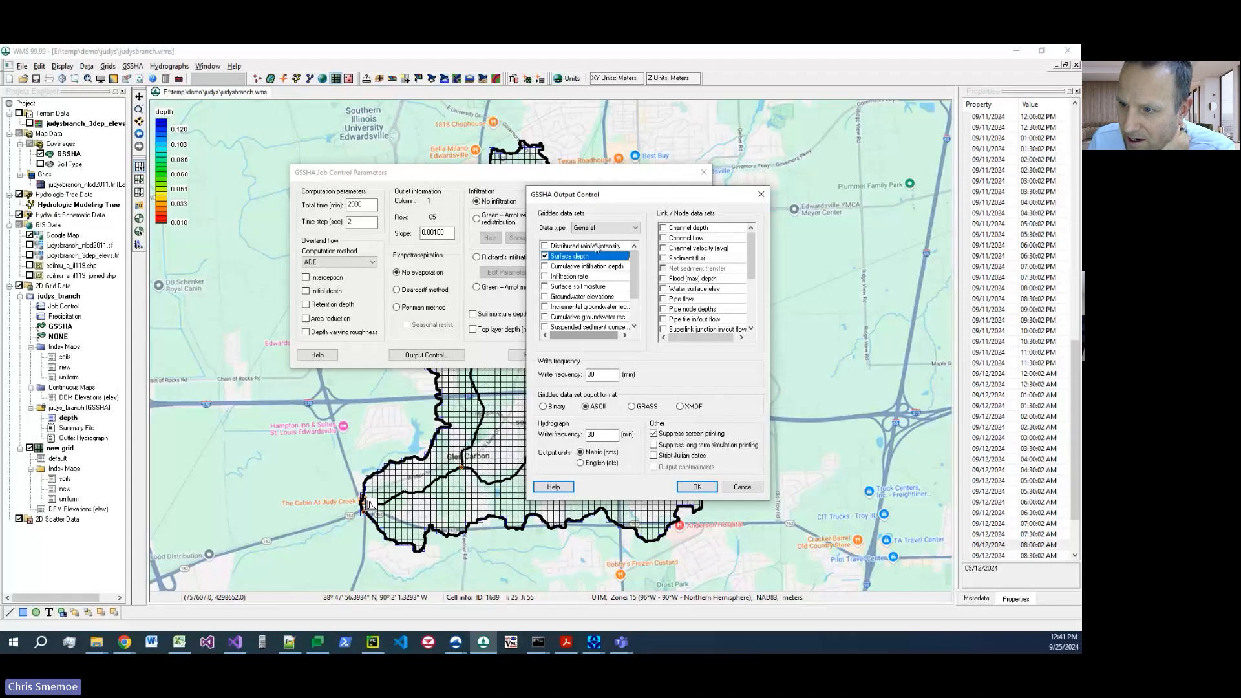
mouse_move(752, 241)
left_mouse_down()
mouse_move(752, 257)
mouse_move(752, 240)
left_mouse_up()
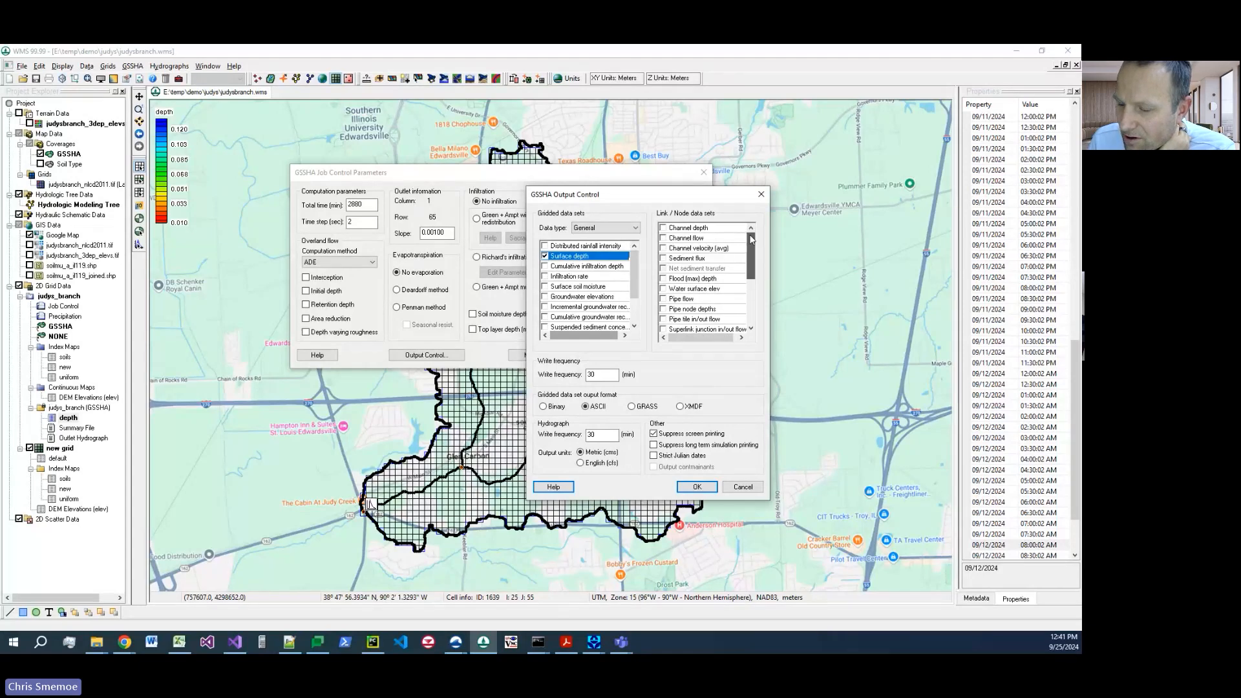
left_click(685, 229)
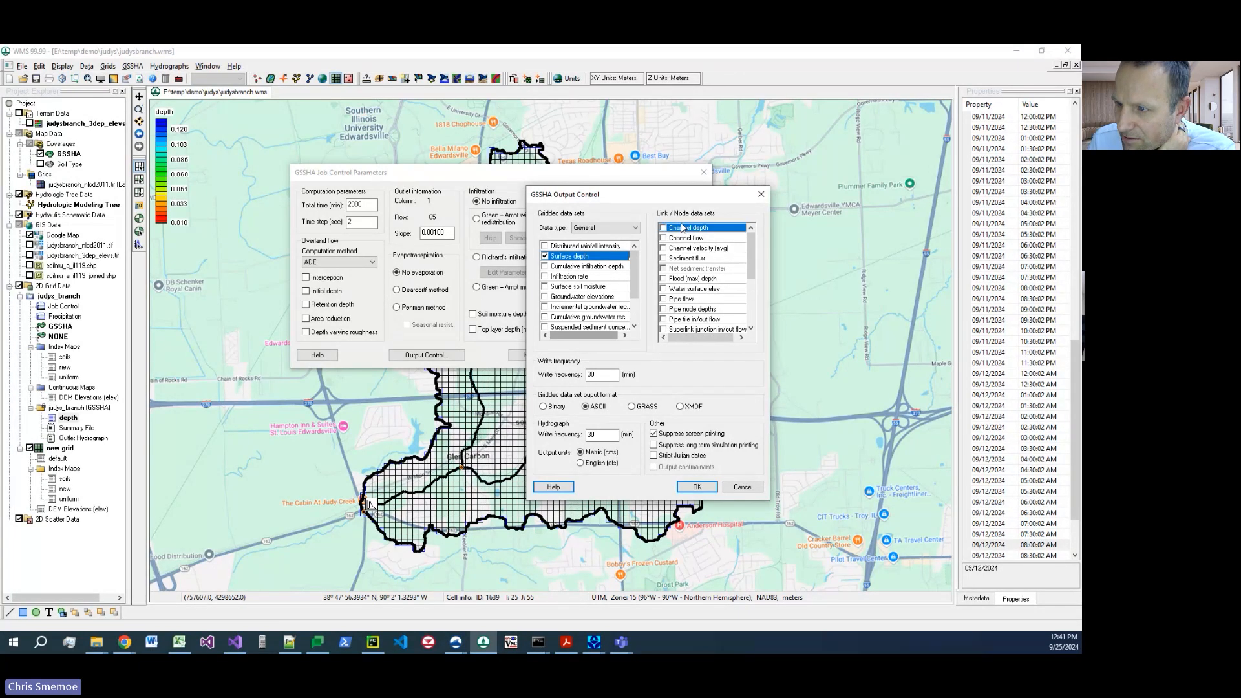
left_click(693, 238)
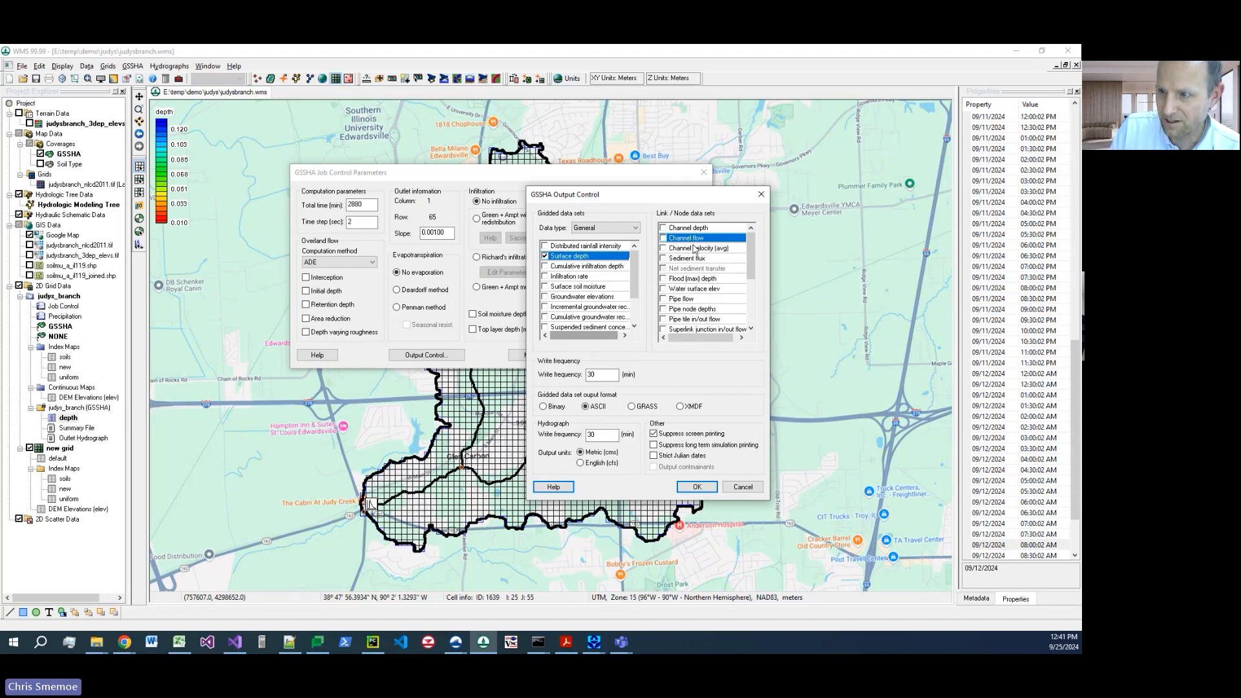
left_click(701, 248)
left_click(710, 259)
left_click(706, 240)
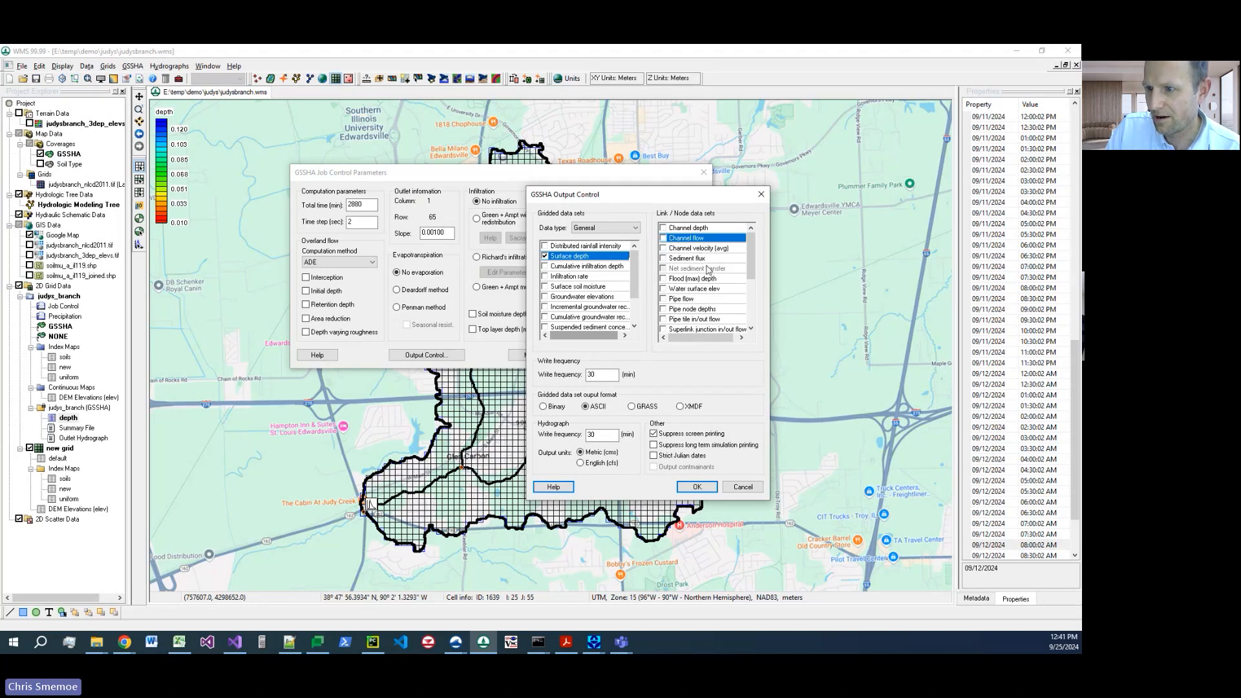
left_click_drag(752, 279, 751, 288)
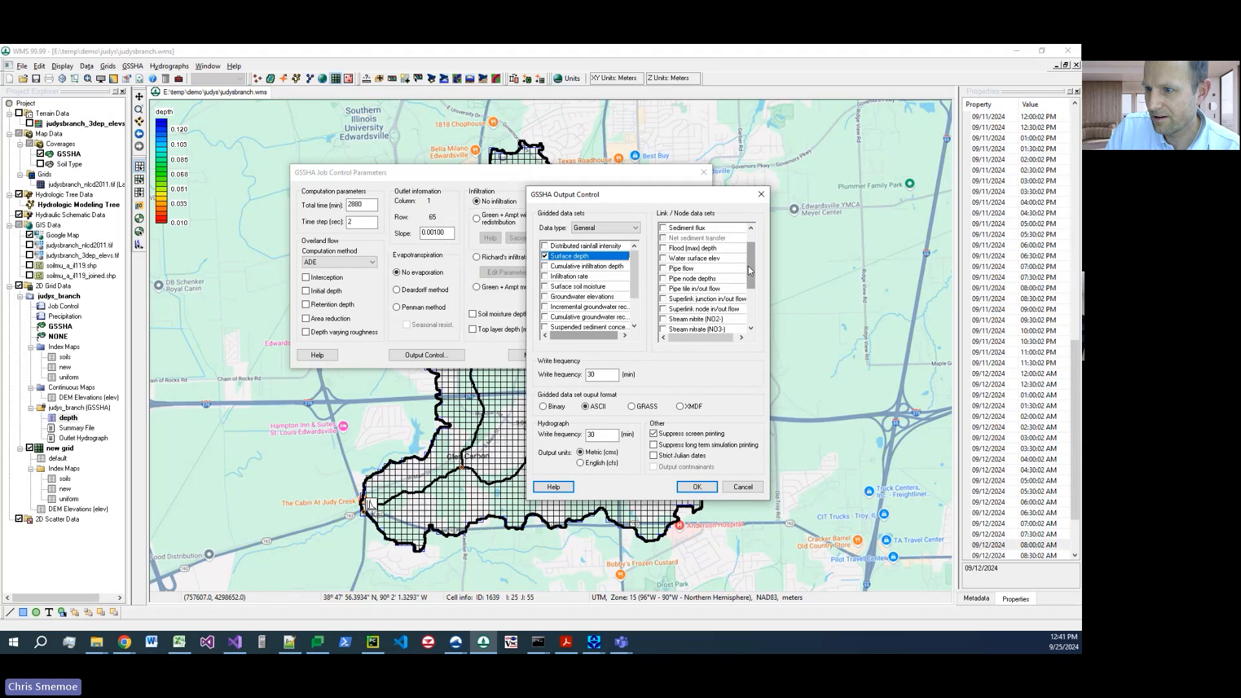
Step: Try turning on the Channel depth and Channel flow link/node outputs, and discard the output control and job control changes
scroll(750, 271, "up", 1)
left_click(696, 229)
left_click(664, 228)
left_click(663, 239)
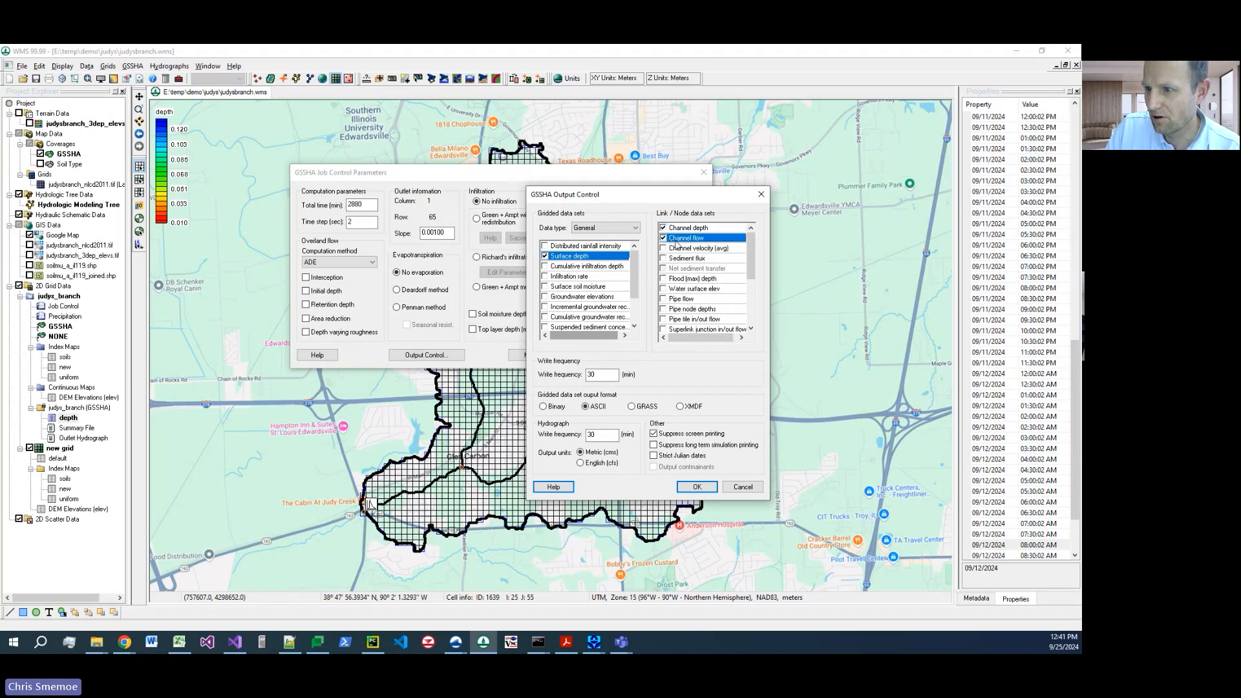
left_click(663, 229)
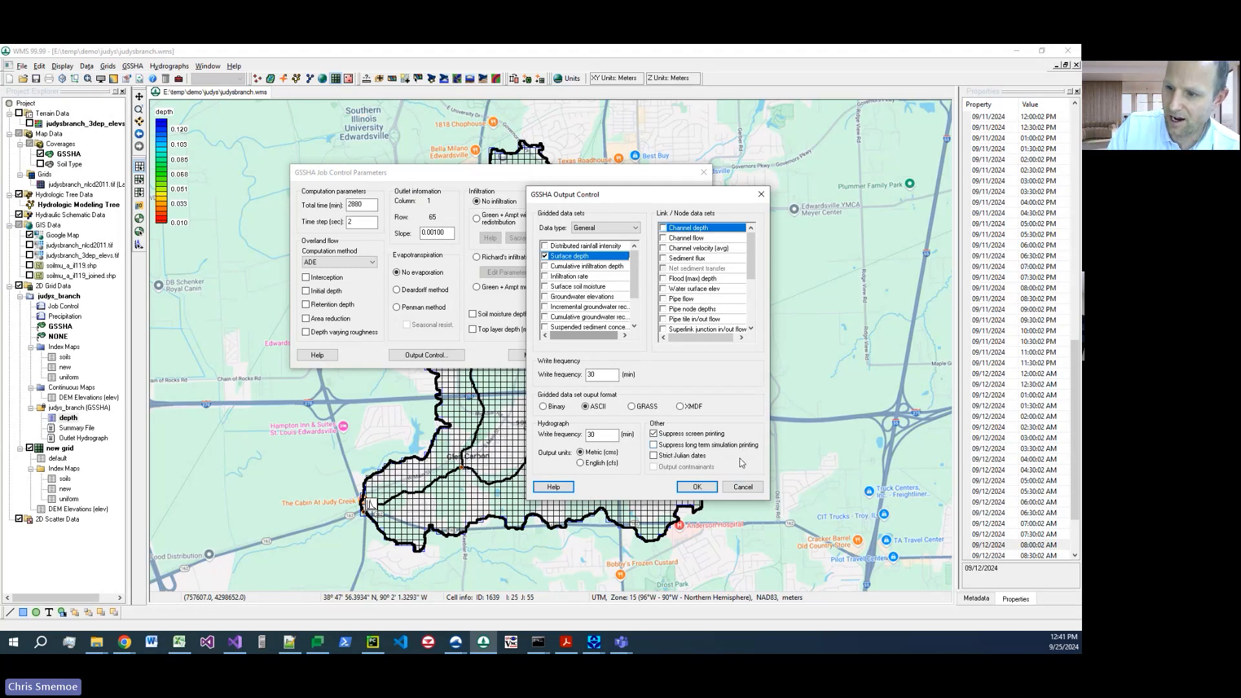
left_click(743, 487)
left_click_drag(491, 172, 695, 122)
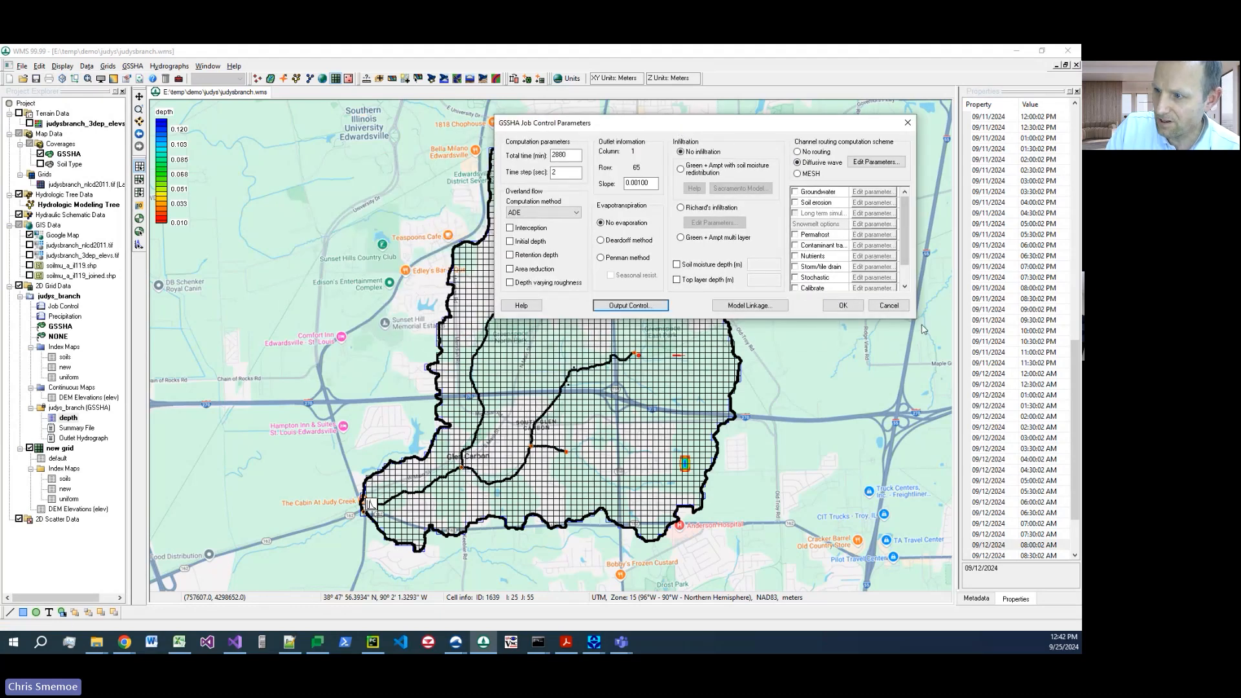
left_click(890, 305)
Step: Display the flow vs. time hydrograph at the watershed outlet and enlarge its plot window to examine the curve
left_click(139, 244)
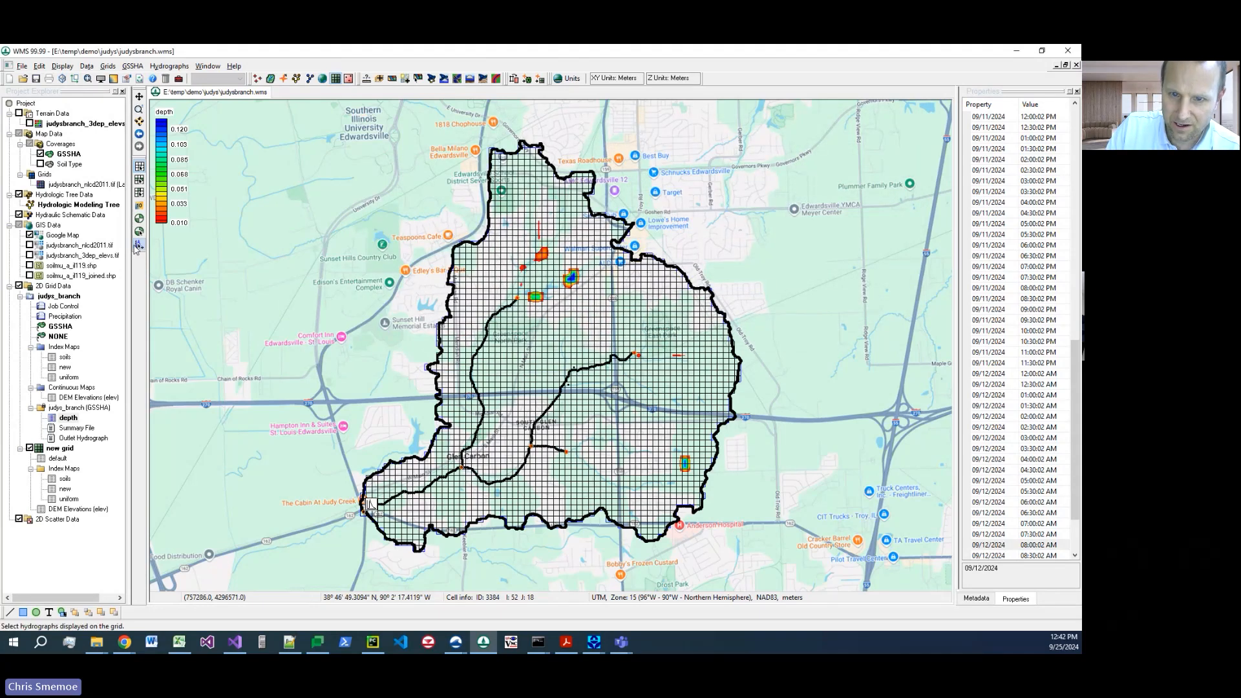
left_click(370, 504)
double_click(370, 505)
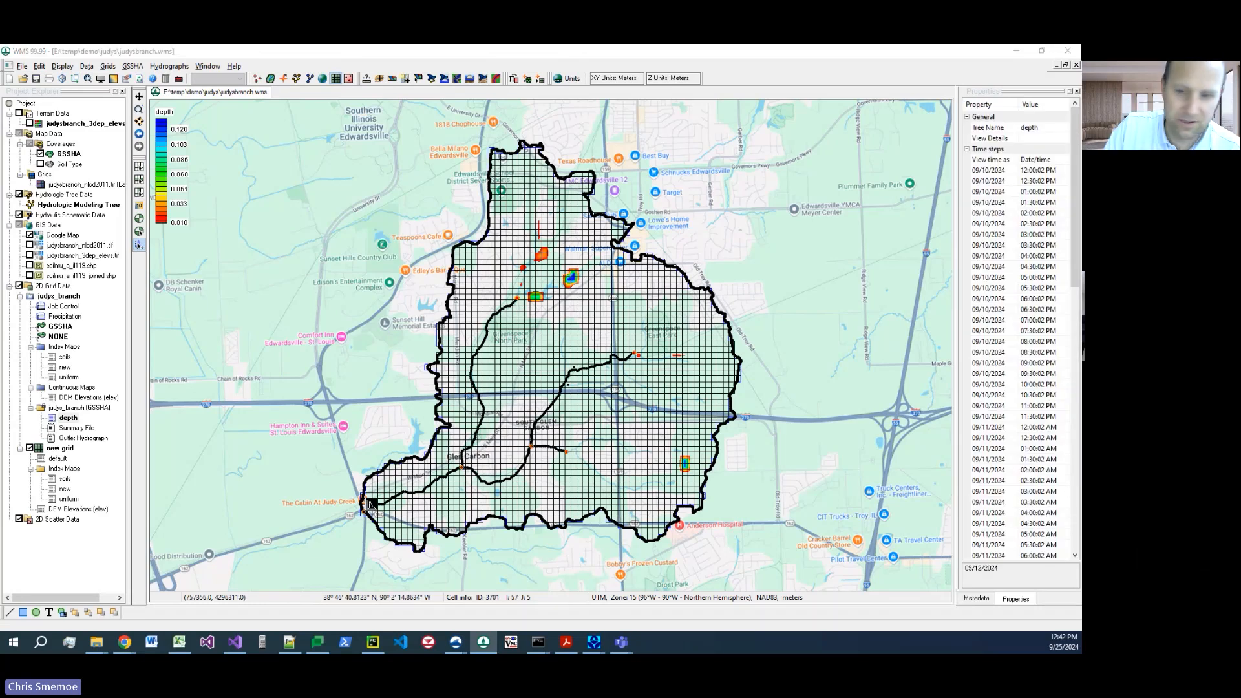
left_click_drag(579, 278, 679, 178)
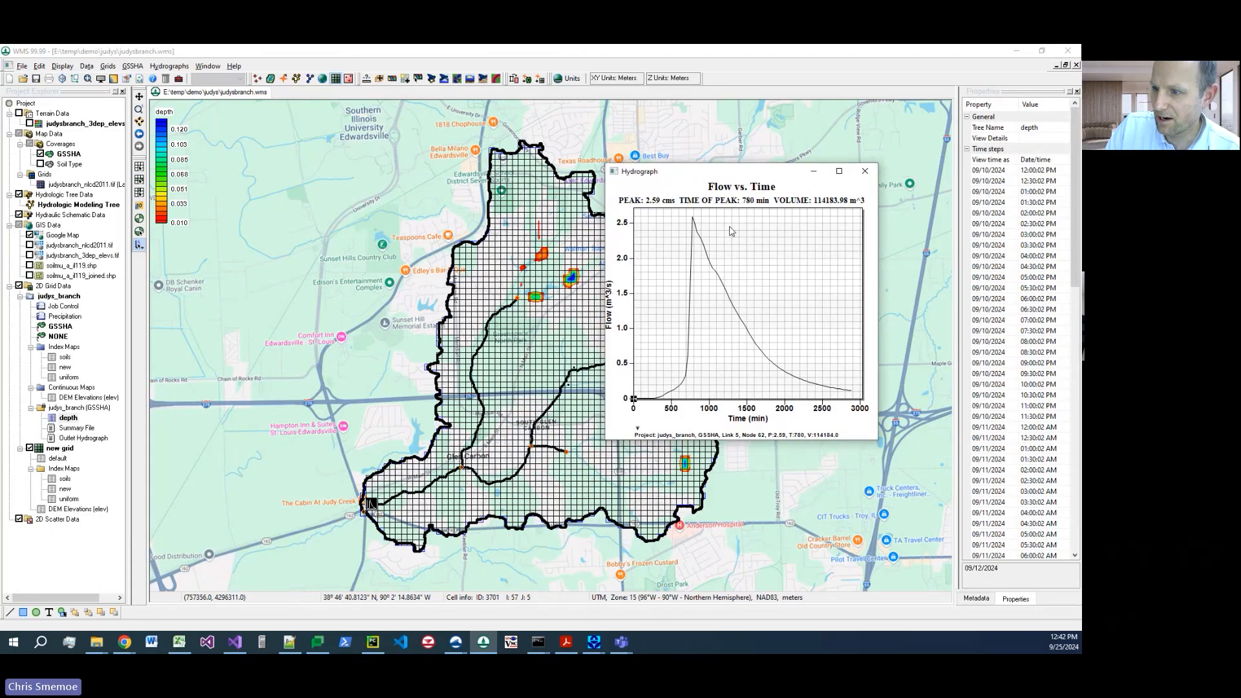
left_click_drag(873, 441, 1068, 606)
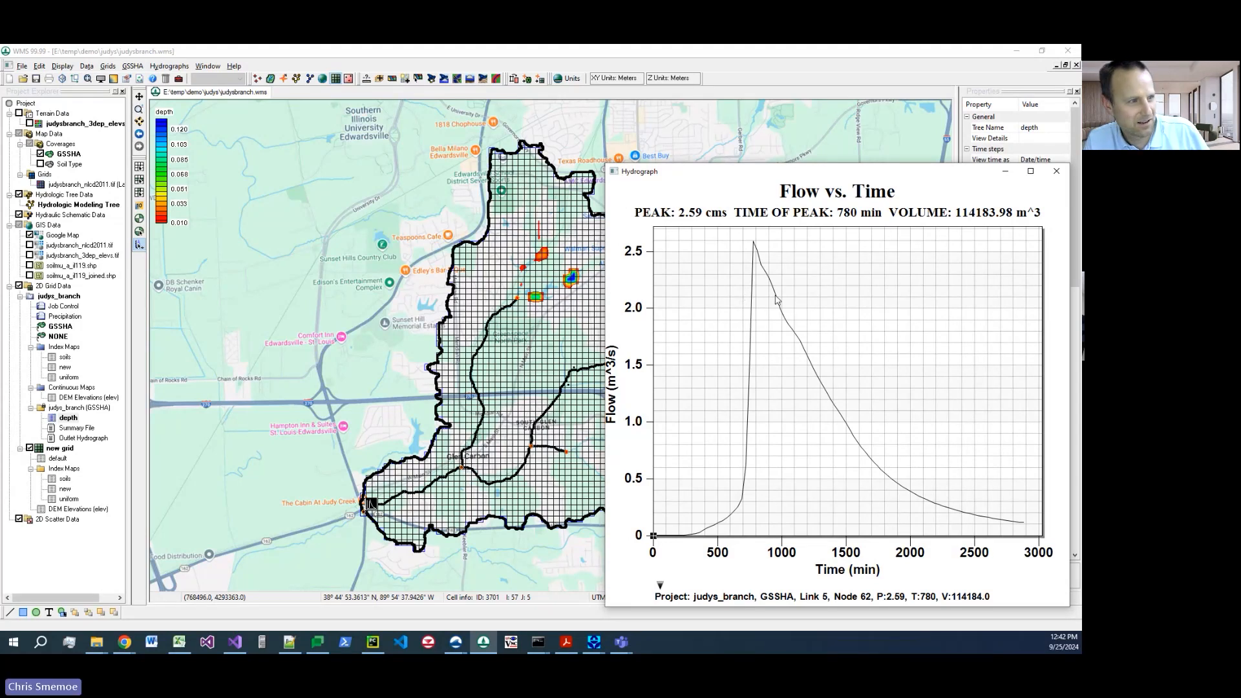
left_click(596, 240)
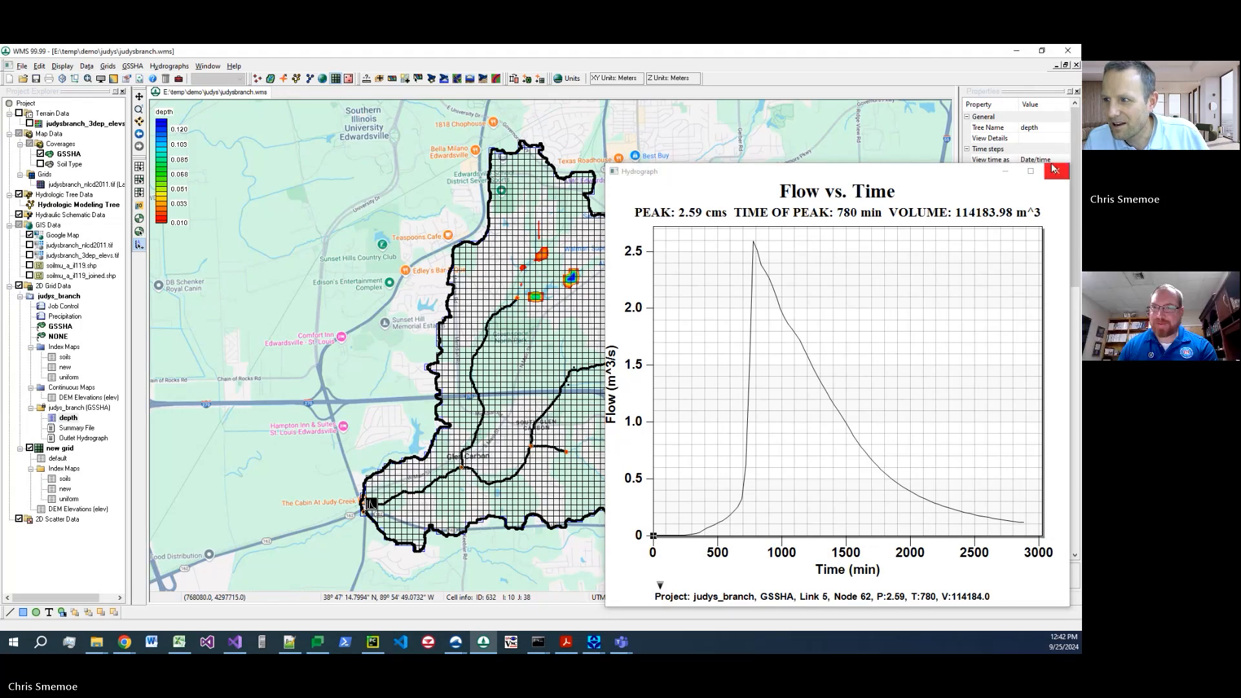